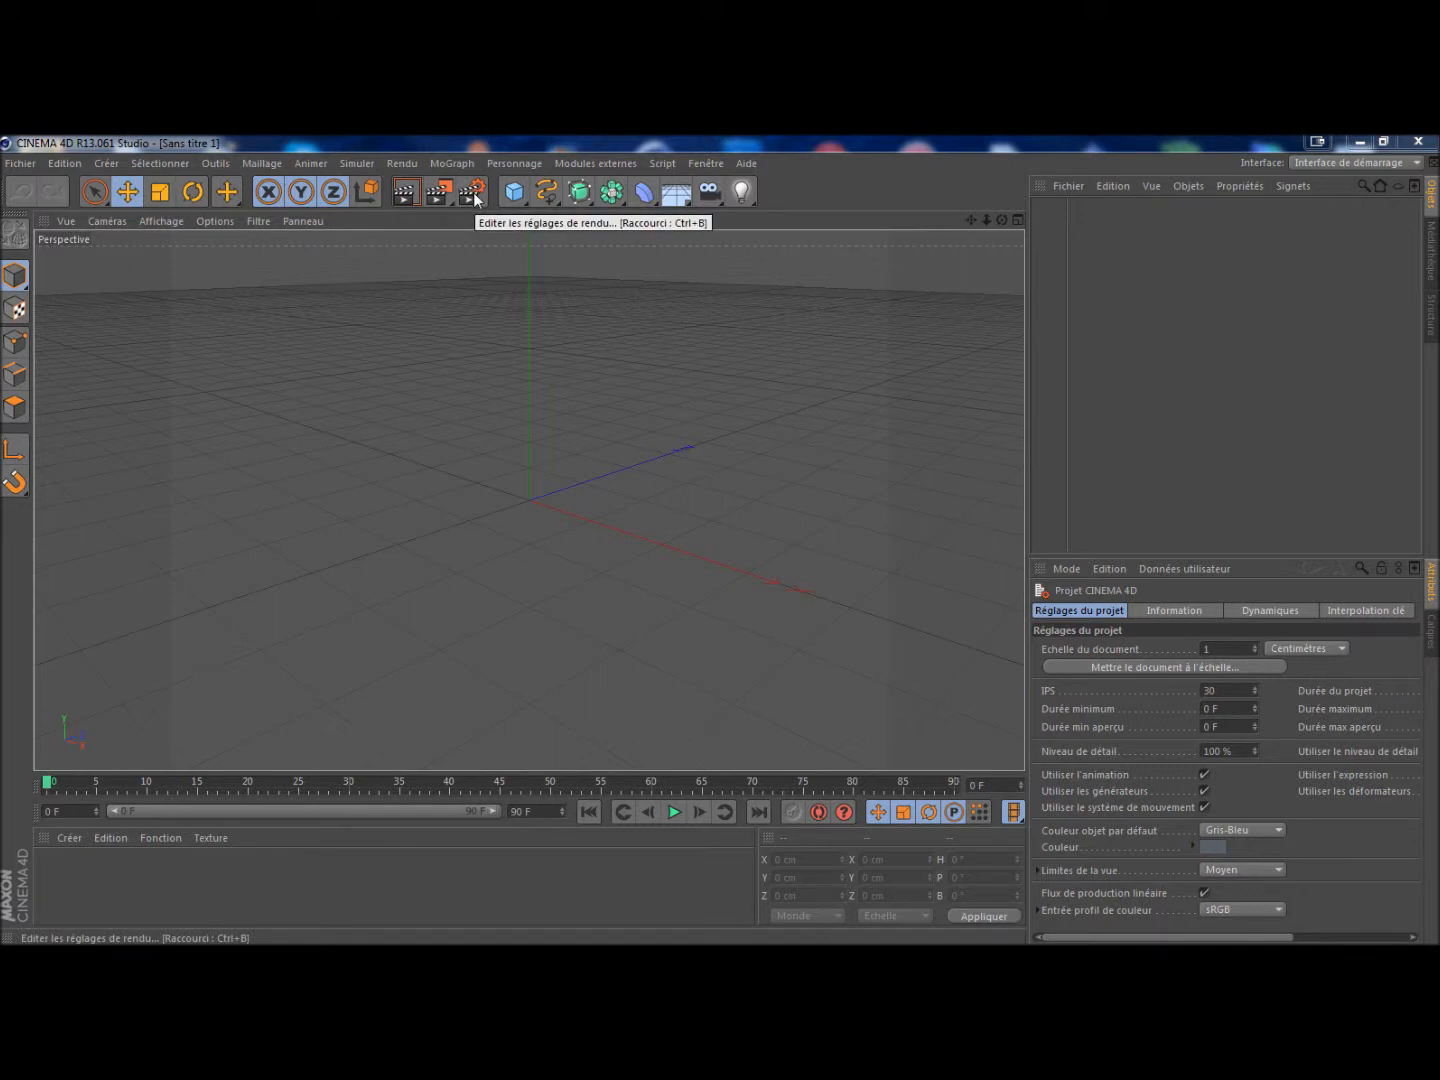
- Set the render output to the HDV/HDTV 720 29.97 preset and the frame range to all frames (Toutes les images)
left_click(473, 193)
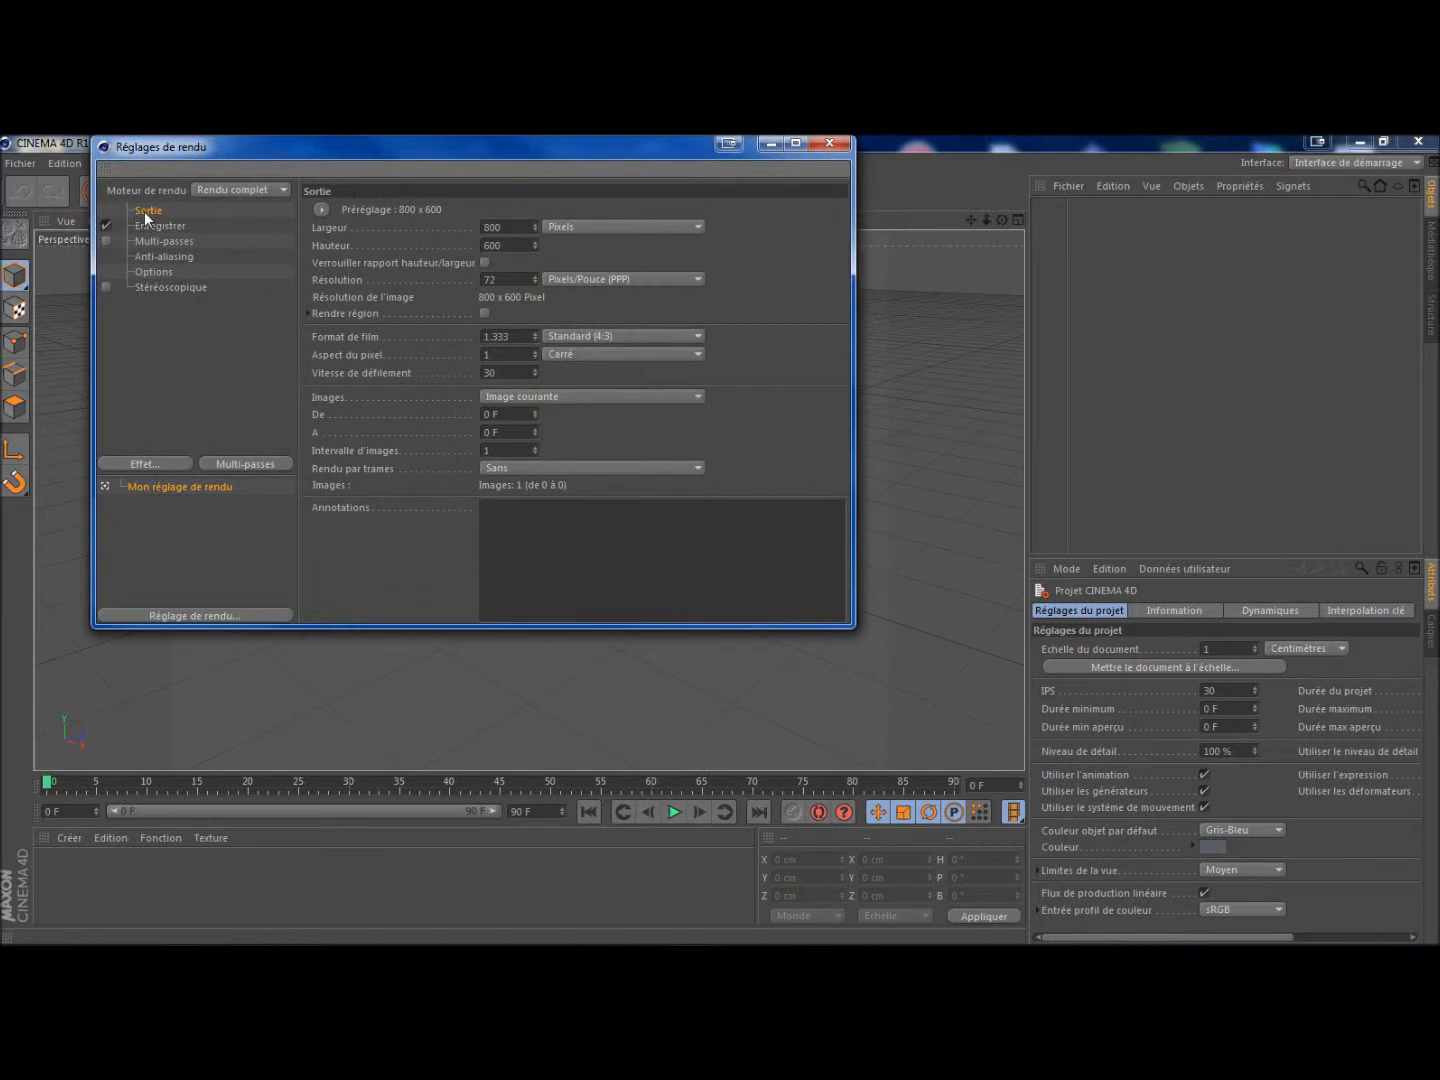
left_click(321, 211)
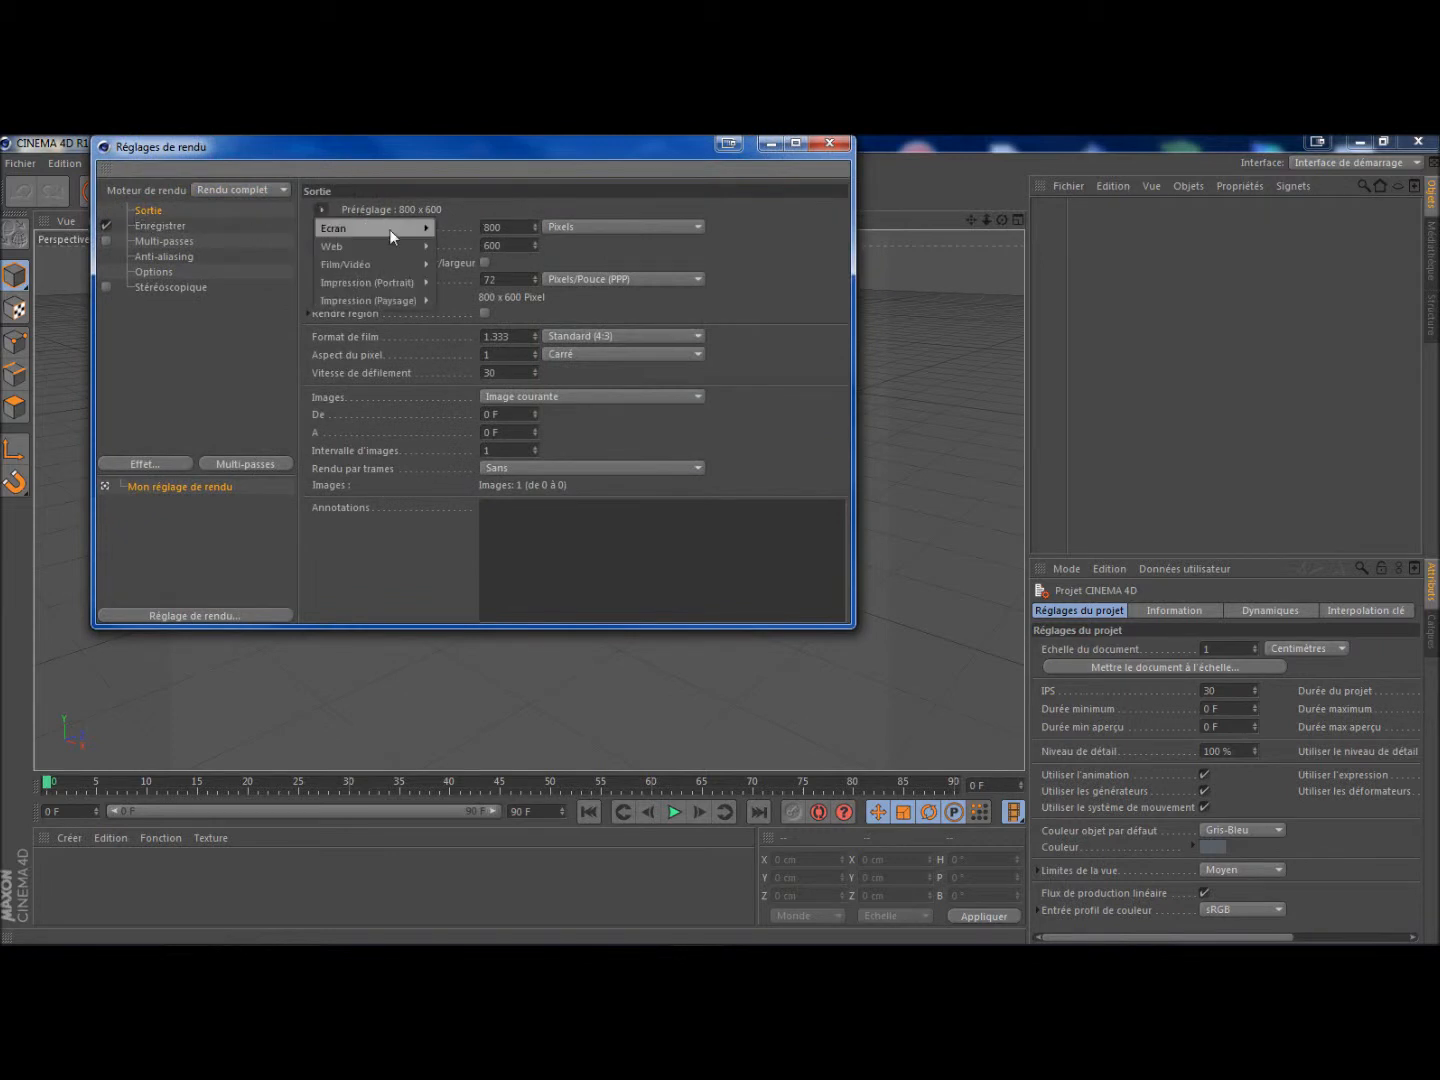
mouse_move(375, 264)
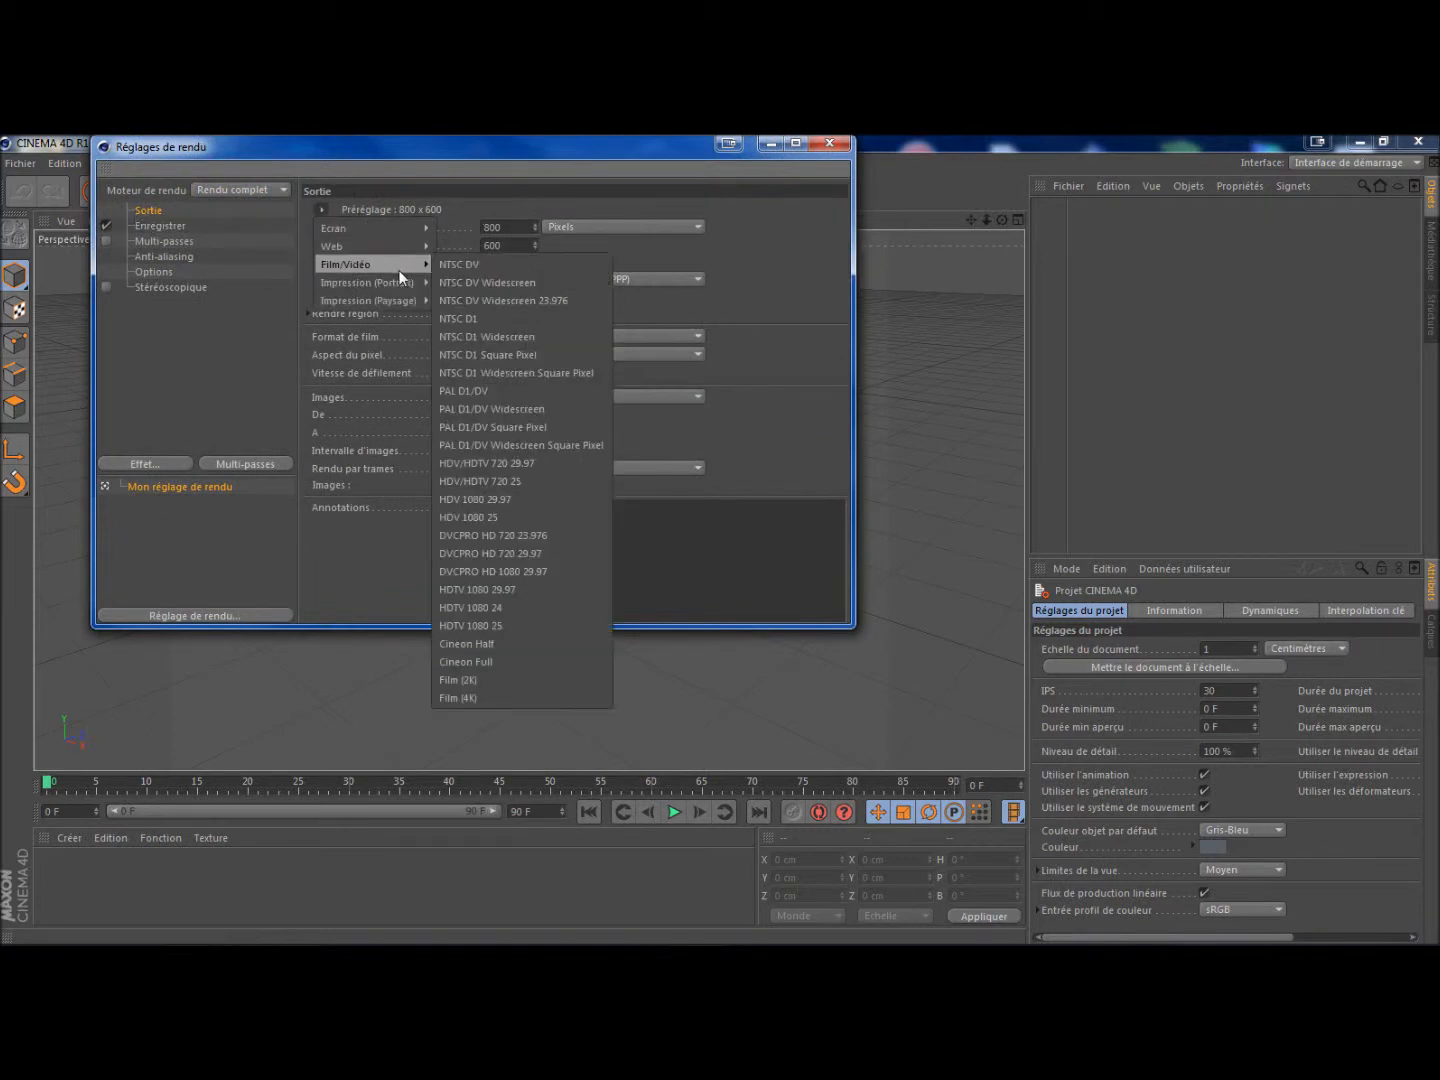
left_click(572, 463)
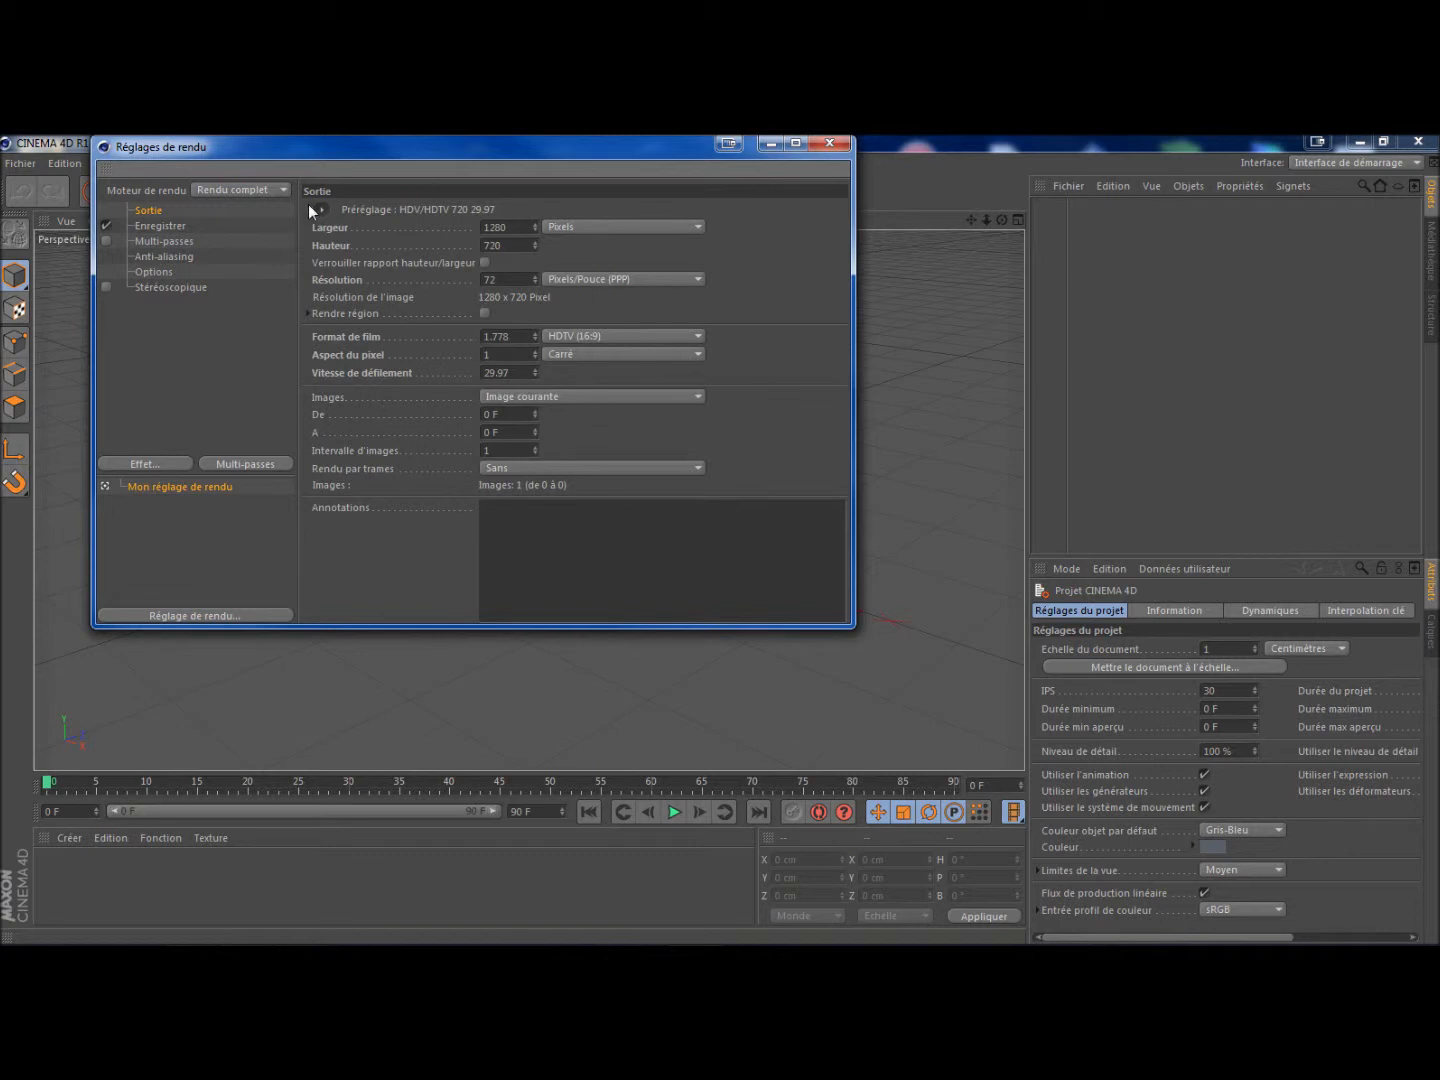
left_click(639, 395)
left_click(616, 446)
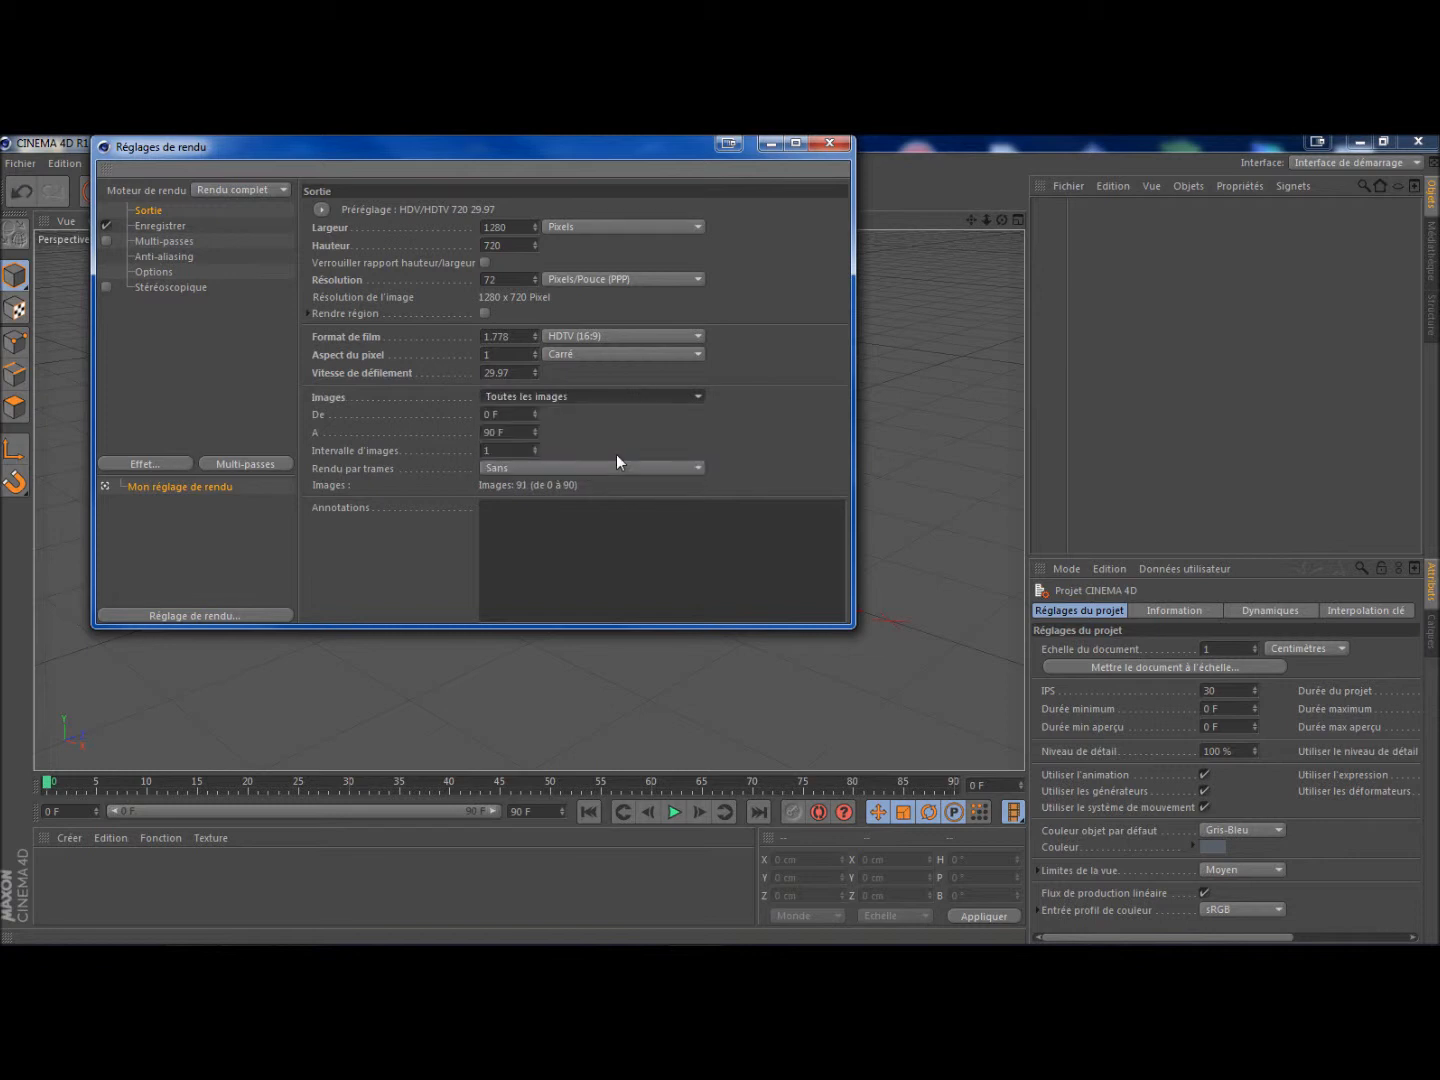
- Set the render to save as "Intro tuto 2" in the desktop's CINEMA 4D folder, using the Film AVI format
left_click(166, 229)
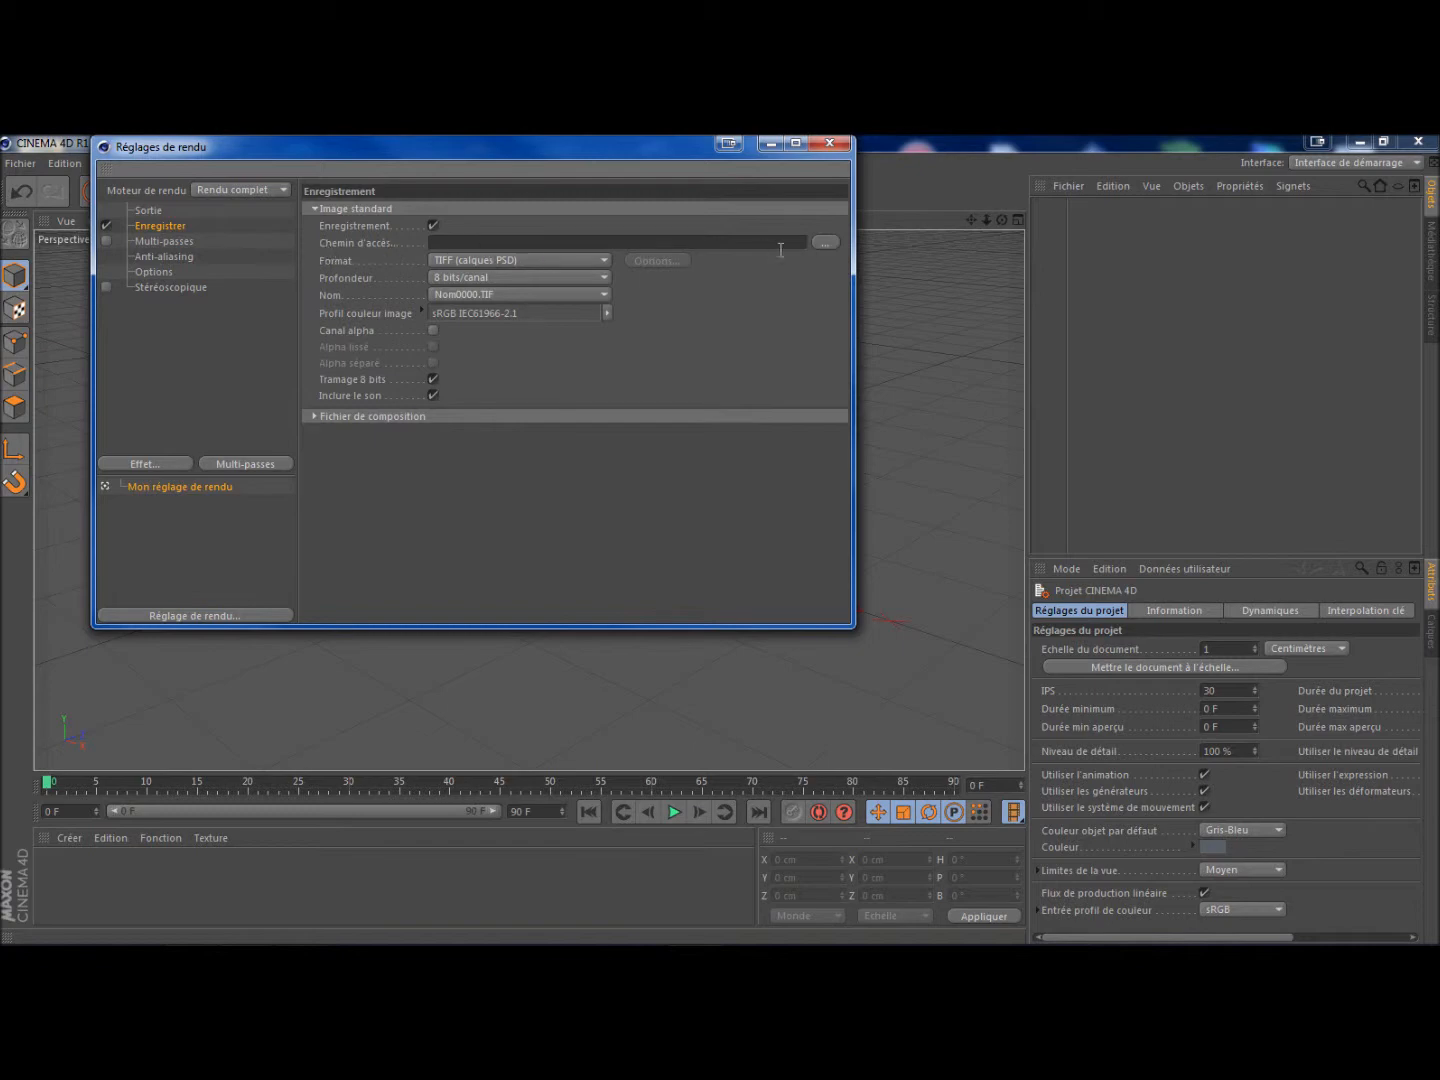
left_click(829, 247)
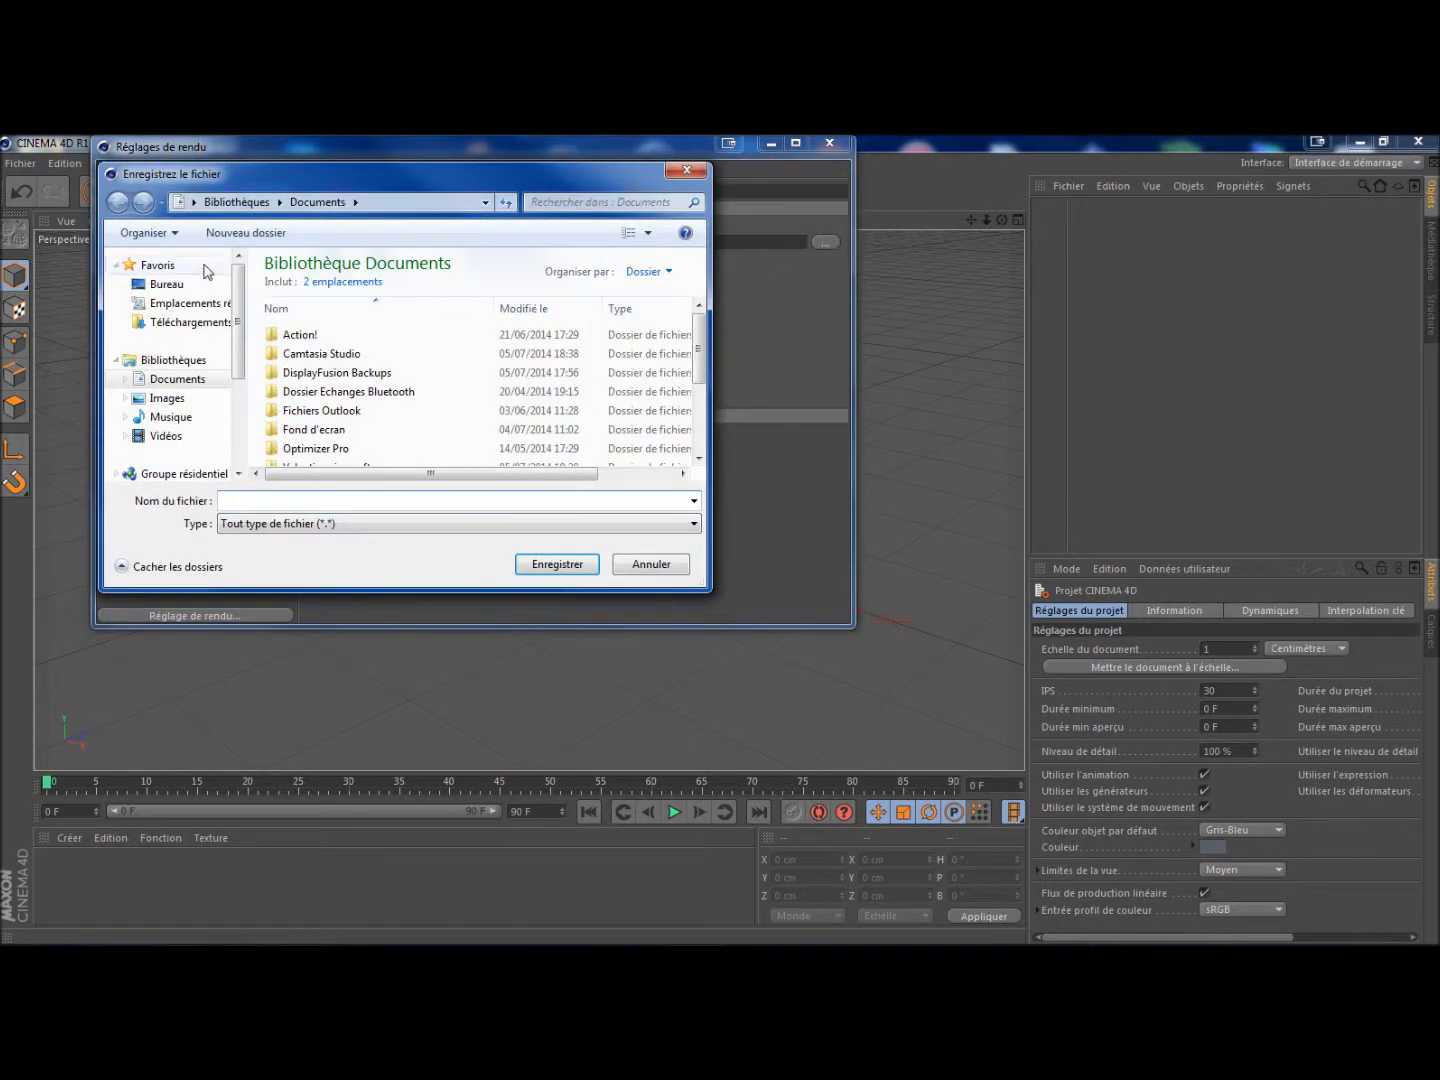
left_click(193, 293)
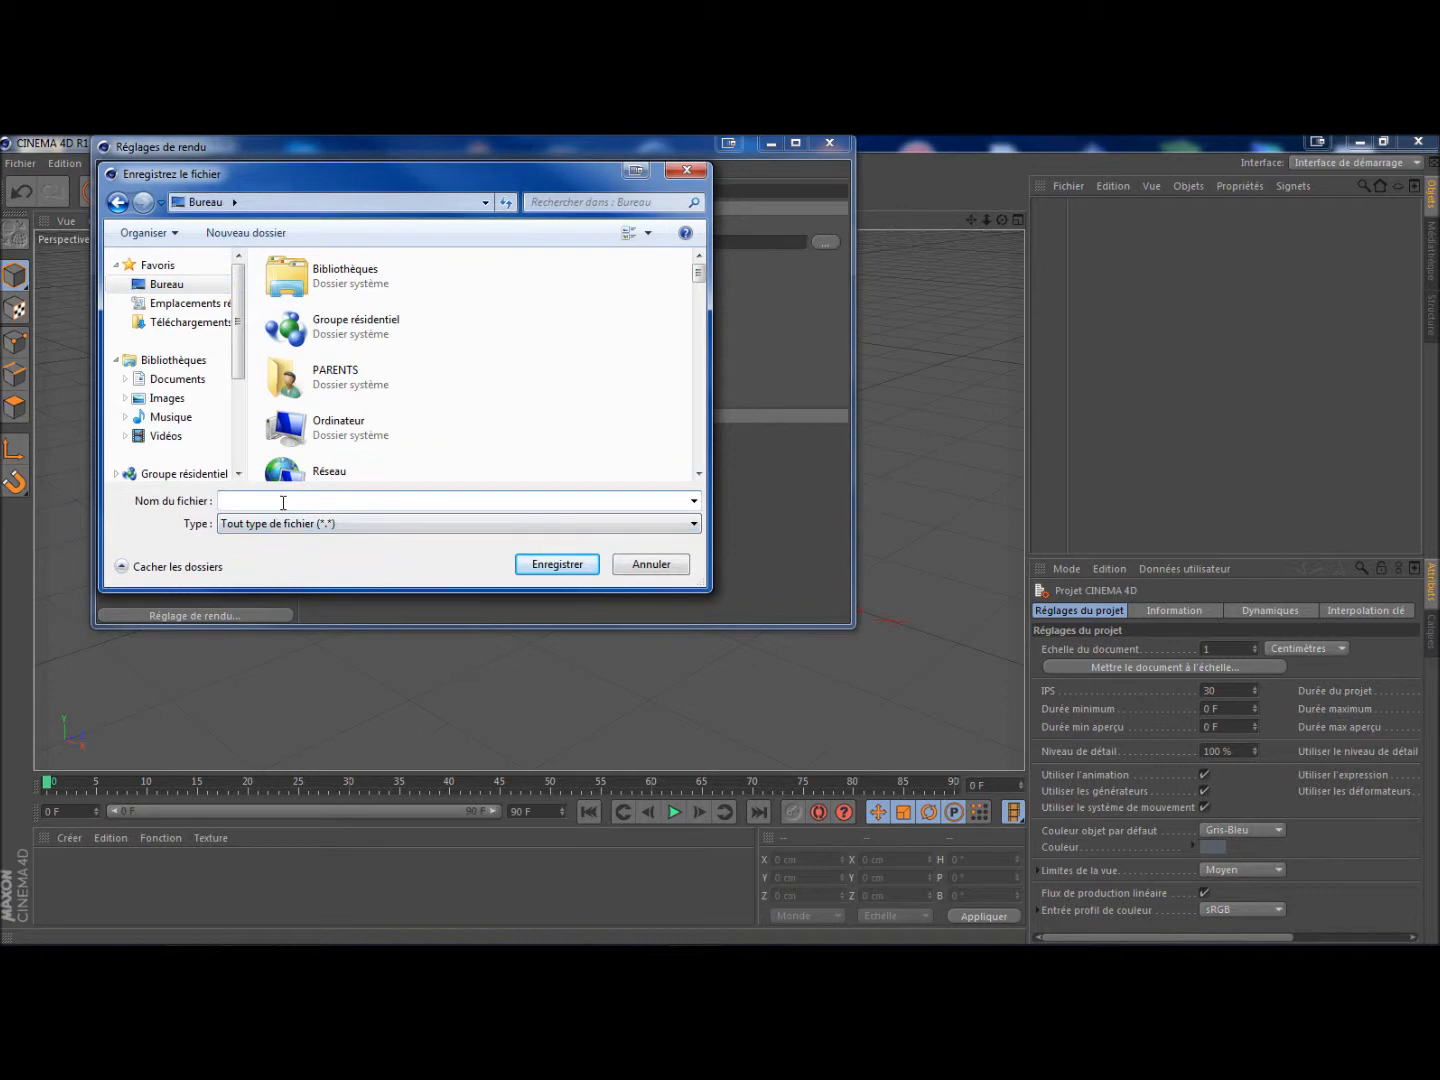
left_click(284, 502)
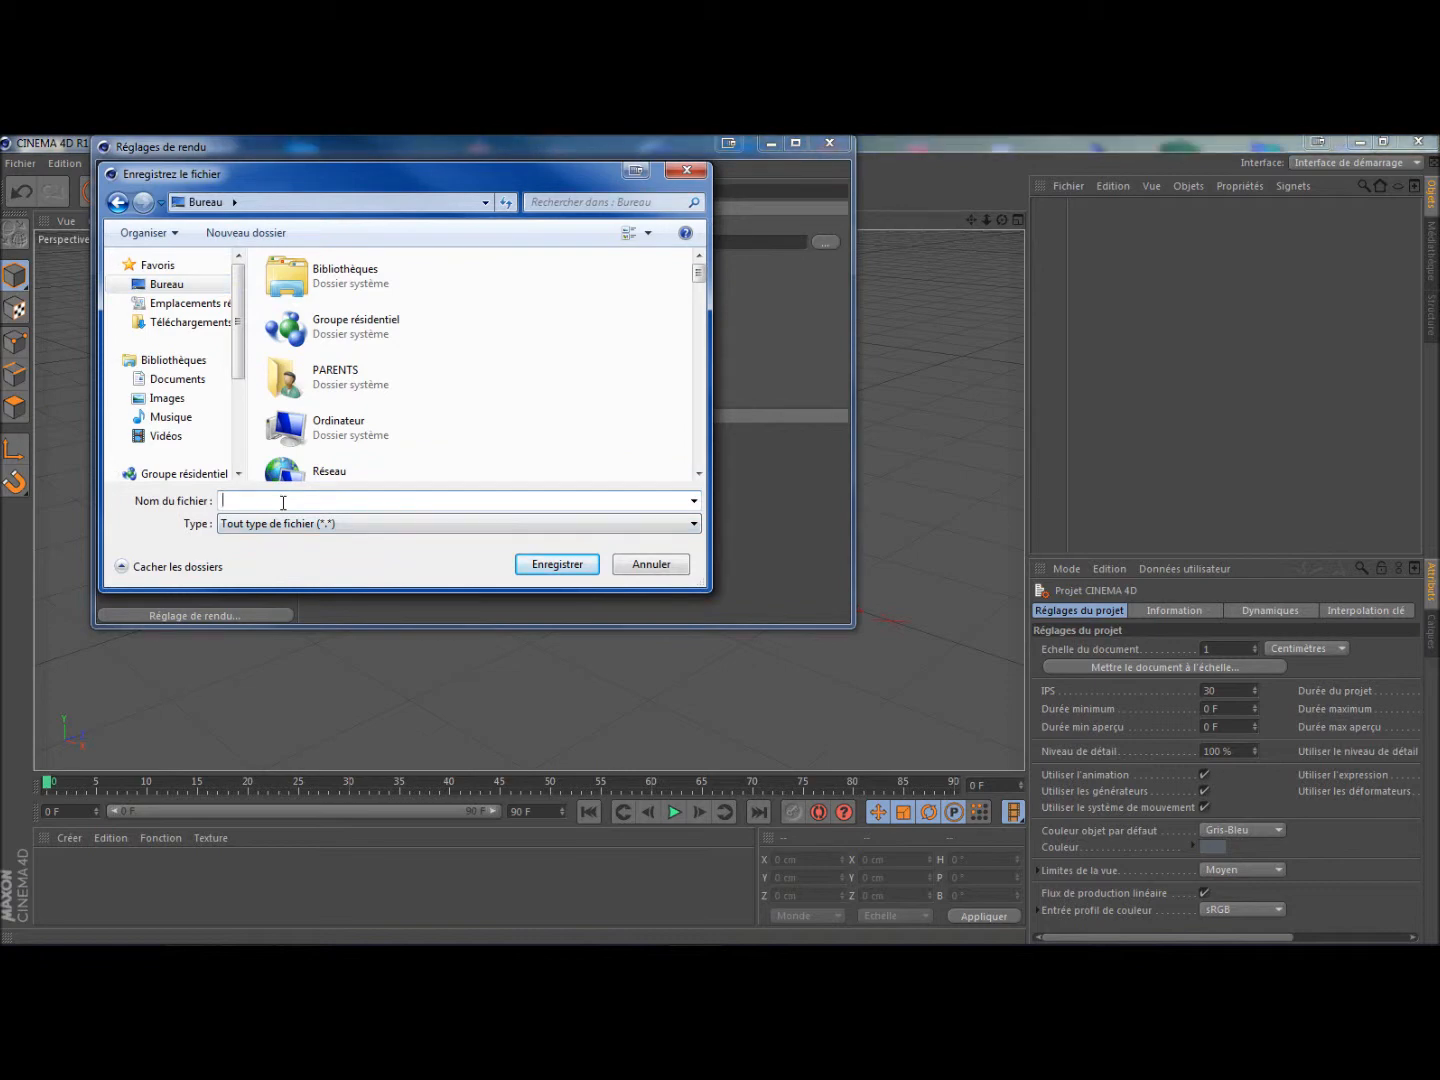
left_click_drag(701, 285, 697, 346)
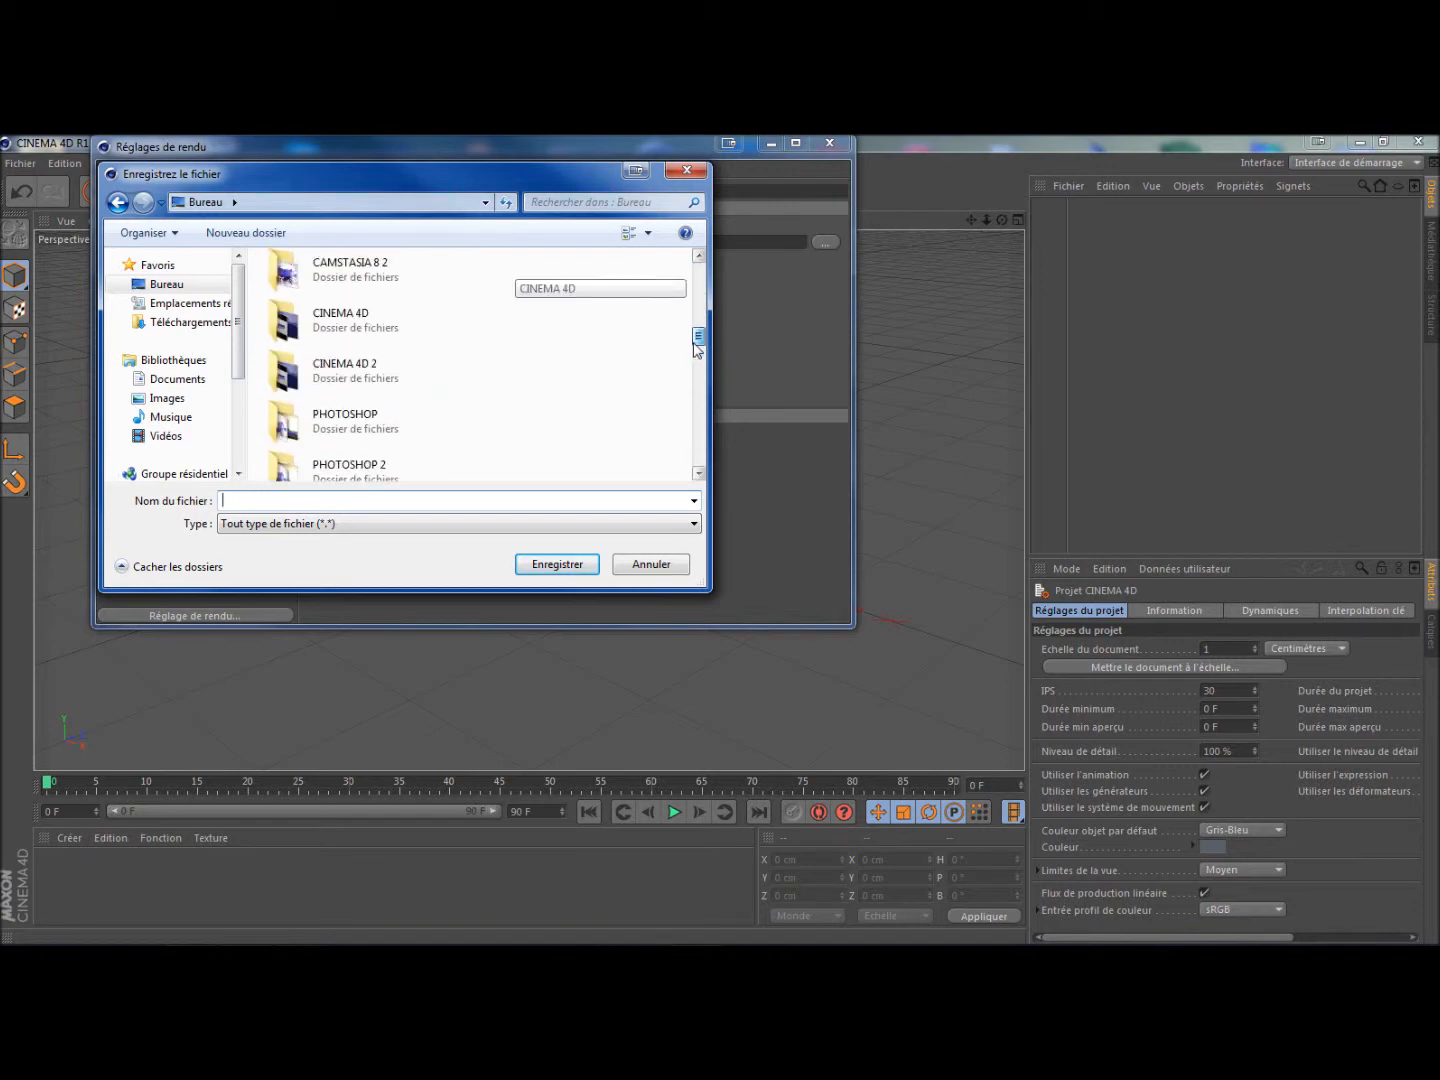
double_click(318, 334)
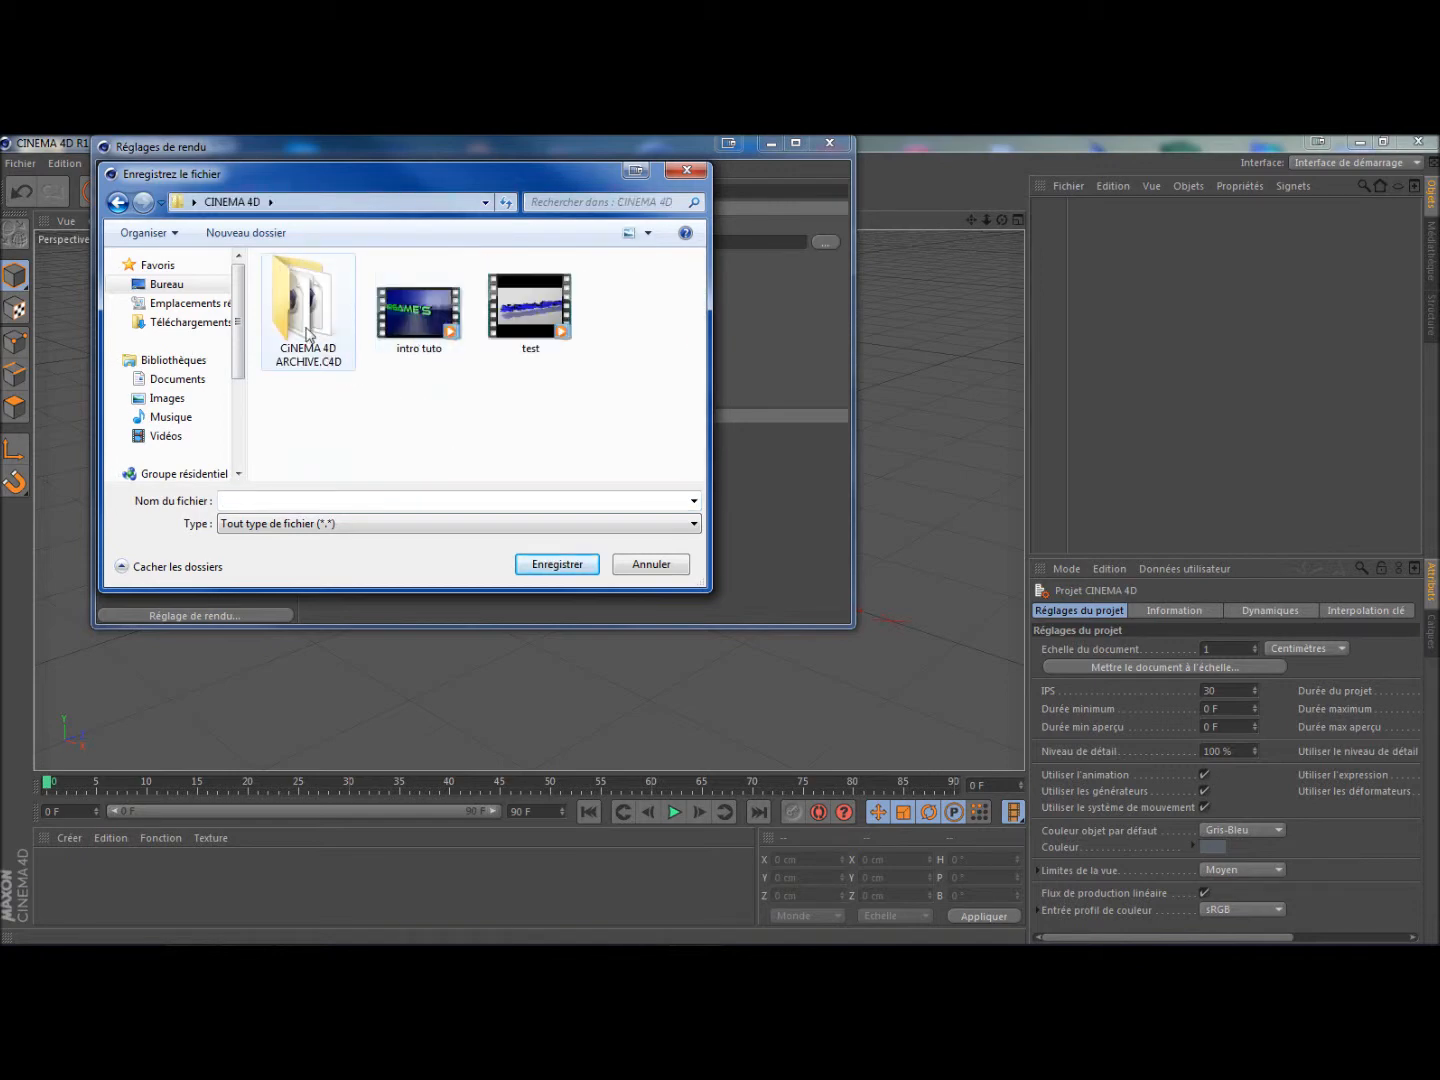
left_click(271, 501)
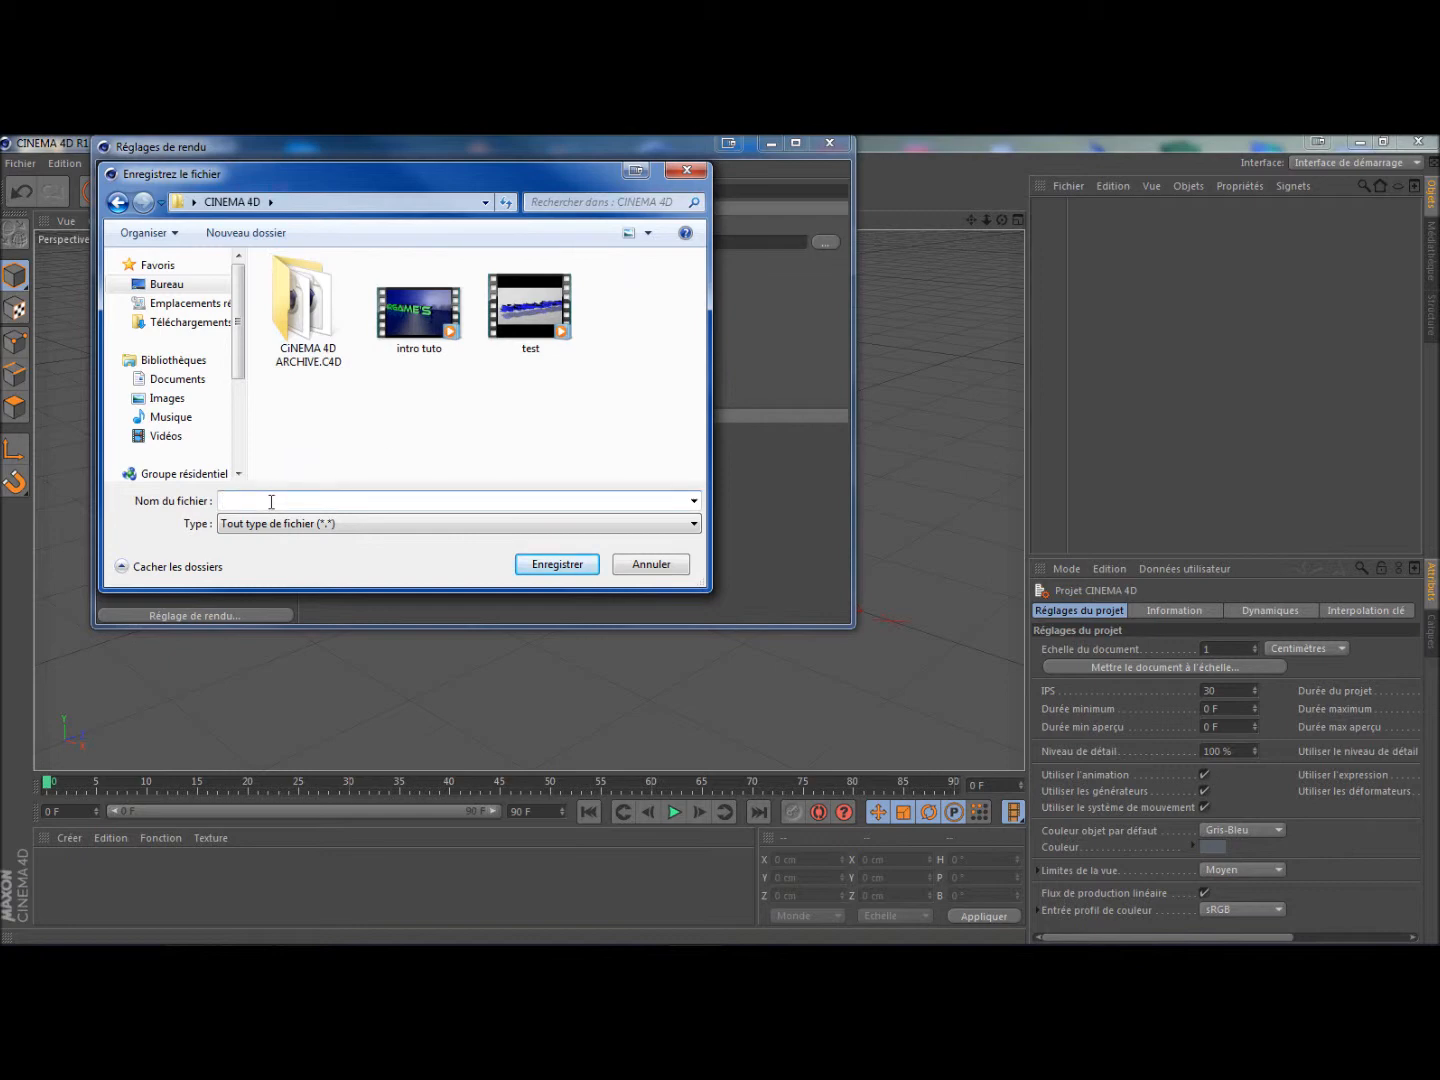
type("Intr")
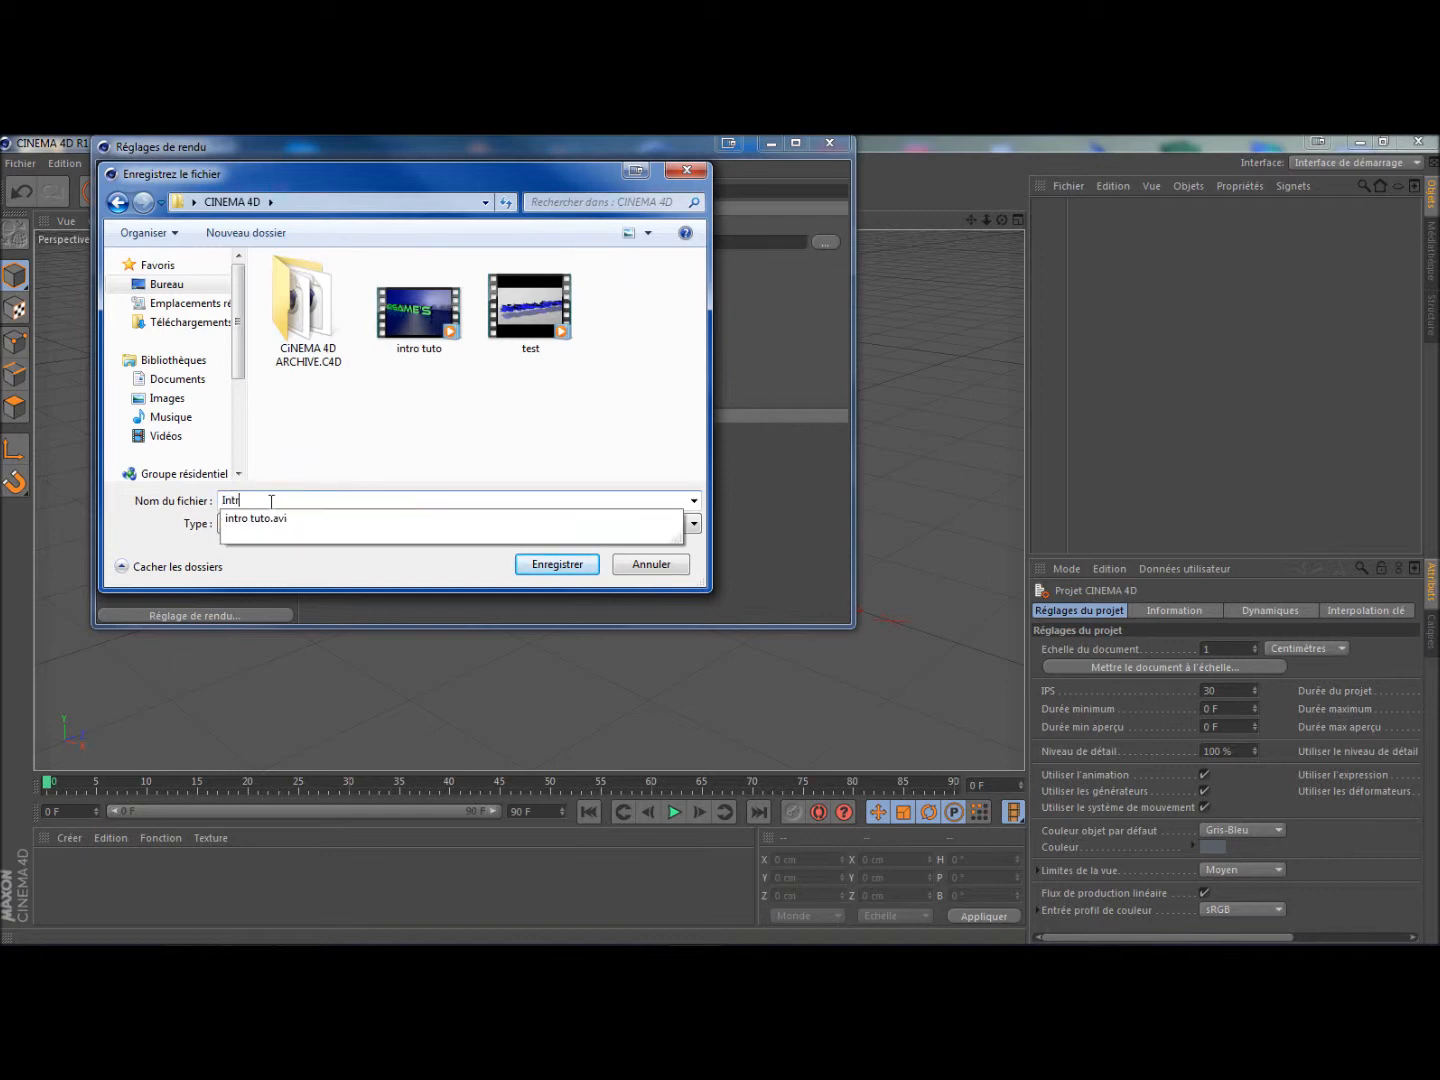
type("o tuto")
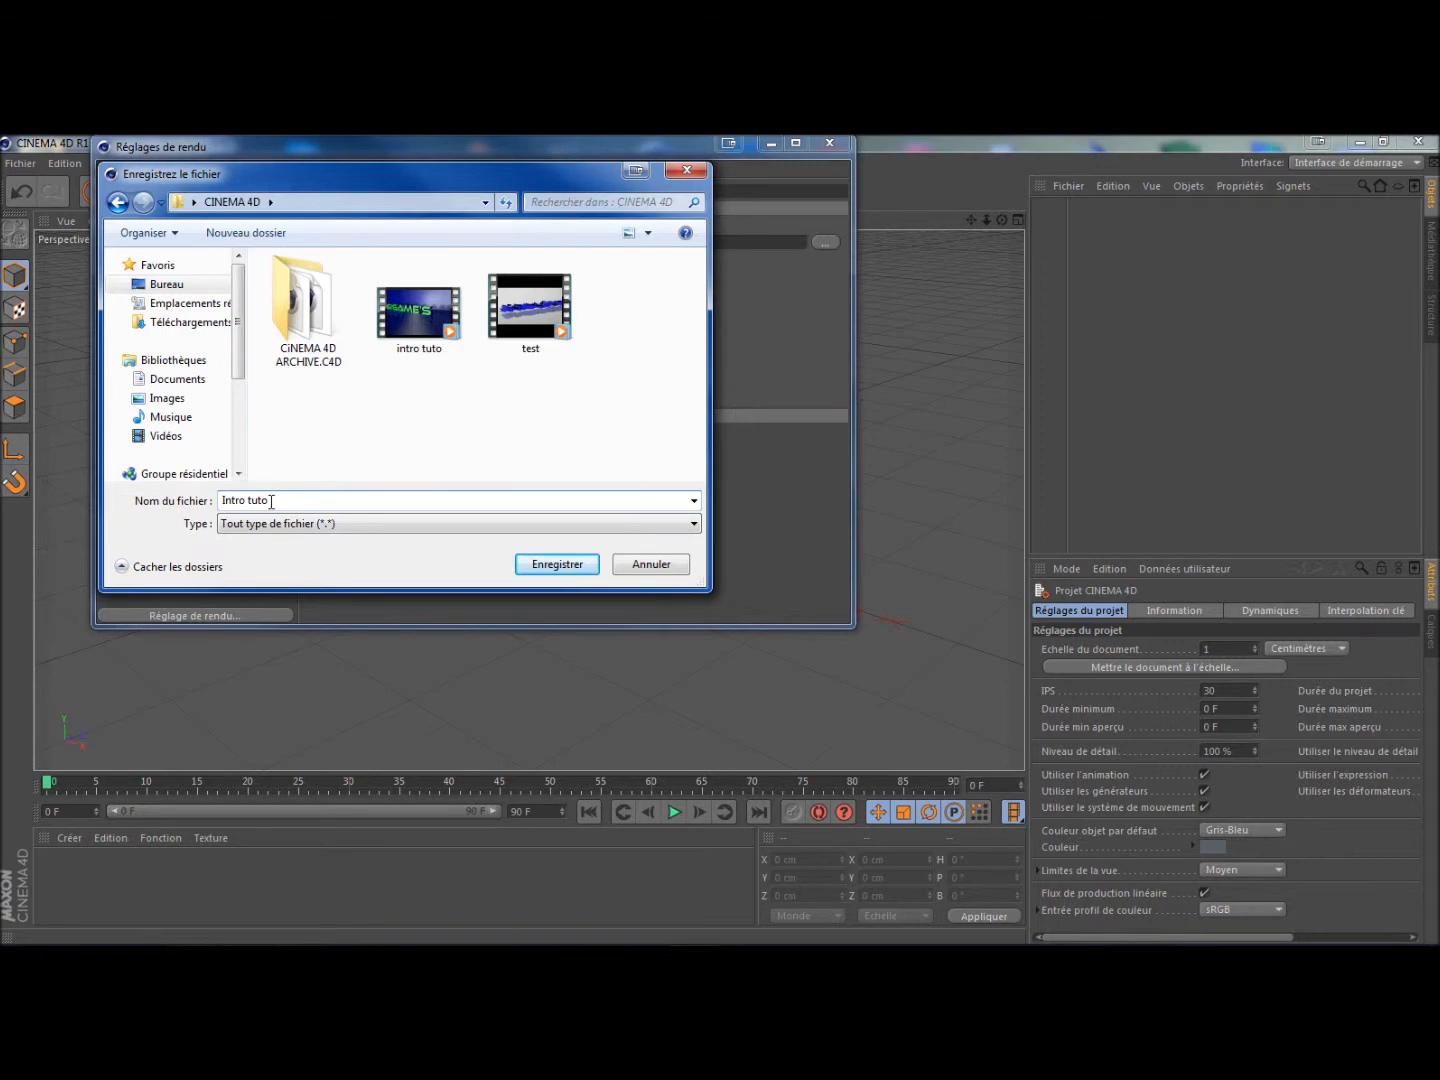
type(" 2")
key("Return")
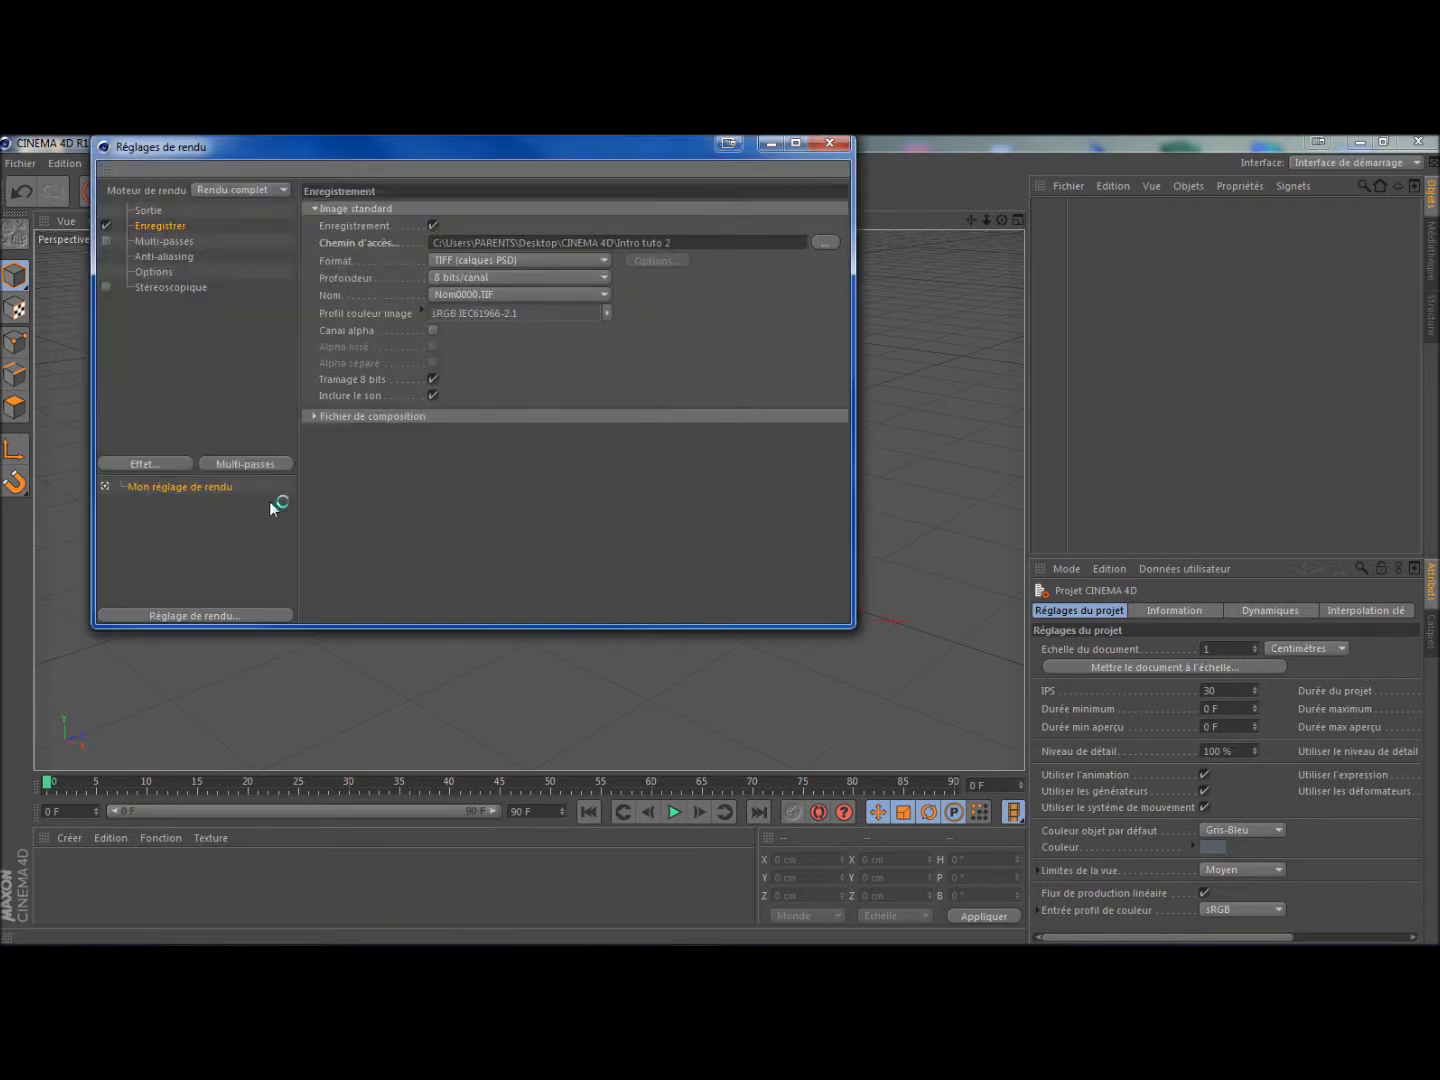
left_click(474, 258)
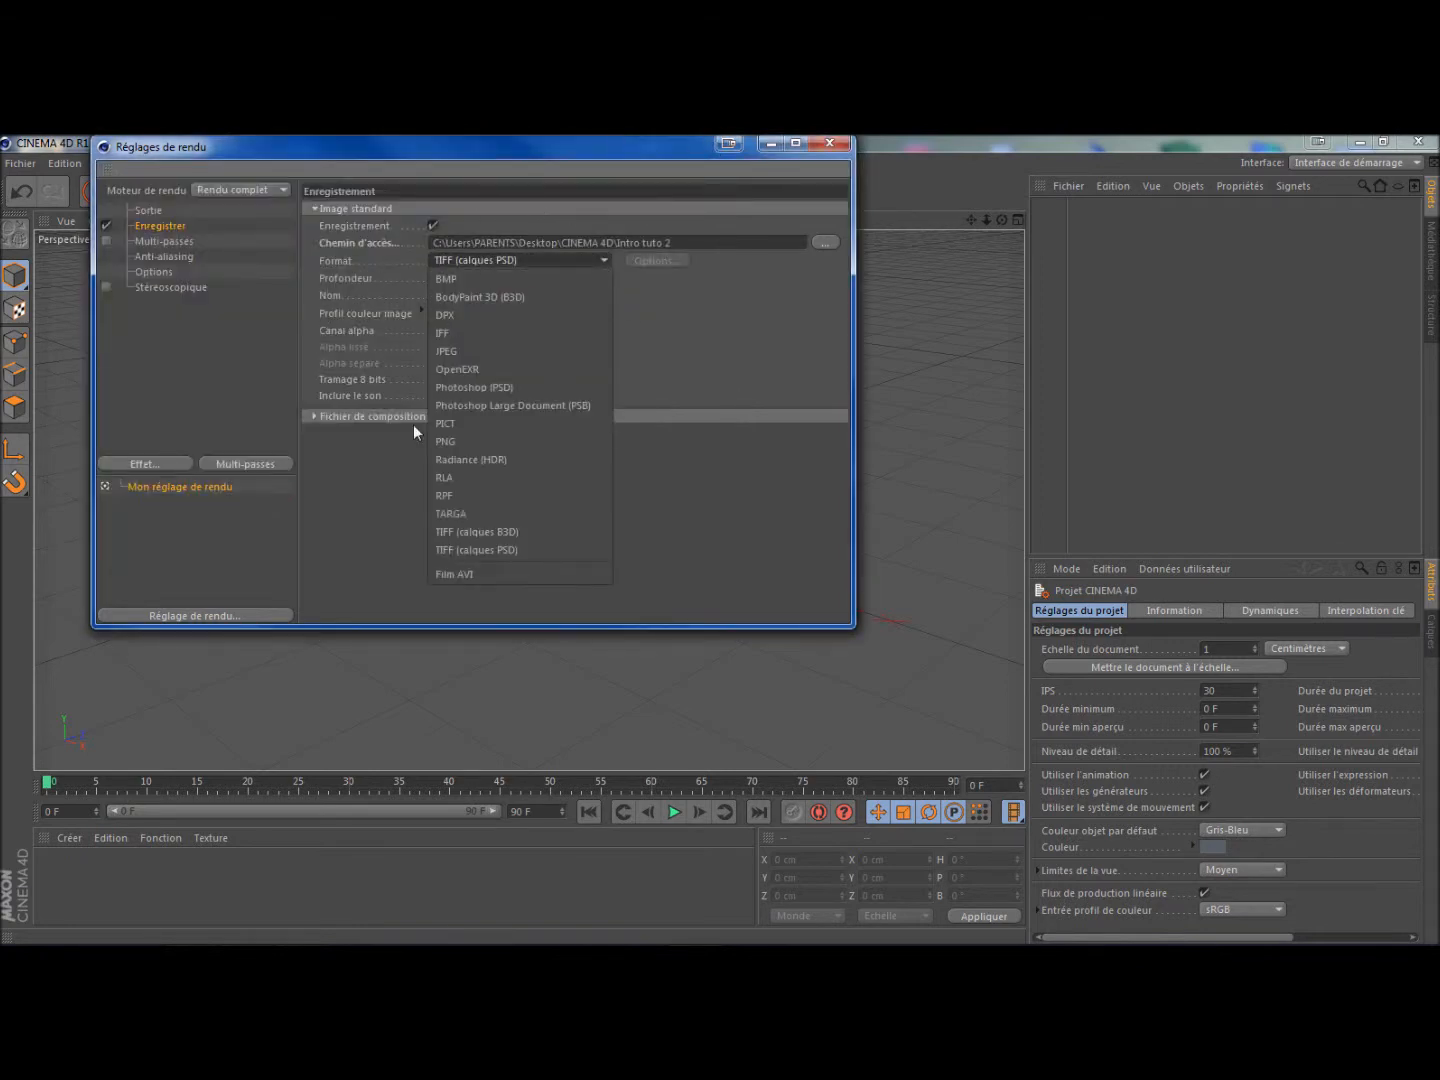
left_click(456, 572)
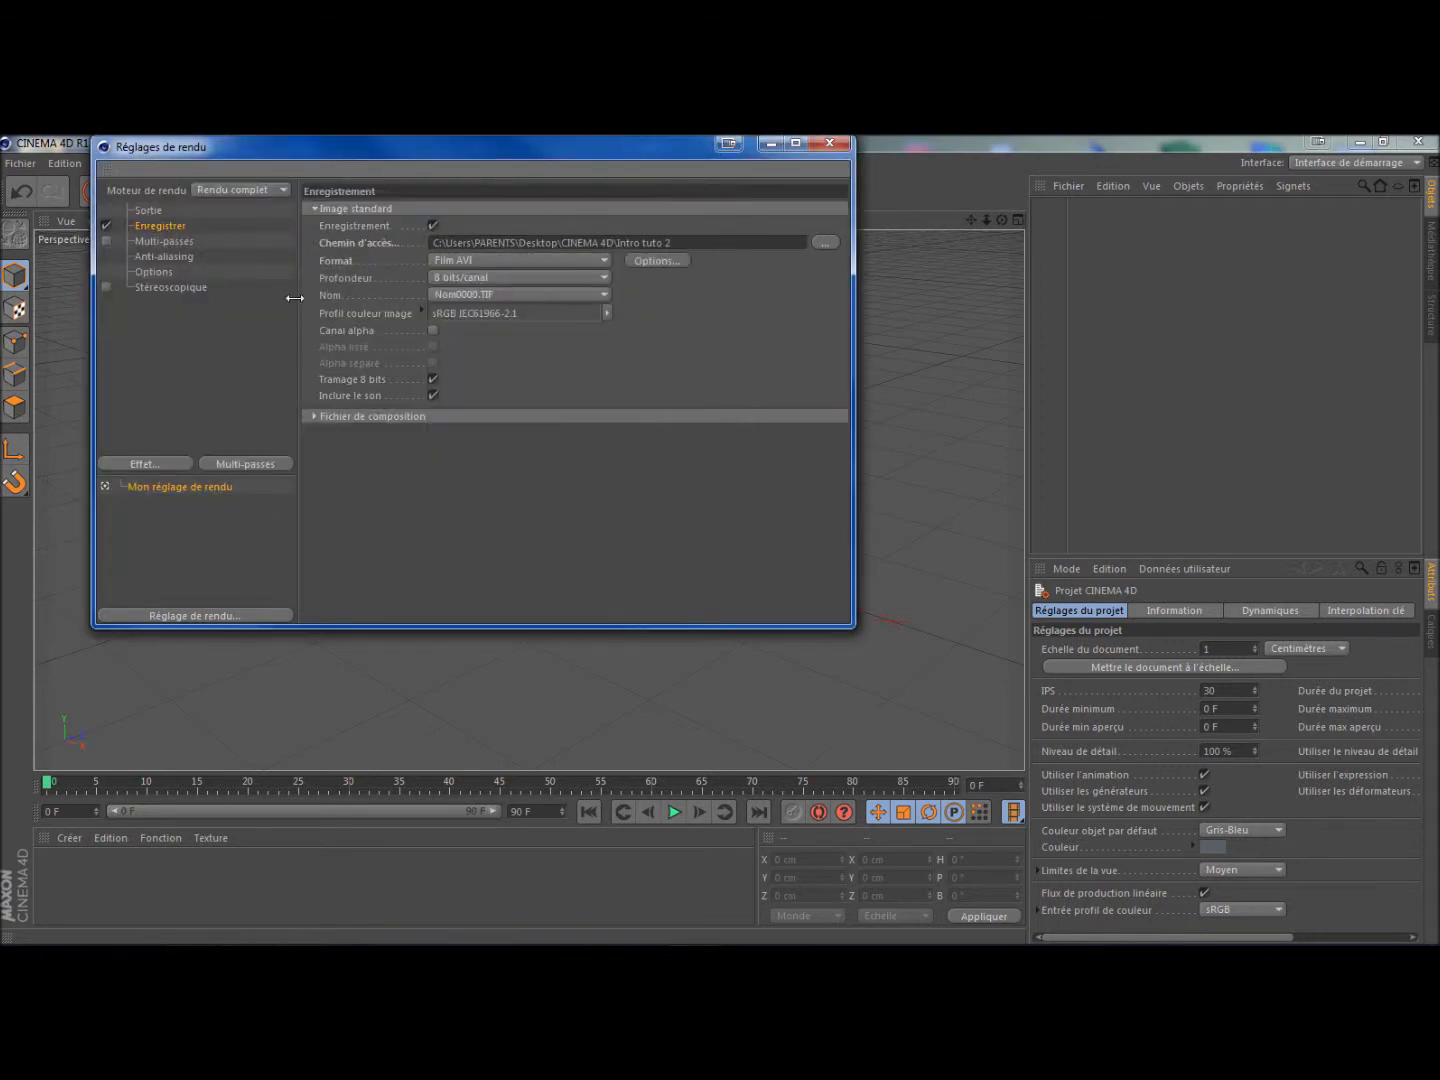
- Set the render anti-aliasing to Au mieux with a maximum level of 2x2, and close the render settings
left_click(185, 242)
left_click(172, 256)
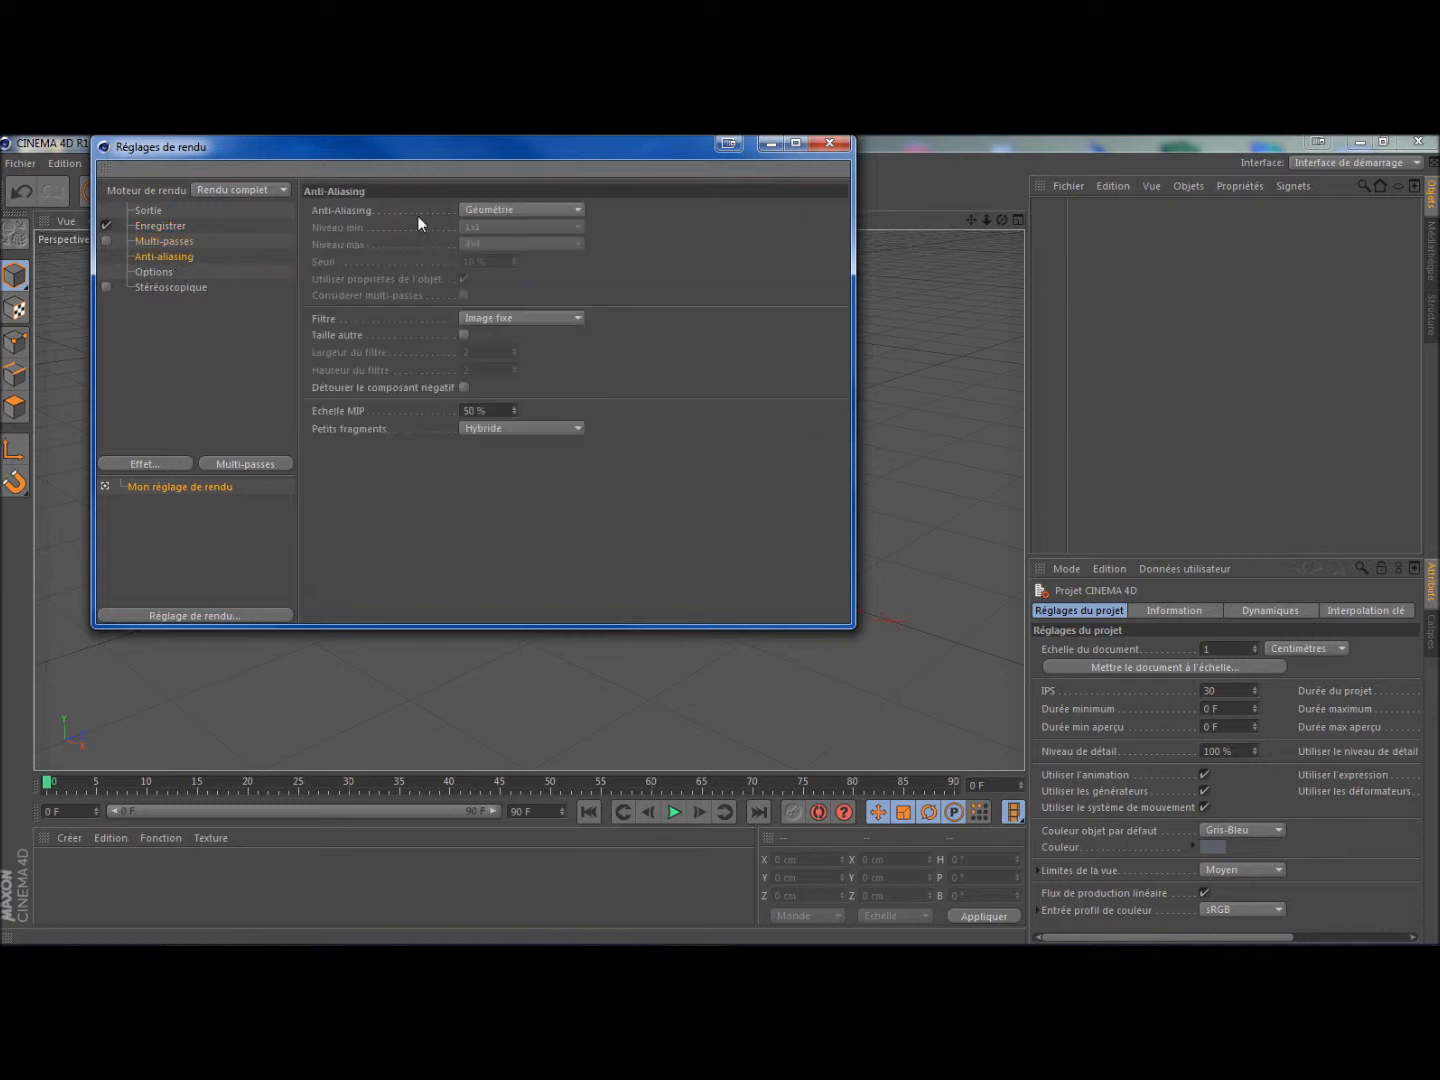
left_click(519, 208)
left_click(517, 263)
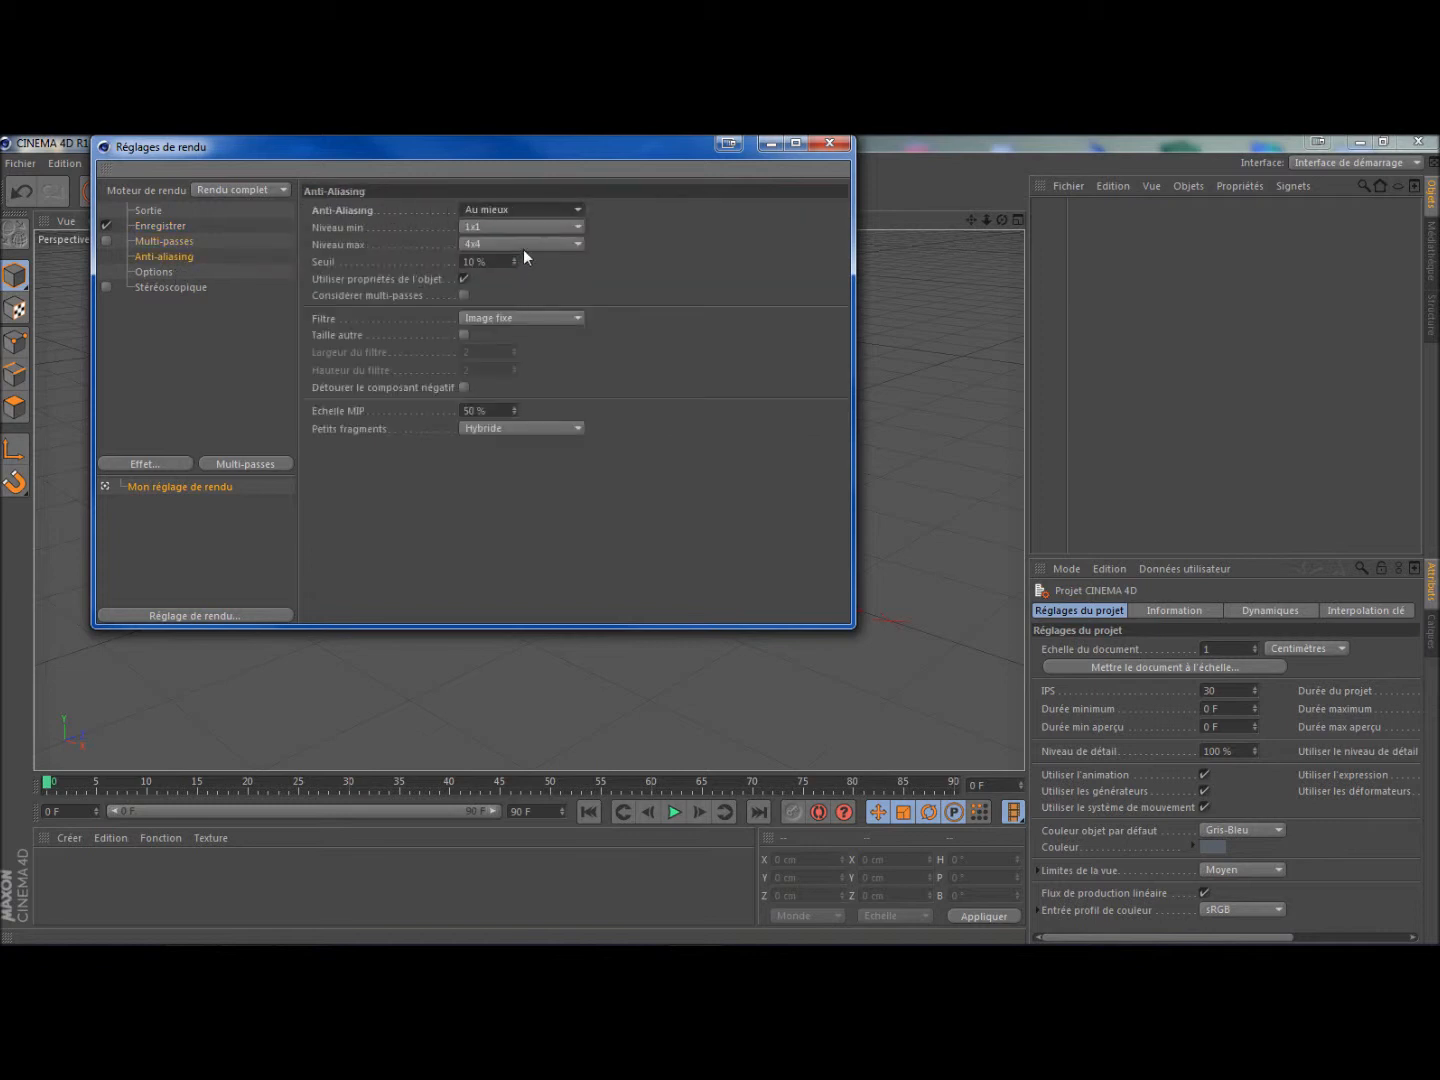
left_click(527, 243)
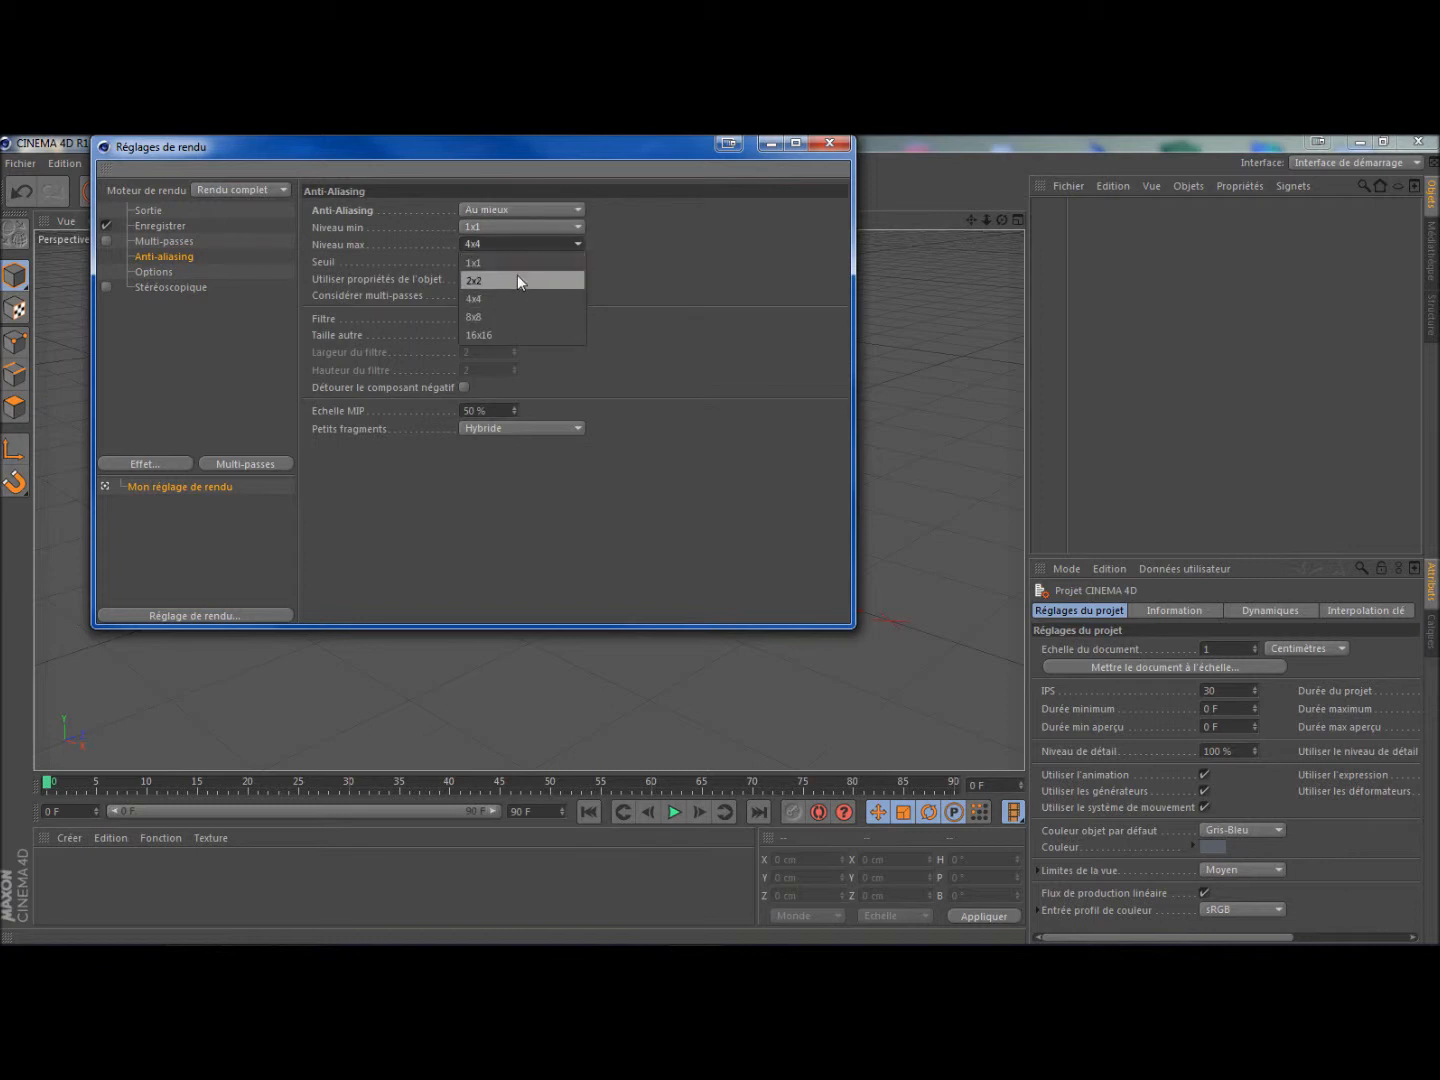
left_click(518, 282)
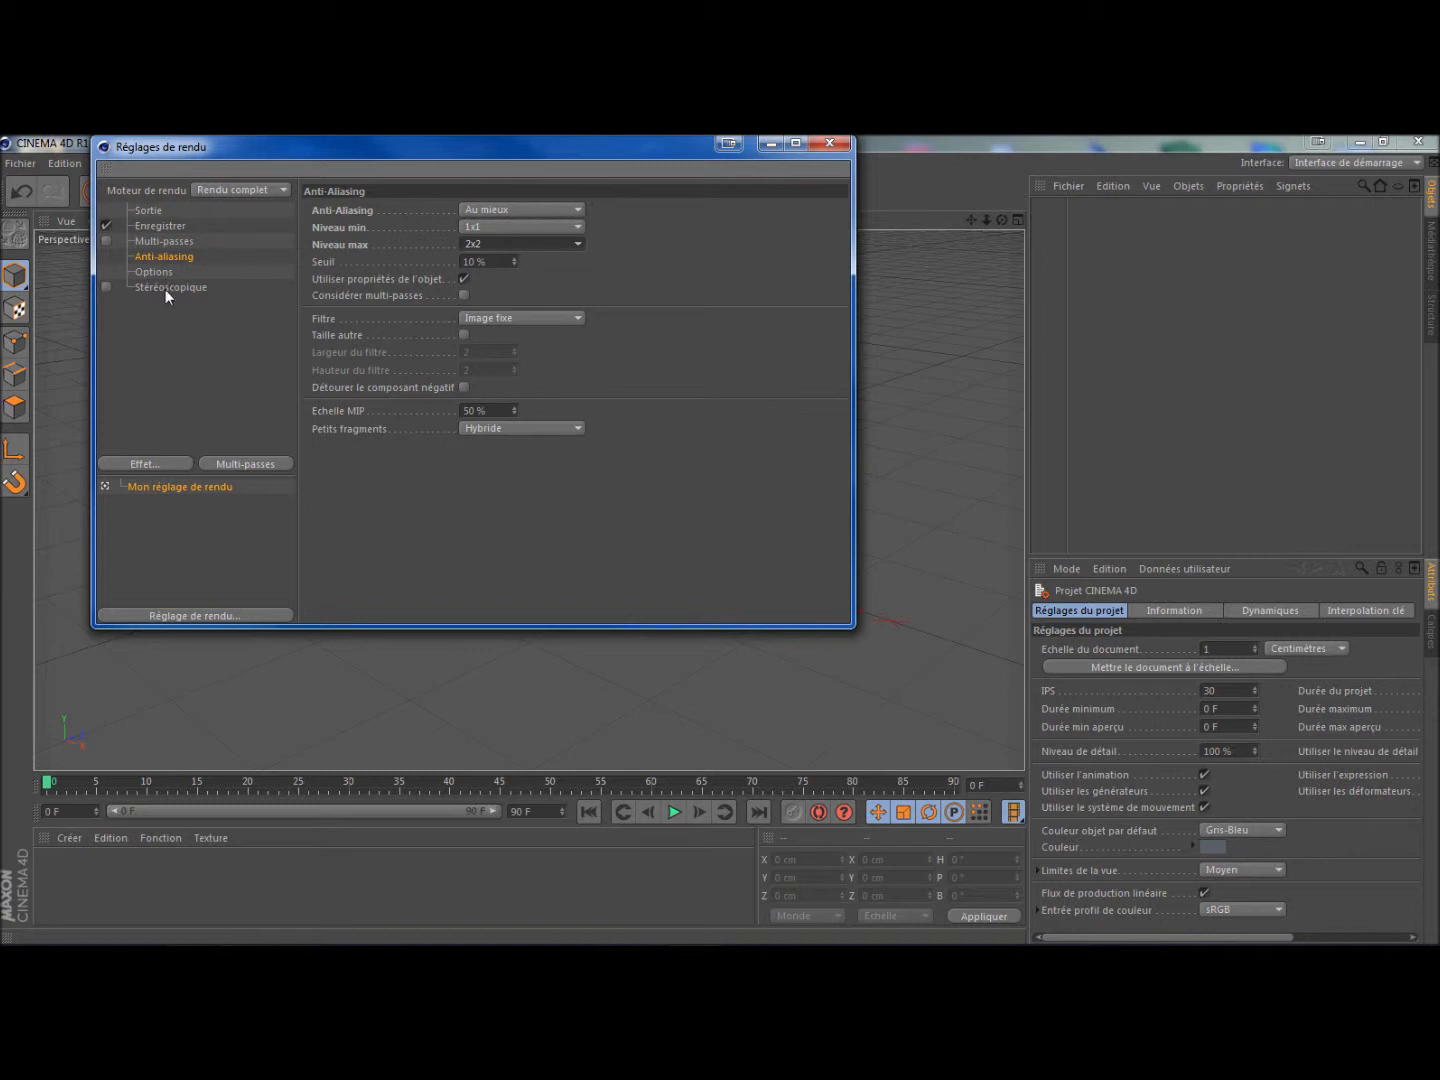
left_click(829, 143)
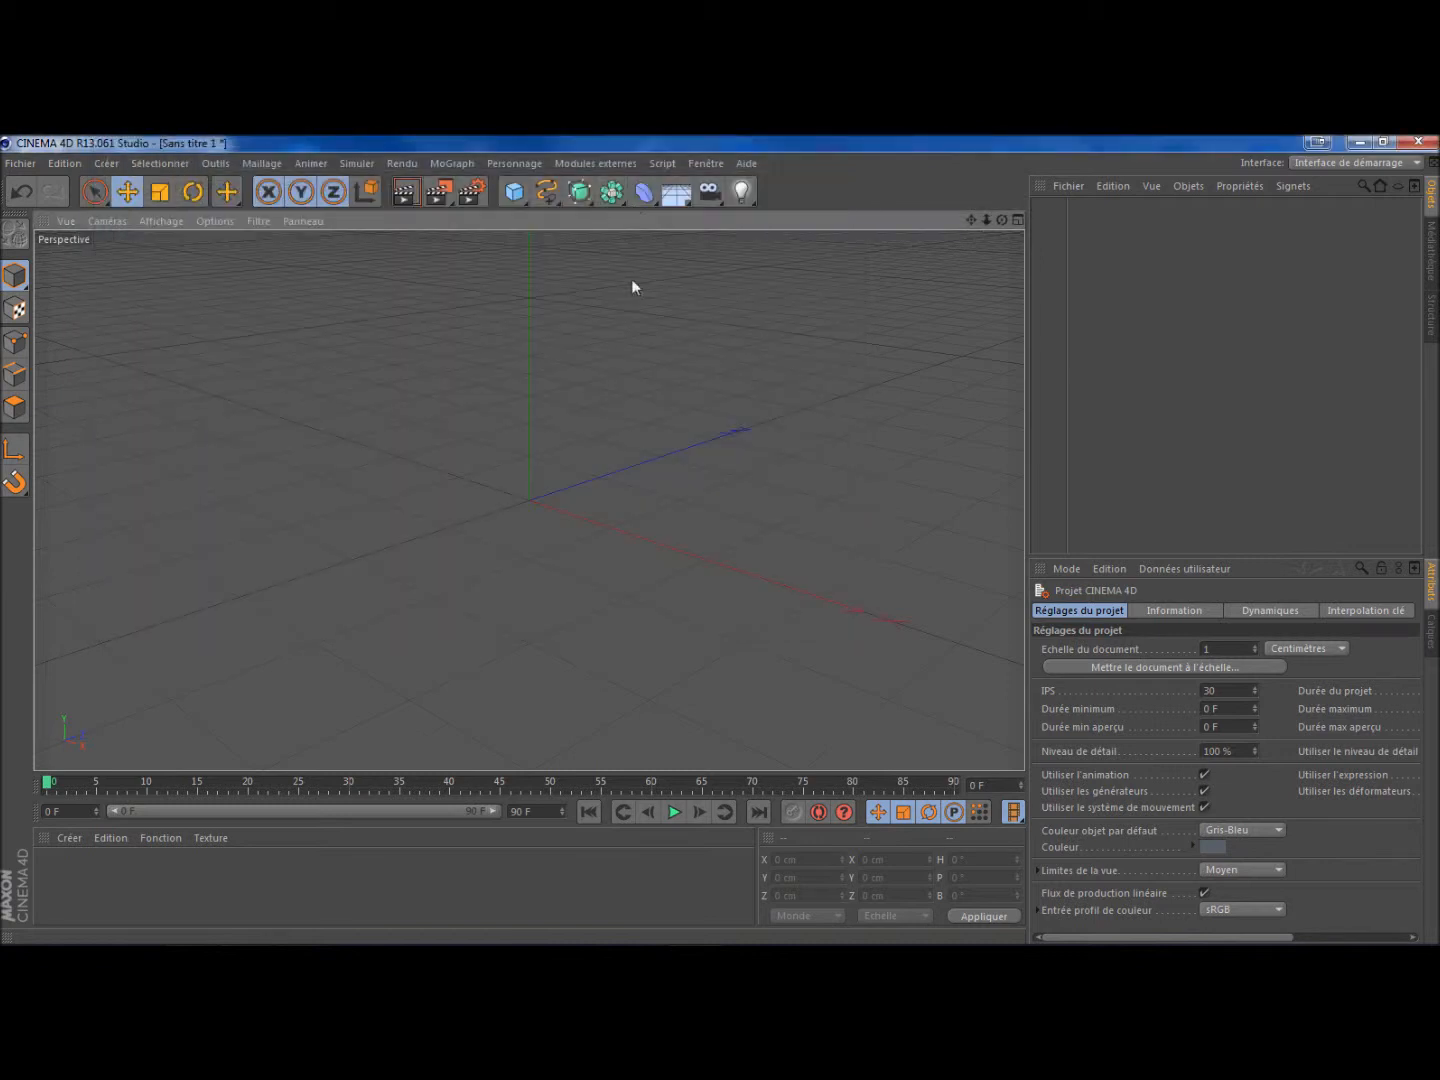
- Add a MoGraph text object reading "MrGame's" and set its depth to 50
left_click(452, 163)
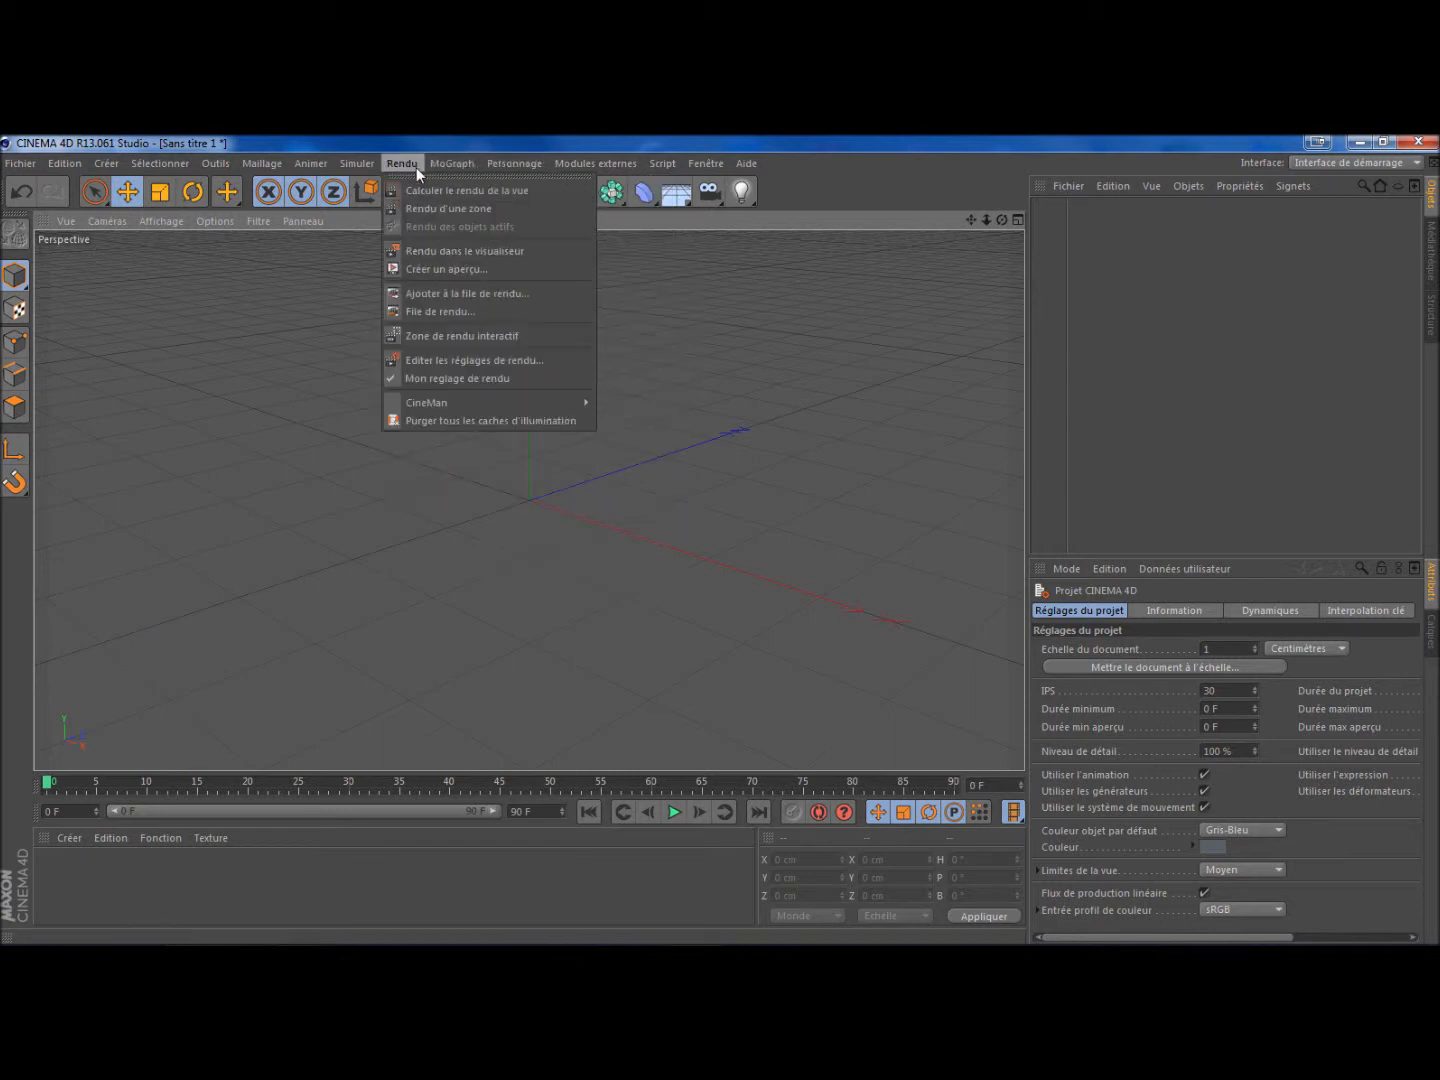
left_click(490, 374)
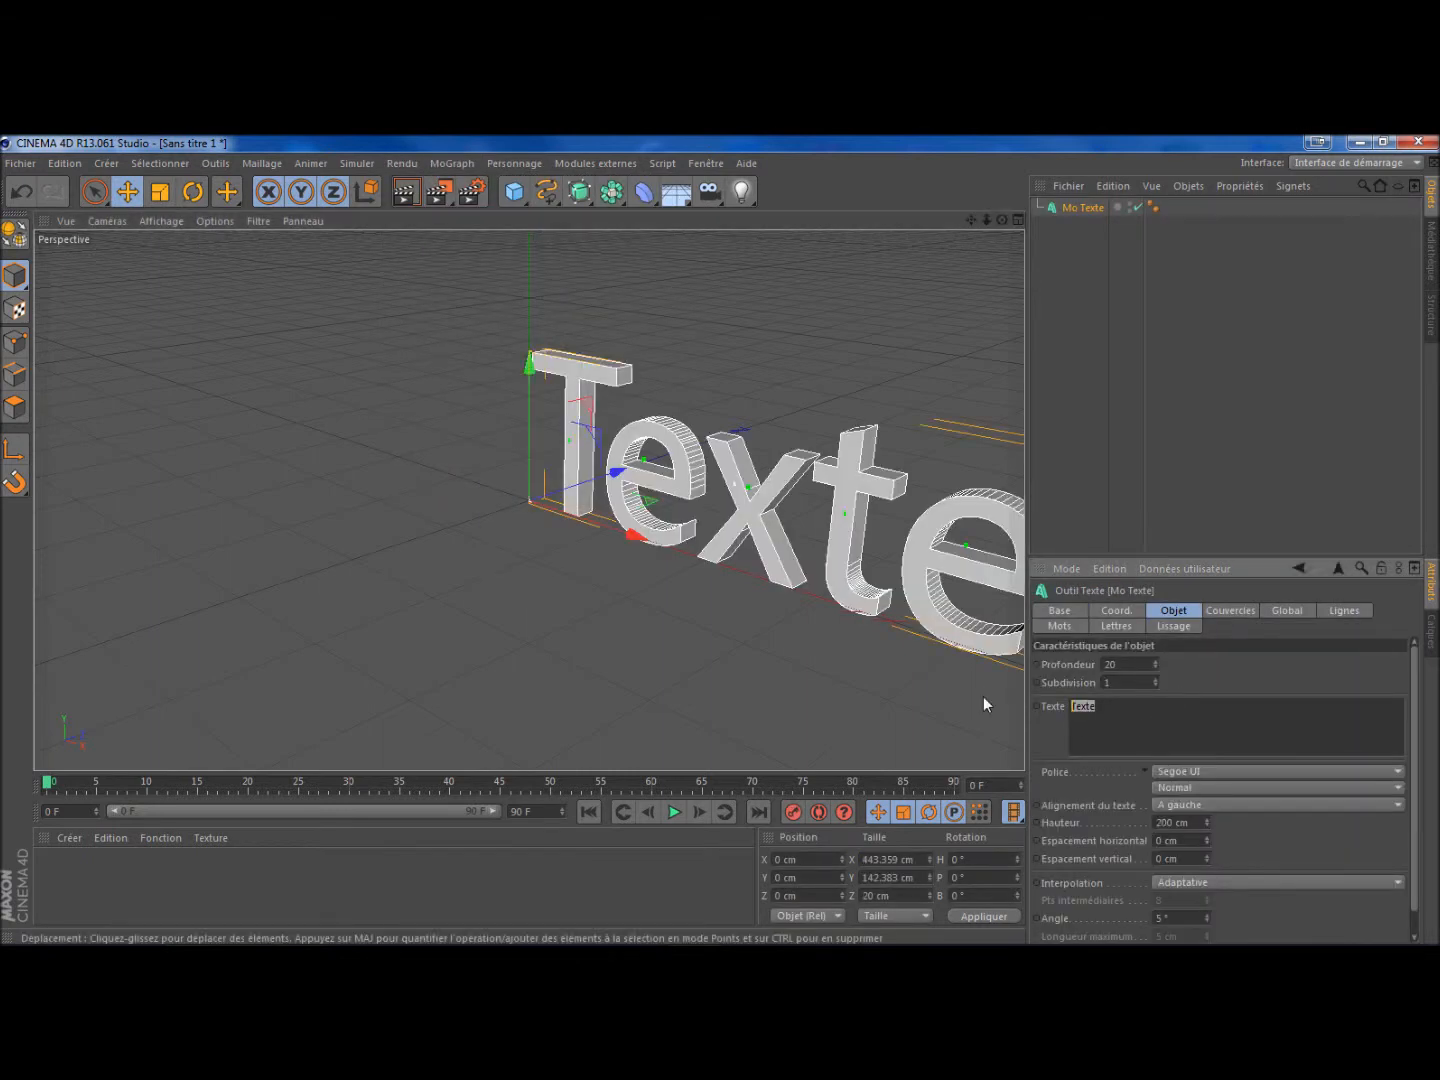
type("Mt")
type("Game's")
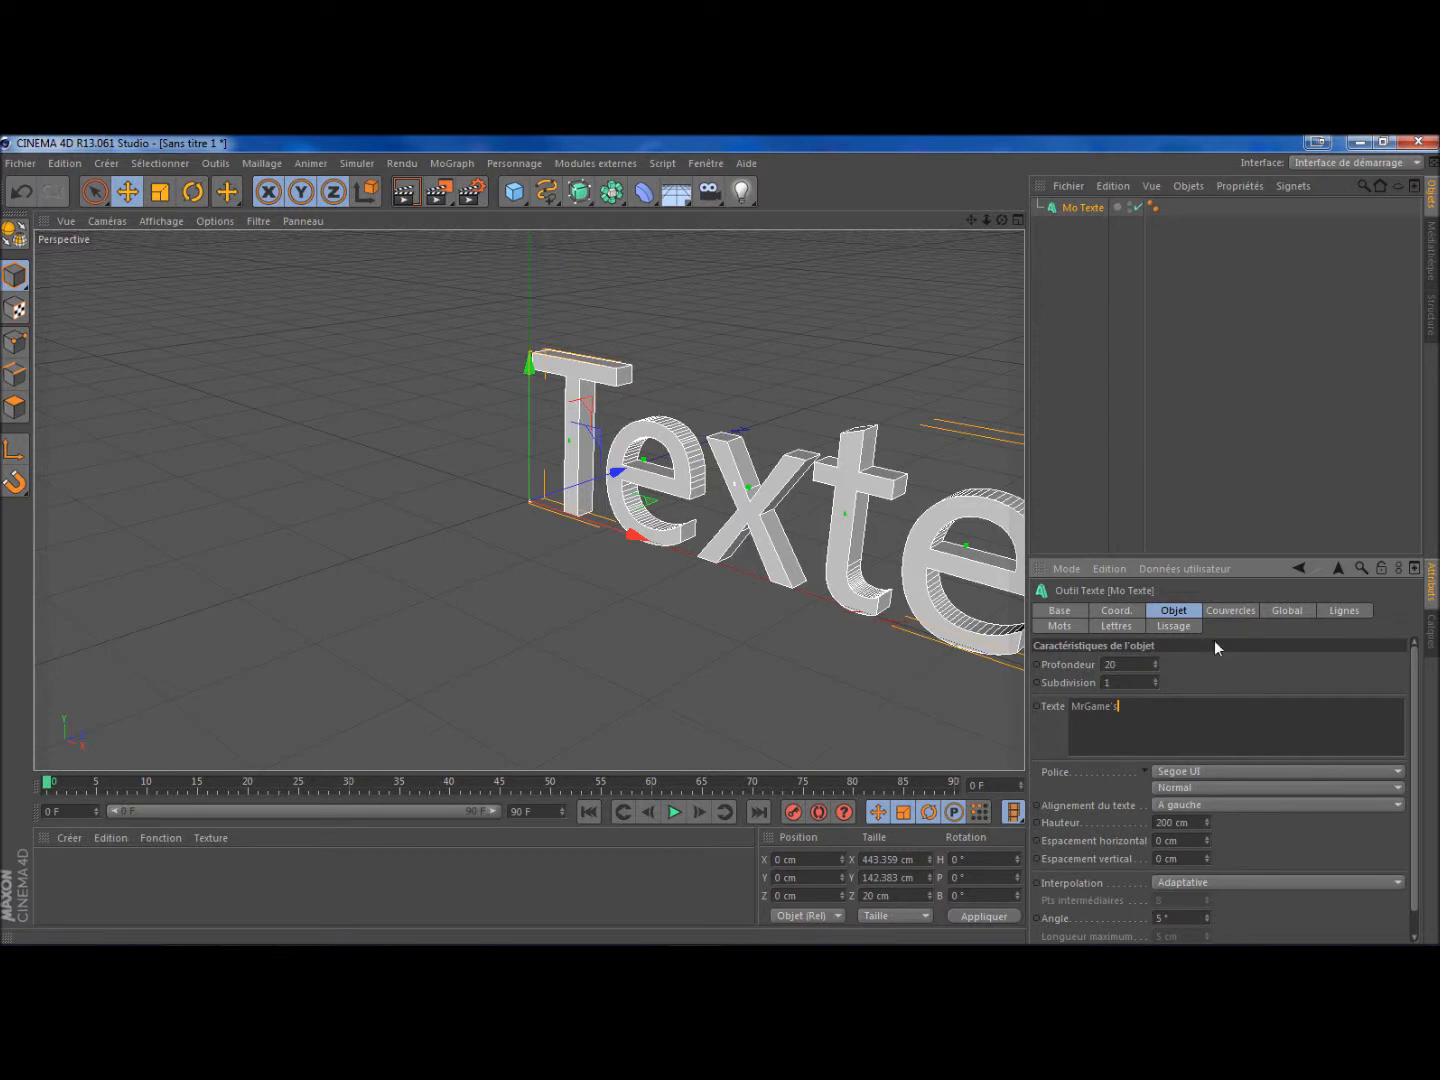
left_click(1111, 663)
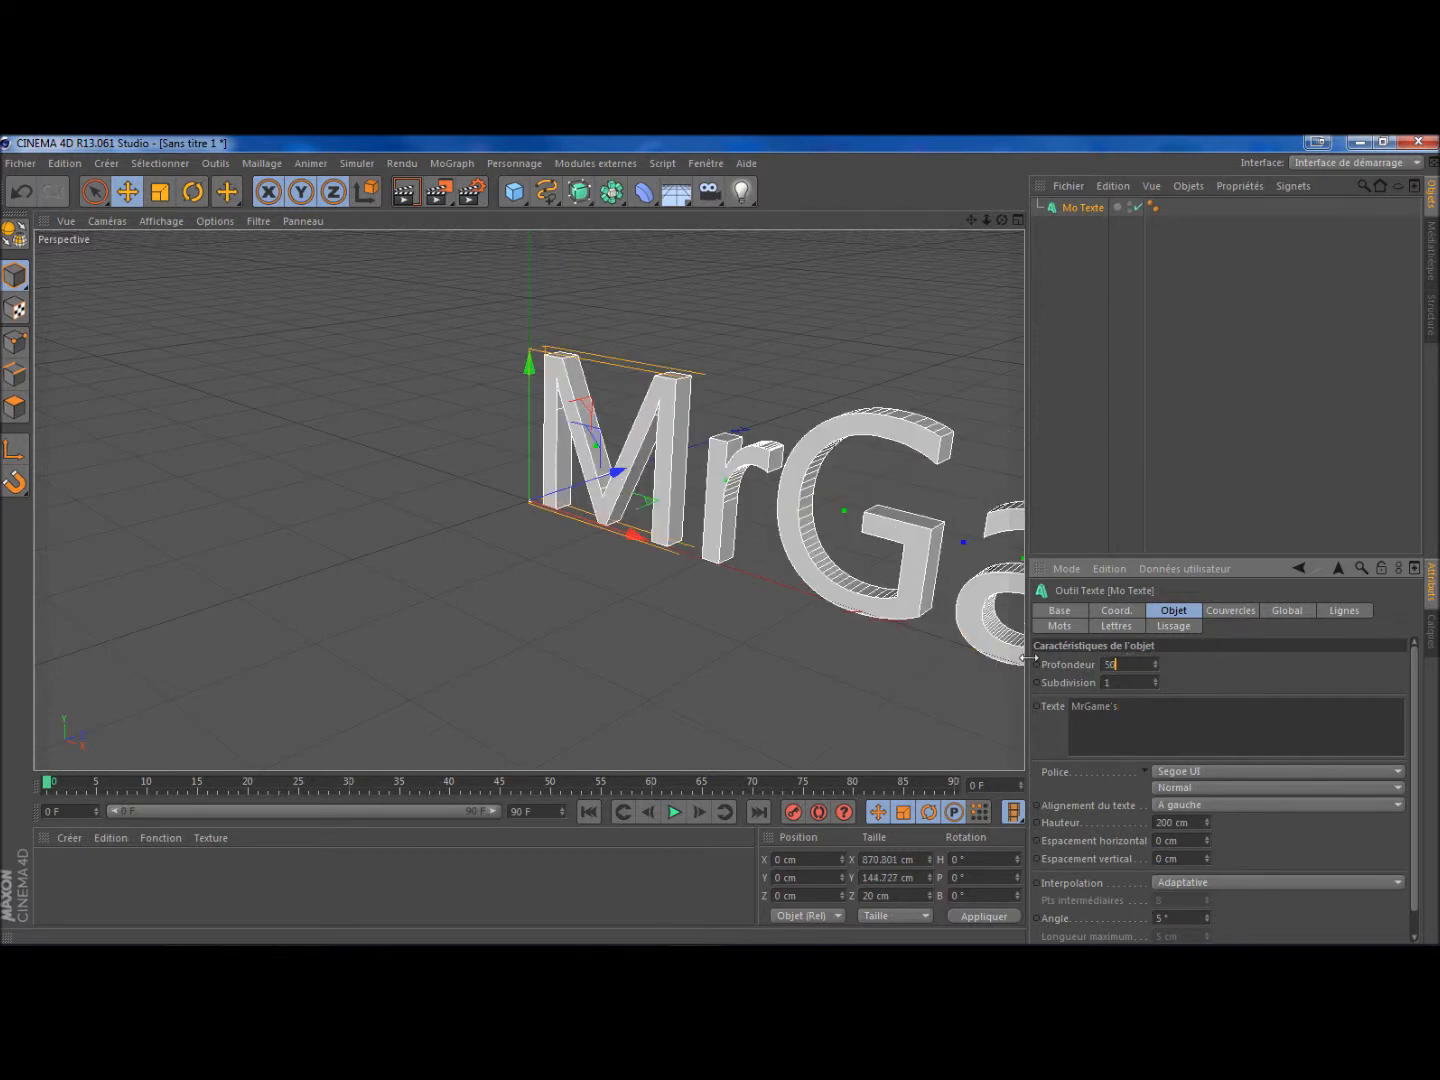
type("50")
key("Return")
- Change the font of the MoGraph text to Ethnocentric Rg
left_click(1220, 770)
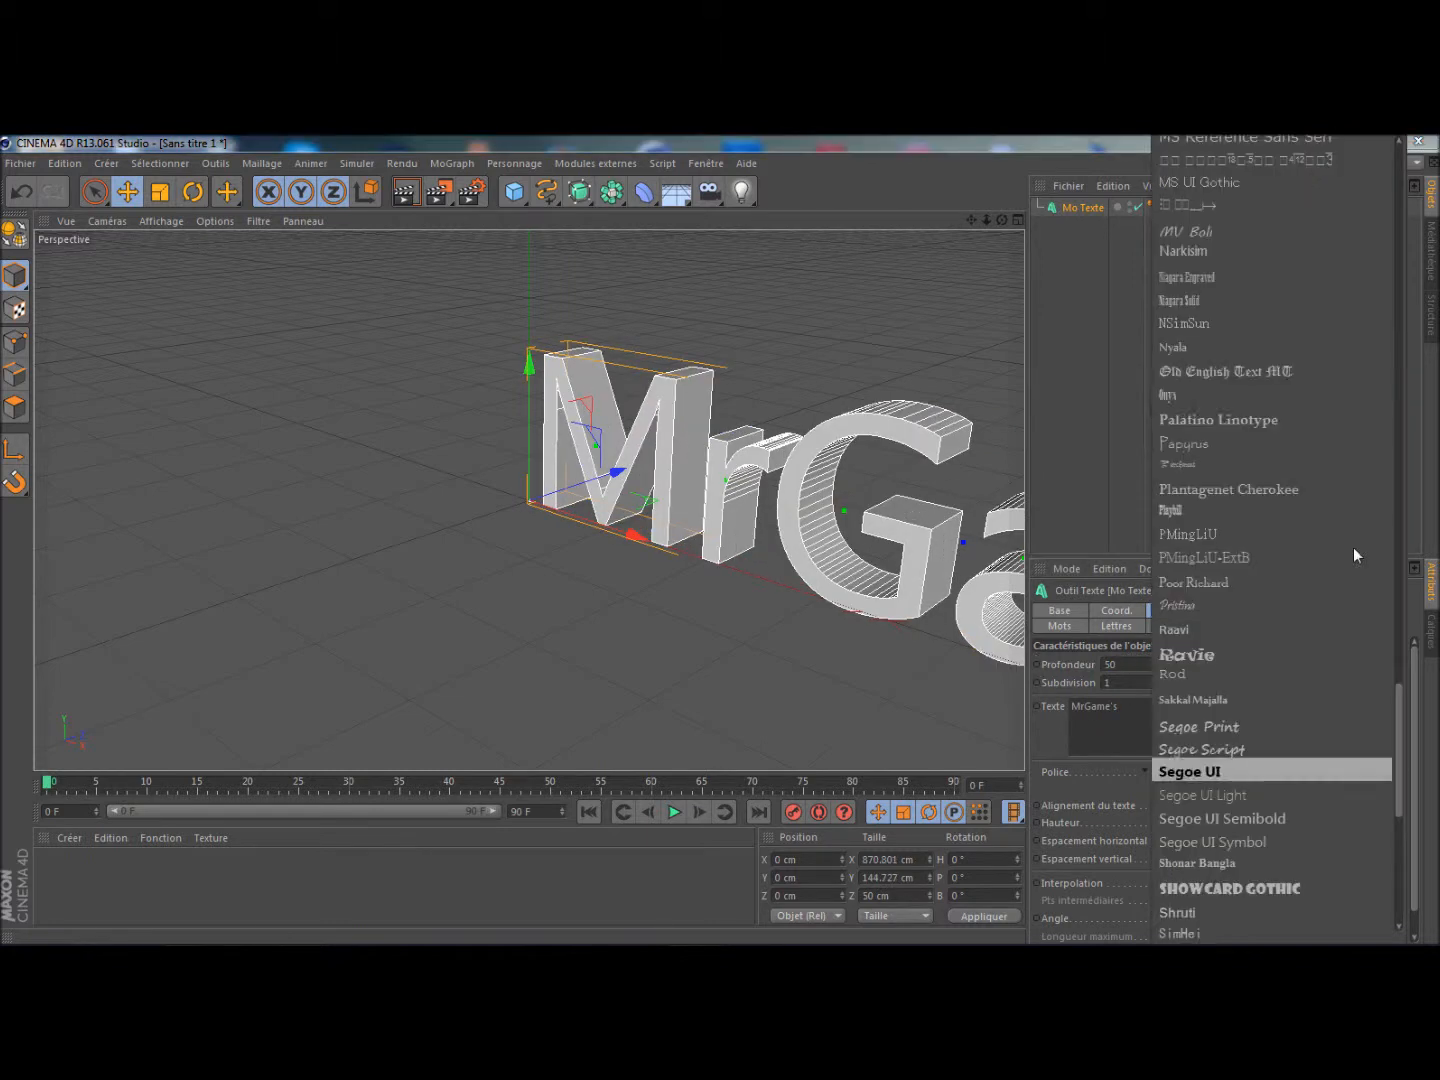
scroll(1327, 434, "up", 15)
scroll(1325, 440, "up", 15)
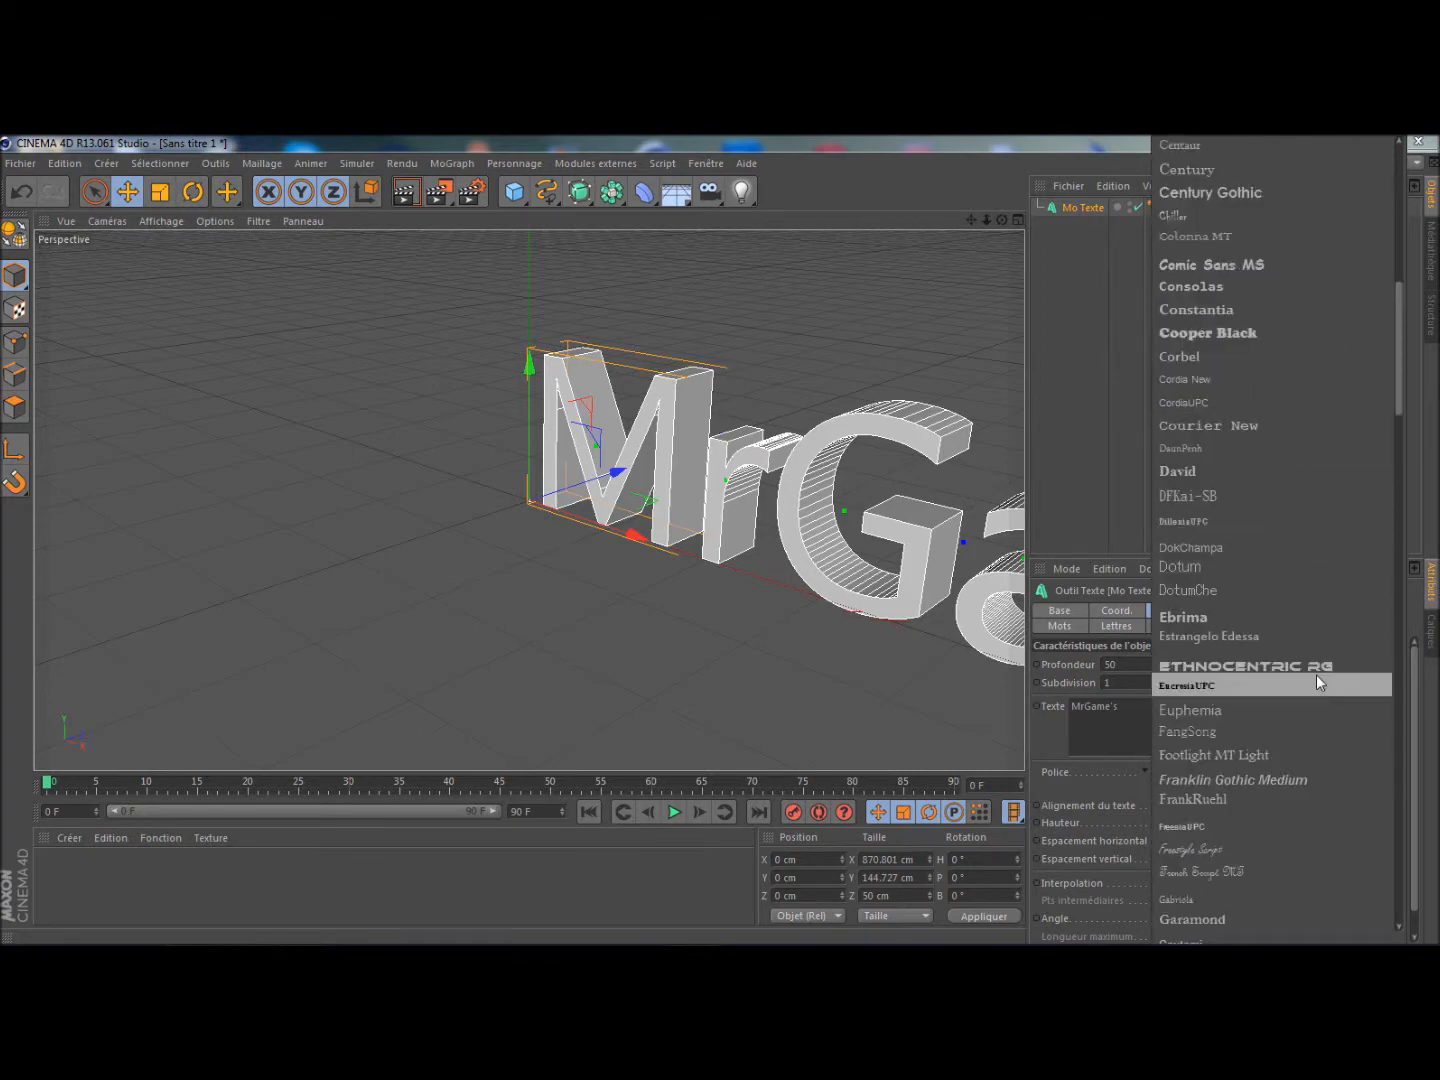
left_click(1316, 684)
left_click(1301, 774)
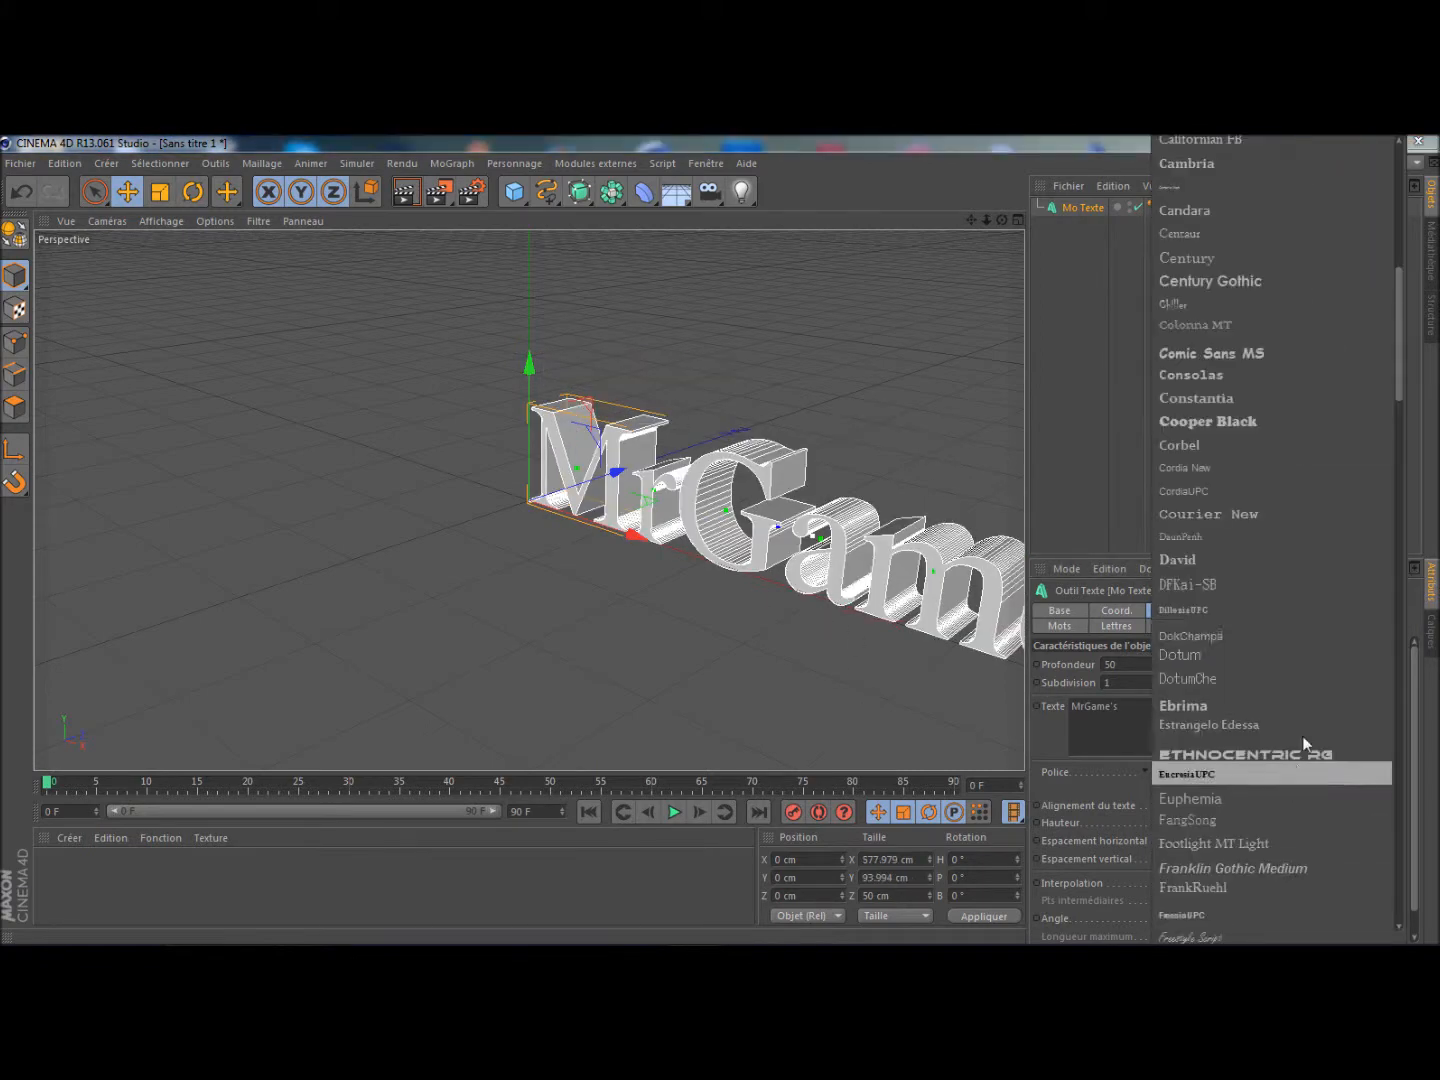
left_click(1317, 750)
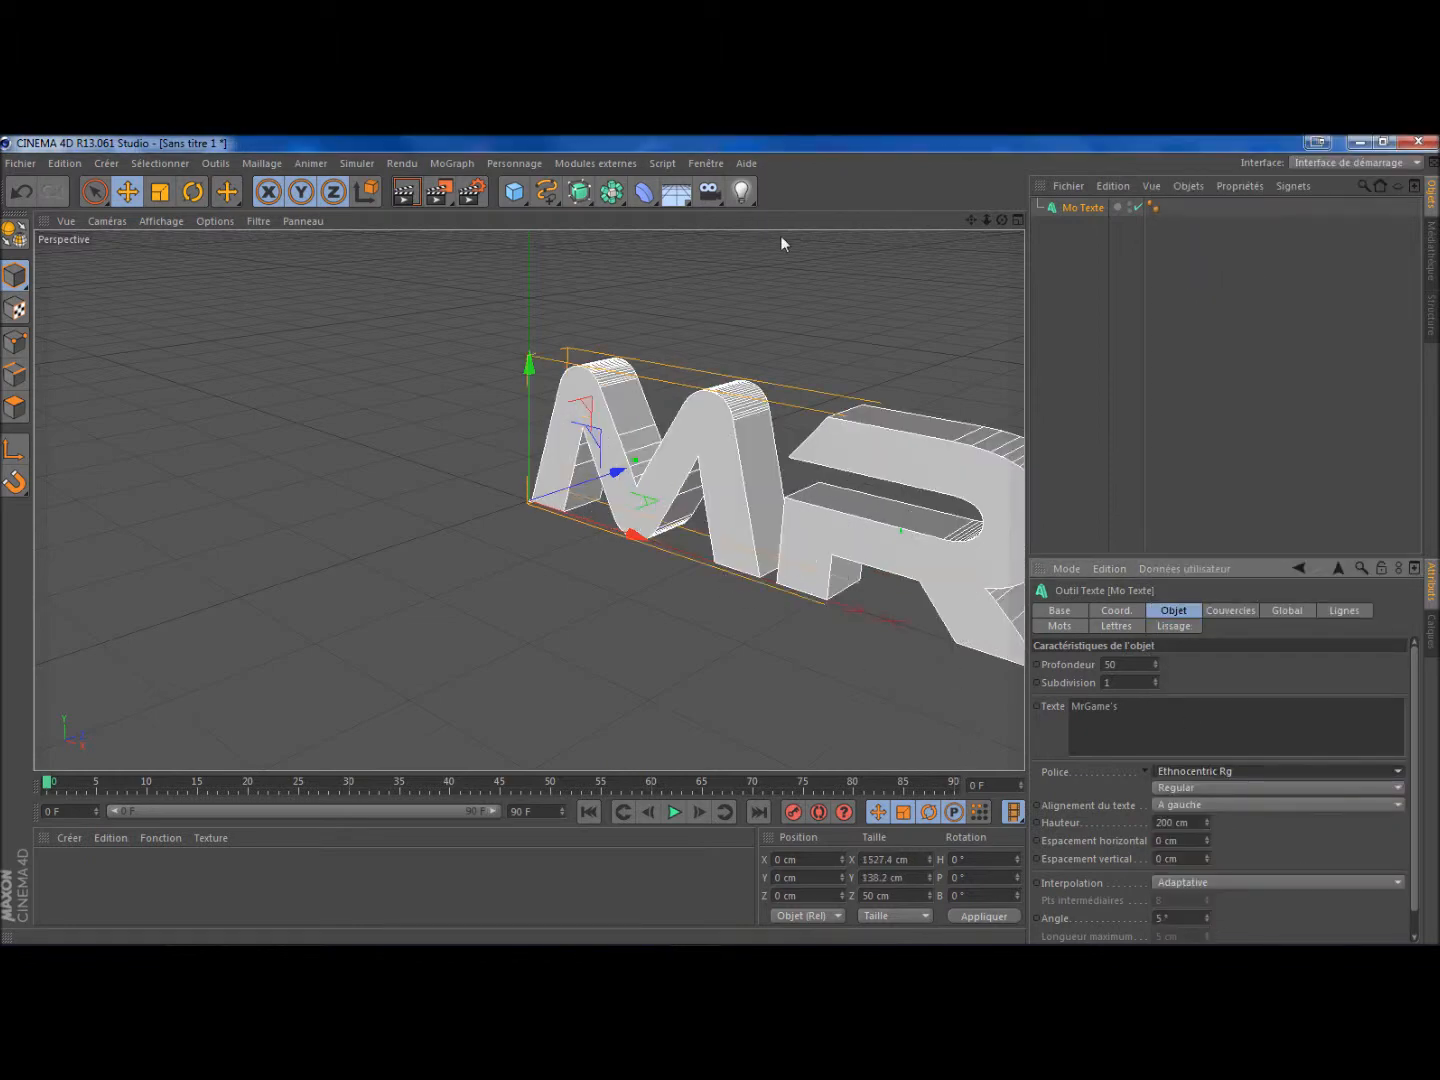
- Create three new default materials for the scene
mouse_move(1002, 221)
left_mouse_down()
mouse_move(1101, 222)
mouse_move(973, 193)
mouse_move(900, 260)
mouse_move(929, 291)
mouse_move(958, 222)
mouse_move(930, 230)
mouse_move(1018, 222)
left_mouse_up()
double_click(95, 872)
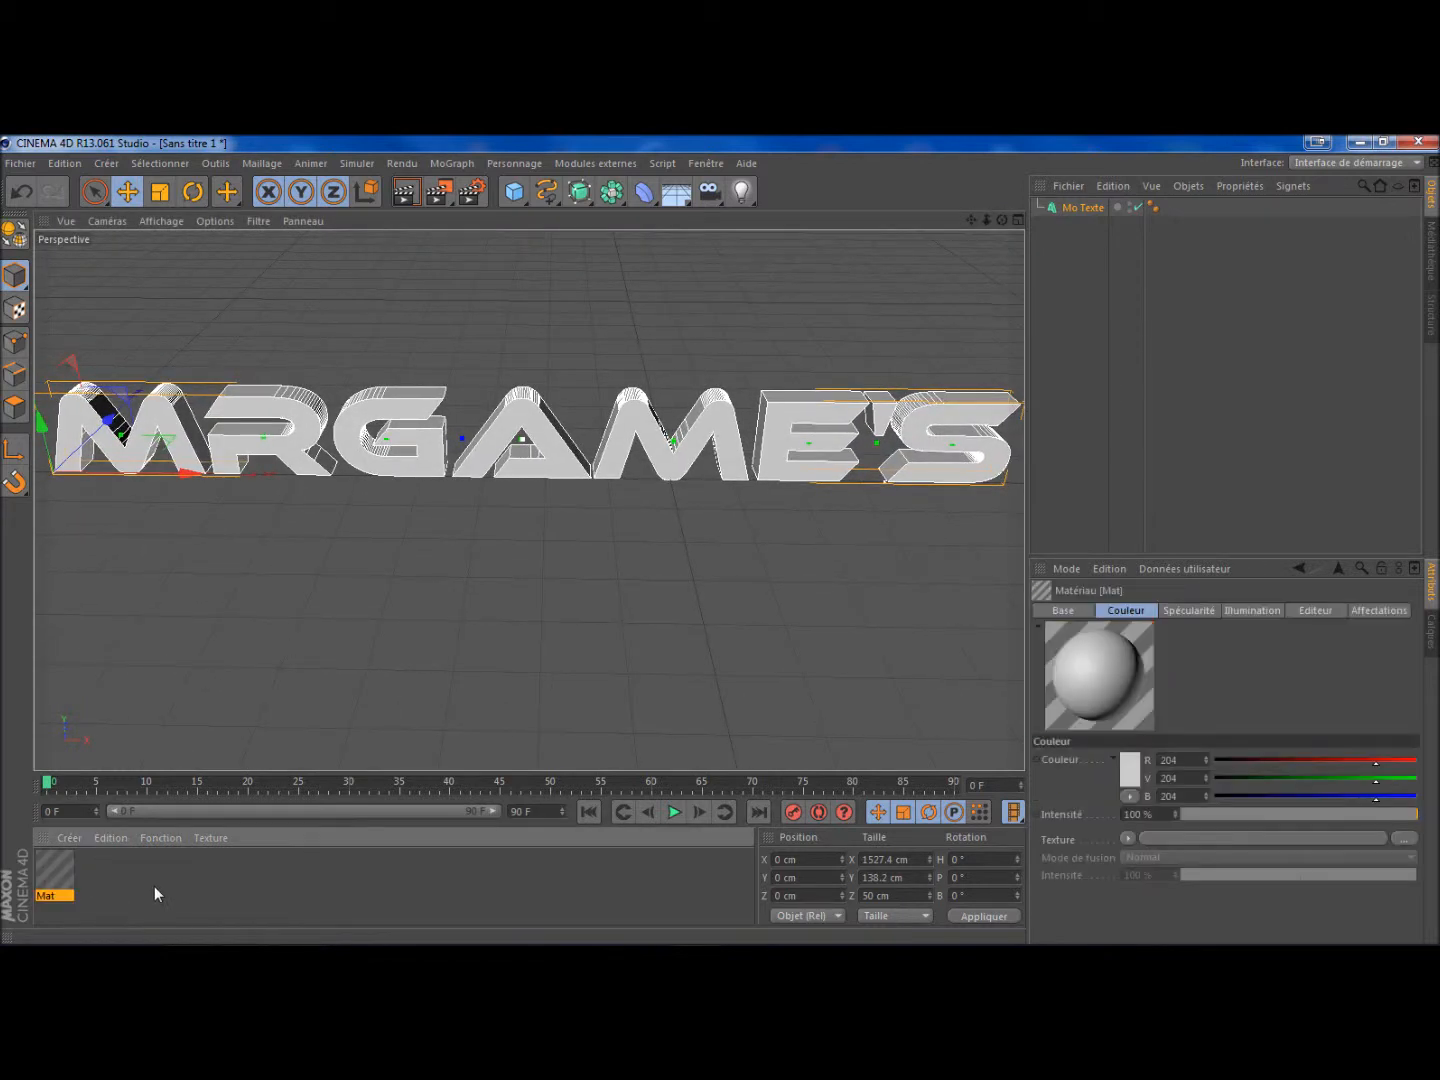
double_click(154, 886)
double_click(196, 886)
- Edit the first created material, Mat, and set its colour to yellow (RGB 255, 238, 0)
double_click(148, 877)
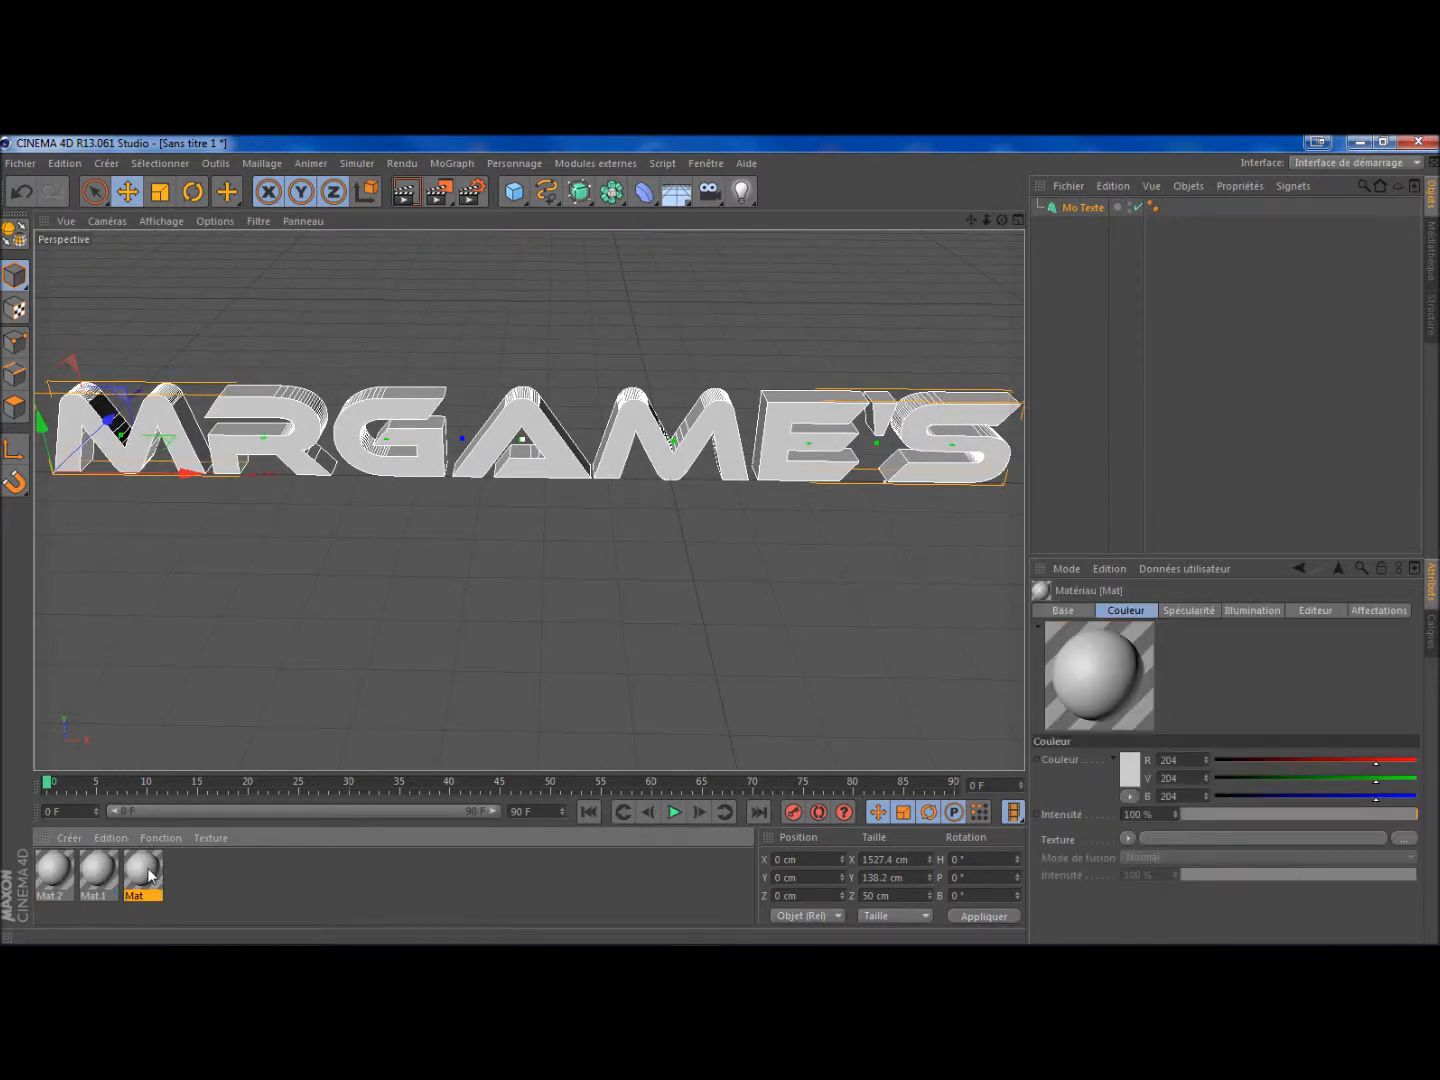
left_click(496, 358)
left_click(431, 379)
mouse_move(430, 379)
left_mouse_down()
mouse_move(463, 347)
mouse_move(442, 362)
left_mouse_up()
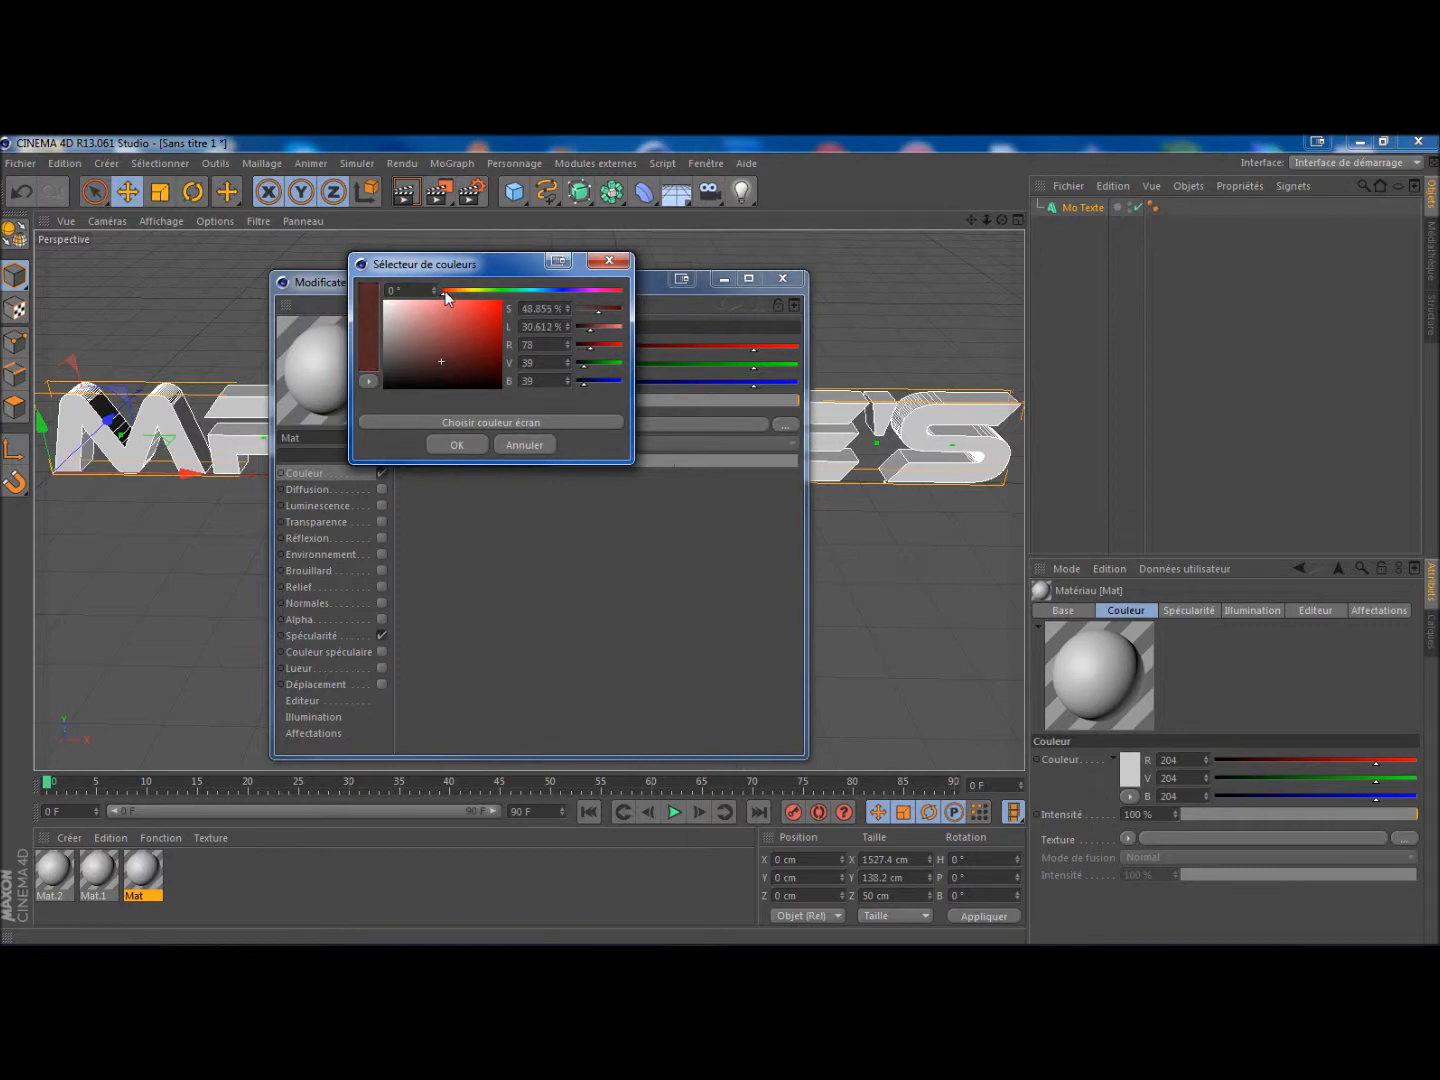
mouse_move(445, 291)
left_mouse_down()
mouse_move(535, 293)
mouse_move(452, 303)
mouse_move(491, 315)
mouse_move(505, 298)
left_mouse_up()
left_click(455, 445)
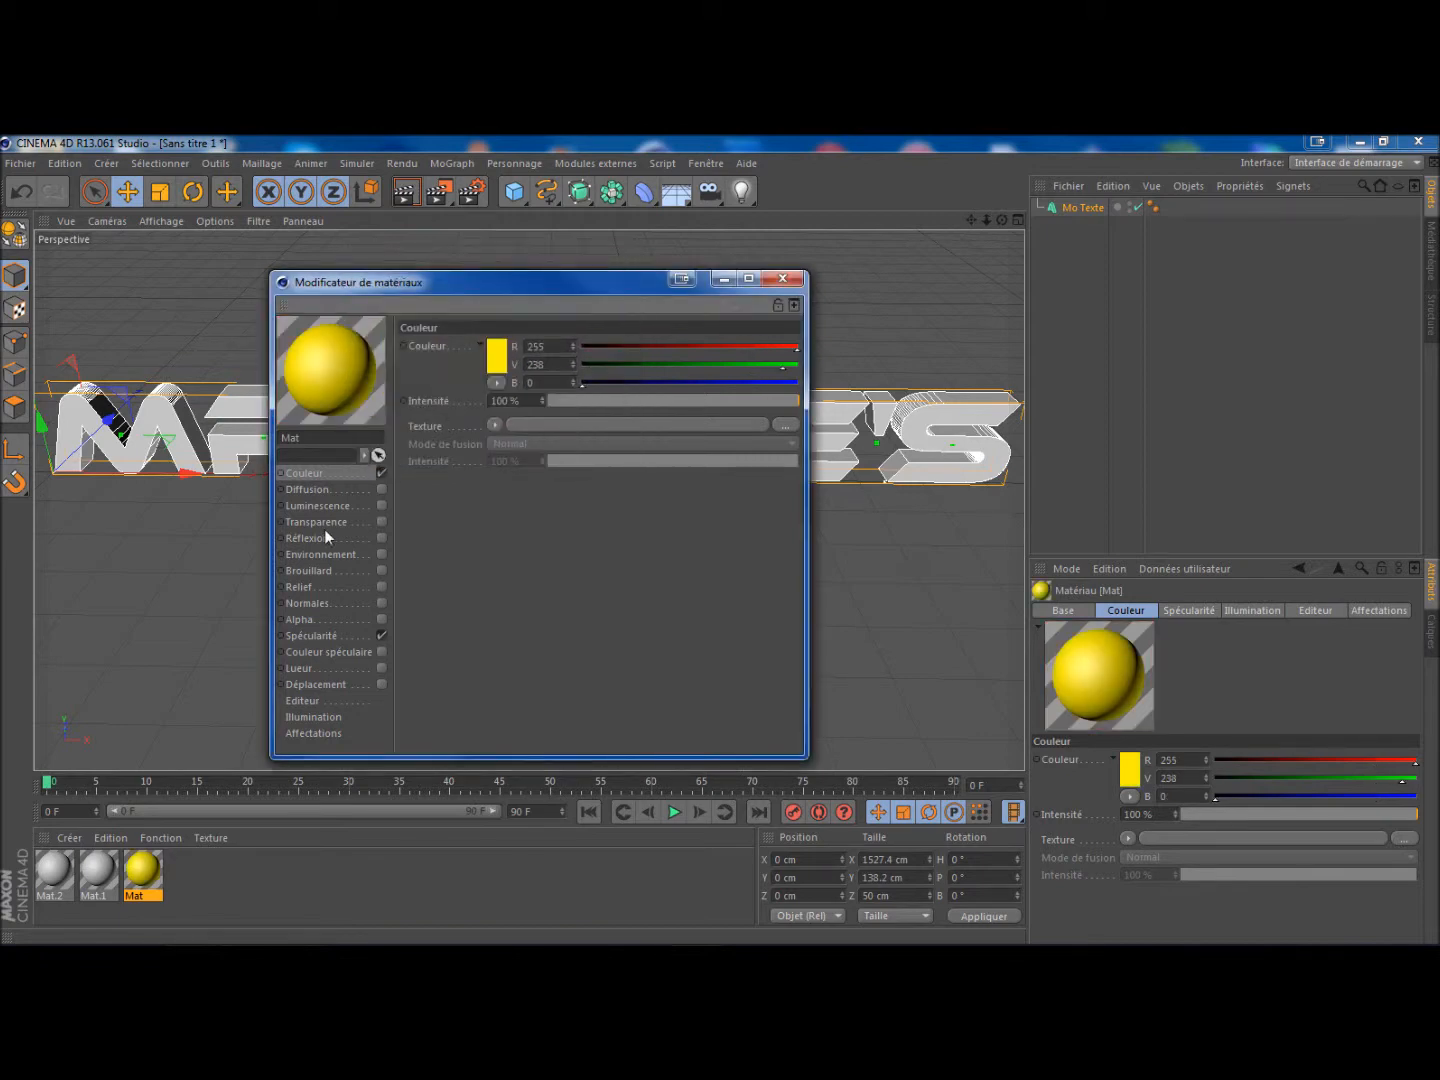
- Enable reflection on the yellow material and set its intensity to 30%
left_click(381, 537)
left_click(514, 400)
type("30")
key("Return")
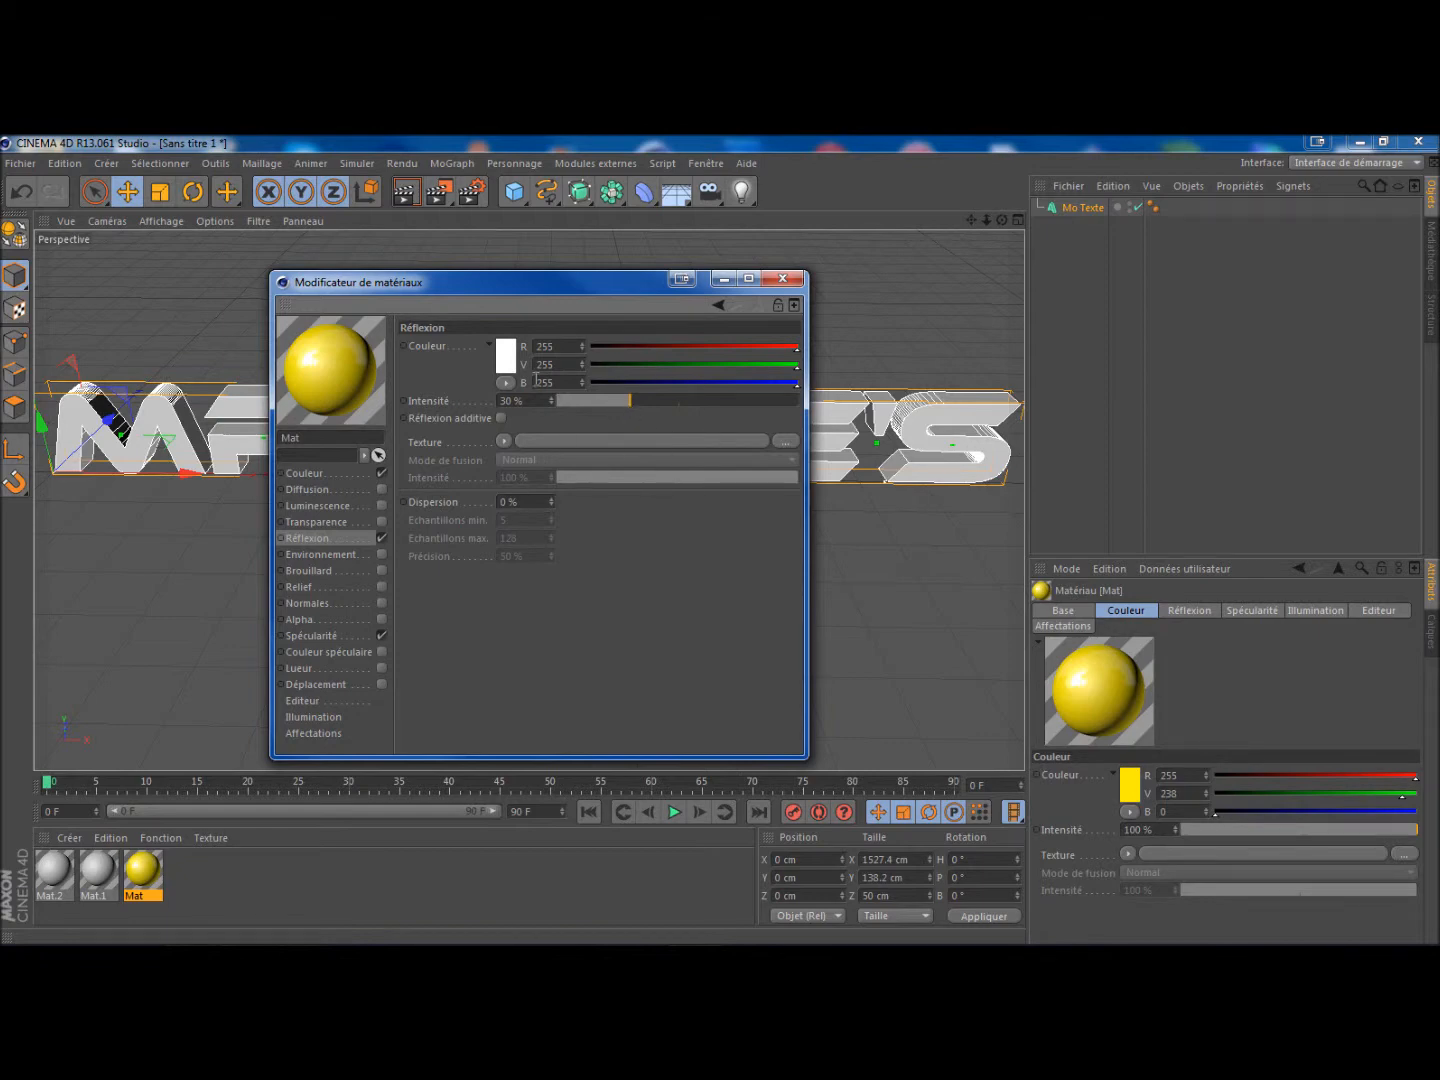
- Add one extra default material and set the colour of material Mat.1 to black (RGB 0, 0, 0)
left_click(783, 279)
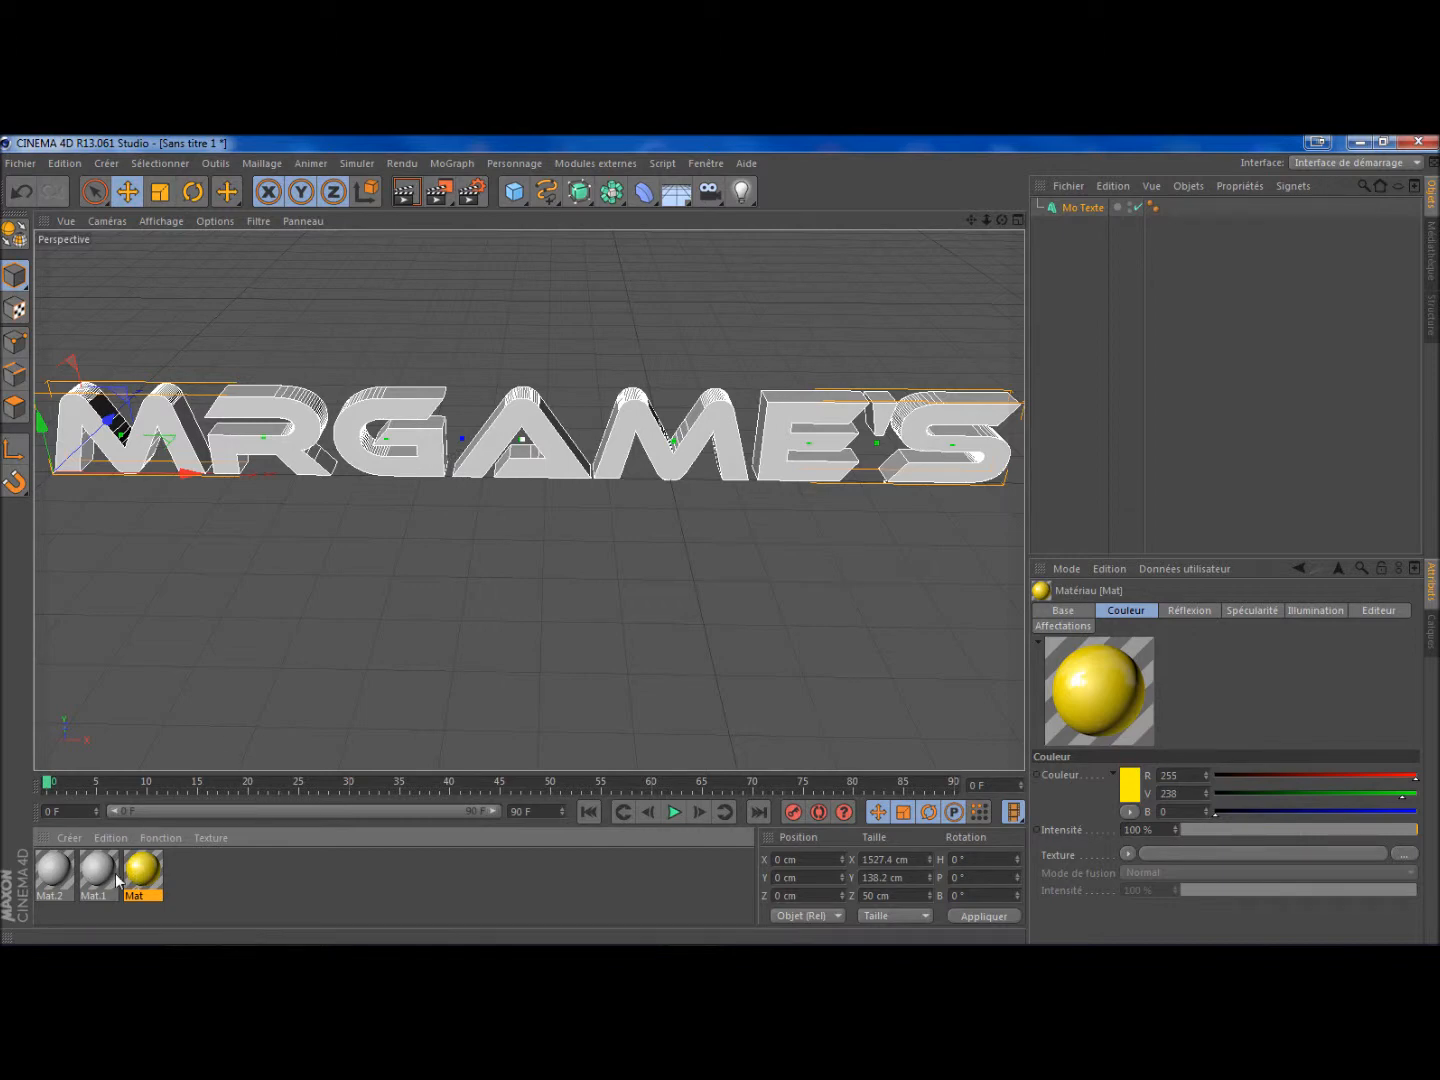
double_click(259, 907)
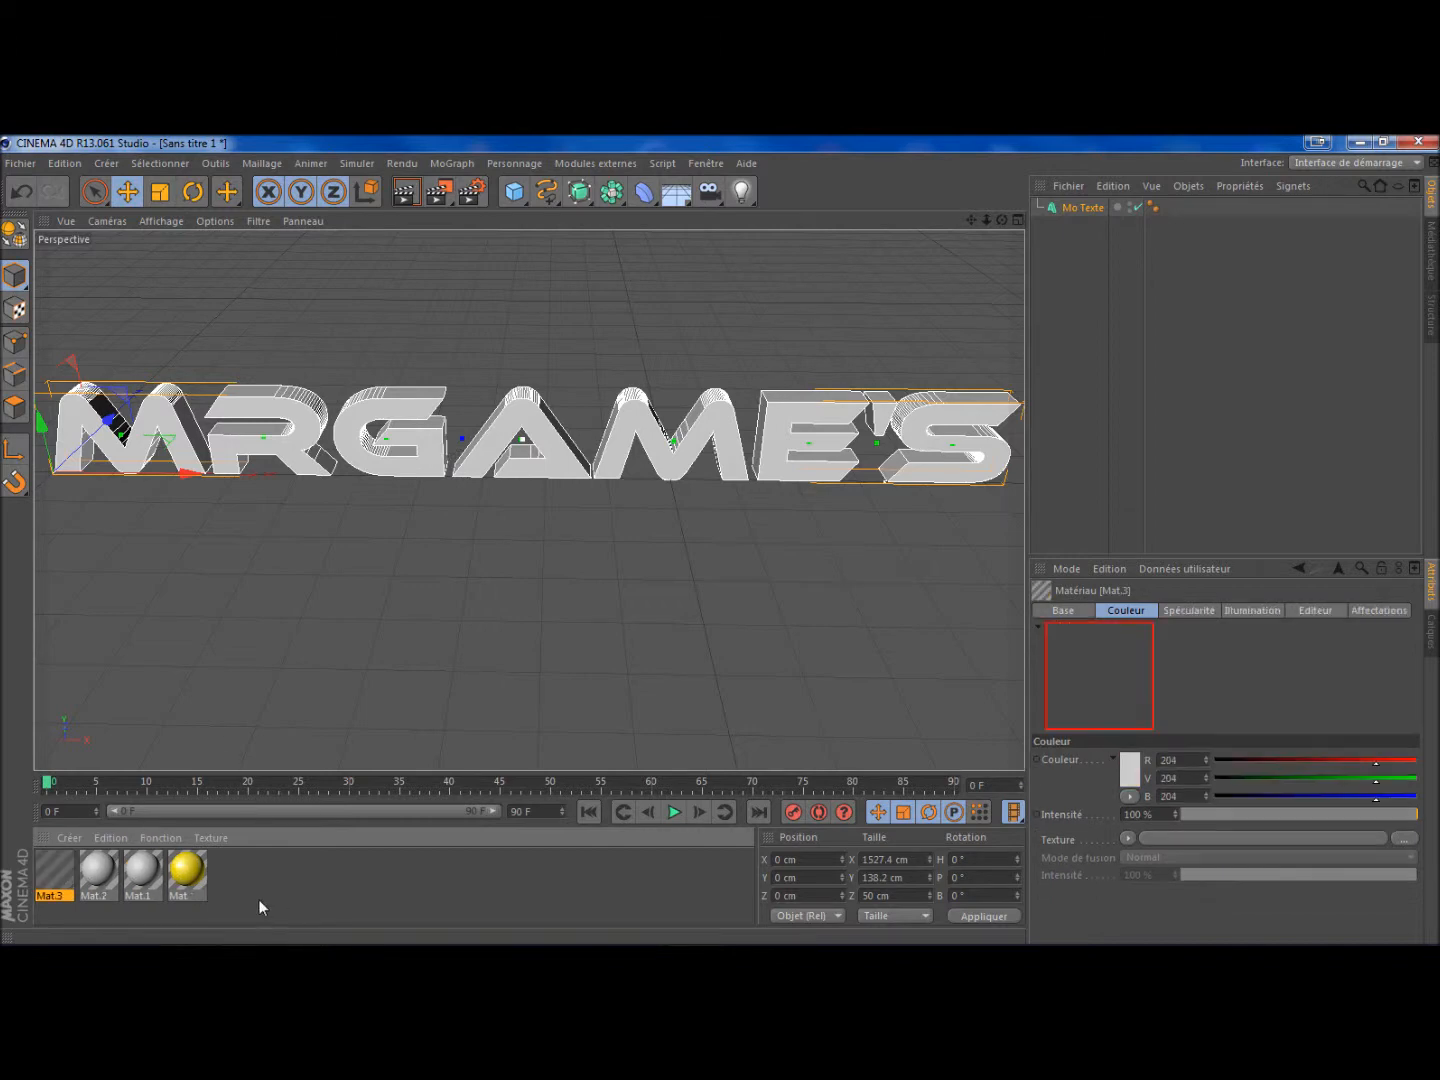
double_click(141, 872)
left_click(298, 446)
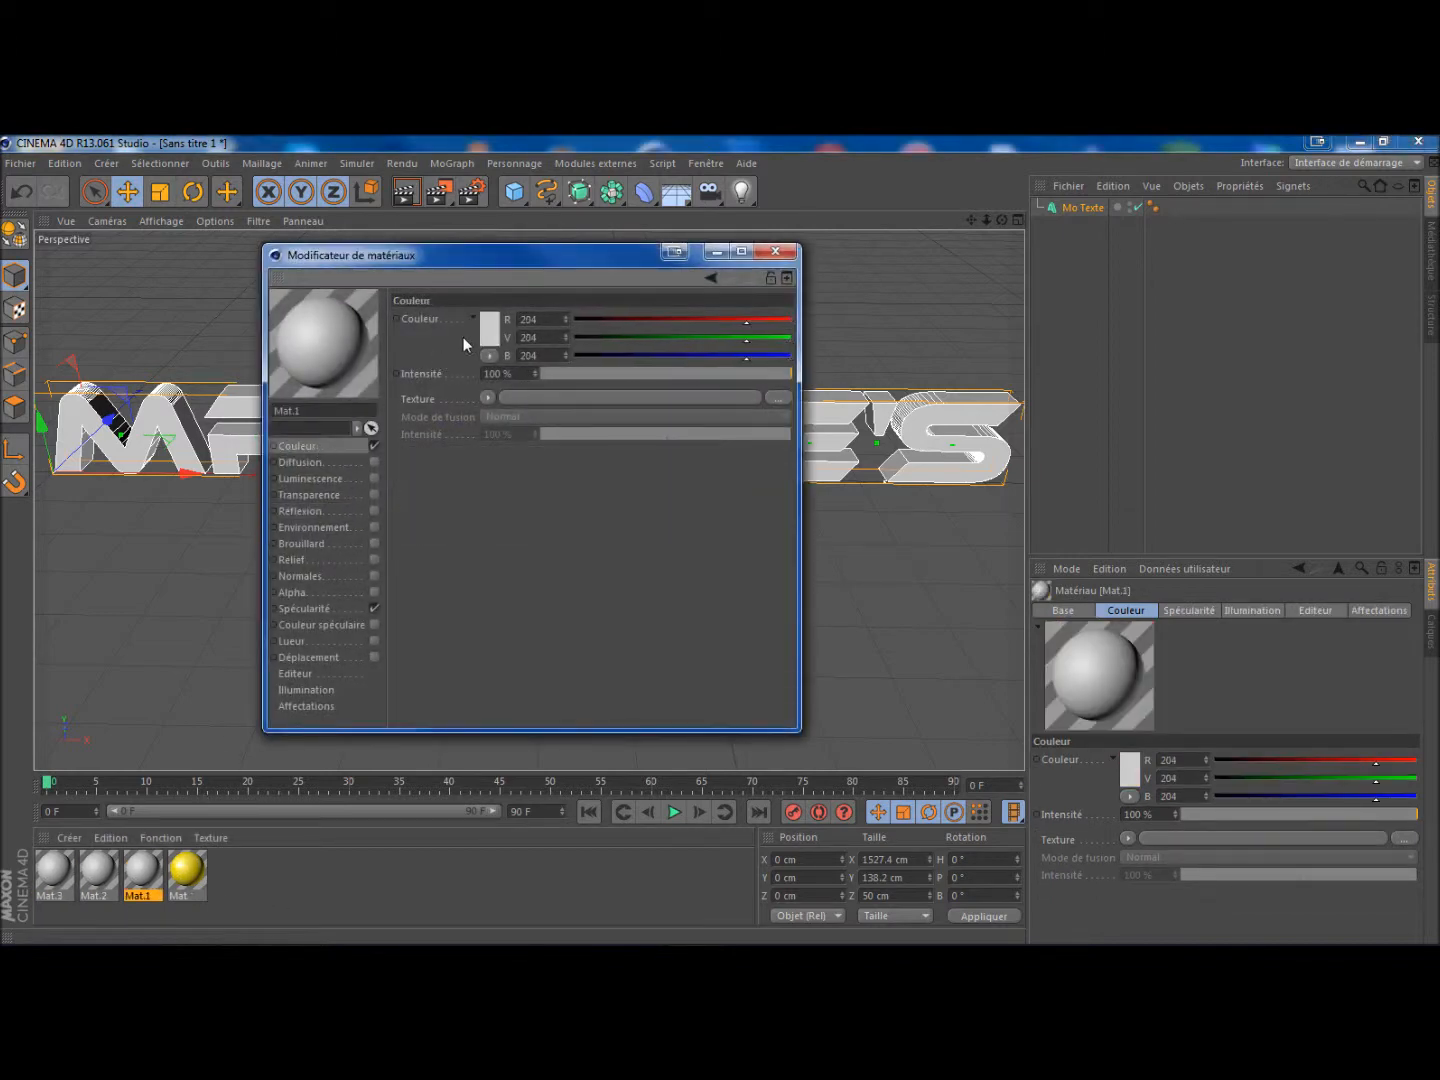
left_click(489, 326)
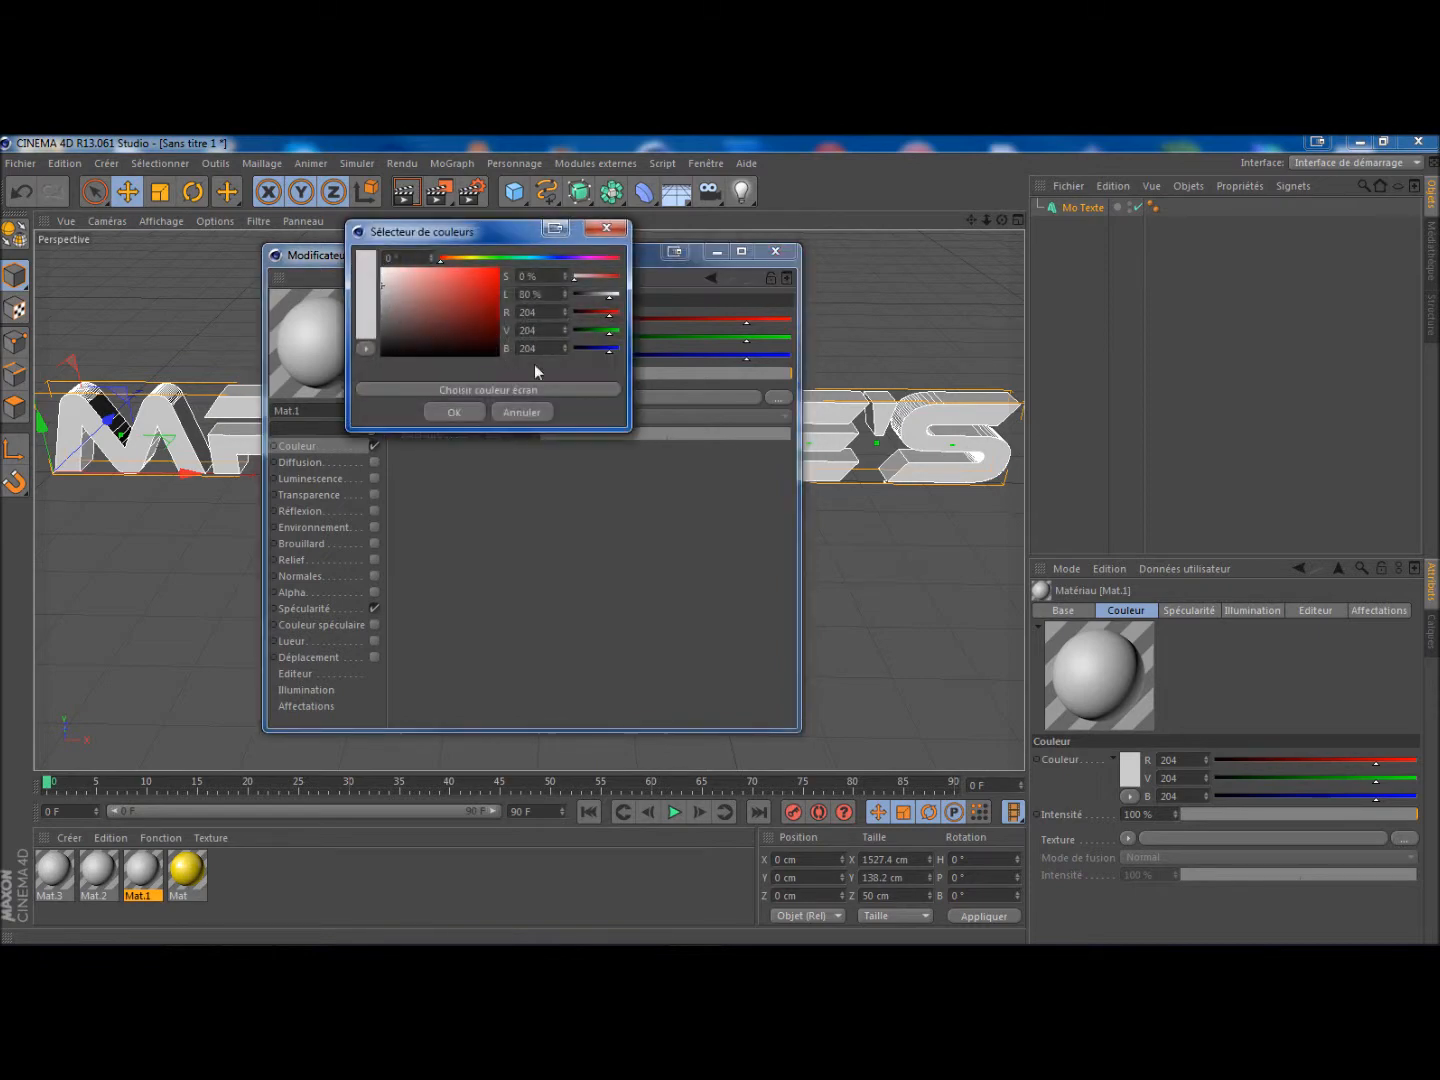
left_click_drag(447, 328, 510, 354)
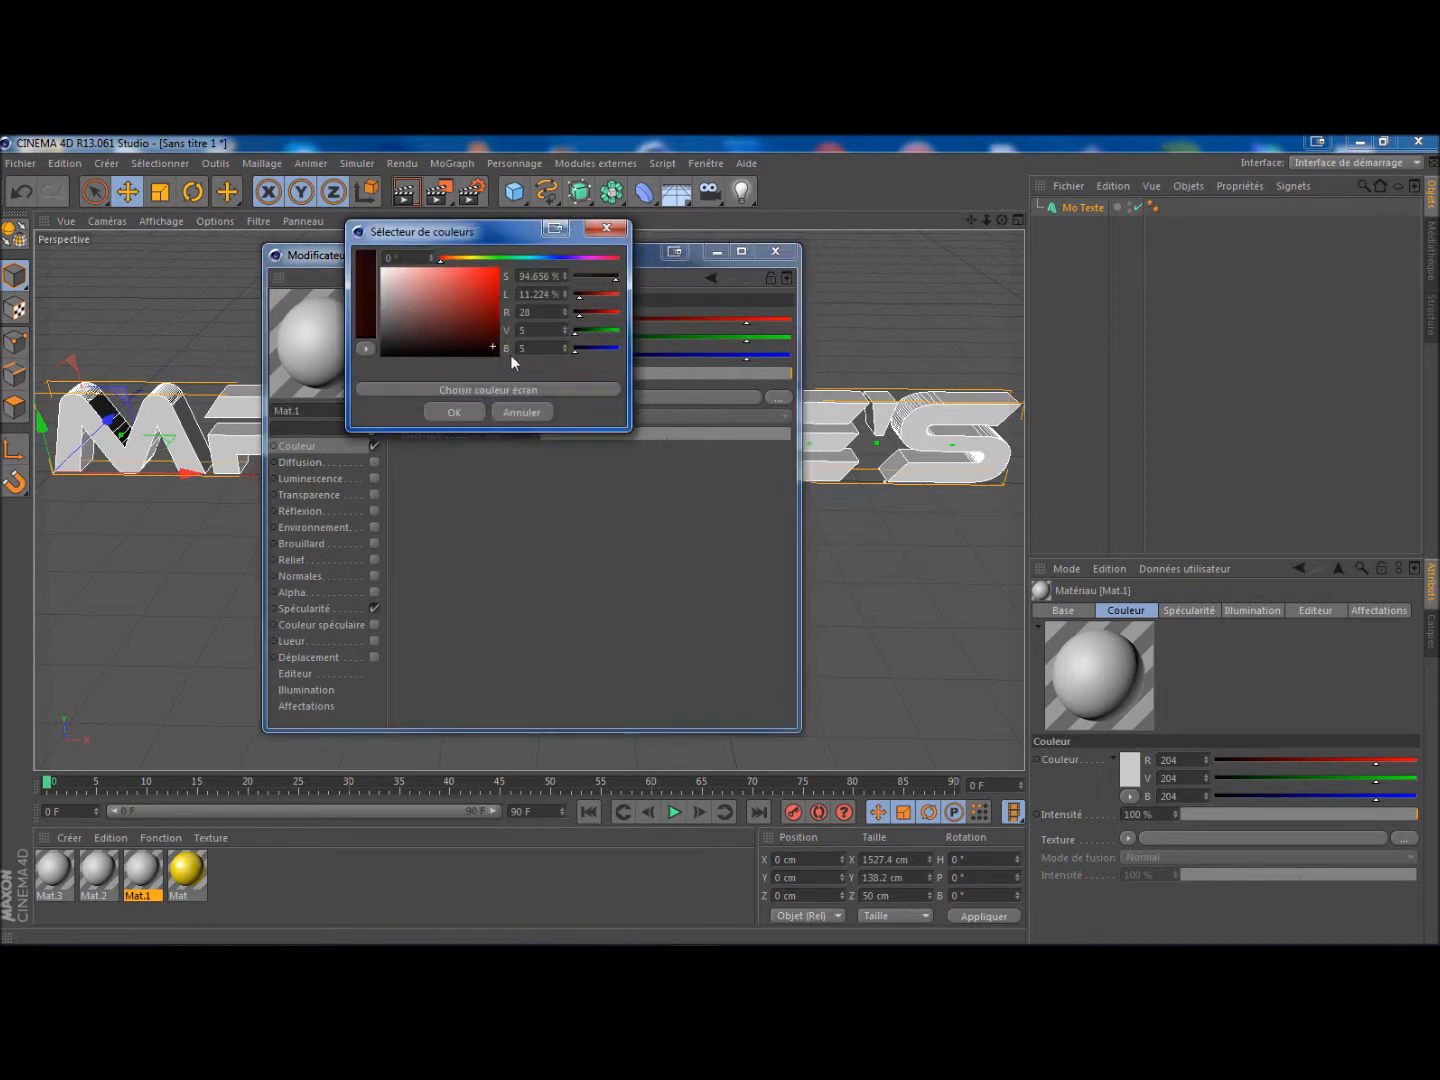
left_click(453, 410)
- Enable reflection on the black material Mat.1 with an intensity of 40%
left_click(321, 509)
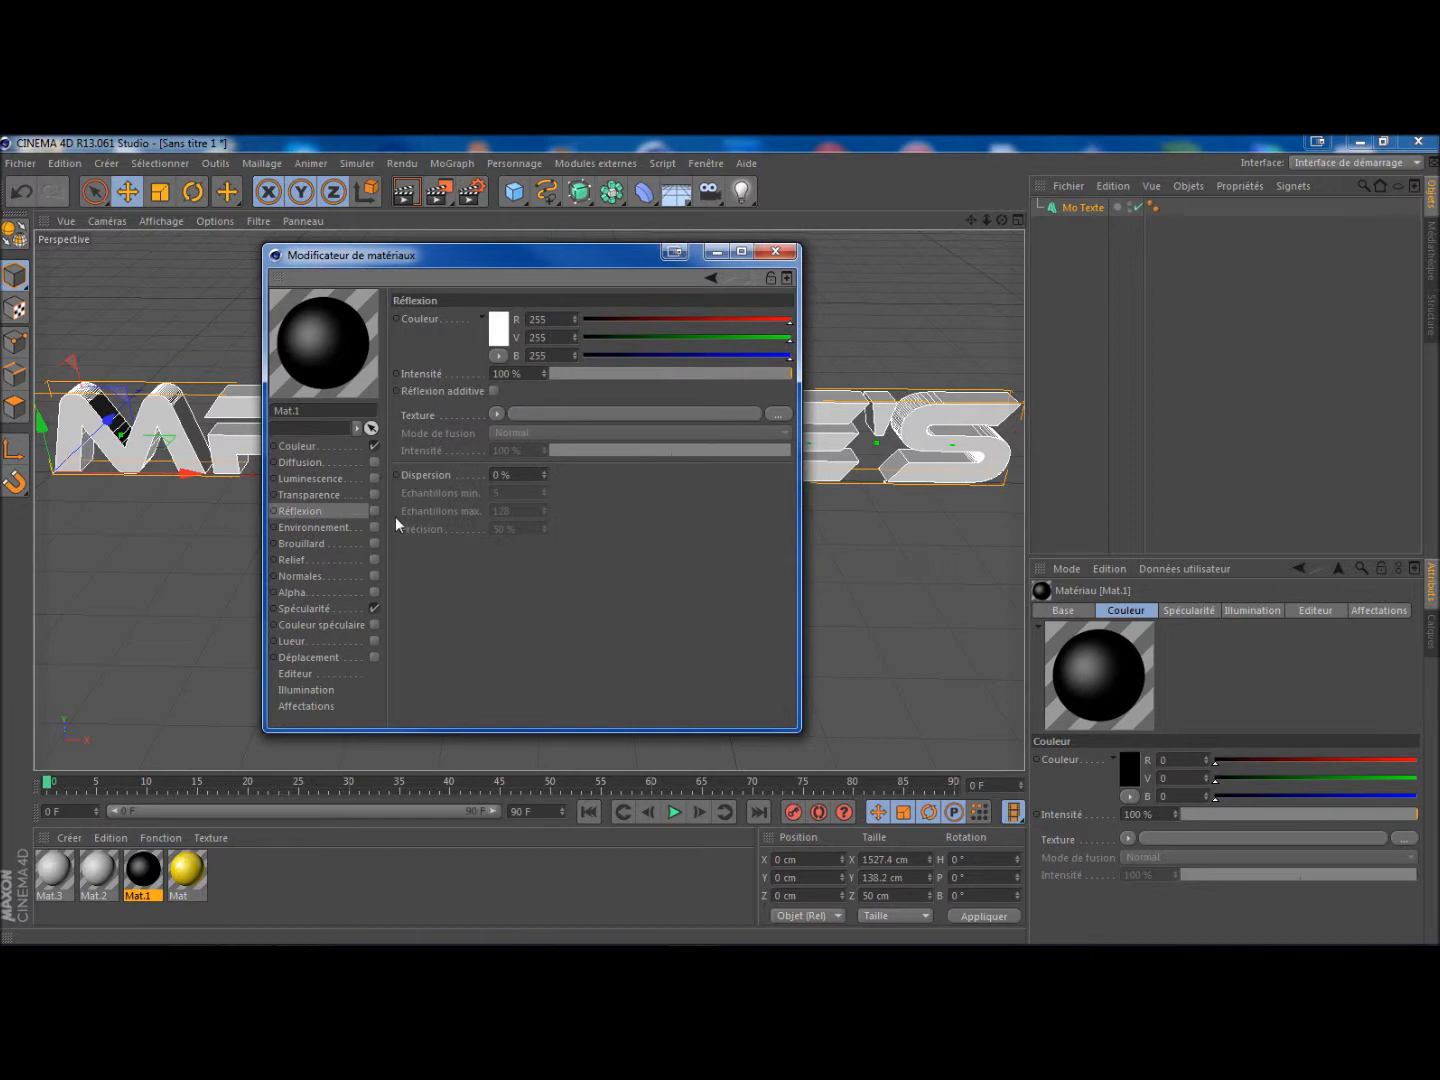
left_click(373, 511)
left_click(512, 373)
type("40")
key("Return")
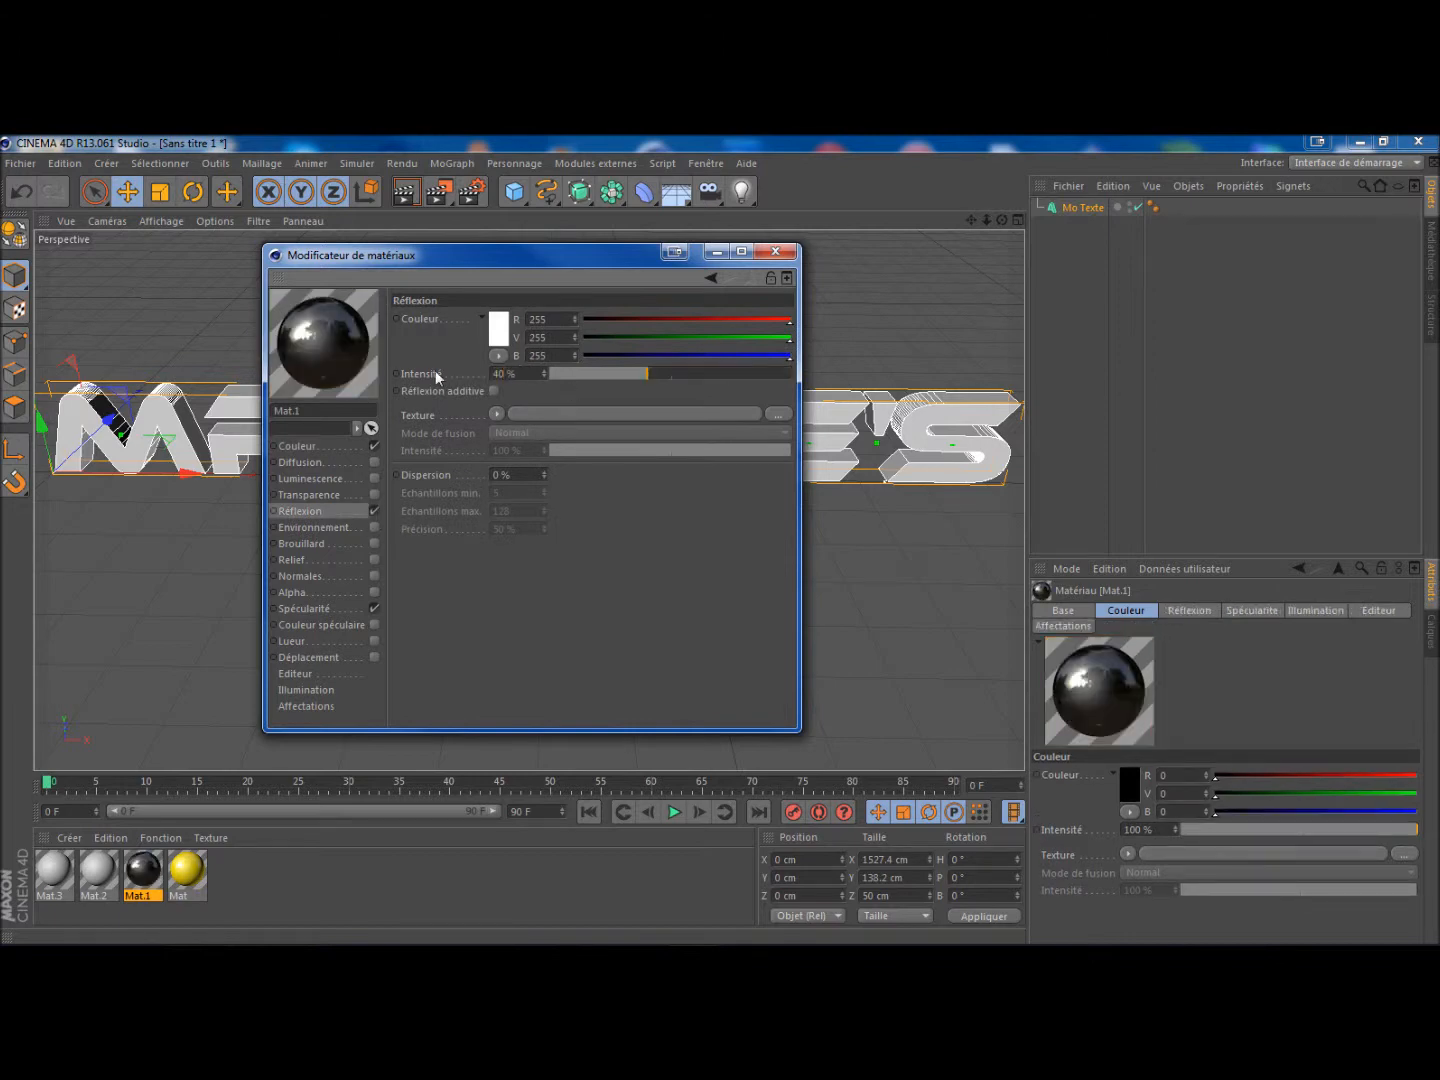
left_click(773, 250)
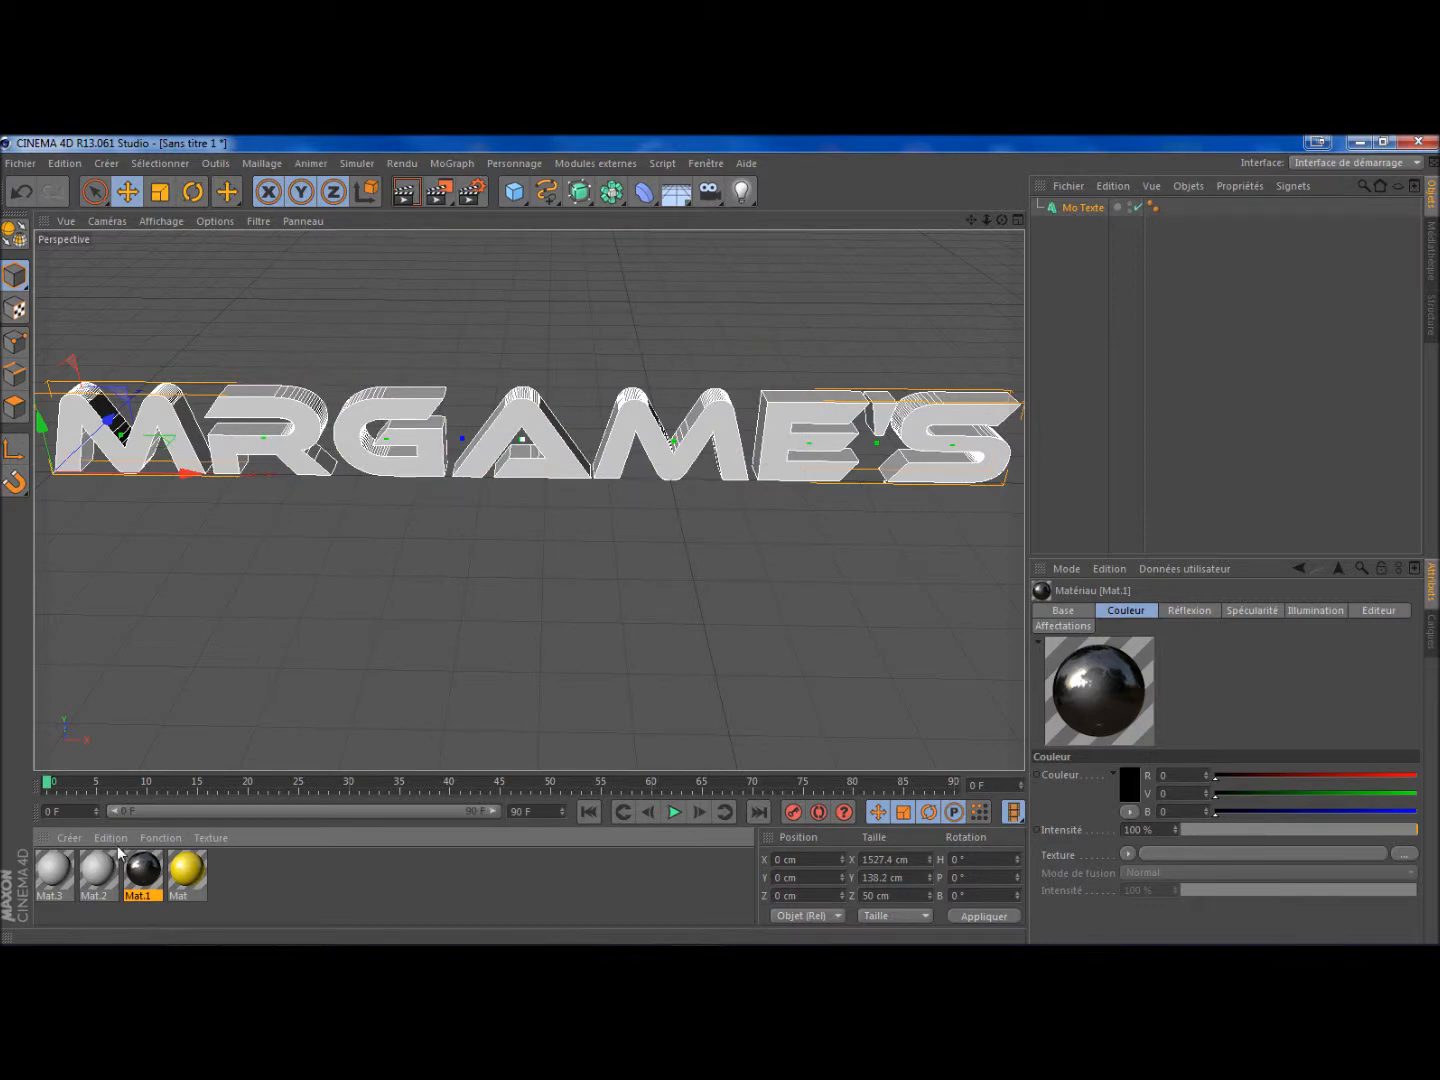
- Reopen the black material Mat.1 and lower its reflection intensity to 20%
double_click(149, 876)
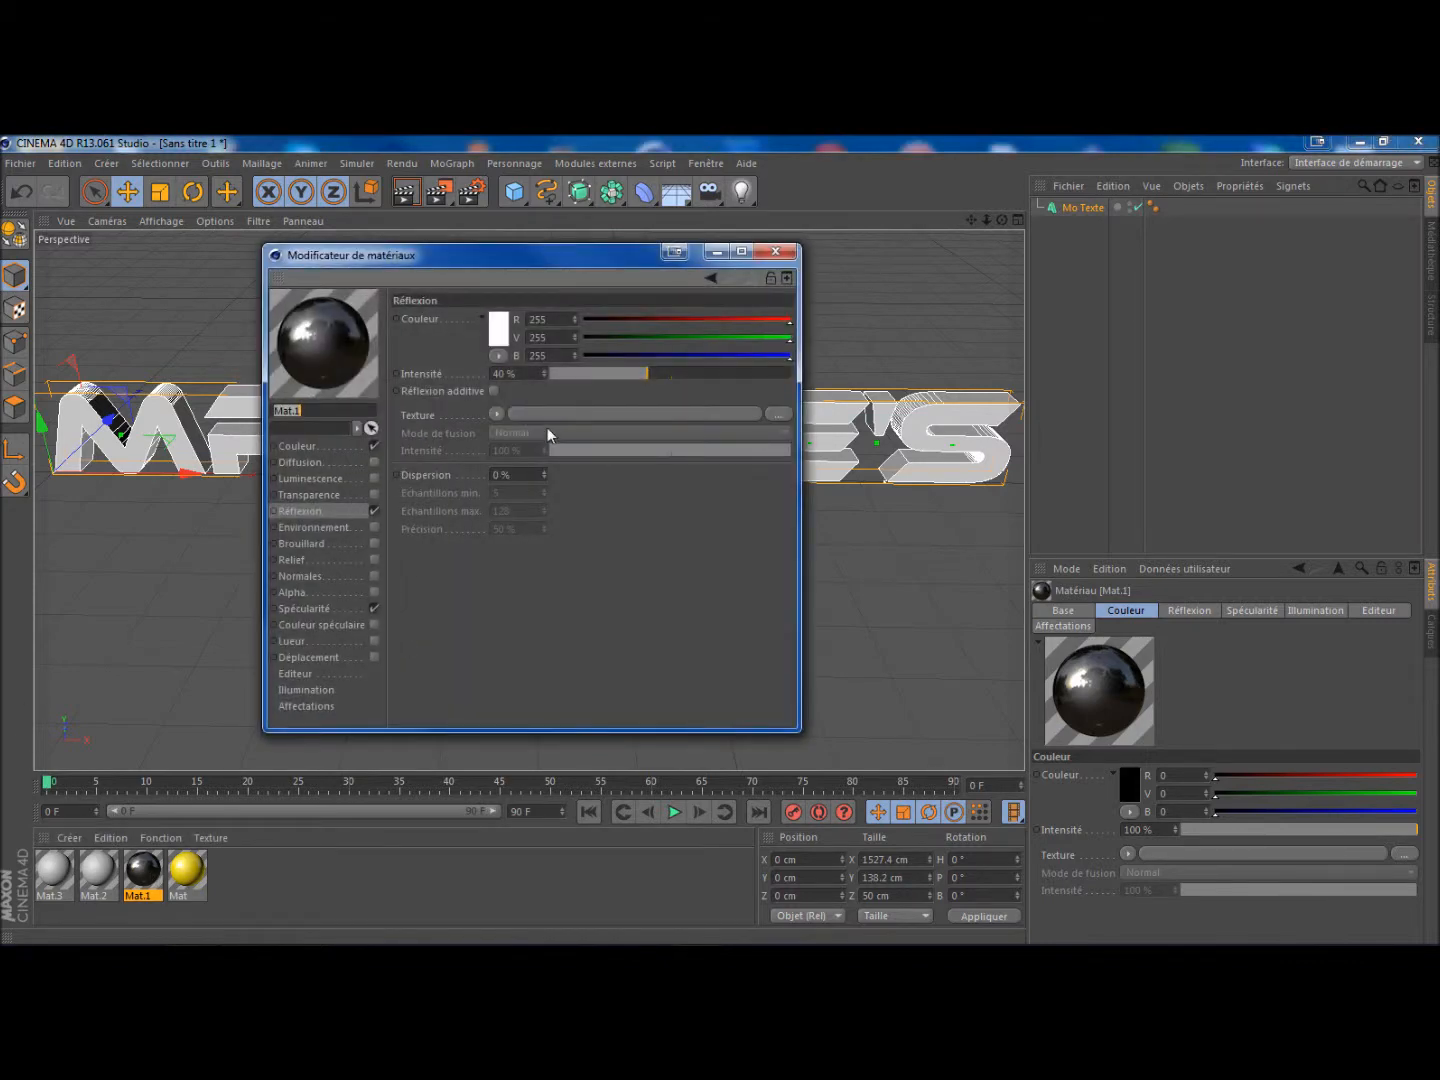
left_click_drag(515, 373, 488, 373)
type("2")
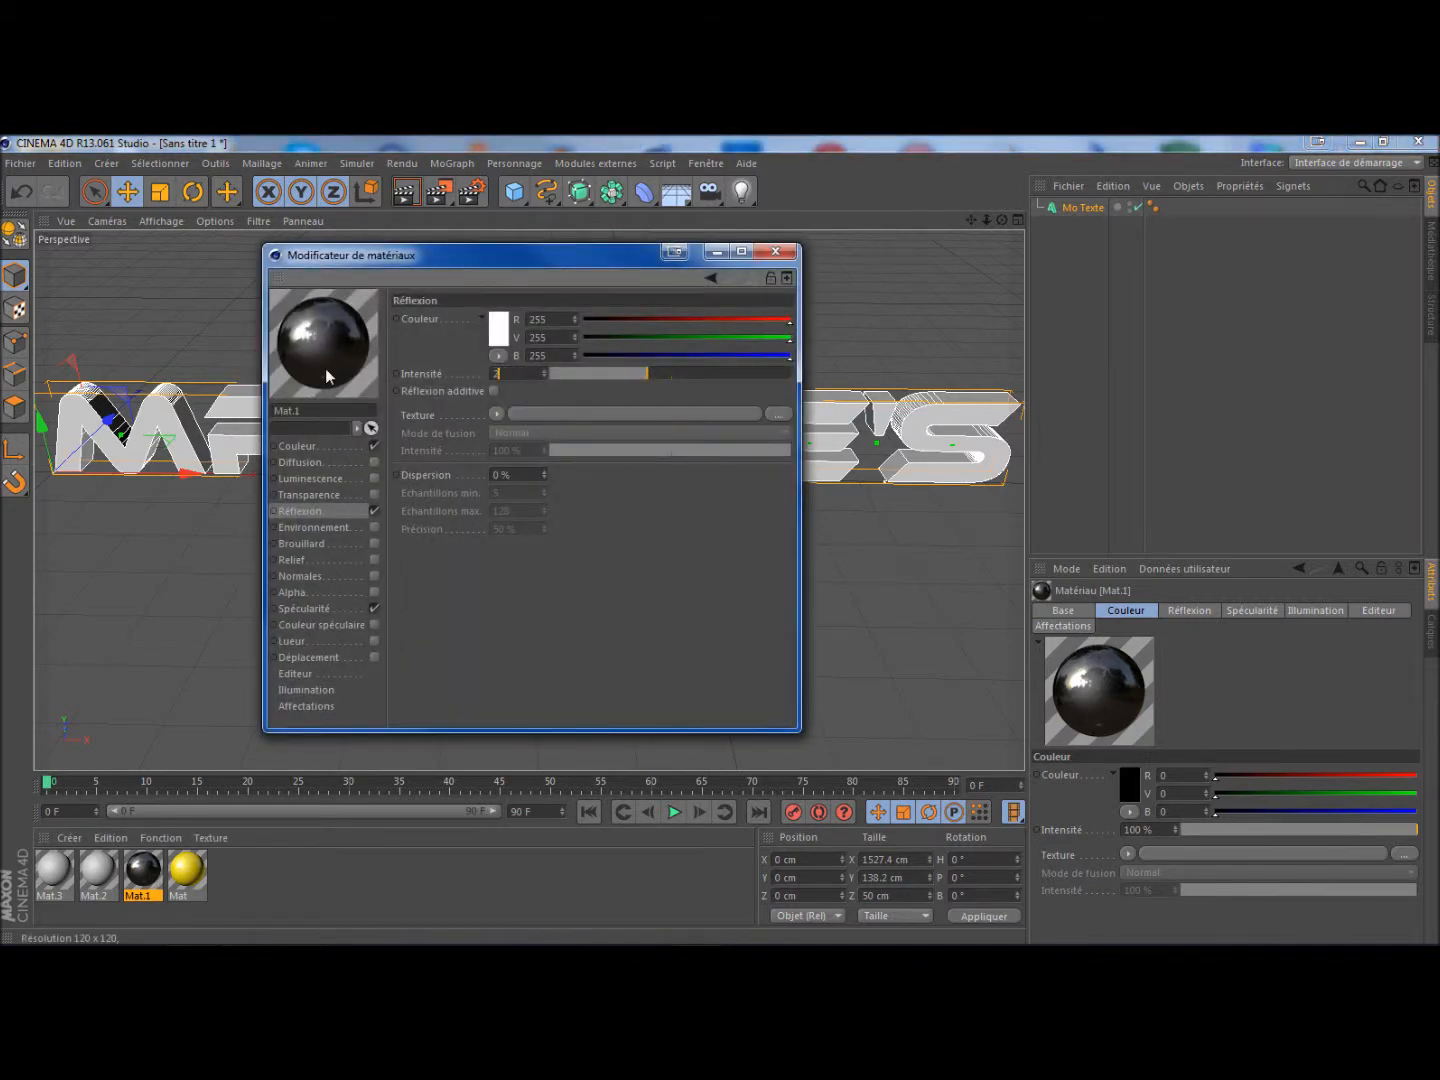
type("0")
key("Return")
left_click(775, 251)
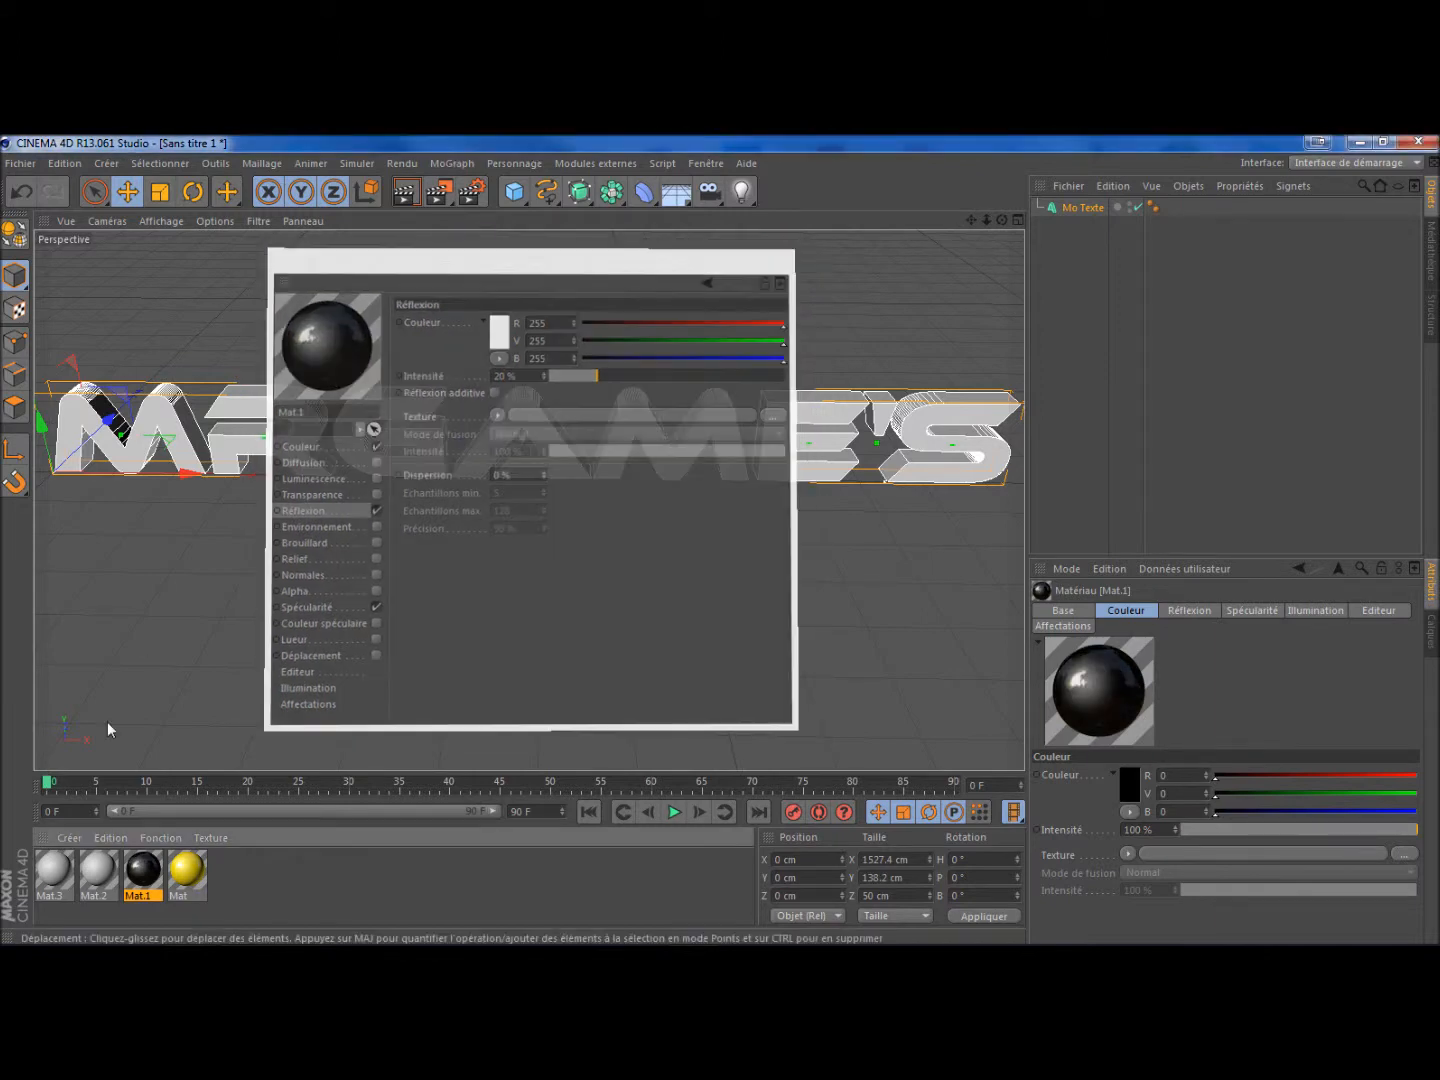
- Edit material Mat.2 and set its colour to blue (RGB 8, 0, 255)
double_click(99, 877)
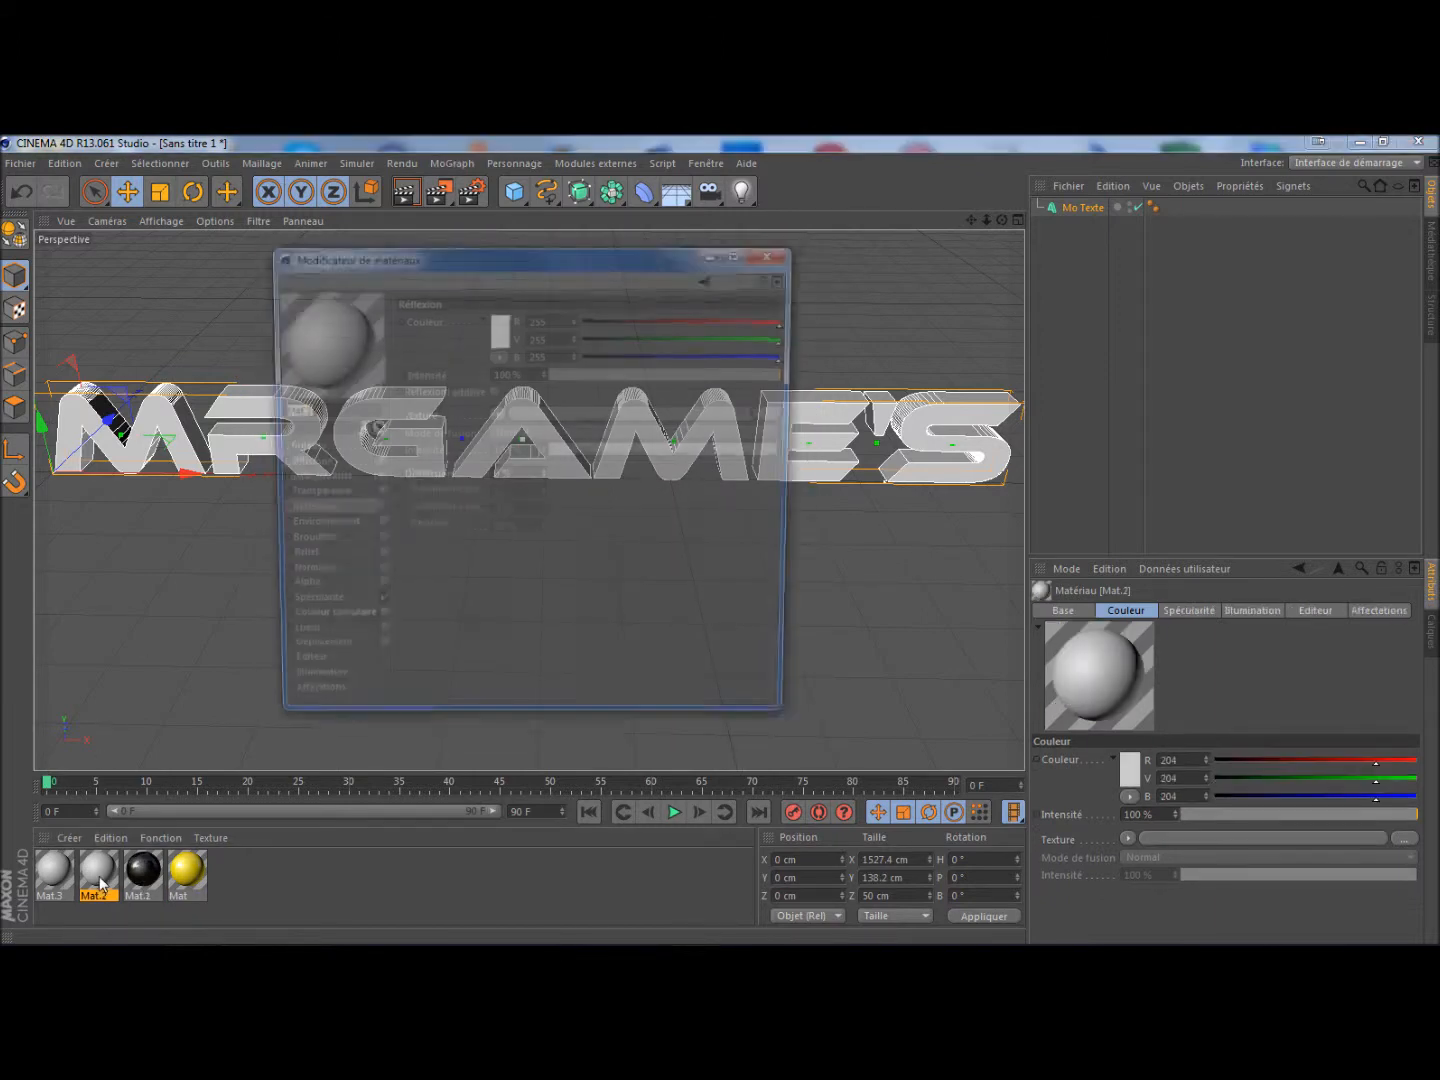
left_click(285, 447)
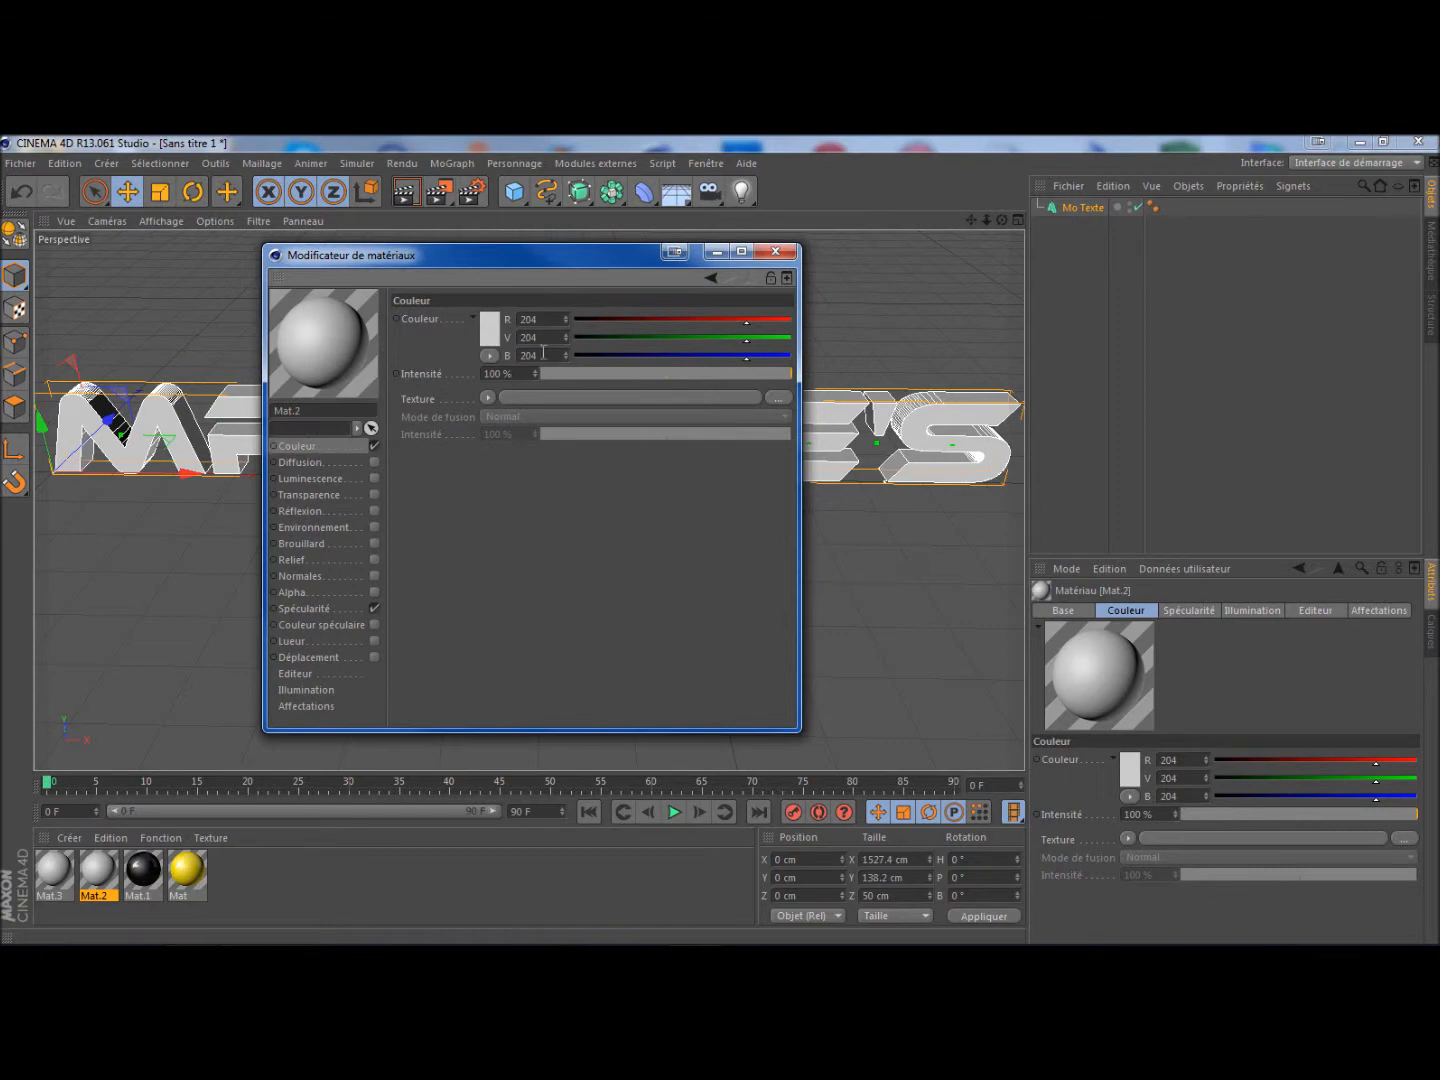
left_click(499, 335)
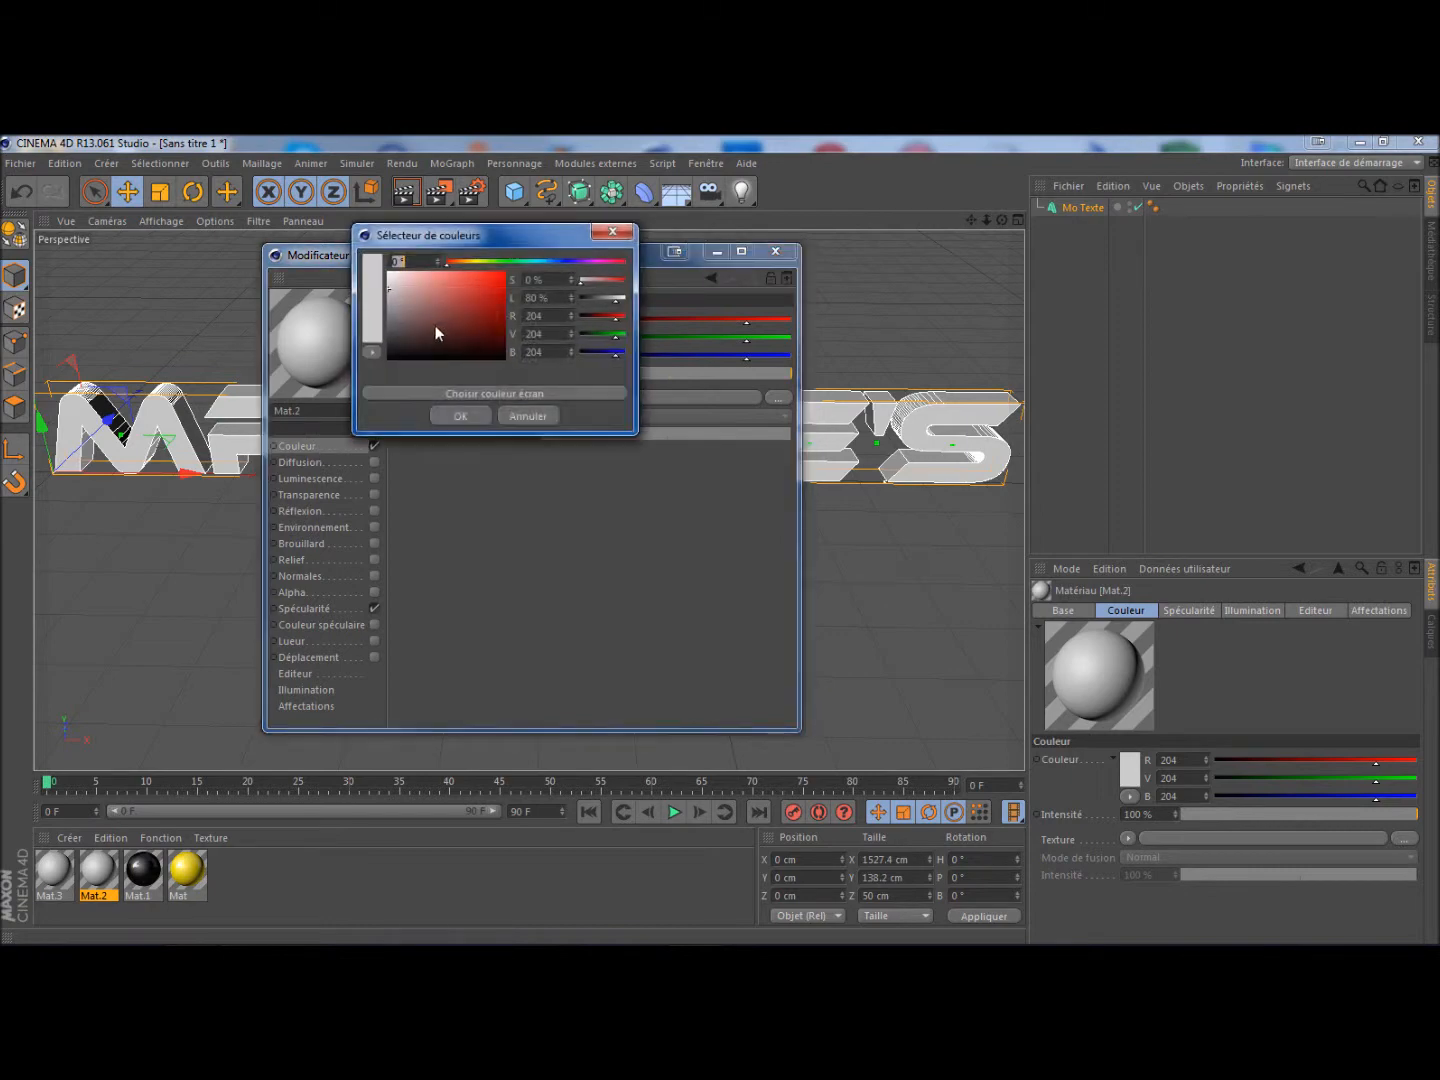
left_click(566, 263)
left_click_drag(498, 305, 555, 272)
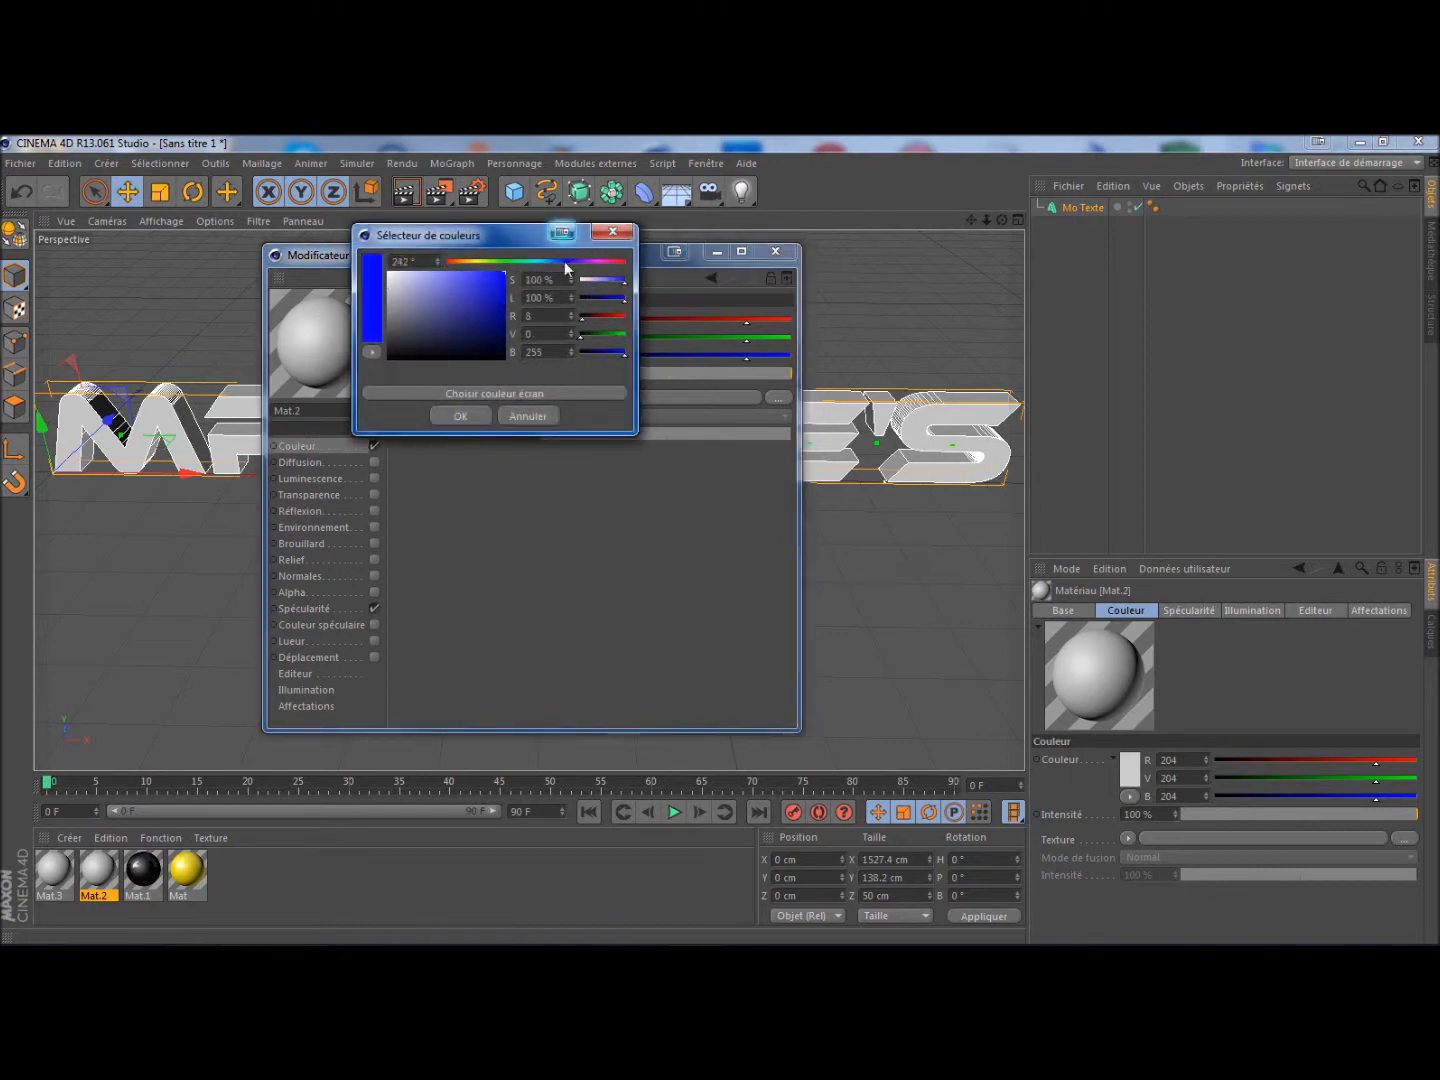
left_click(468, 415)
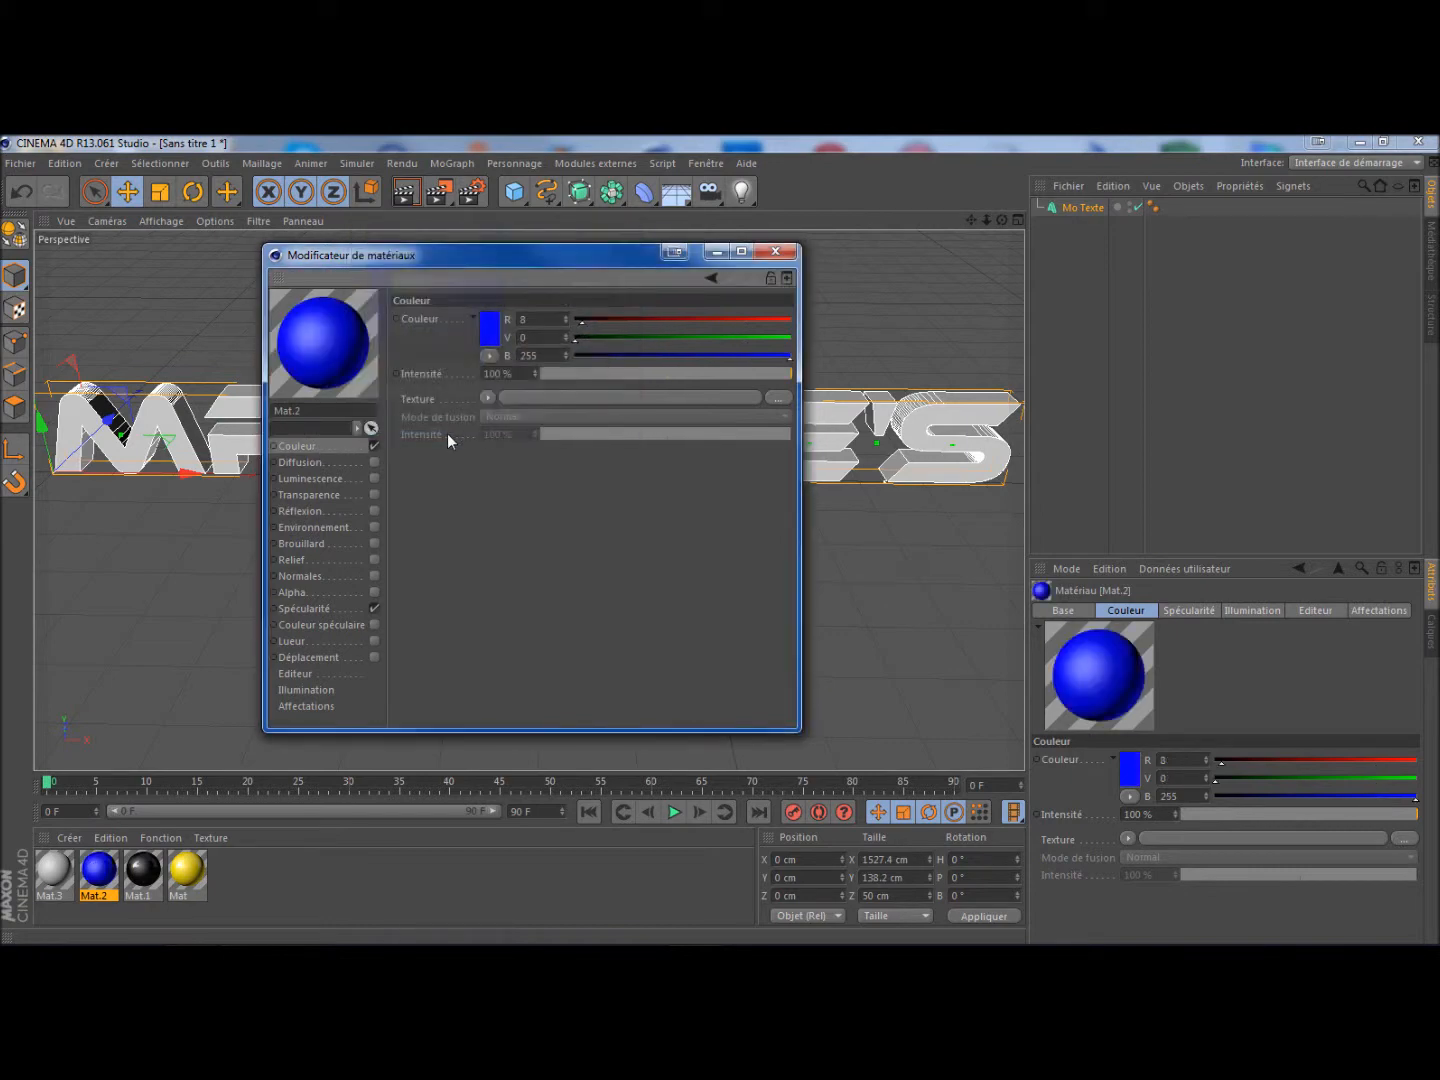
- Enable reflection on the blue material Mat.2 and set its intensity to 30%
left_click(375, 511)
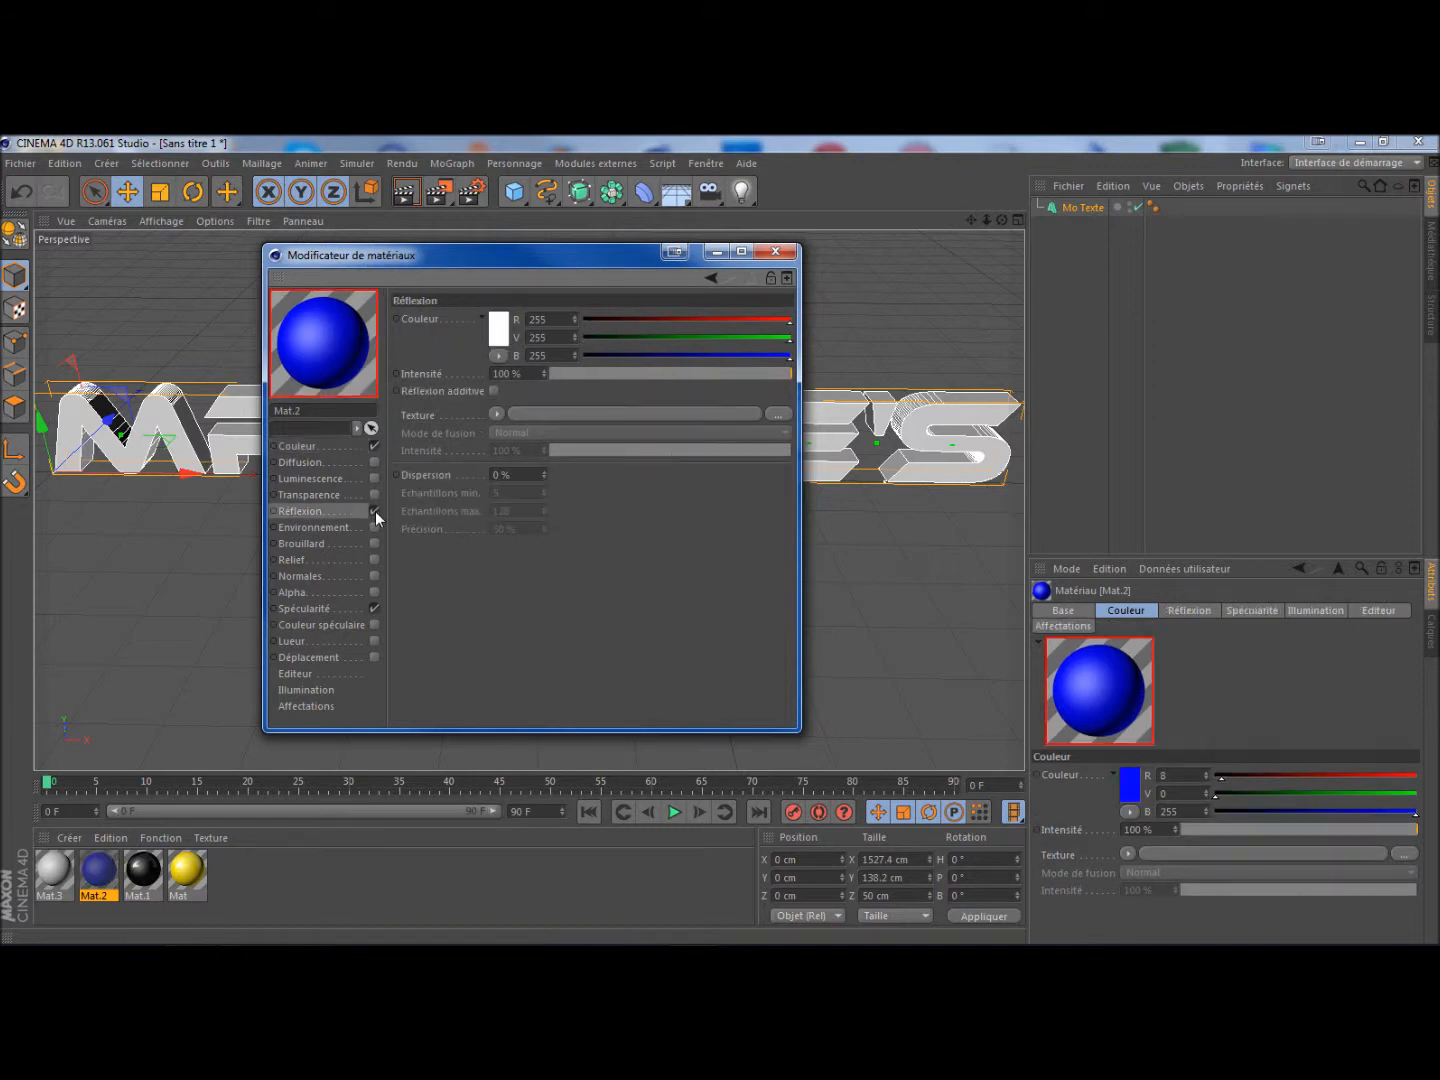
double_click(519, 373)
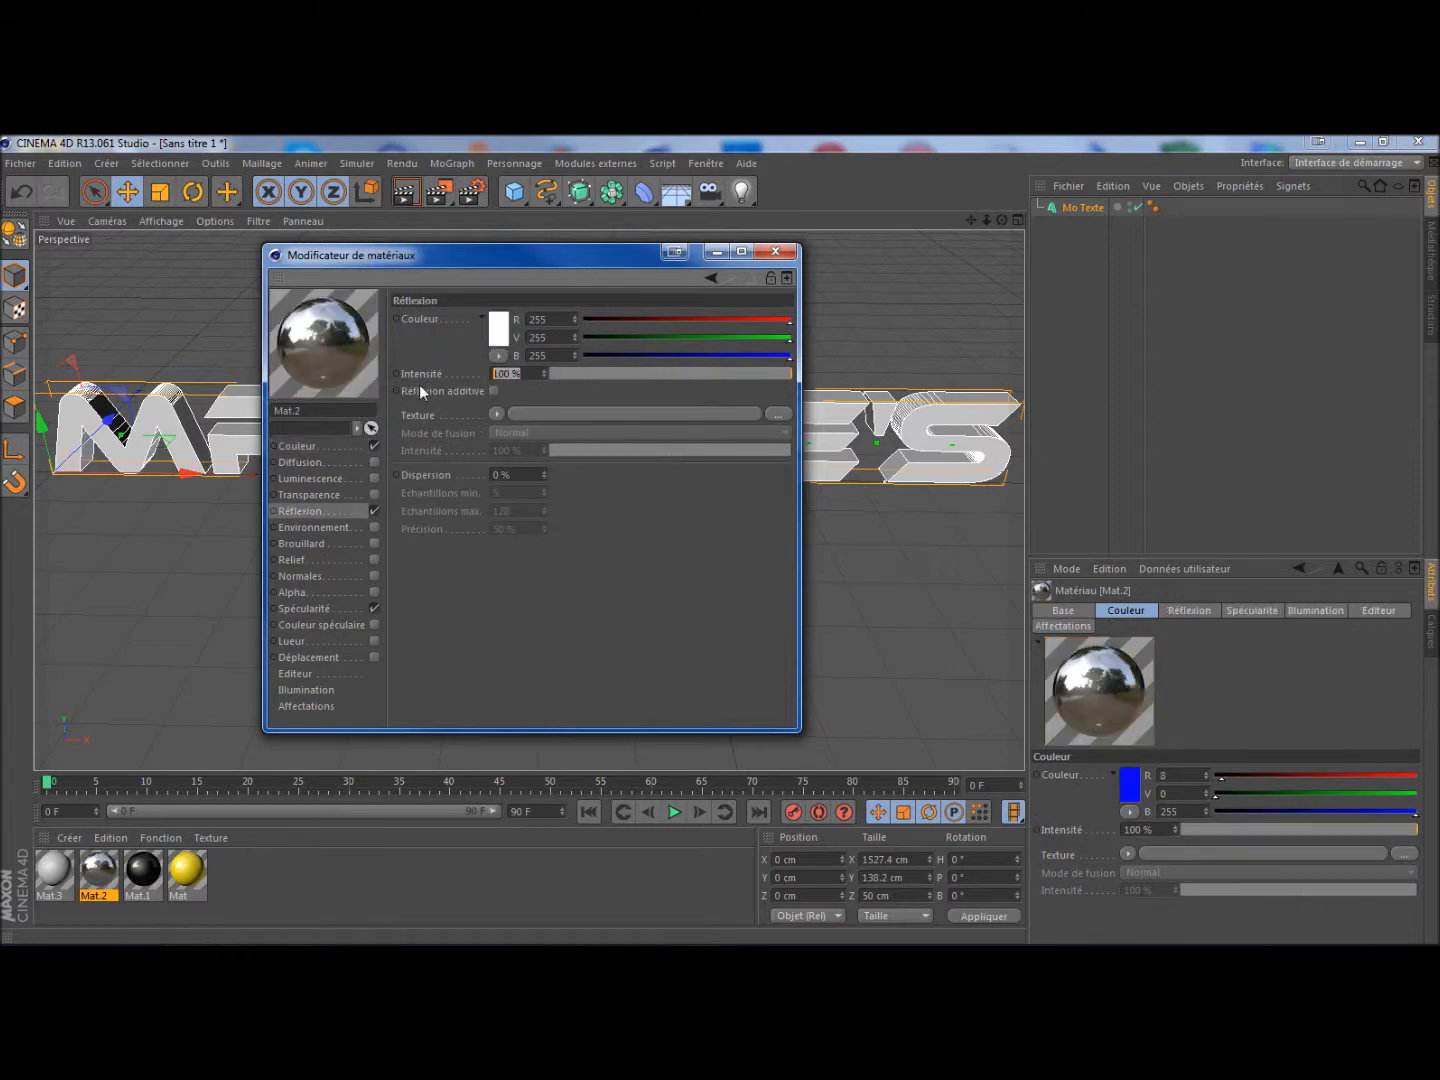
type("30")
key("Return")
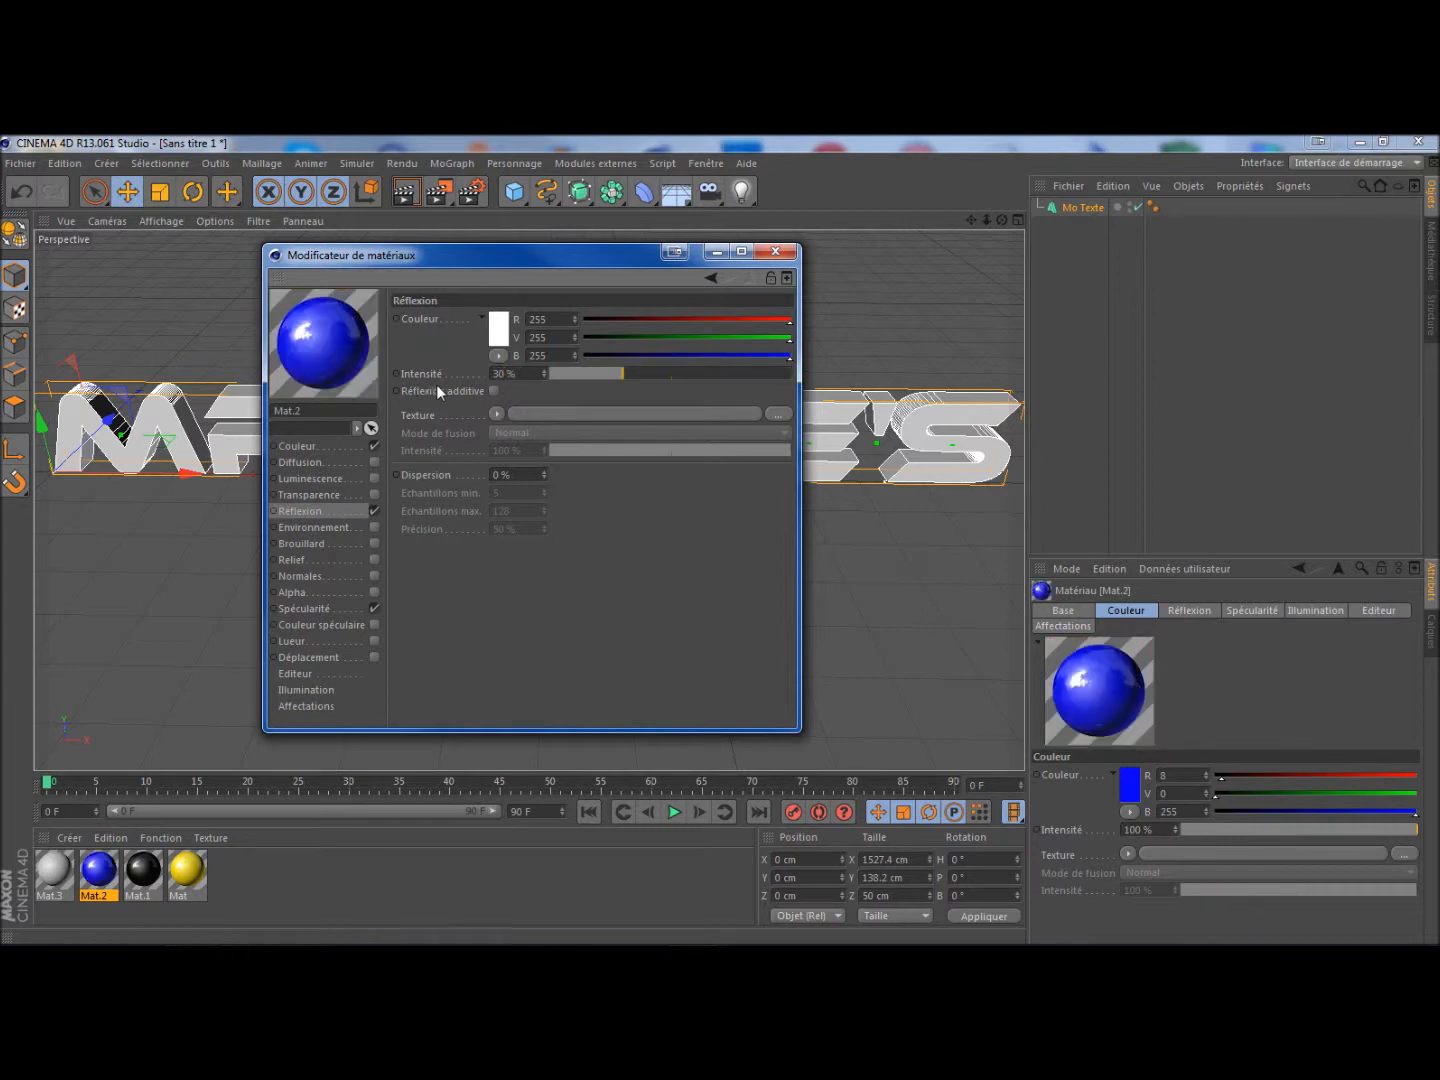
left_click(776, 251)
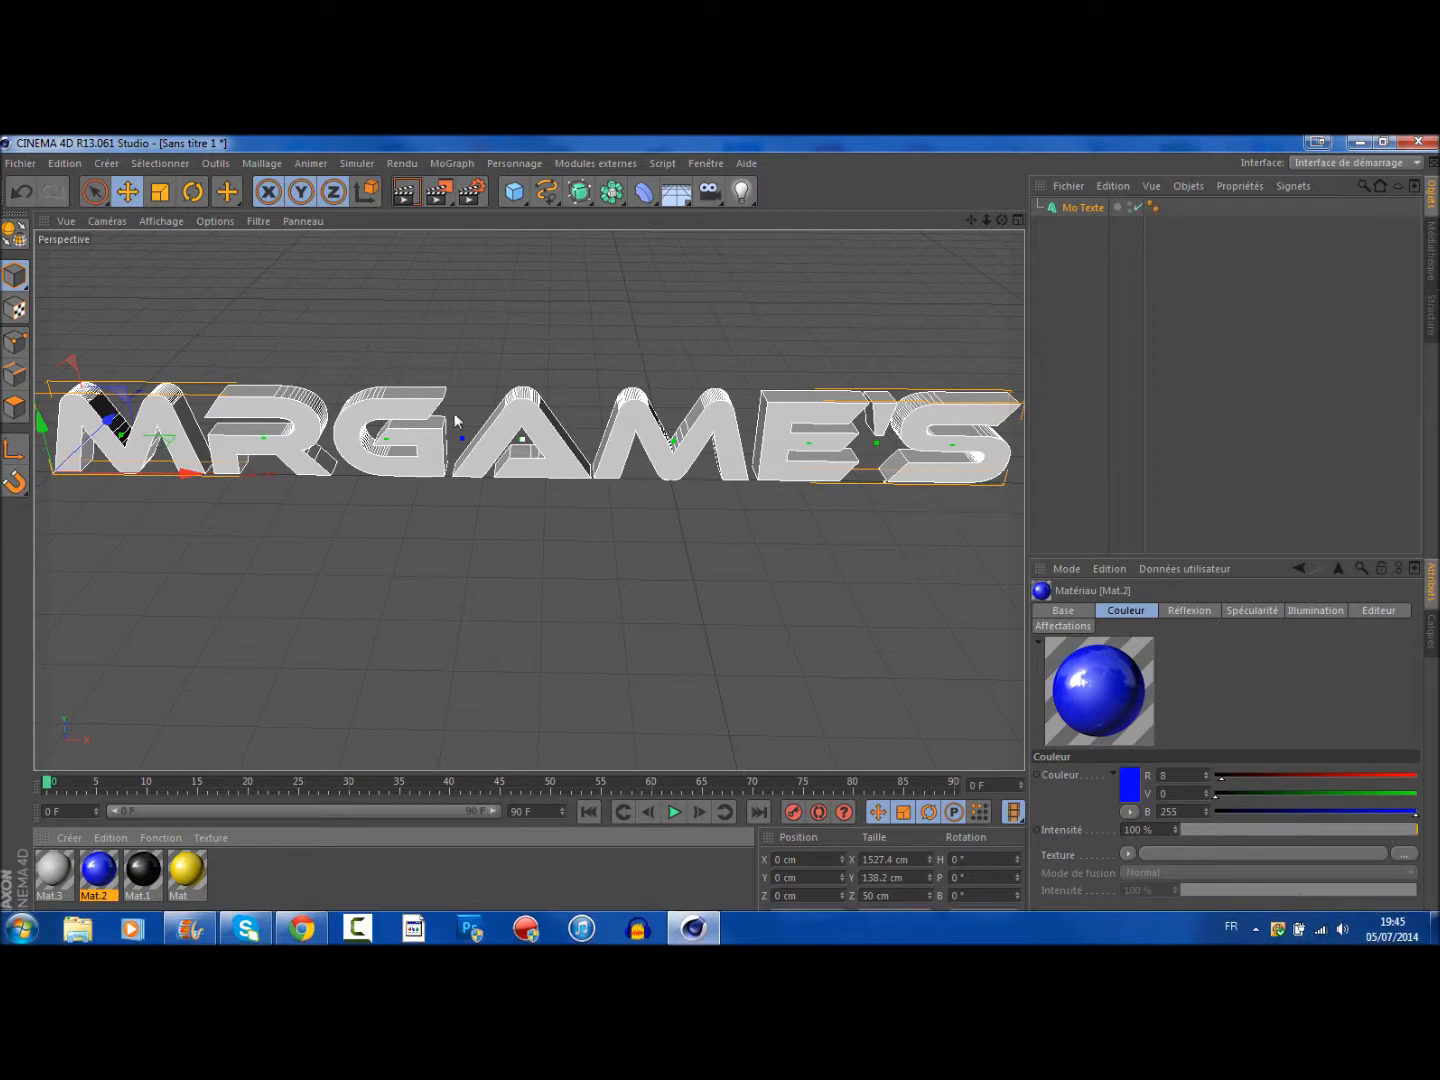
- Add a floor object (Sol) and move it along X to about 788 cm so it is centred under the text
scroll(450, 401, "down", 3)
scroll(551, 382, "up", 2)
left_click_drag(1004, 218, 1044, 225)
left_click(676, 192)
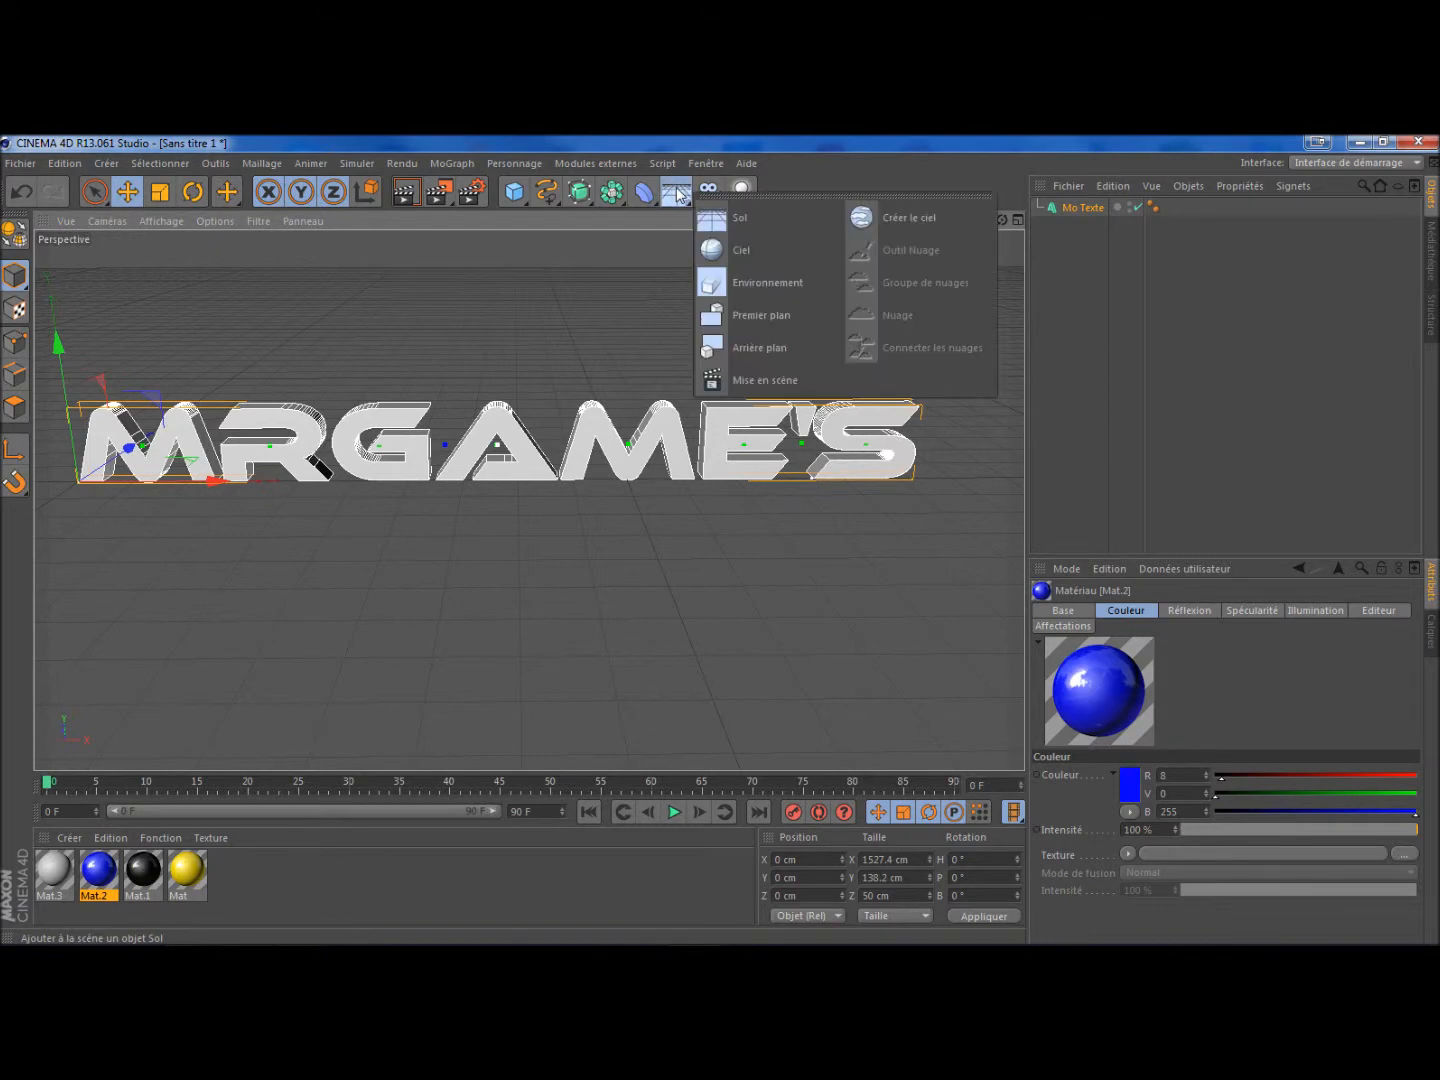
left_click(727, 218)
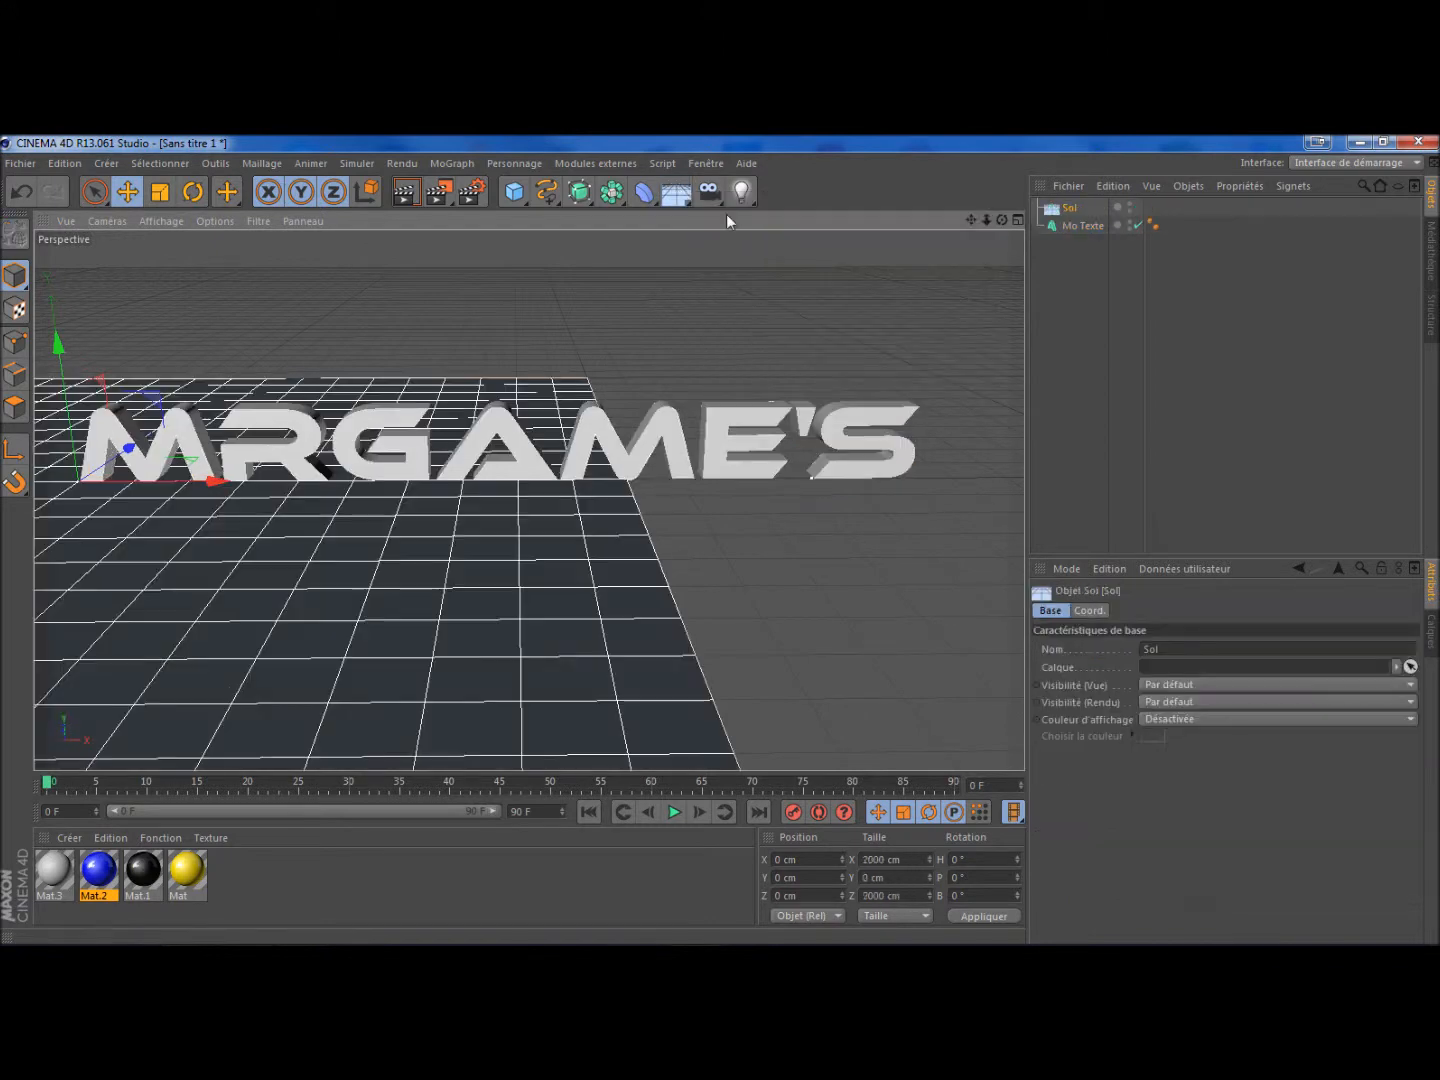
left_click_drag(196, 486, 648, 533)
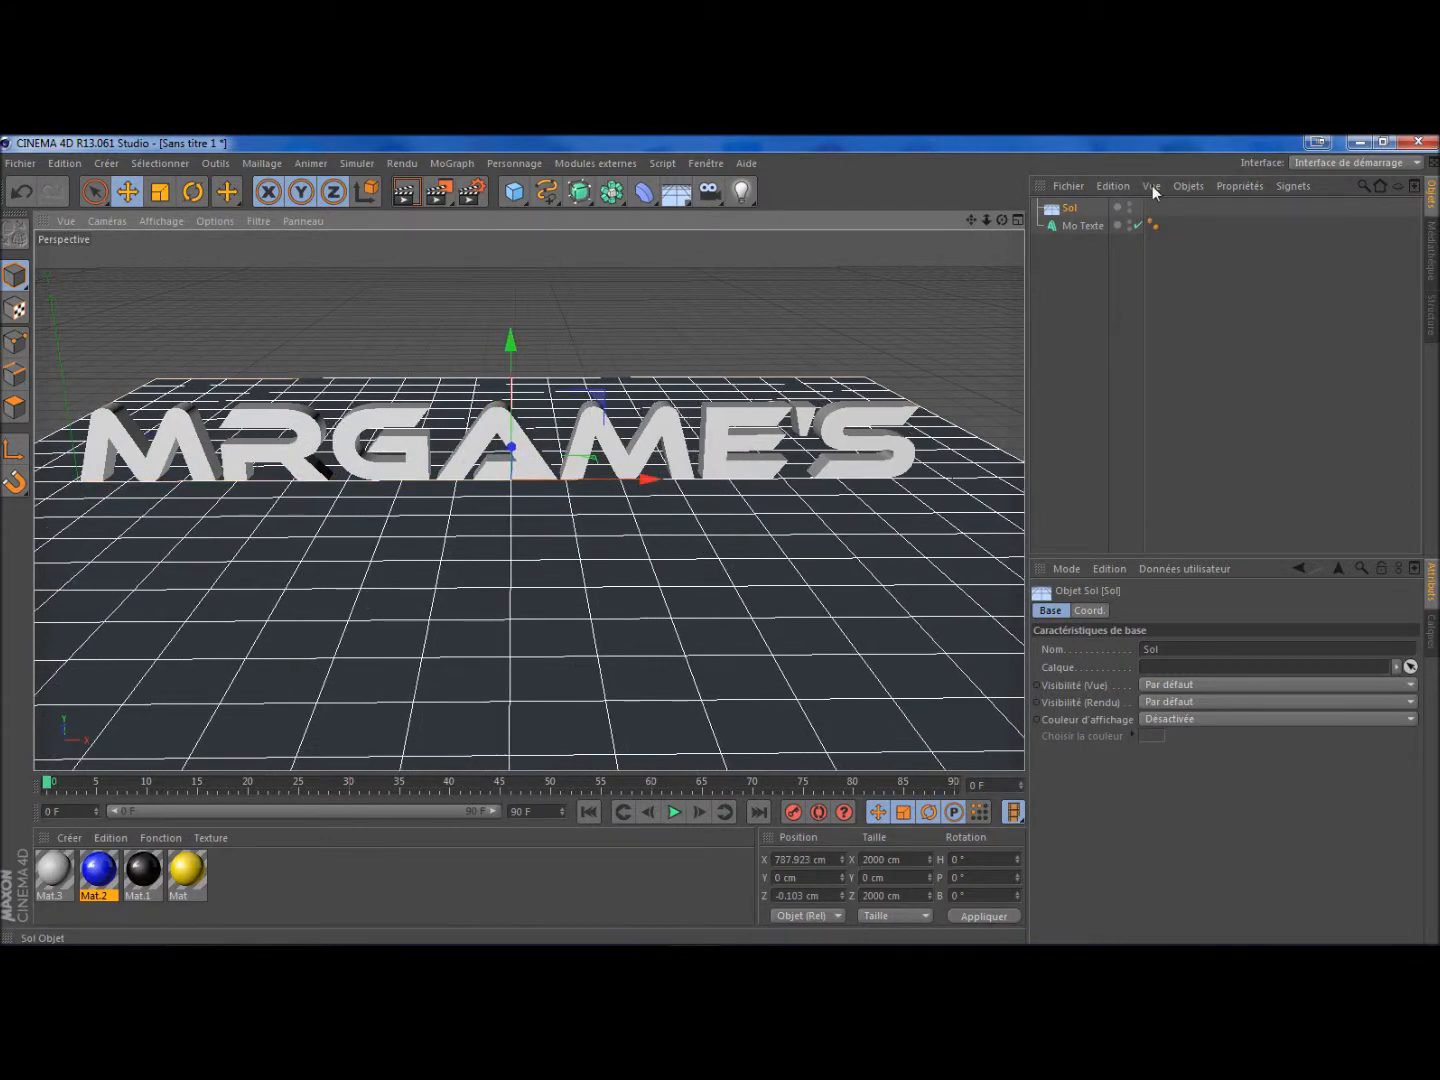
- Stand a duplicate of the floor upright at about 90° pitch and place it behind the text at Z about 625 cm
left_click(1065, 213)
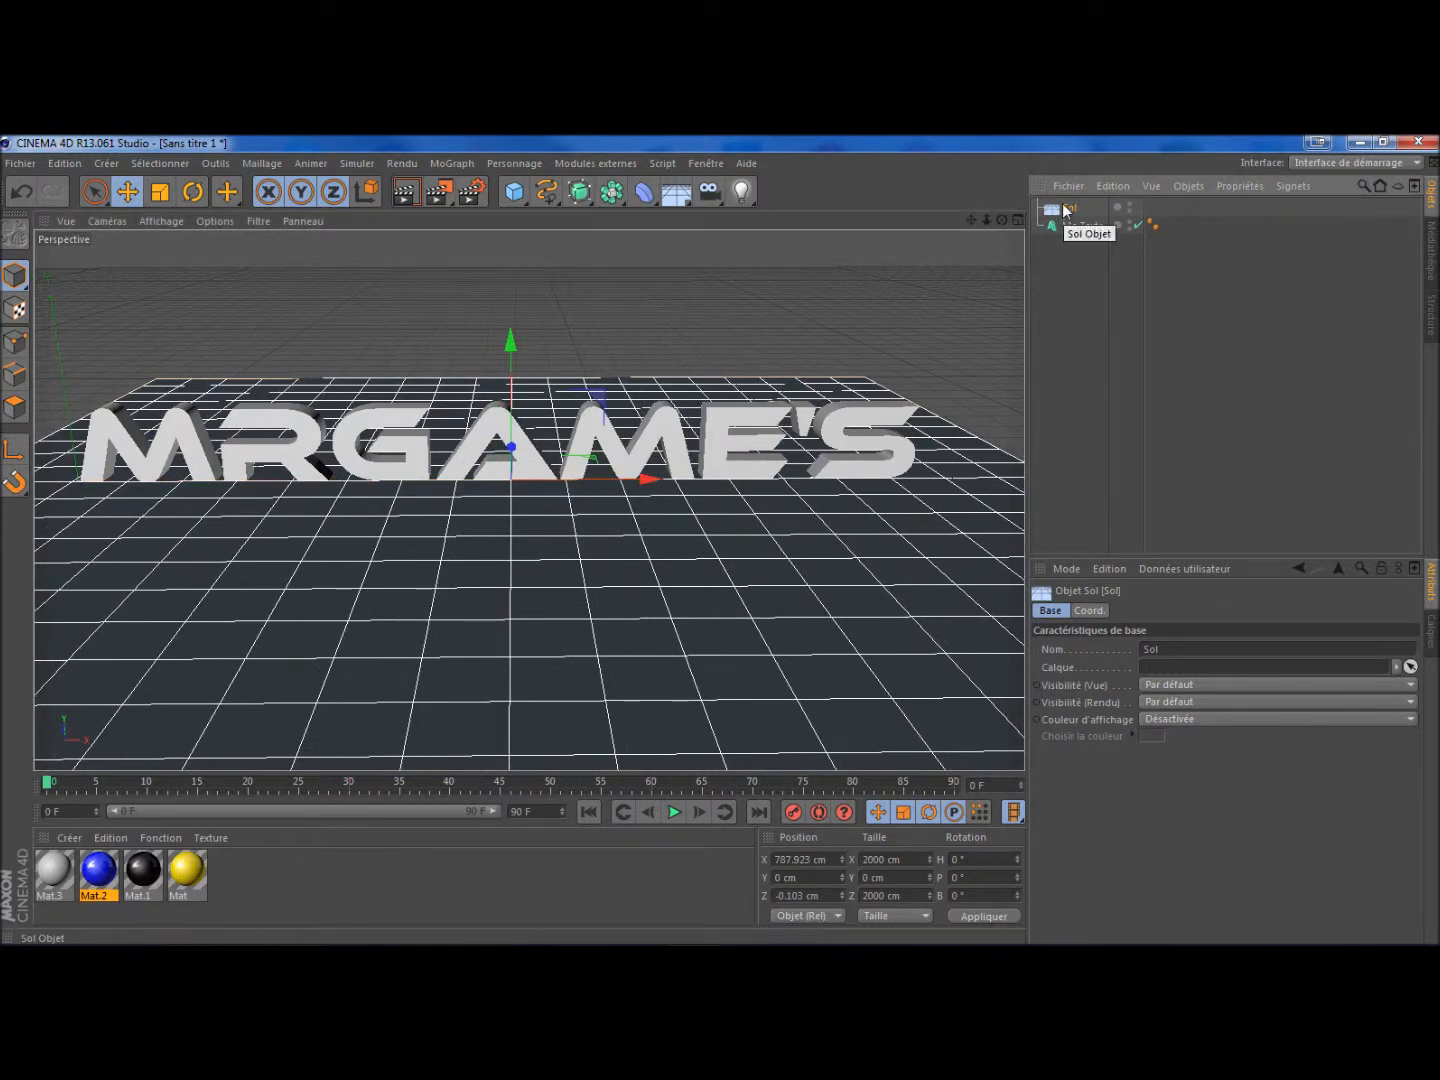
key("ctrl+v")
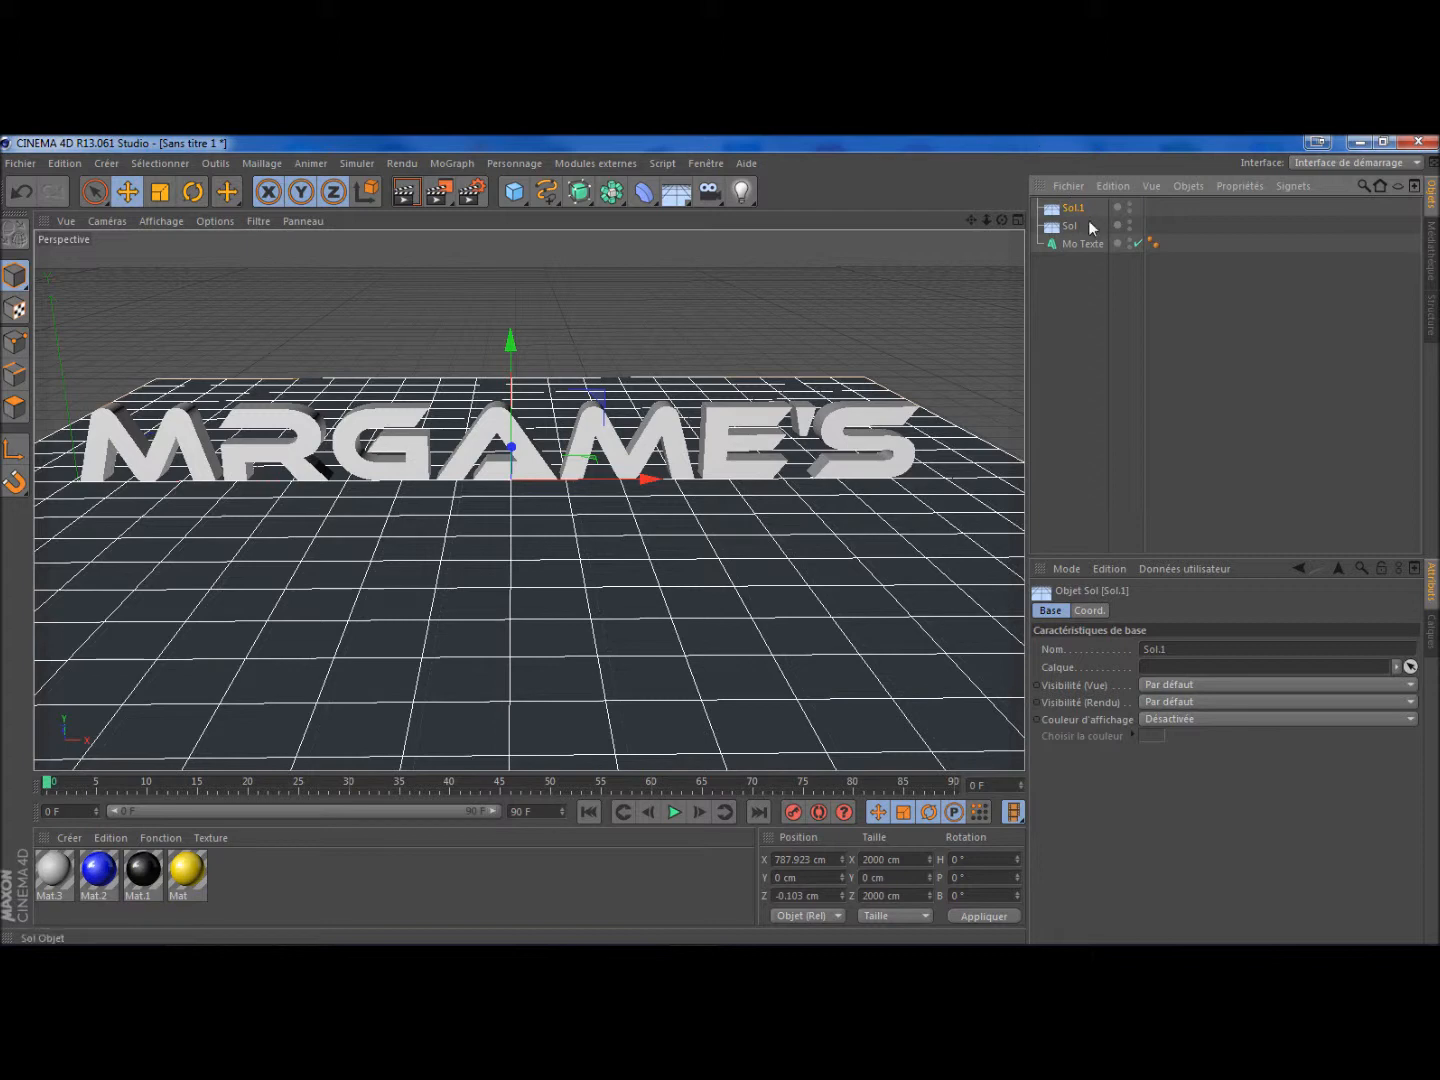
left_click(194, 191)
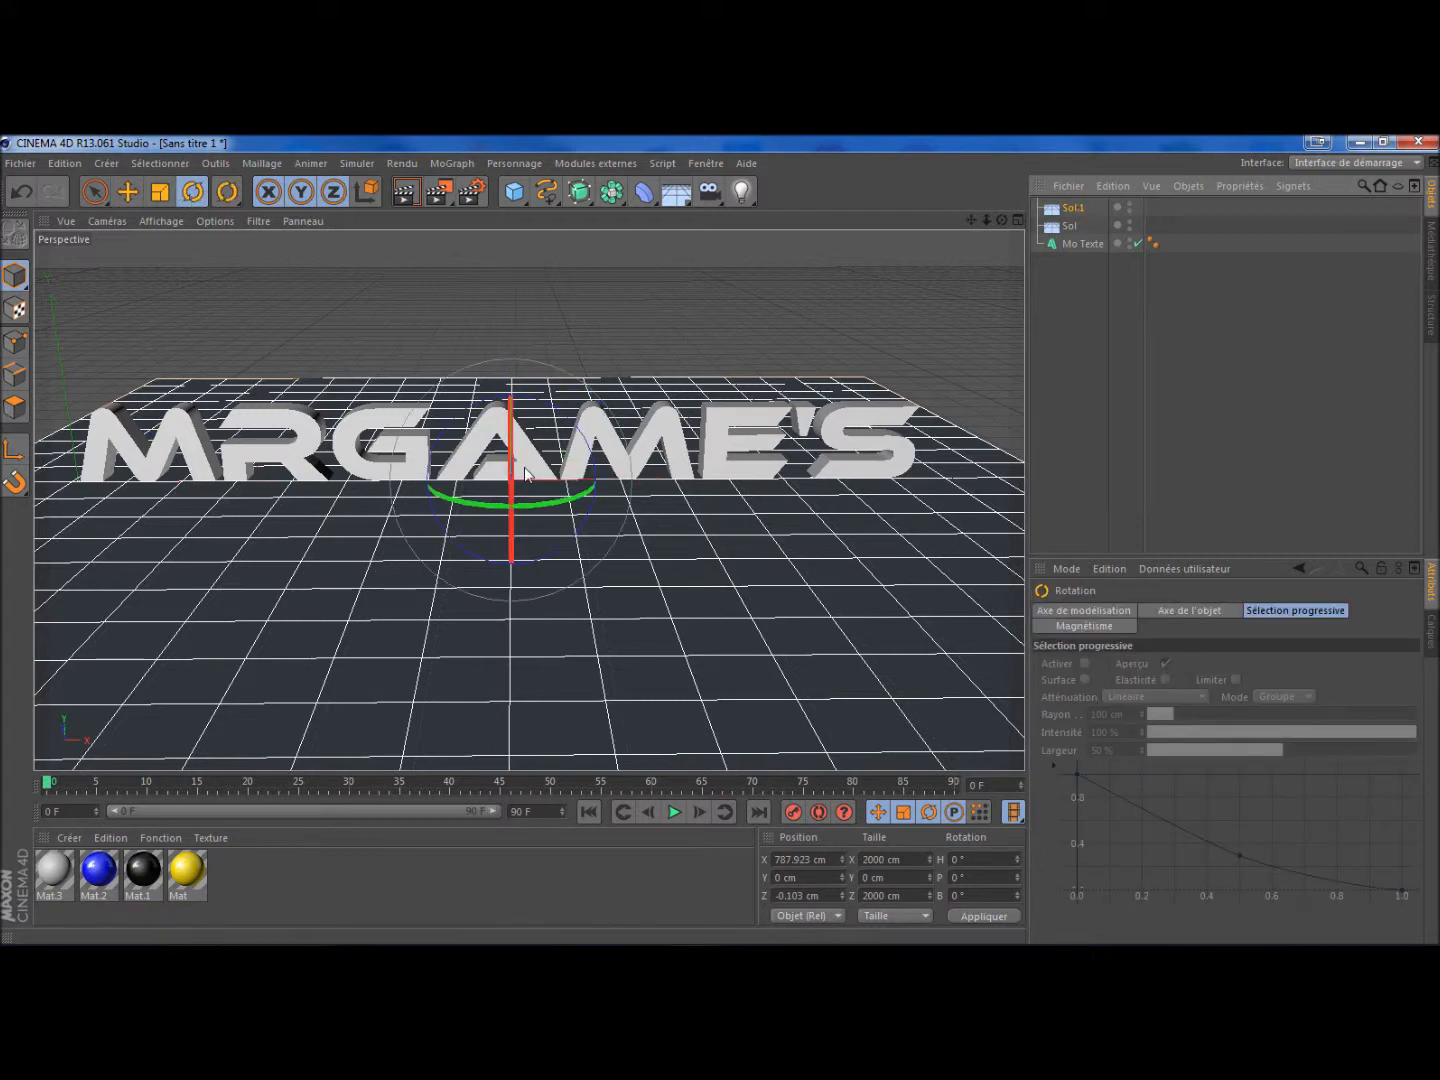
left_click_drag(511, 447, 499, 573)
mouse_move(501, 620)
left_mouse_down()
mouse_move(501, 672)
mouse_move(505, 655)
left_mouse_up()
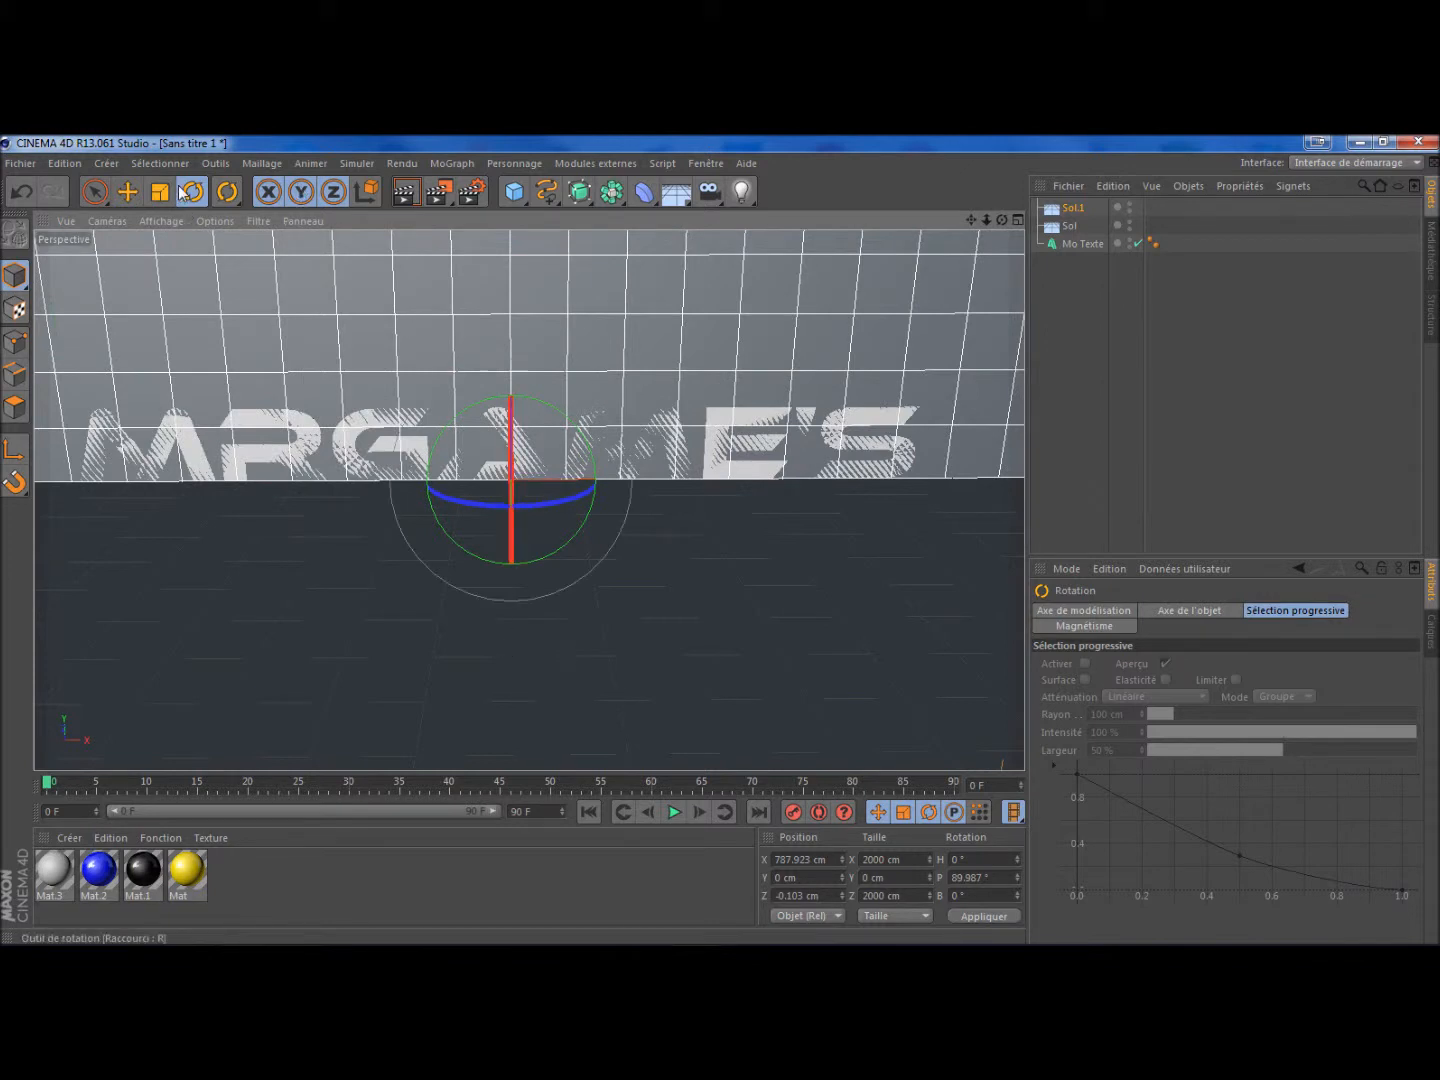
key("e")
left_click_drag(510, 522, 514, 450)
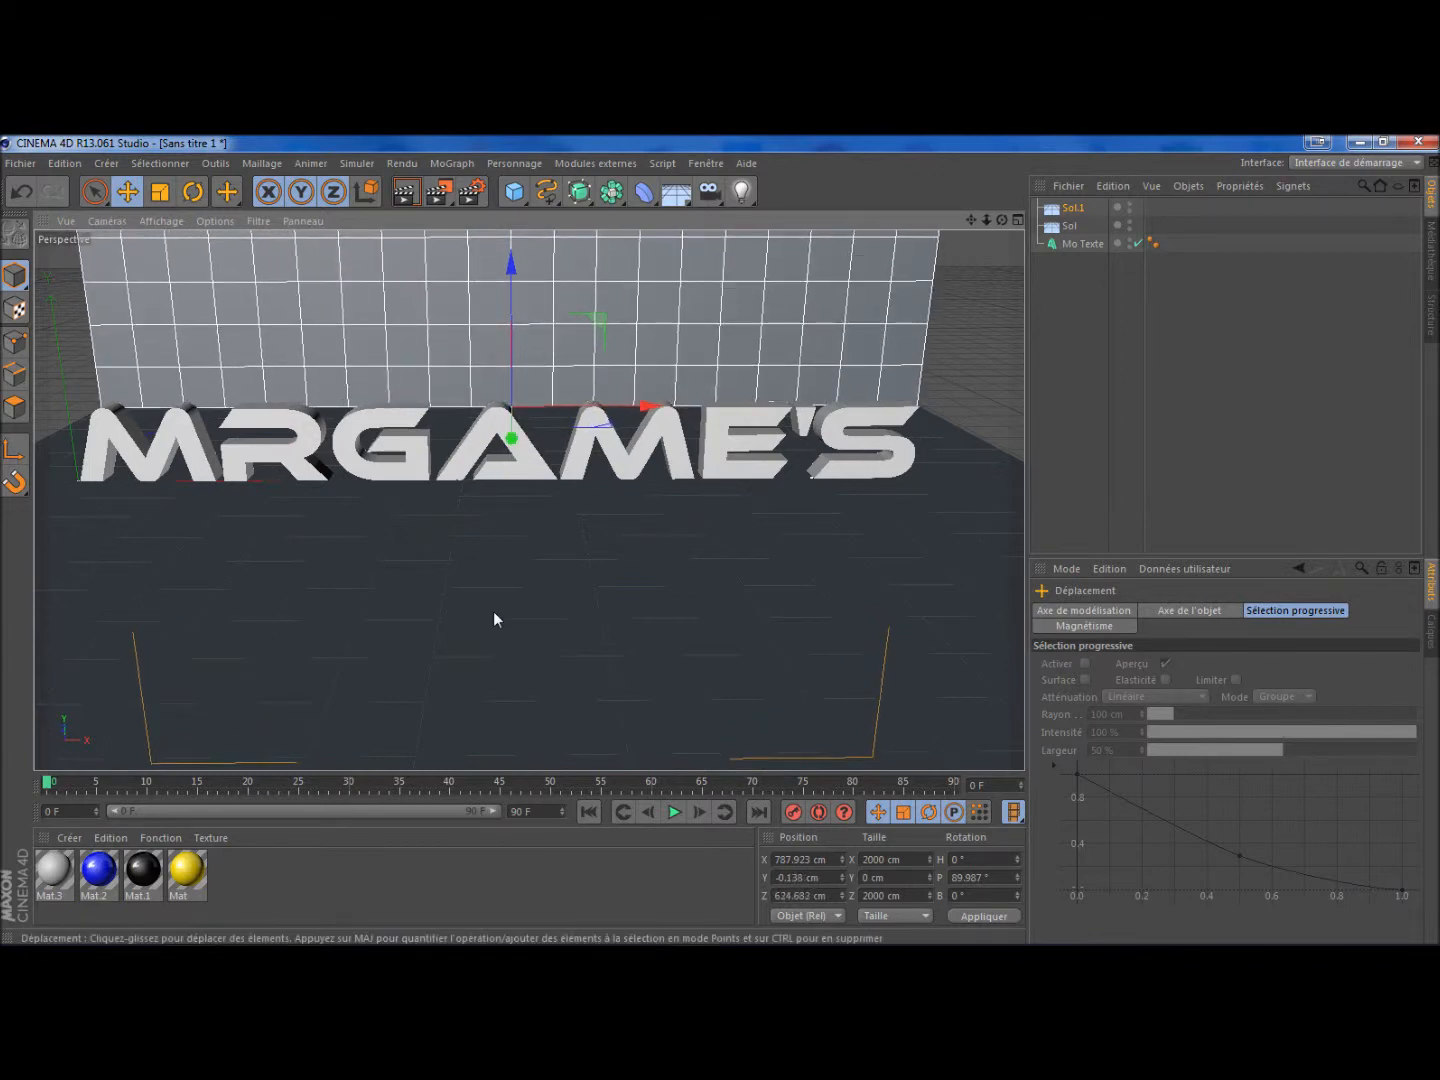
- Delete the unused default grey material Mat.3
double_click(60, 877)
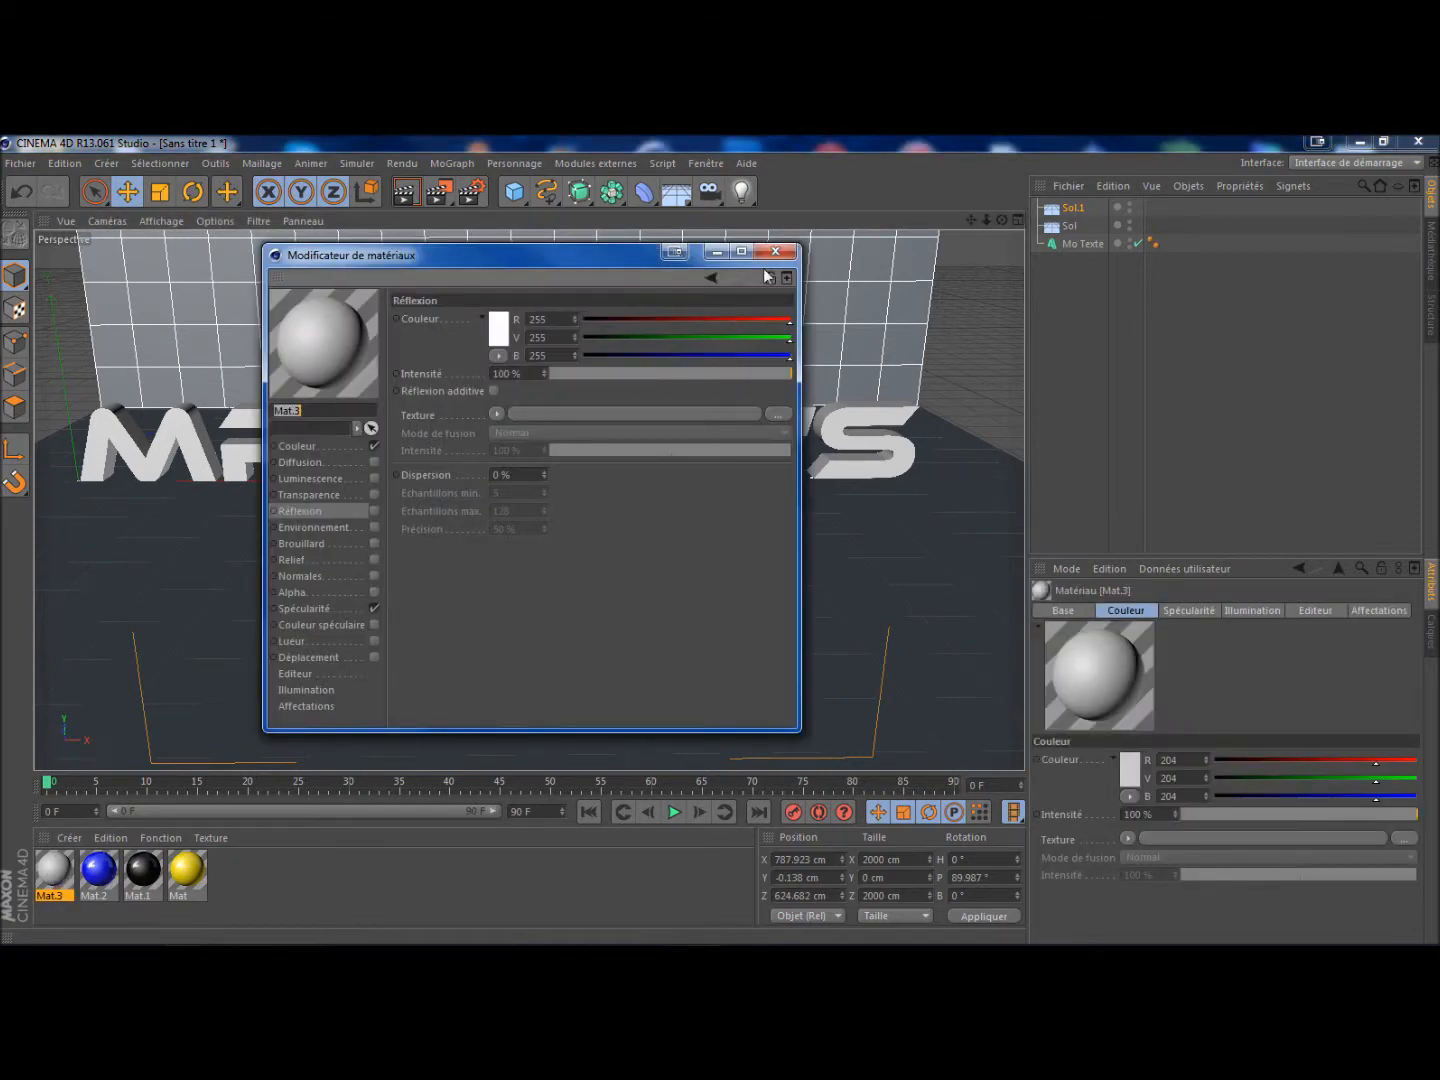
left_click(775, 251)
key("Delete")
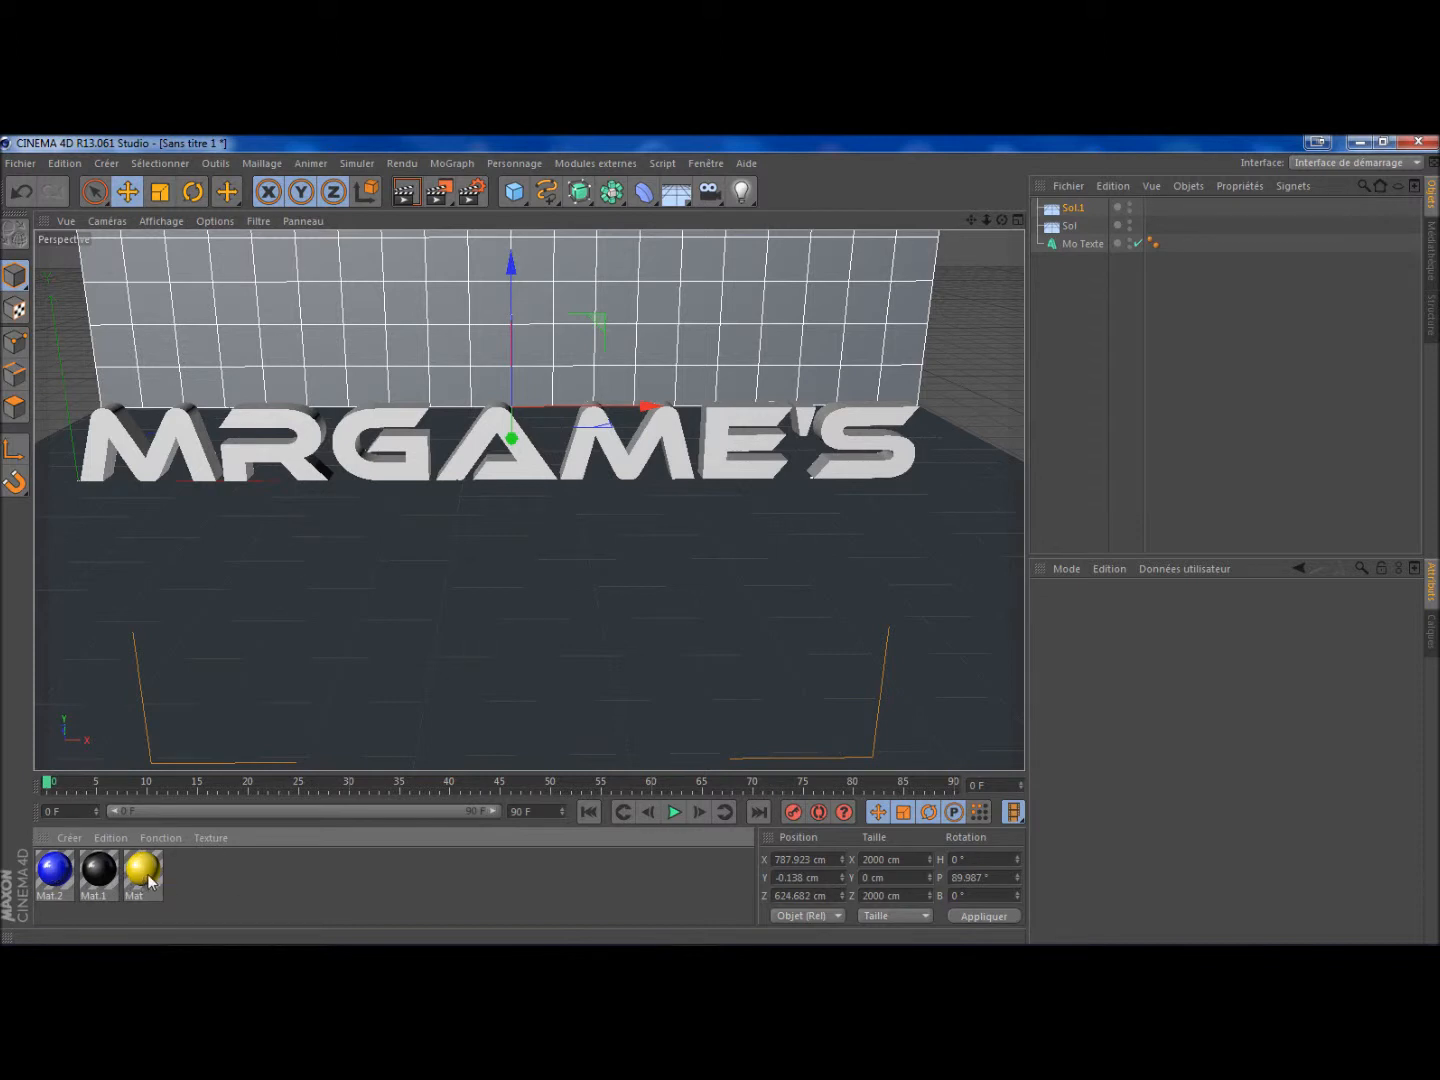
- Apply the yellow material Mat and the black material Mat.1 to the Mo Texte object
left_click_drag(144, 870, 323, 782)
left_click_drag(1045, 272, 1086, 243)
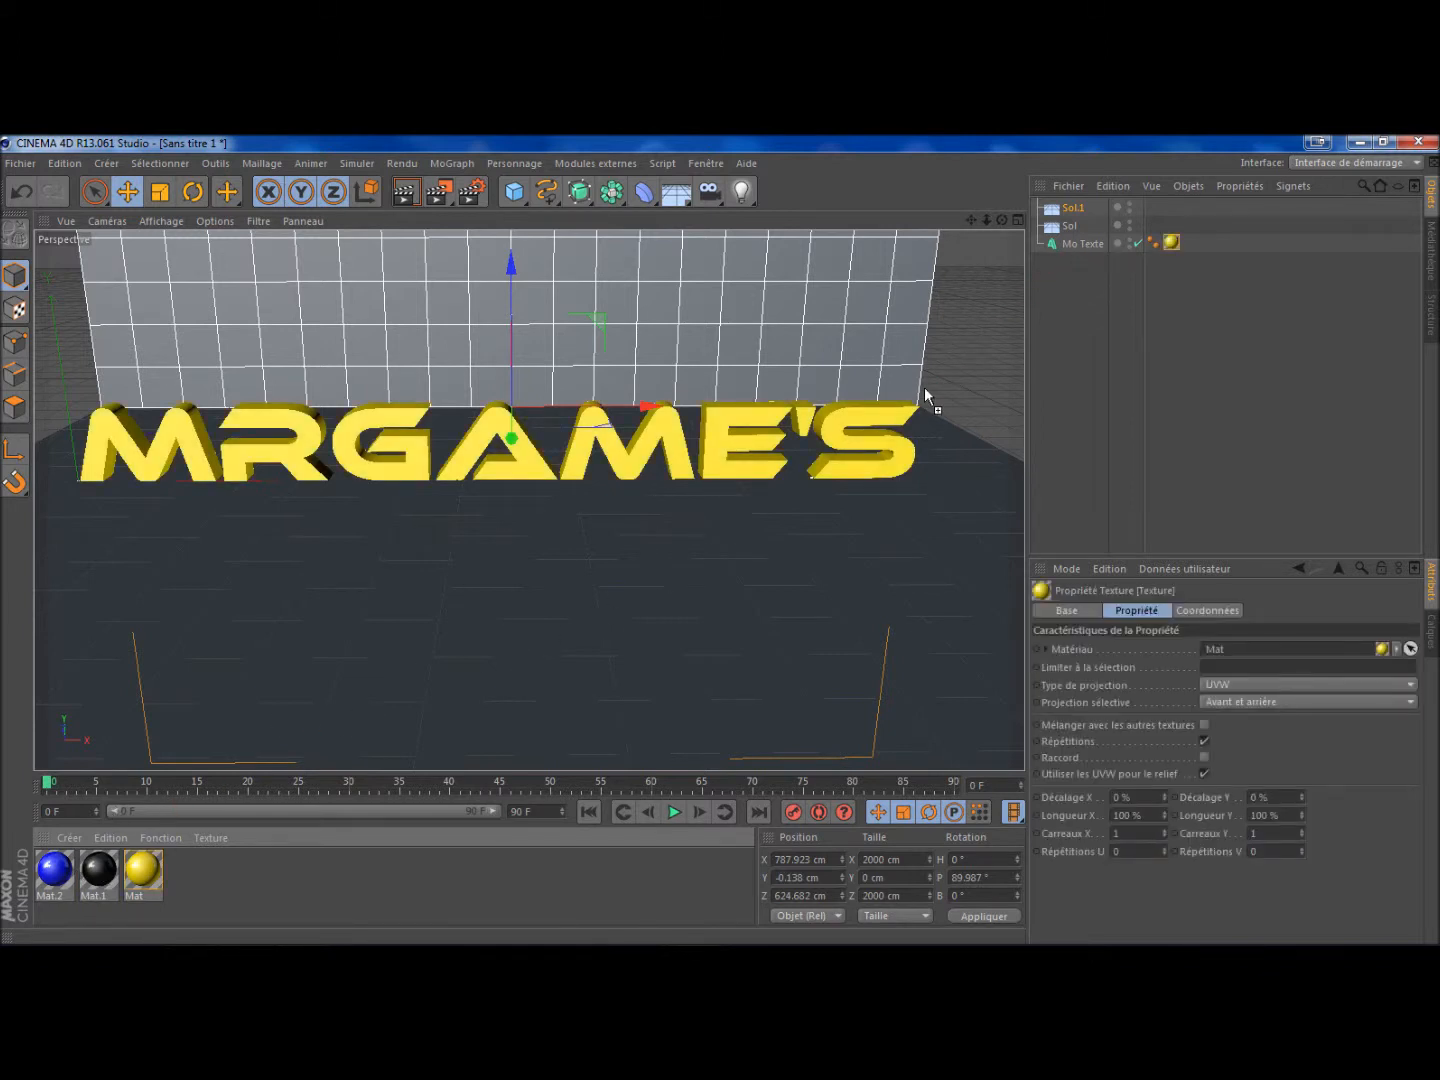
left_click_drag(1089, 247, 1094, 245)
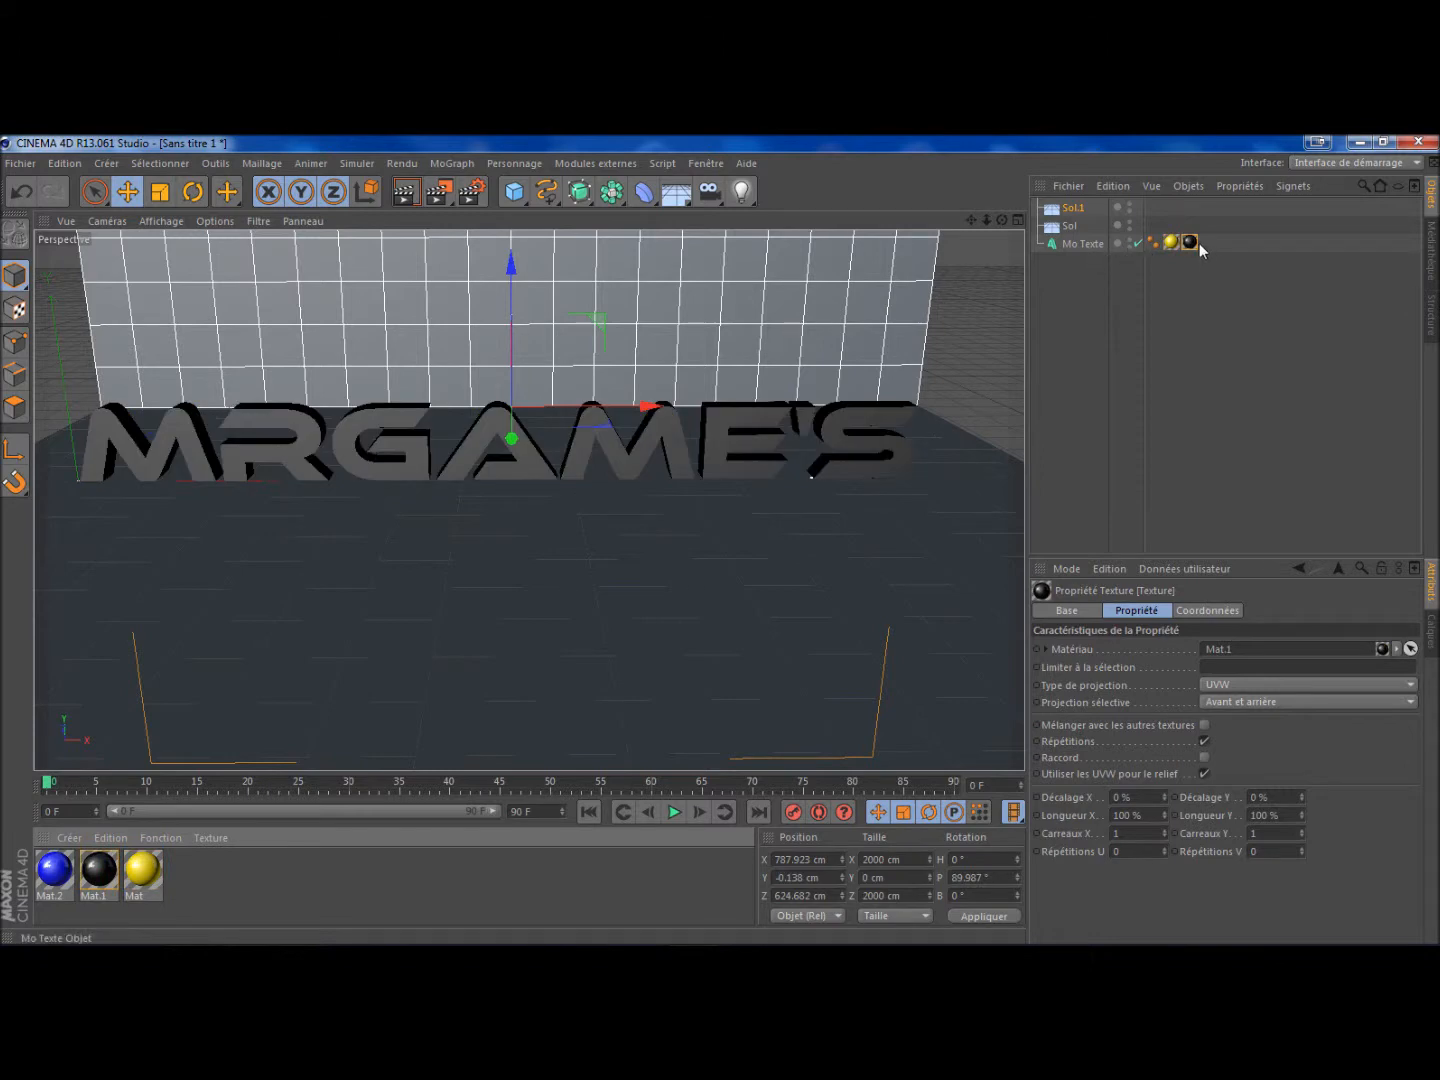
- Place the black texture tag before the yellow one on Mo Texte and show the black tag's properties
left_click(1190, 243)
left_click_drag(1191, 243, 1175, 246)
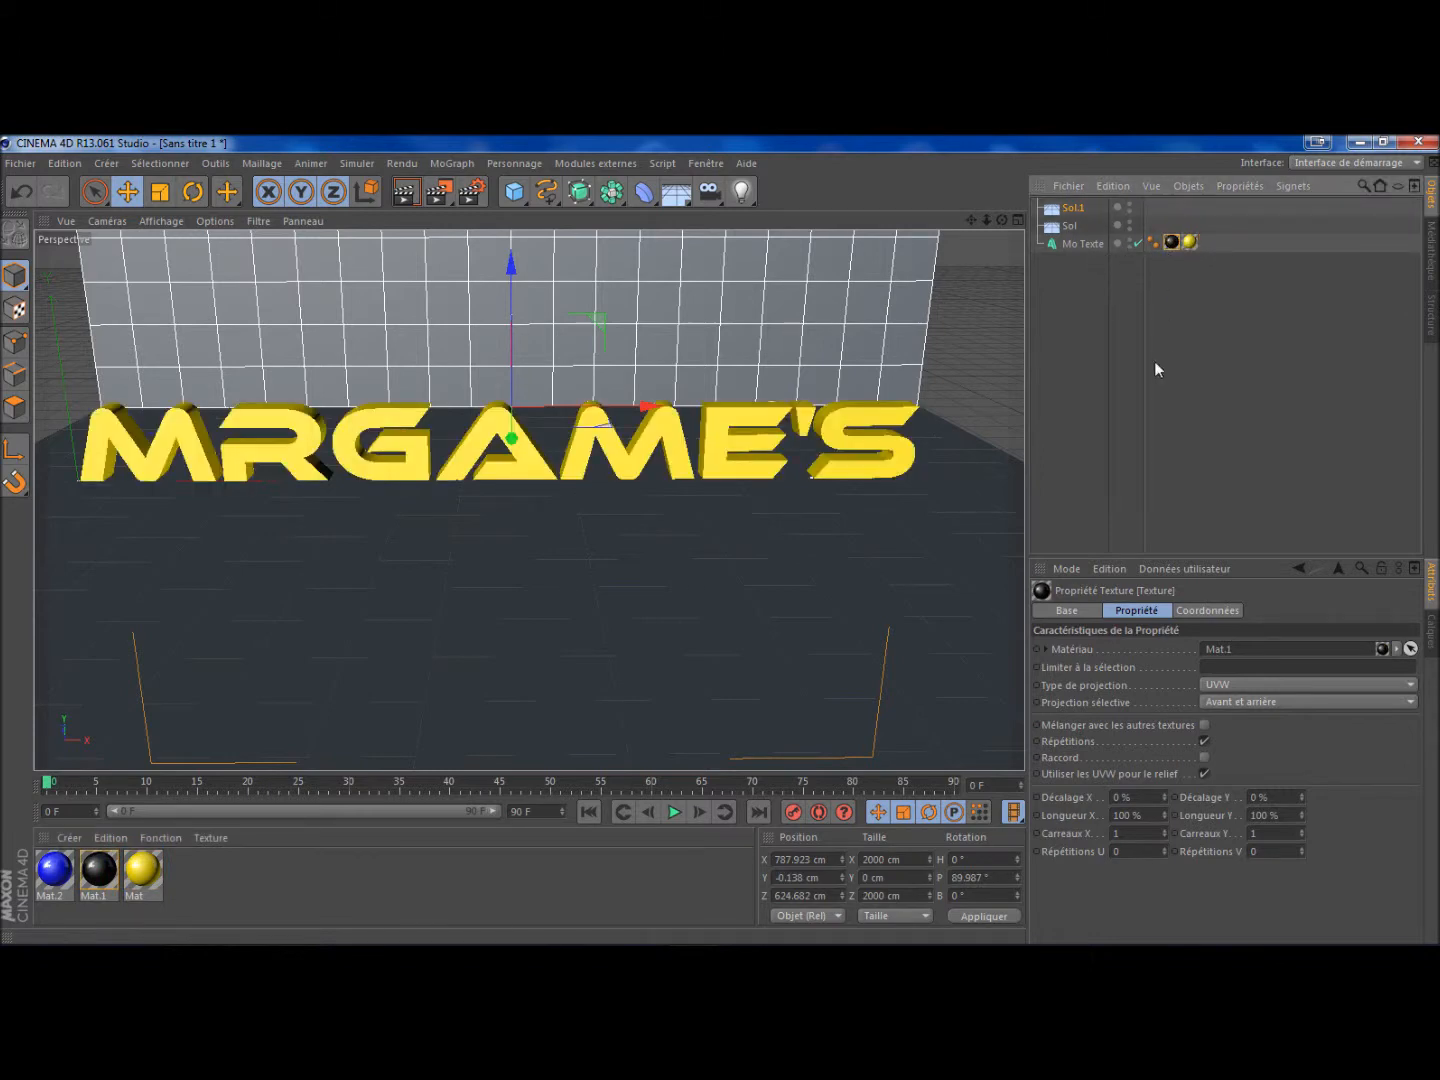
double_click(1174, 248)
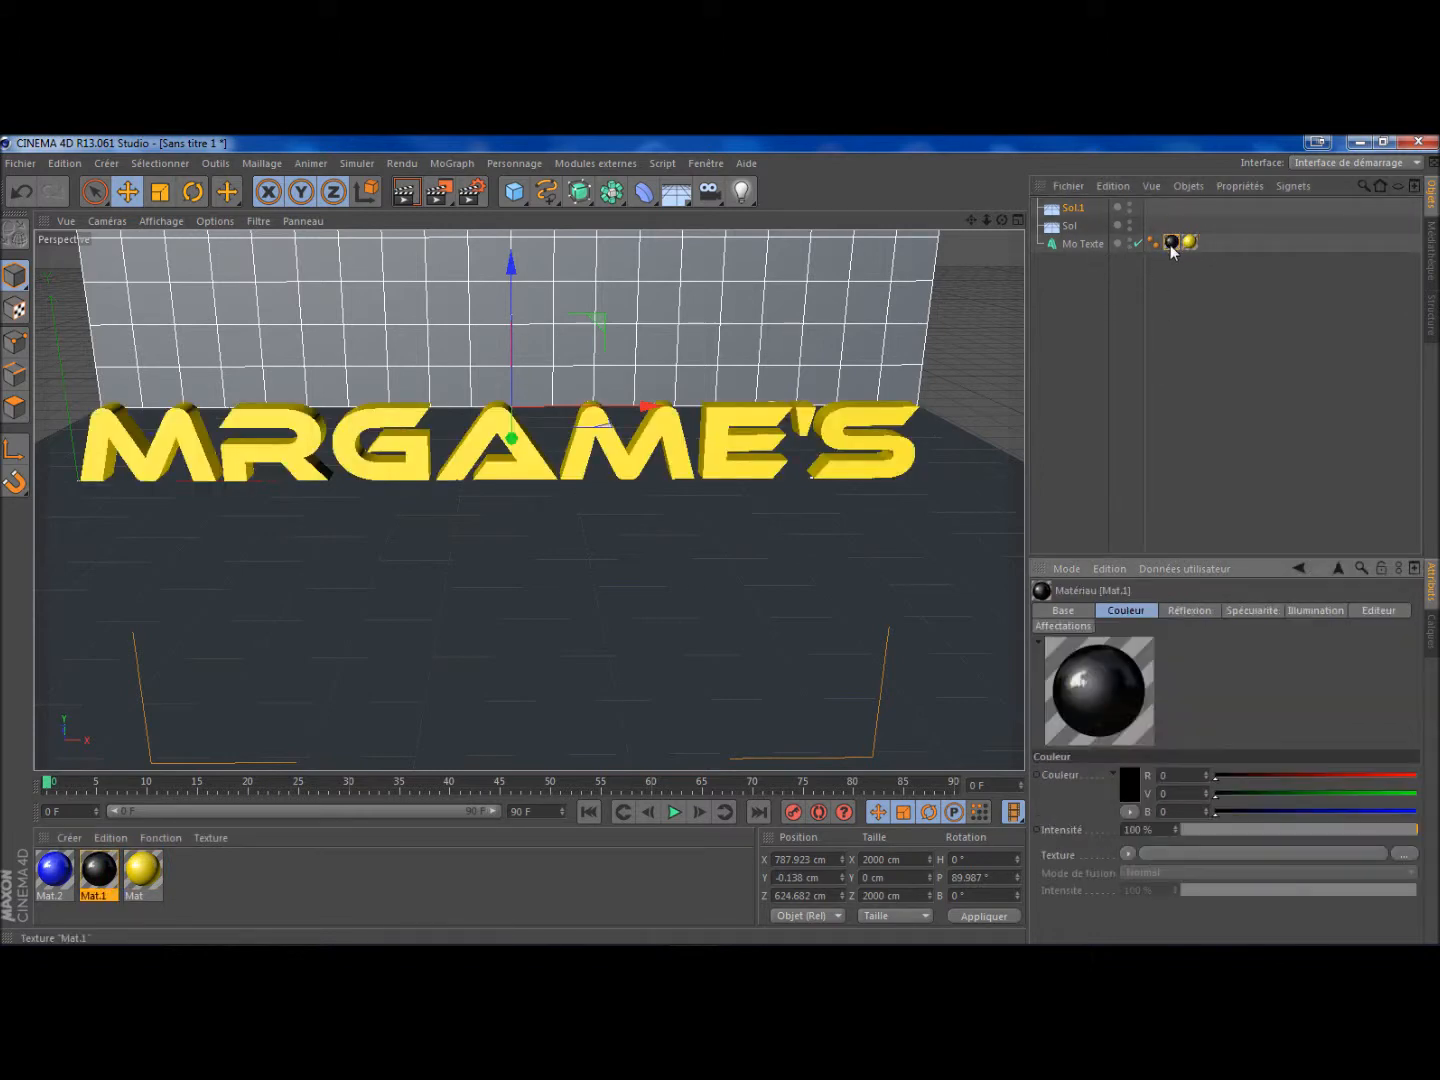
left_click(1175, 247)
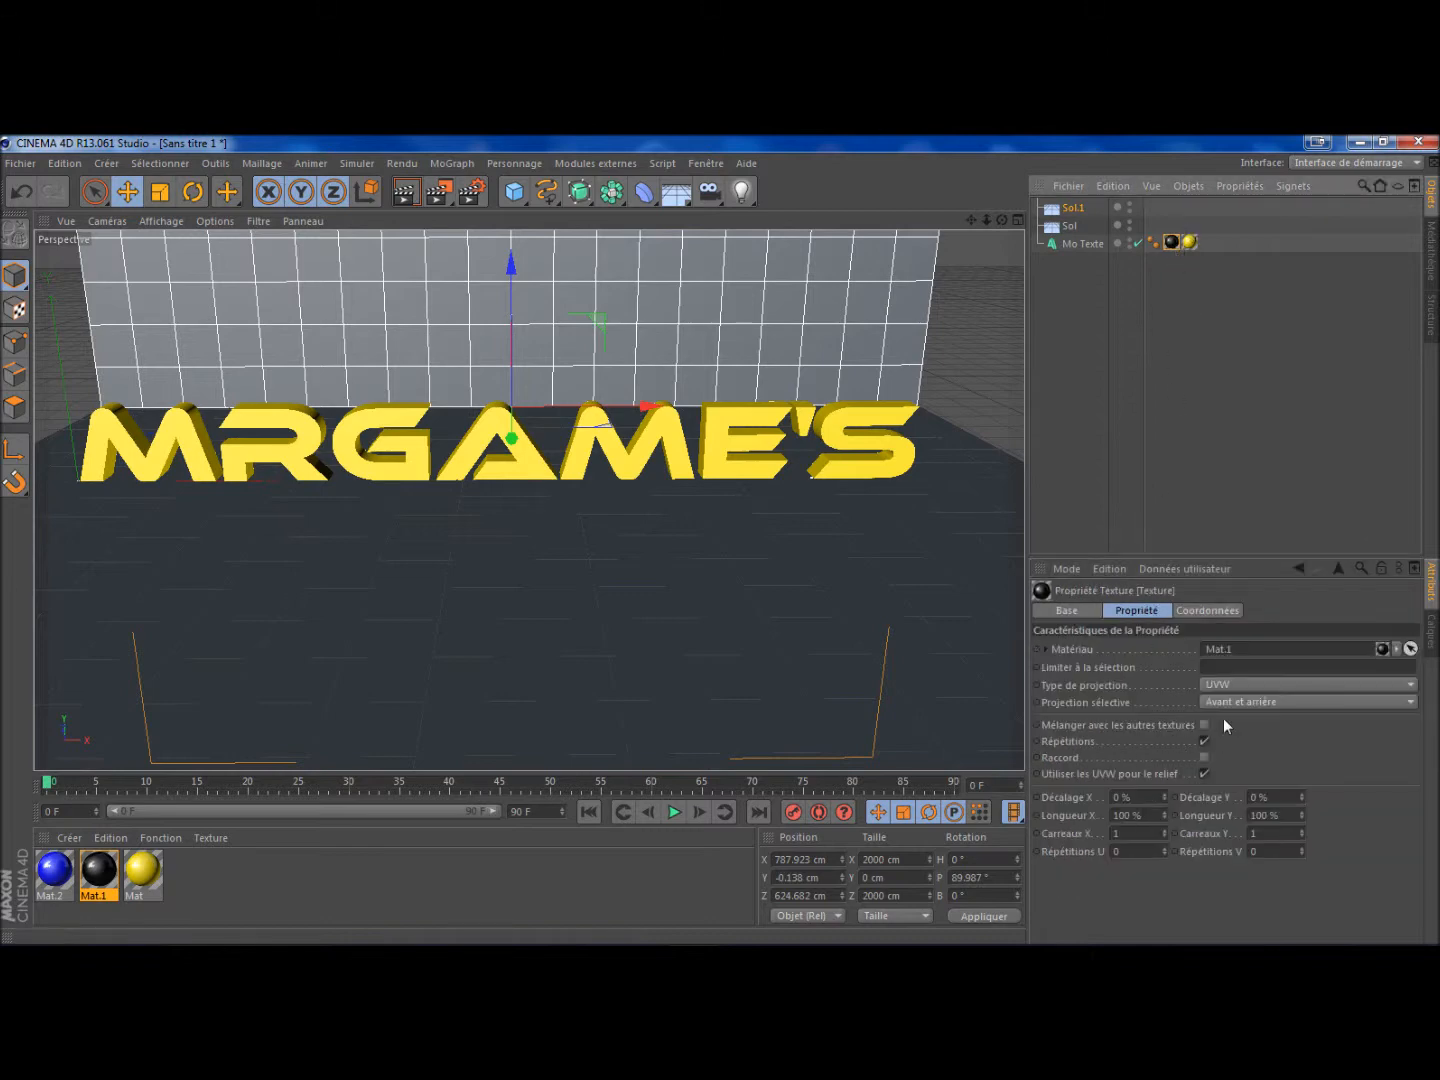
left_click(1244, 667)
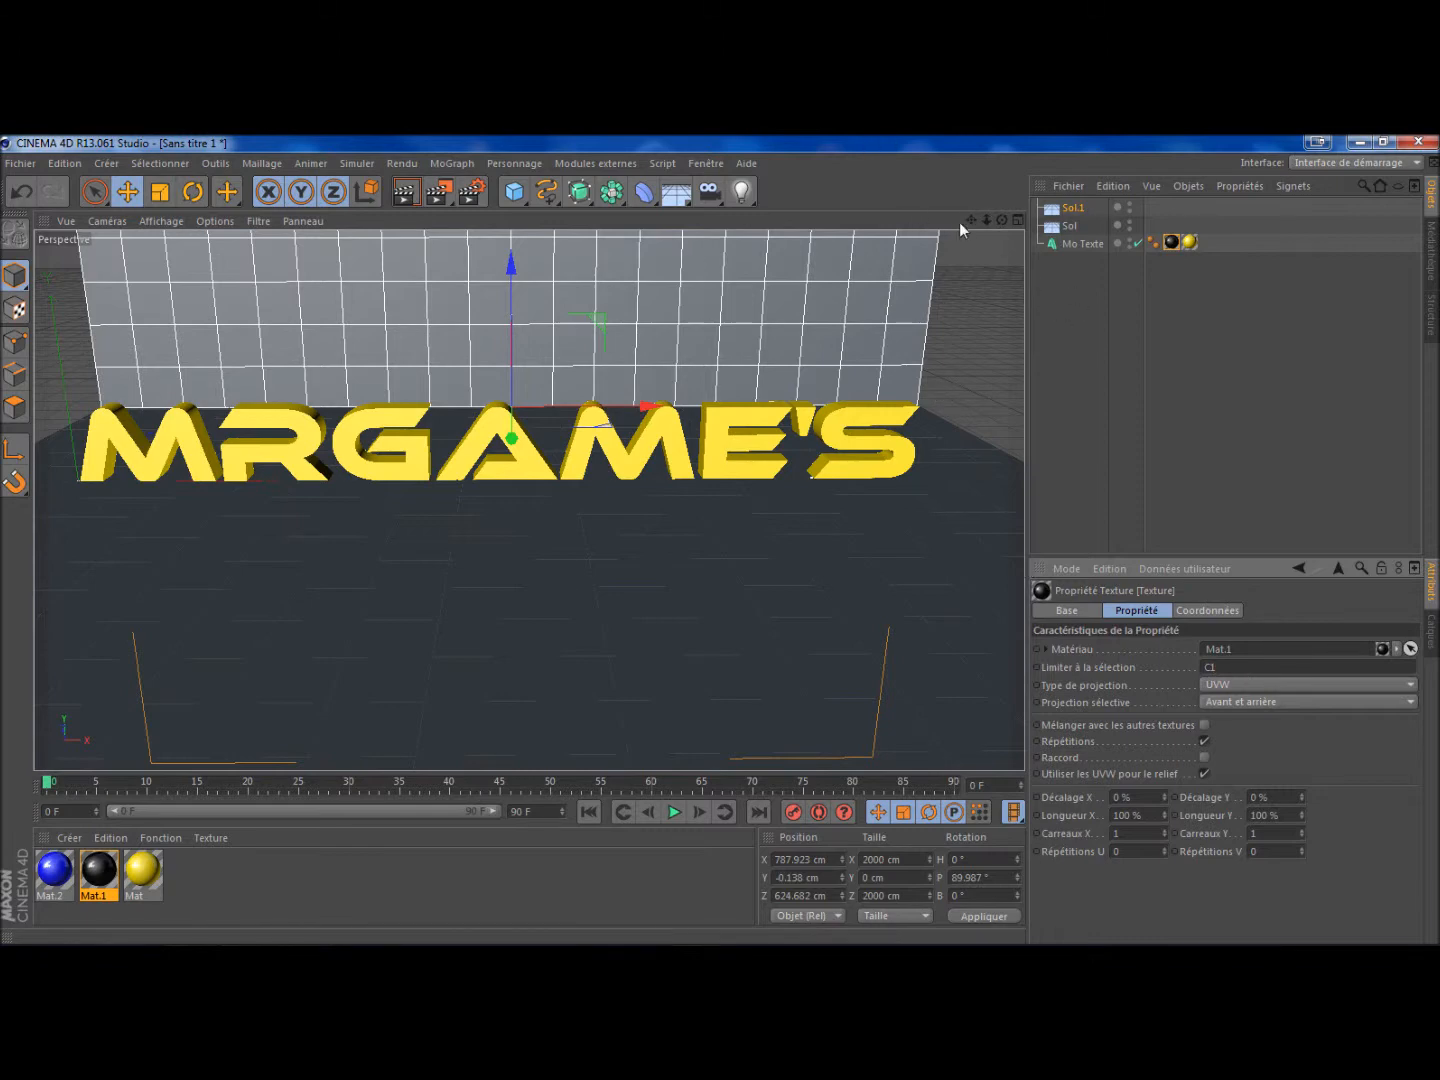
mouse_move(994, 221)
left_mouse_down()
mouse_move(900, 224)
mouse_move(1002, 220)
left_mouse_up()
left_click(1189, 242)
left_click(1171, 243)
double_click(1204, 667)
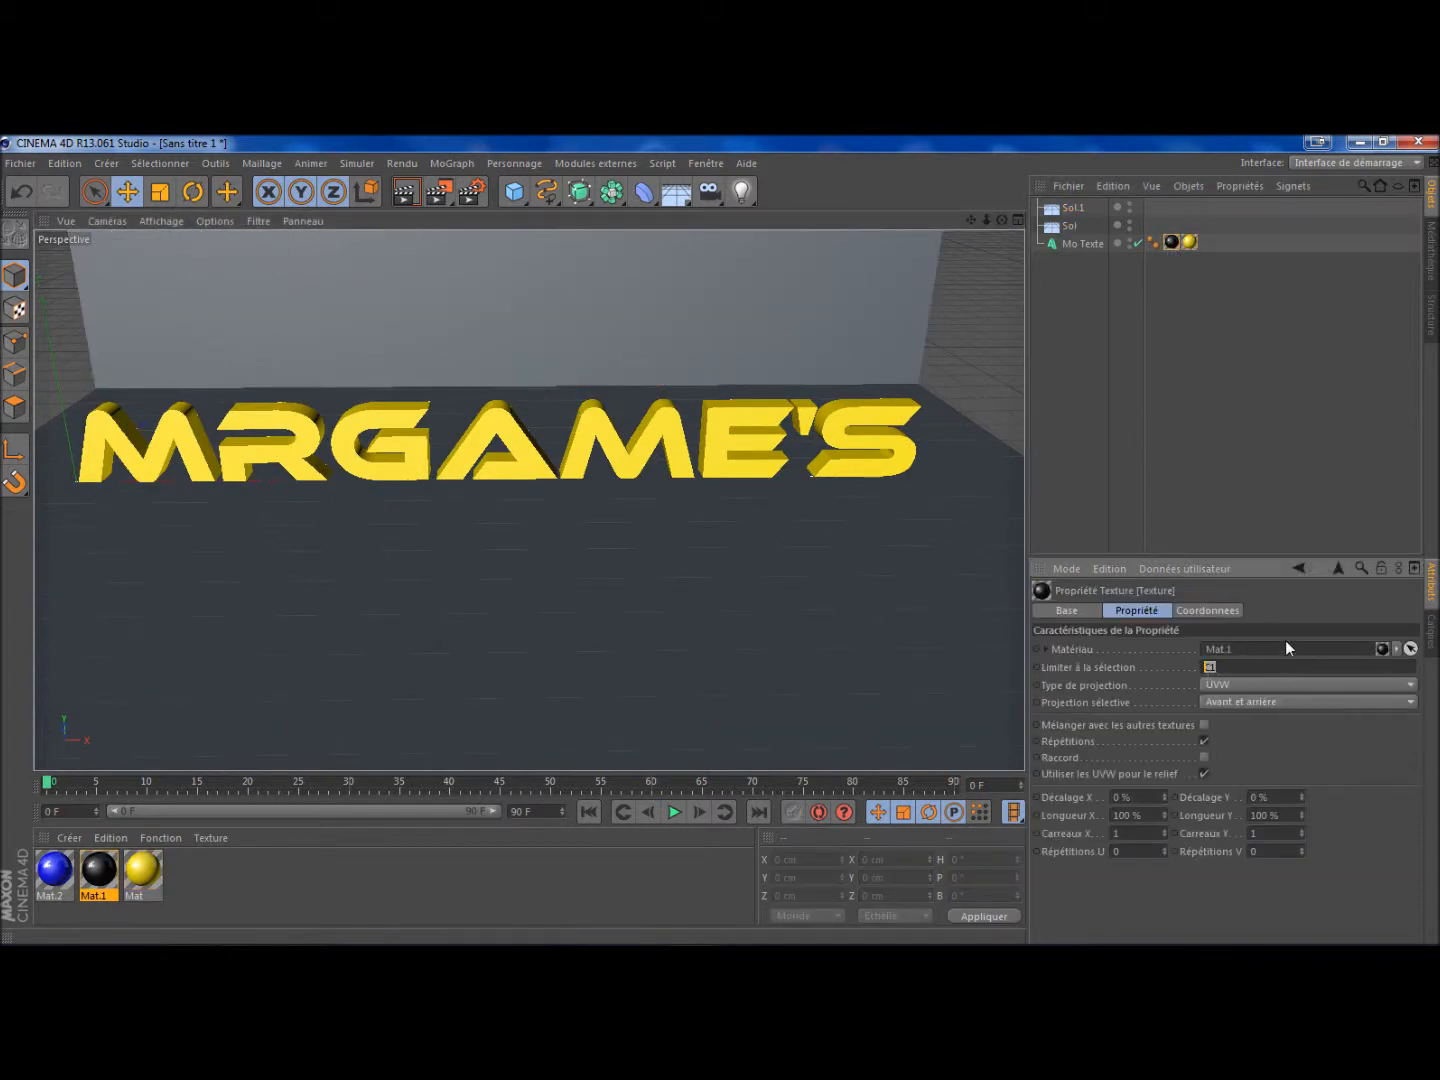
- Limit the yellow texture tag on Mo Texte to the selection C1 and render a preview of the view
left_click(1189, 242)
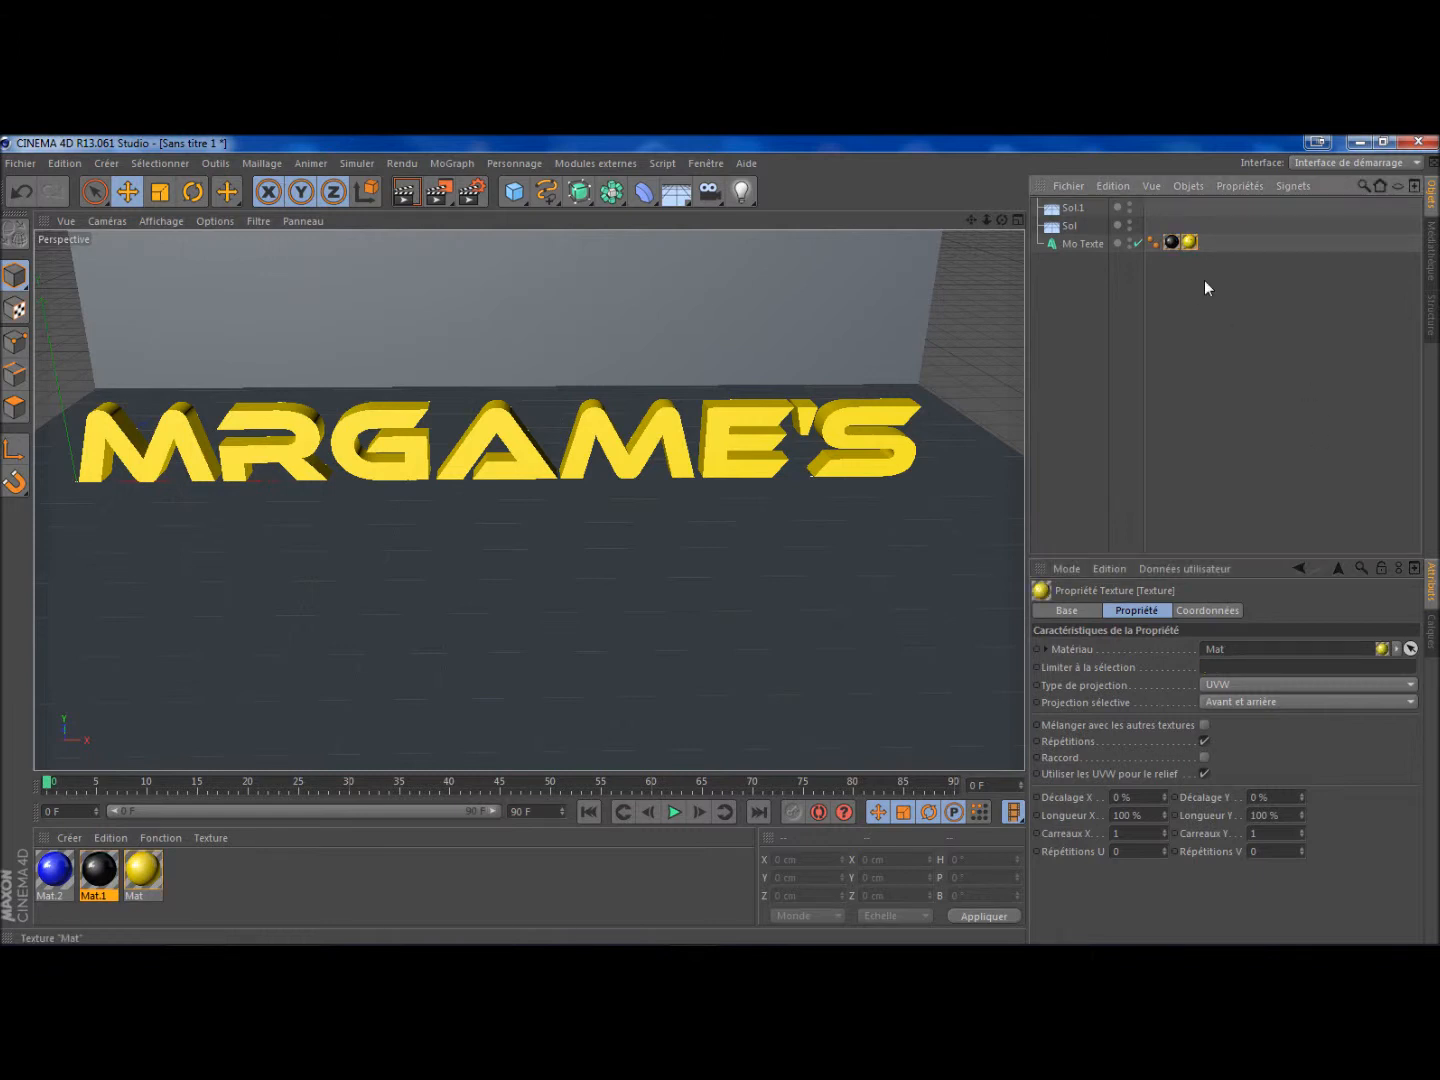
left_click(1259, 669)
type("C1")
key("Return")
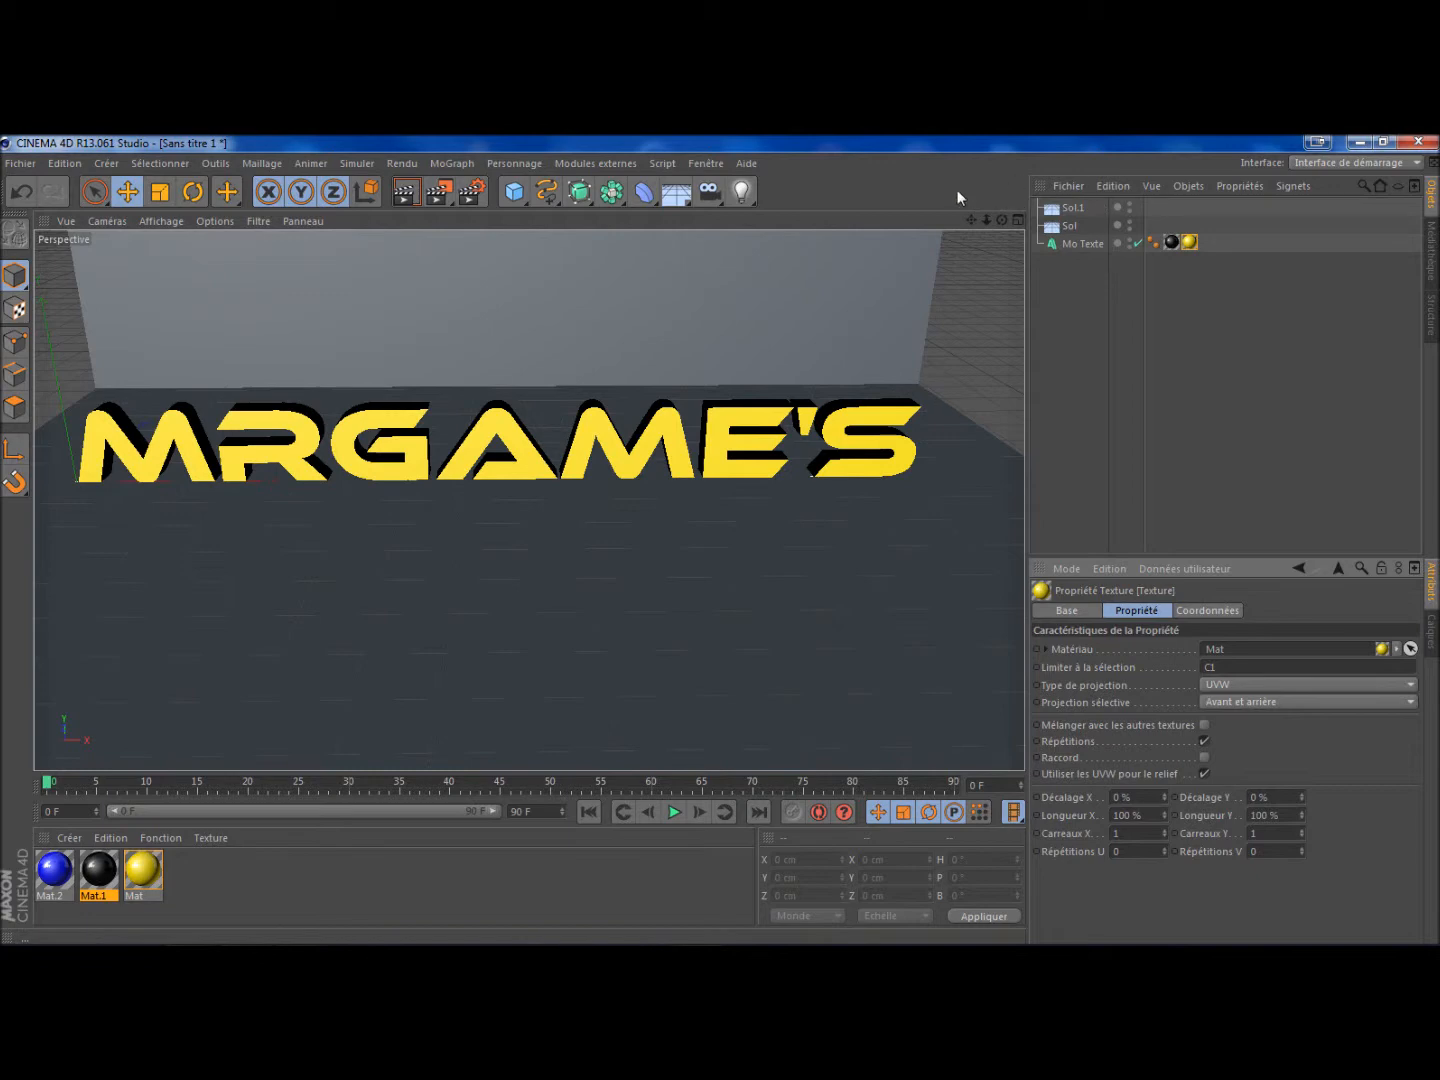
left_click_drag(1003, 221, 775, 279)
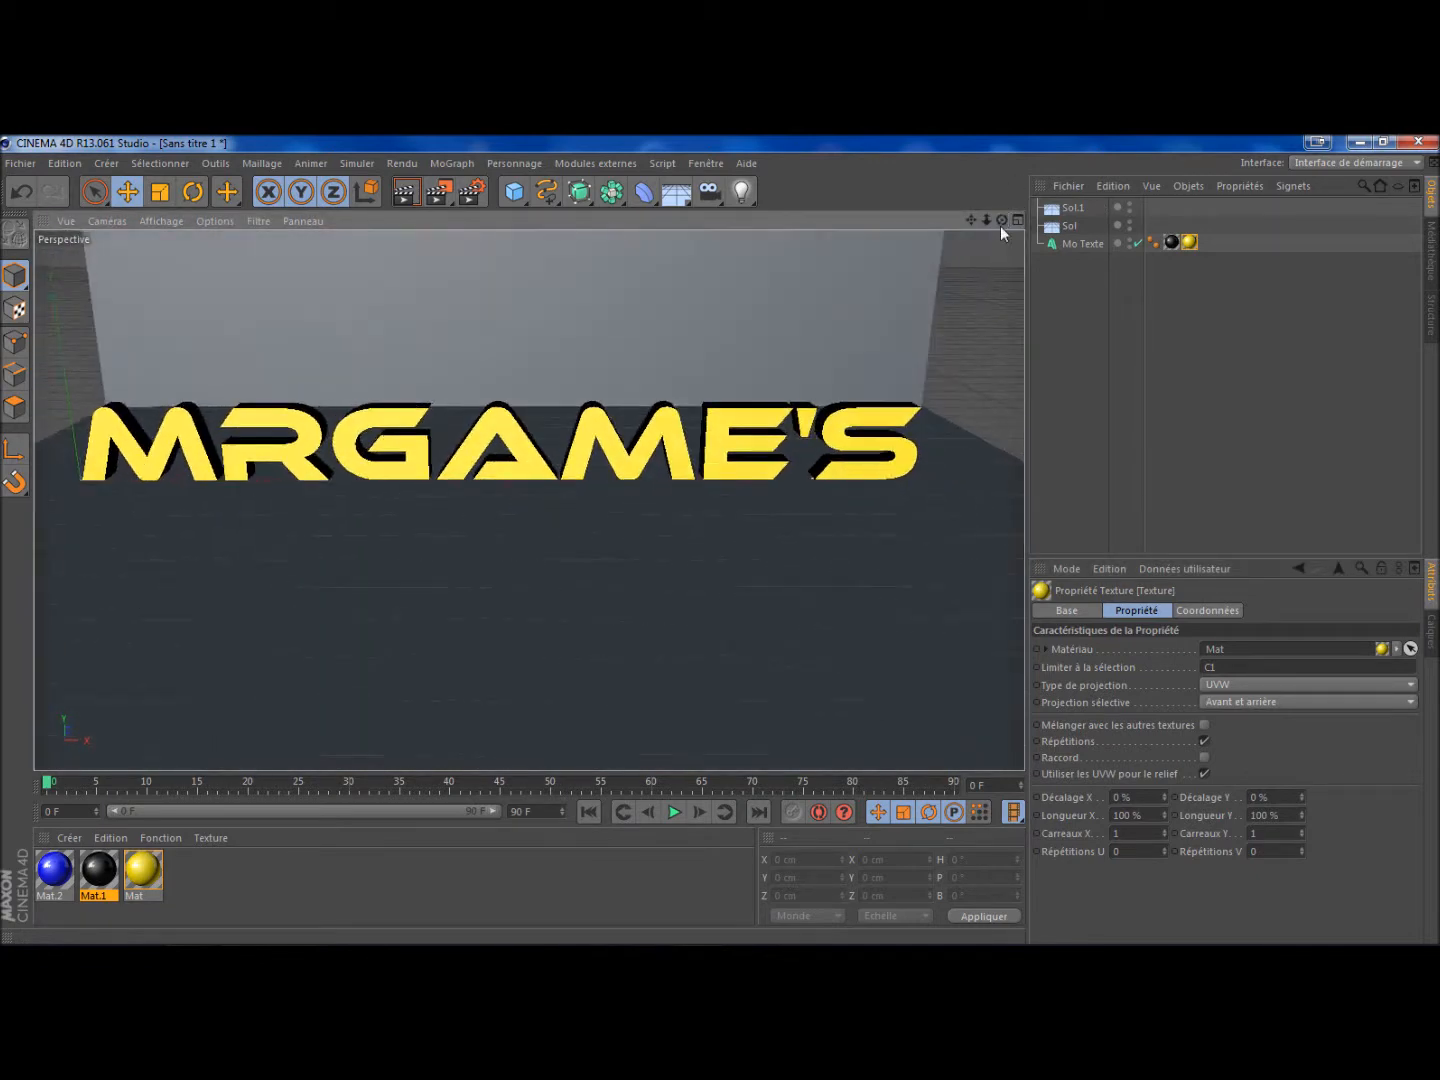
left_click(410, 191)
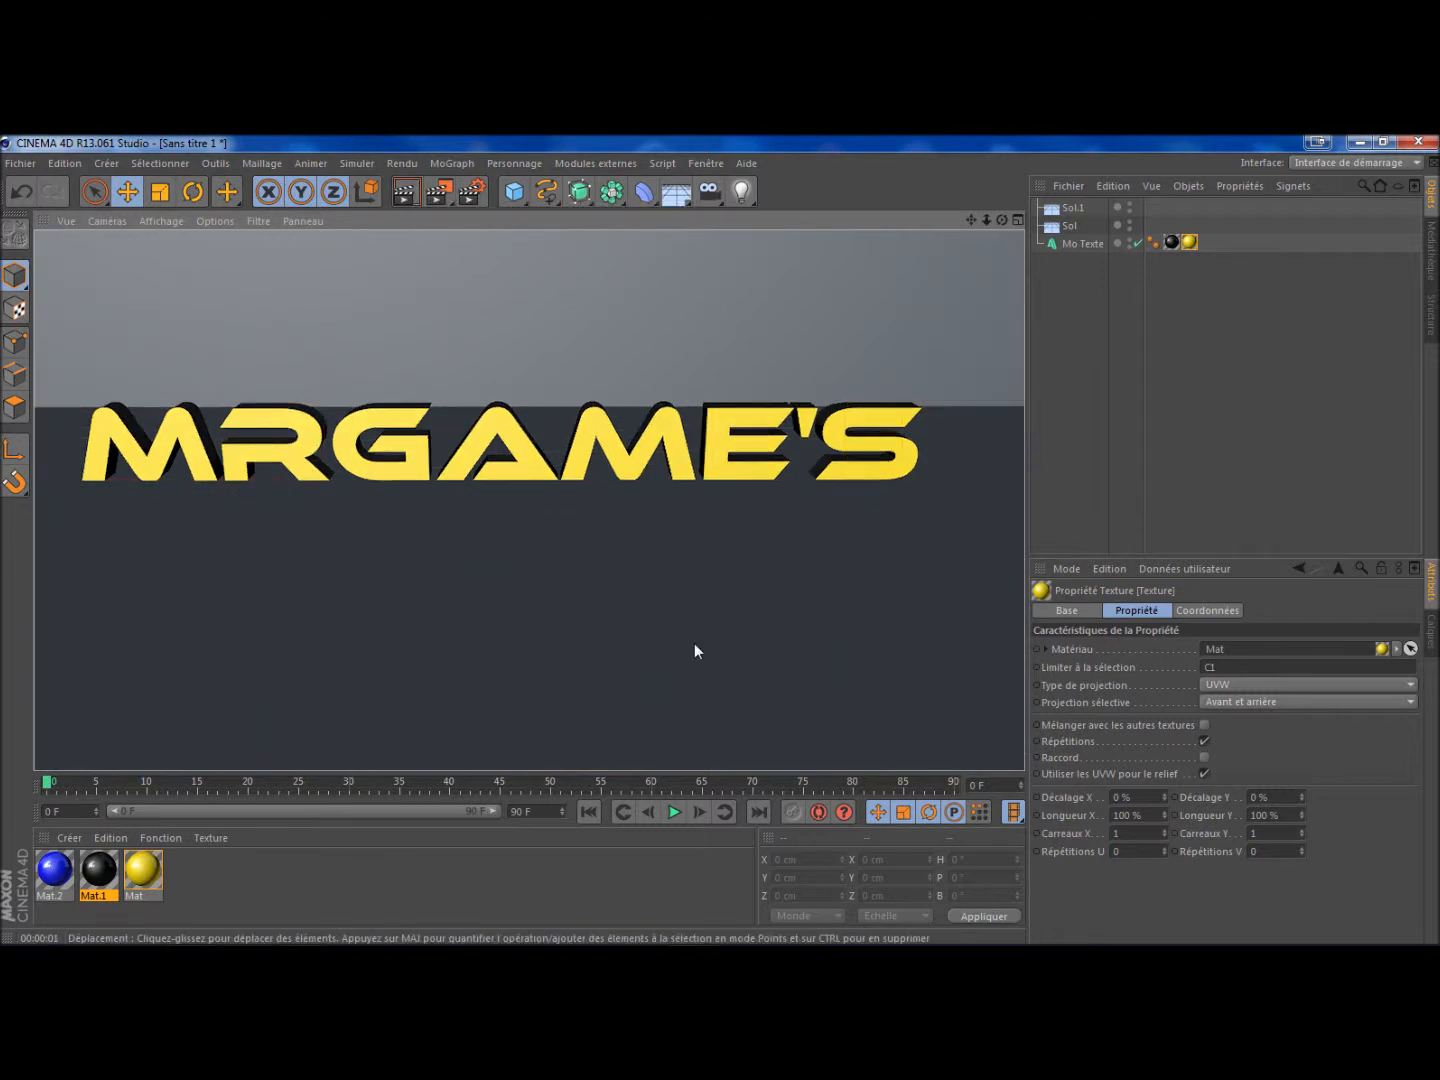
- Apply the blue material Mat.2 to the floor Sol and the backdrop Sol.1, and preview the render
left_click(691, 610)
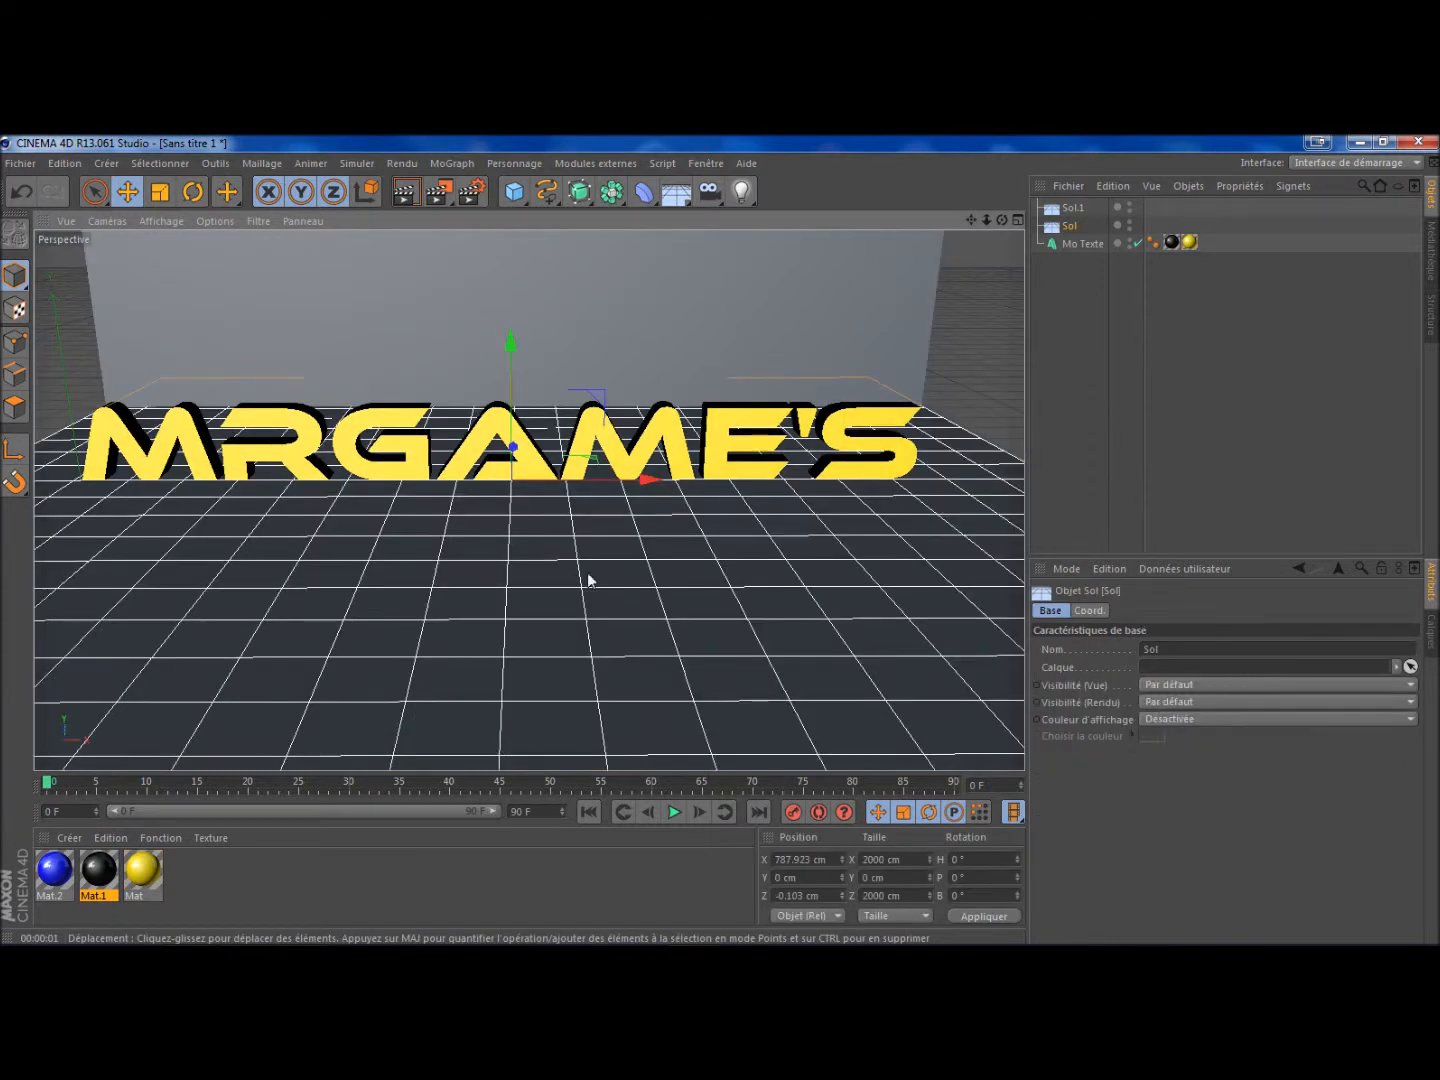
left_click_drag(50, 875, 1076, 230)
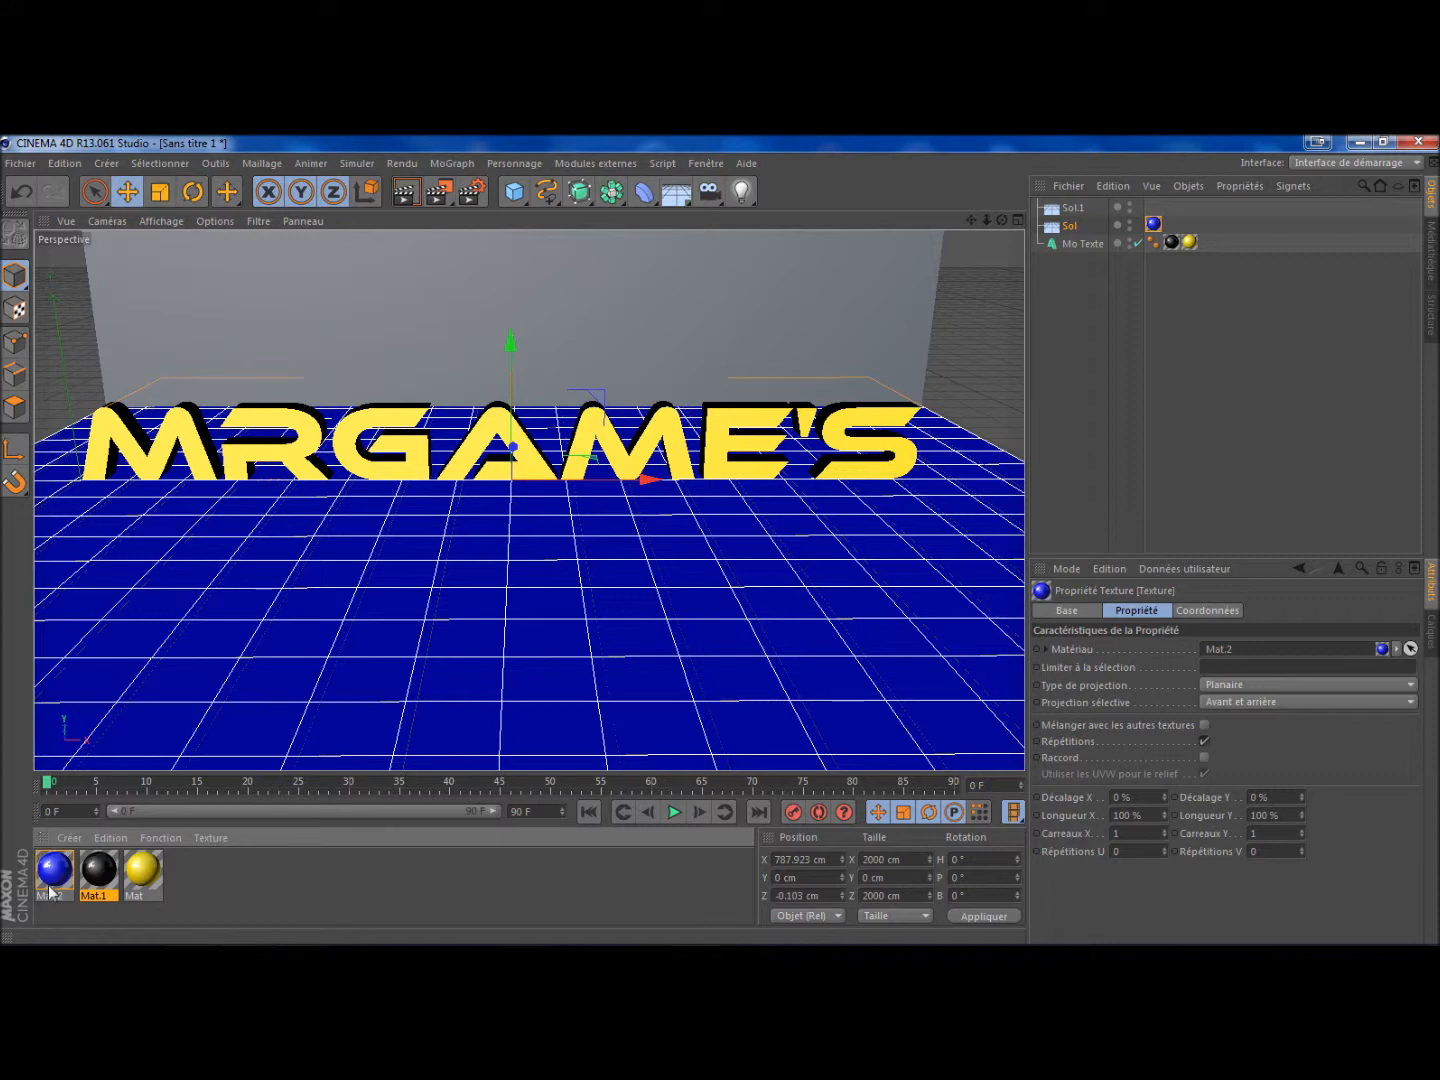
left_click_drag(587, 630, 1075, 209)
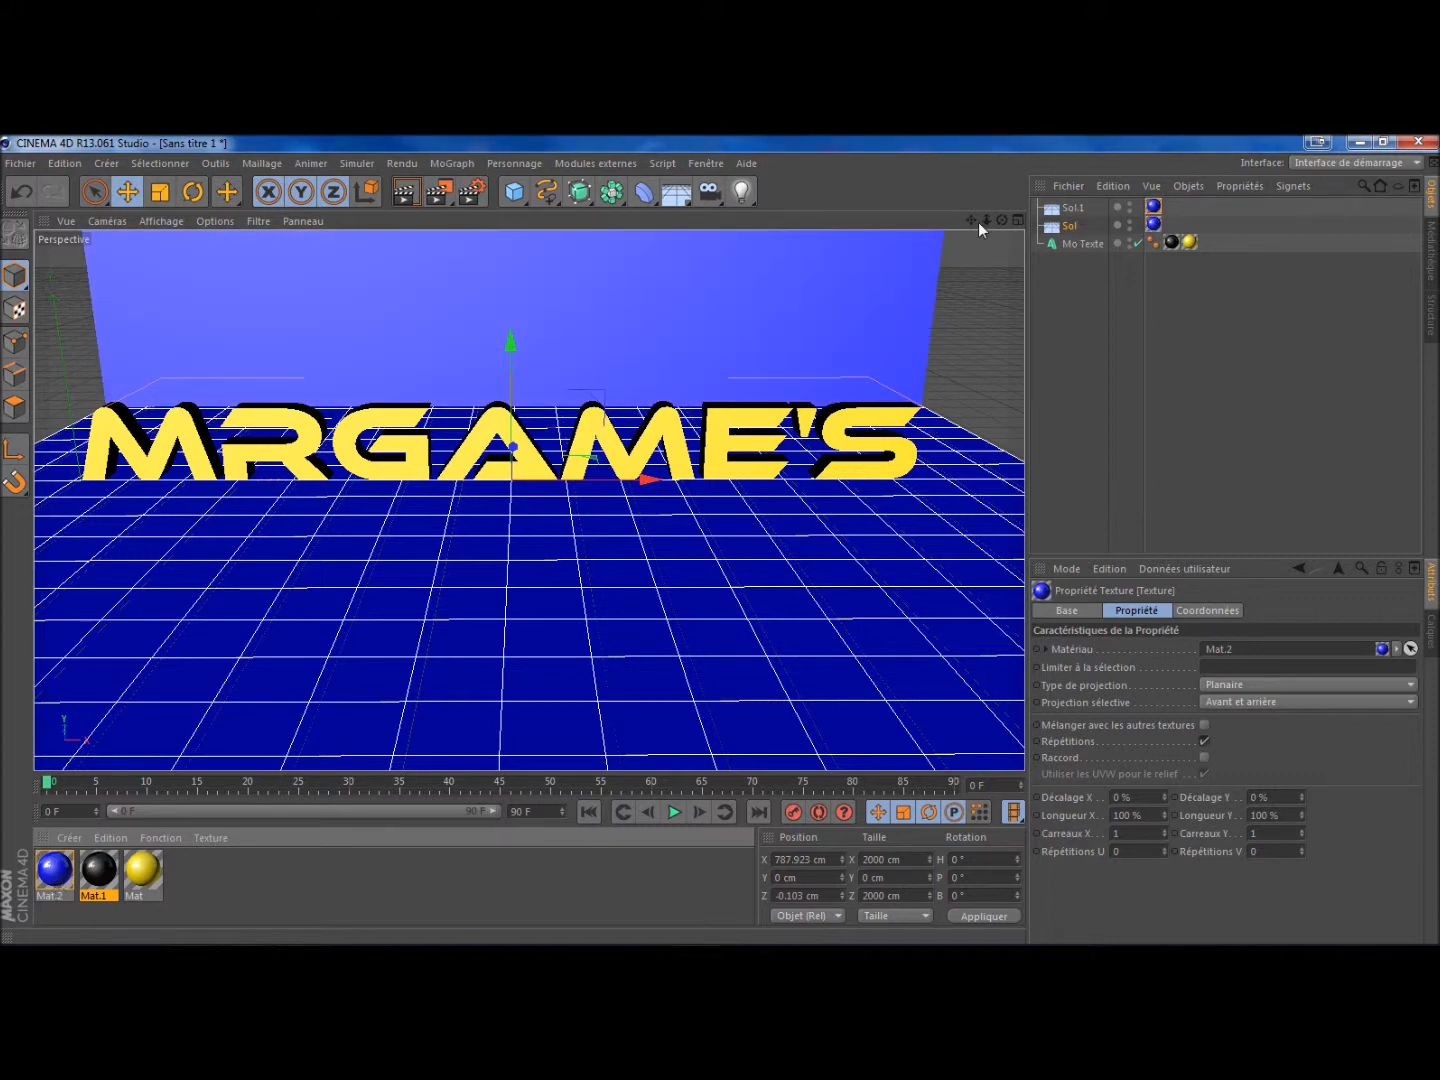
left_click(421, 190)
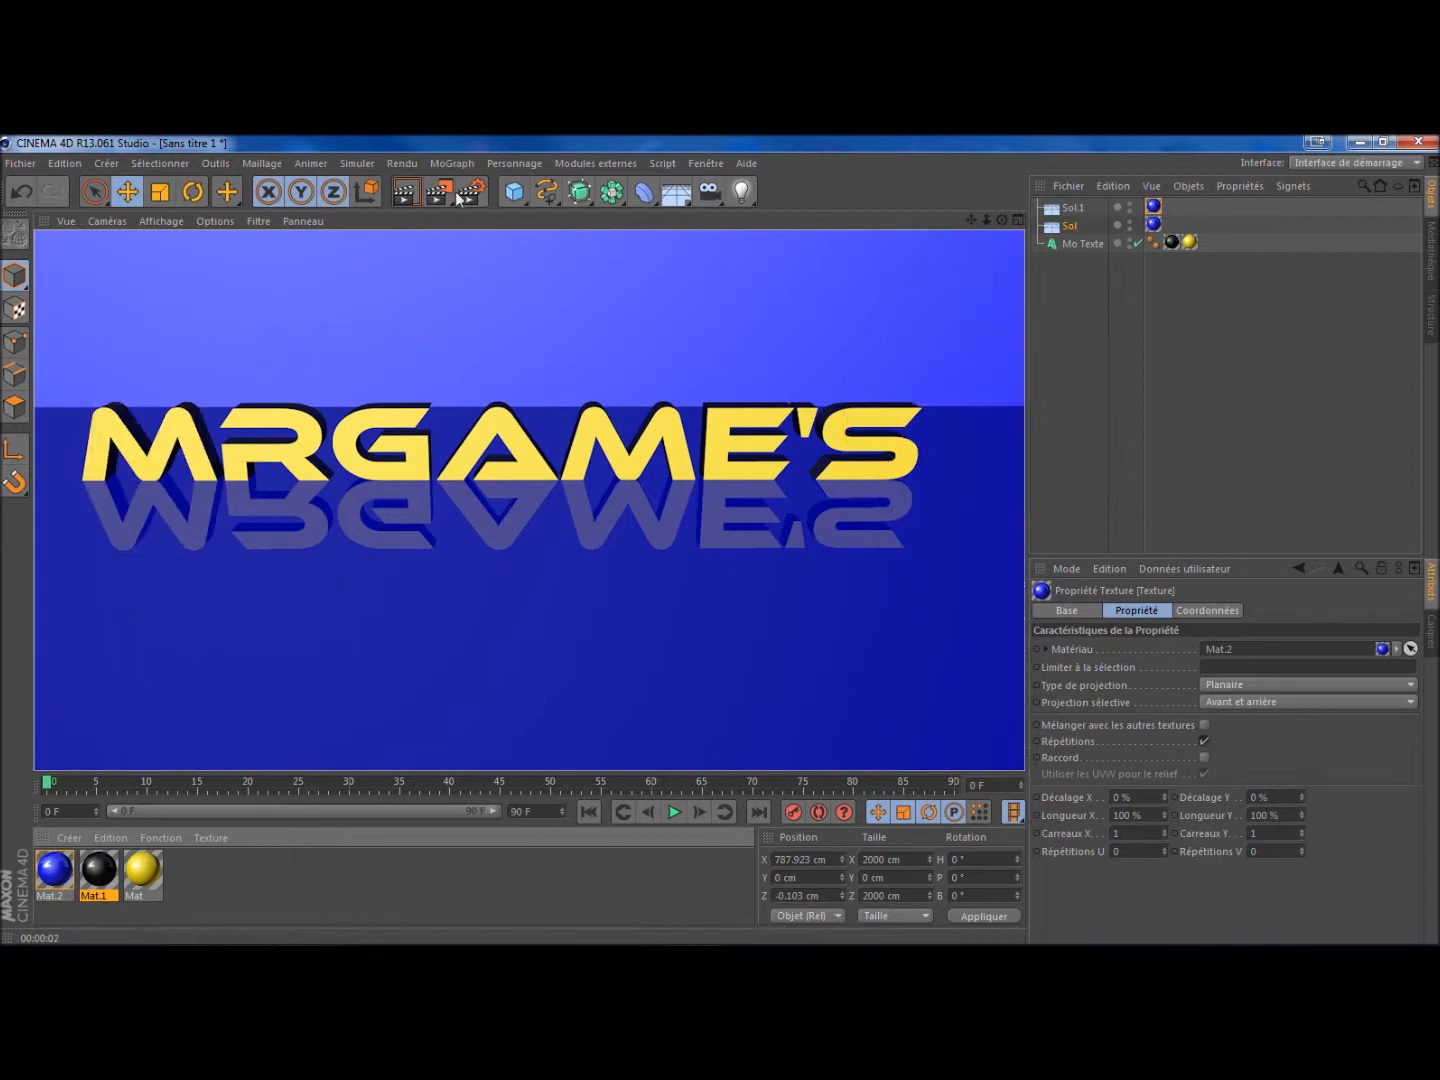
left_click(1213, 370)
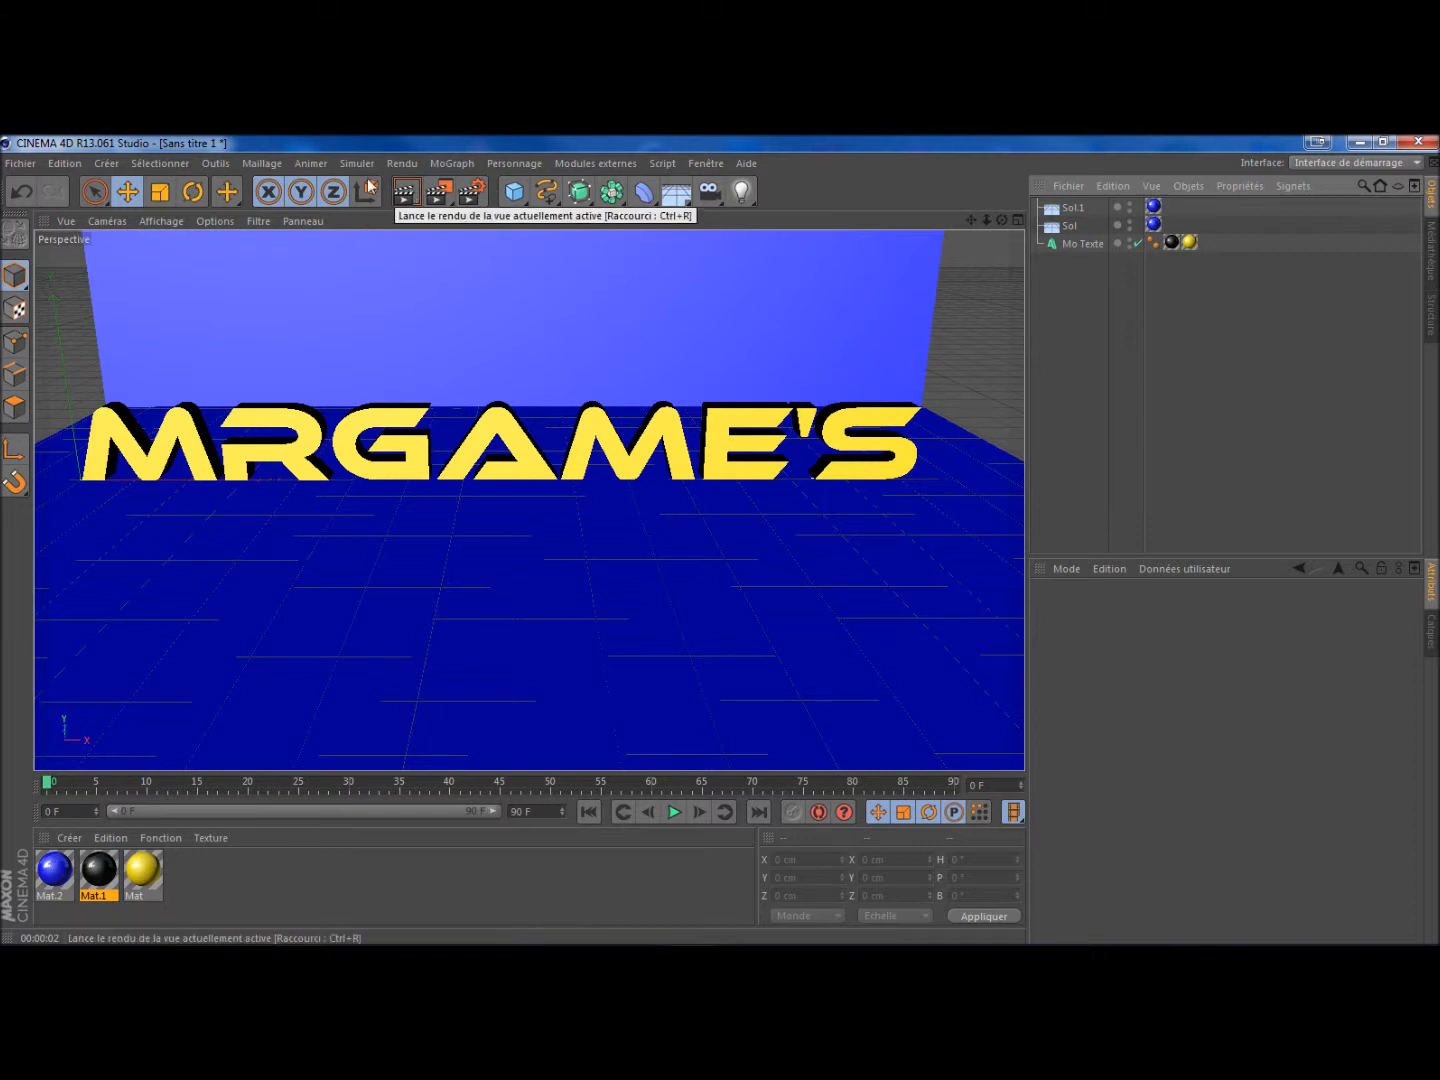
- Add a MoGraph Simple effector to the Mo Texte object
left_click(1097, 243)
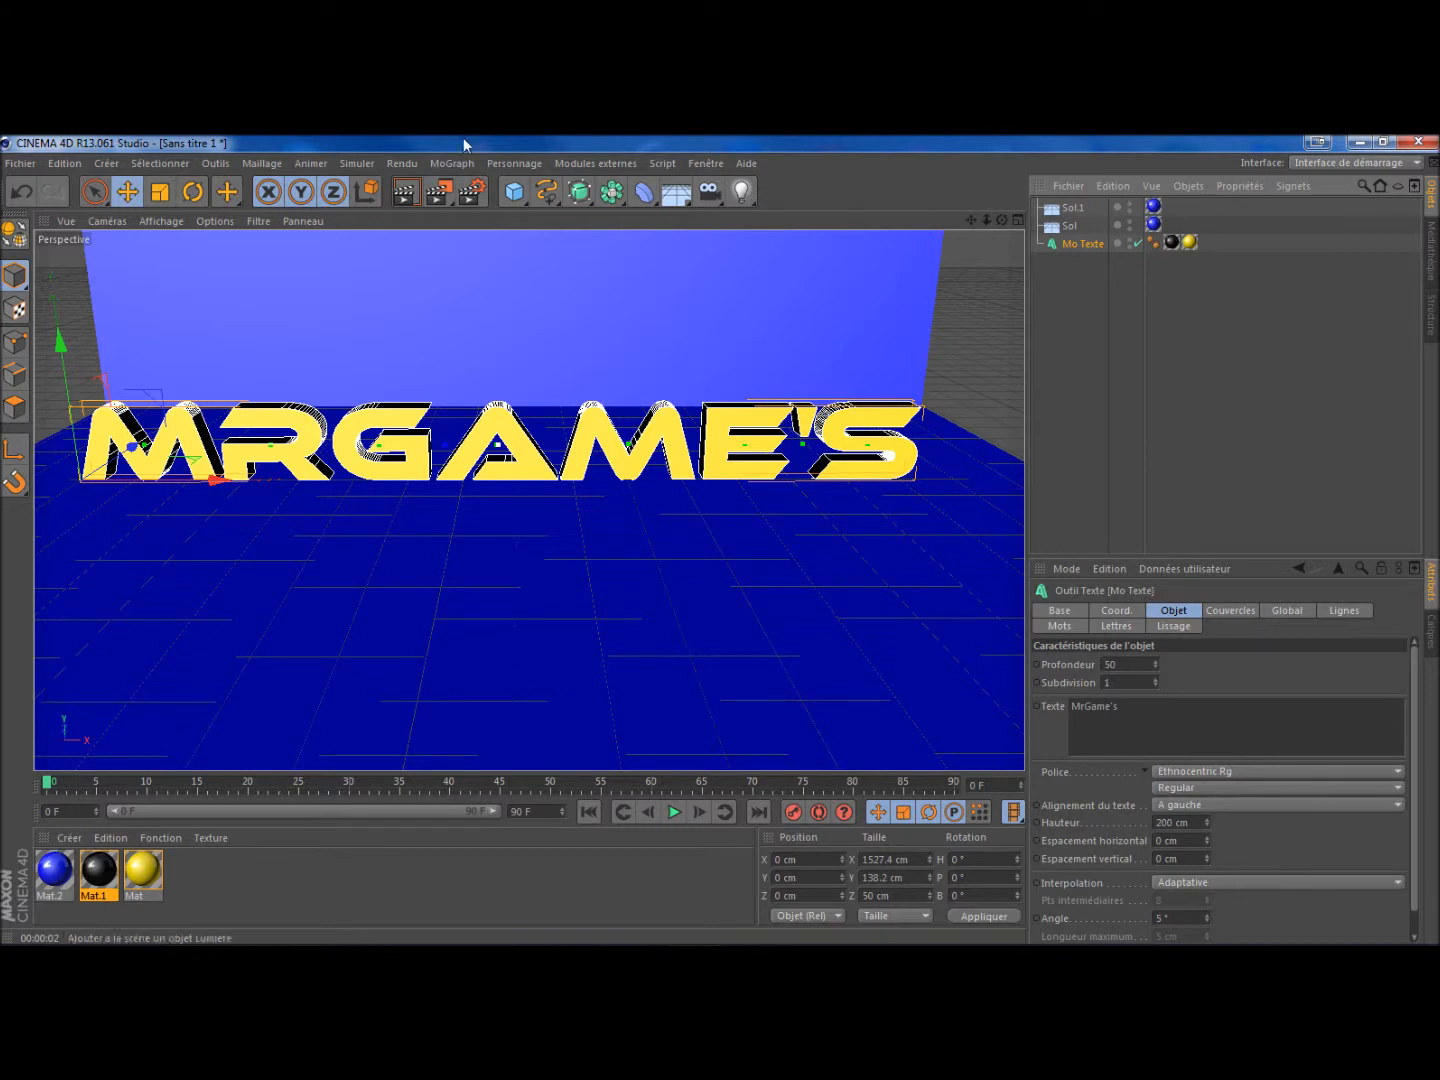
left_click(454, 172)
mouse_move(473, 189)
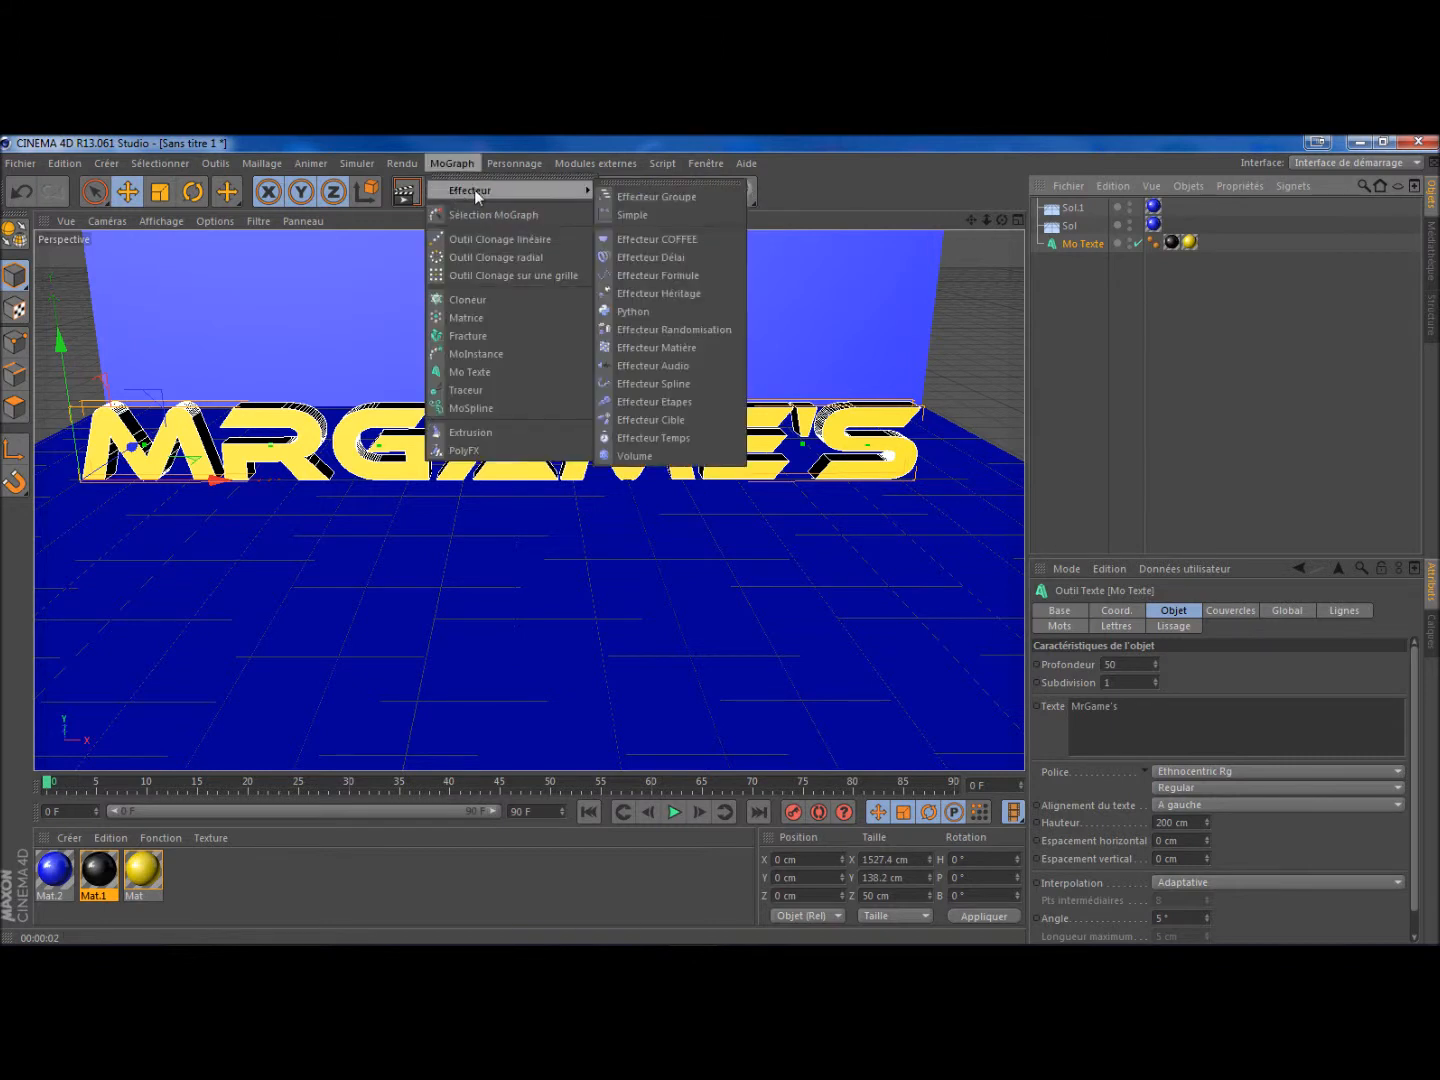
left_click(650, 212)
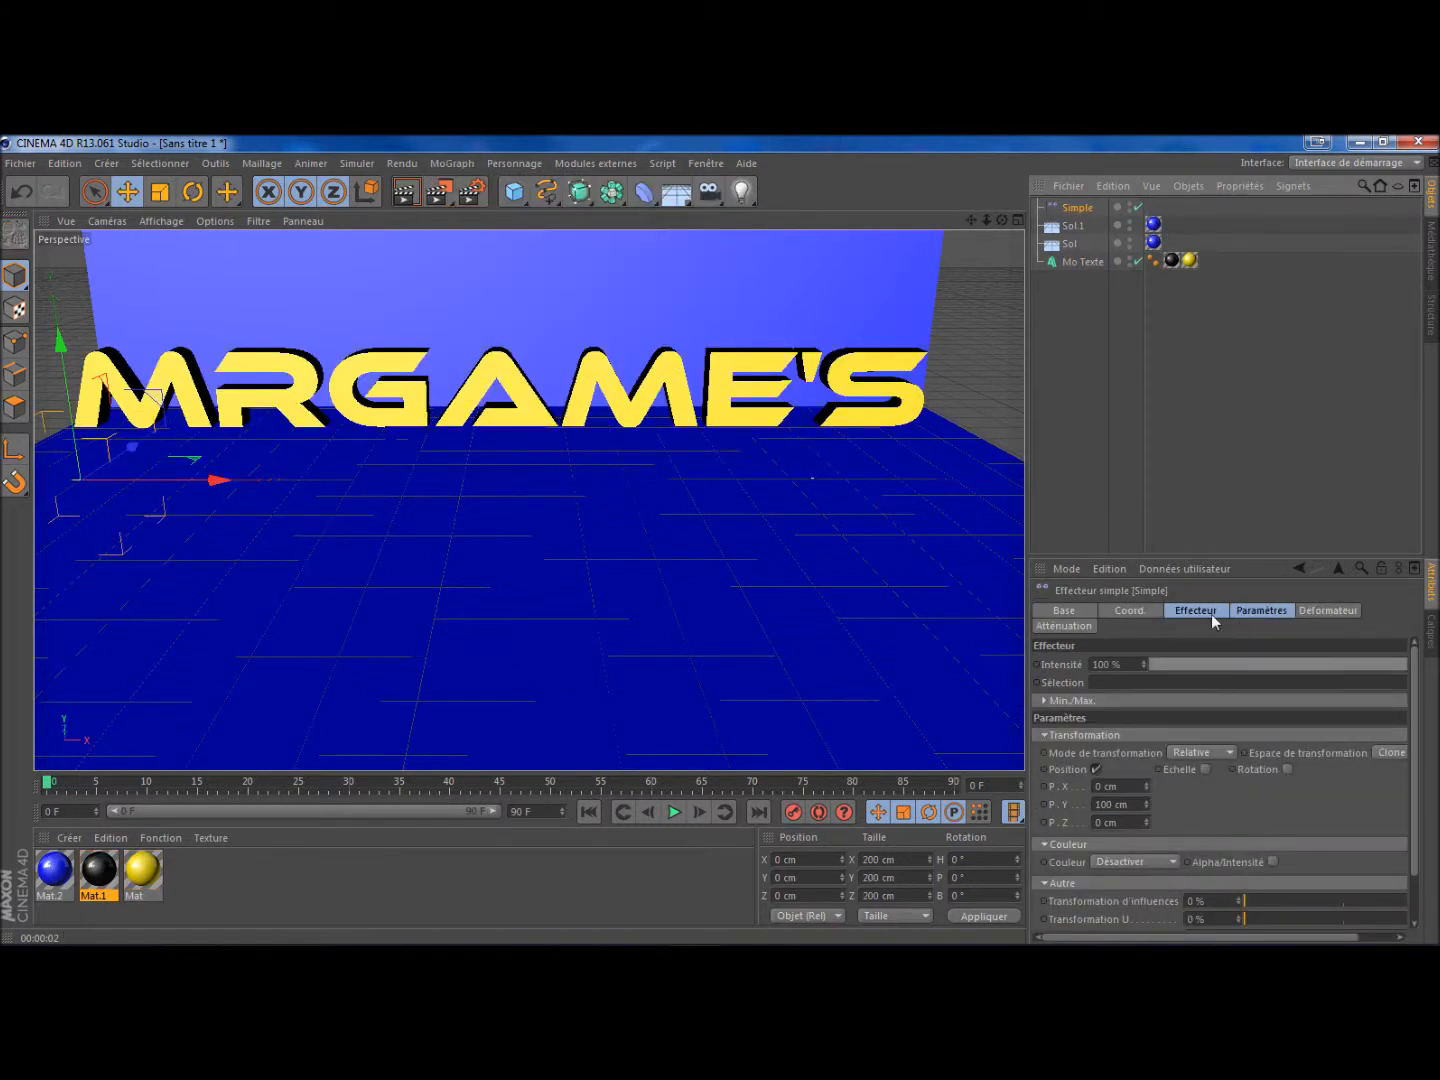
- Set the Simple effector's P.Y to 200000 cm and its falloff shape to Boîte
left_click(1250, 611)
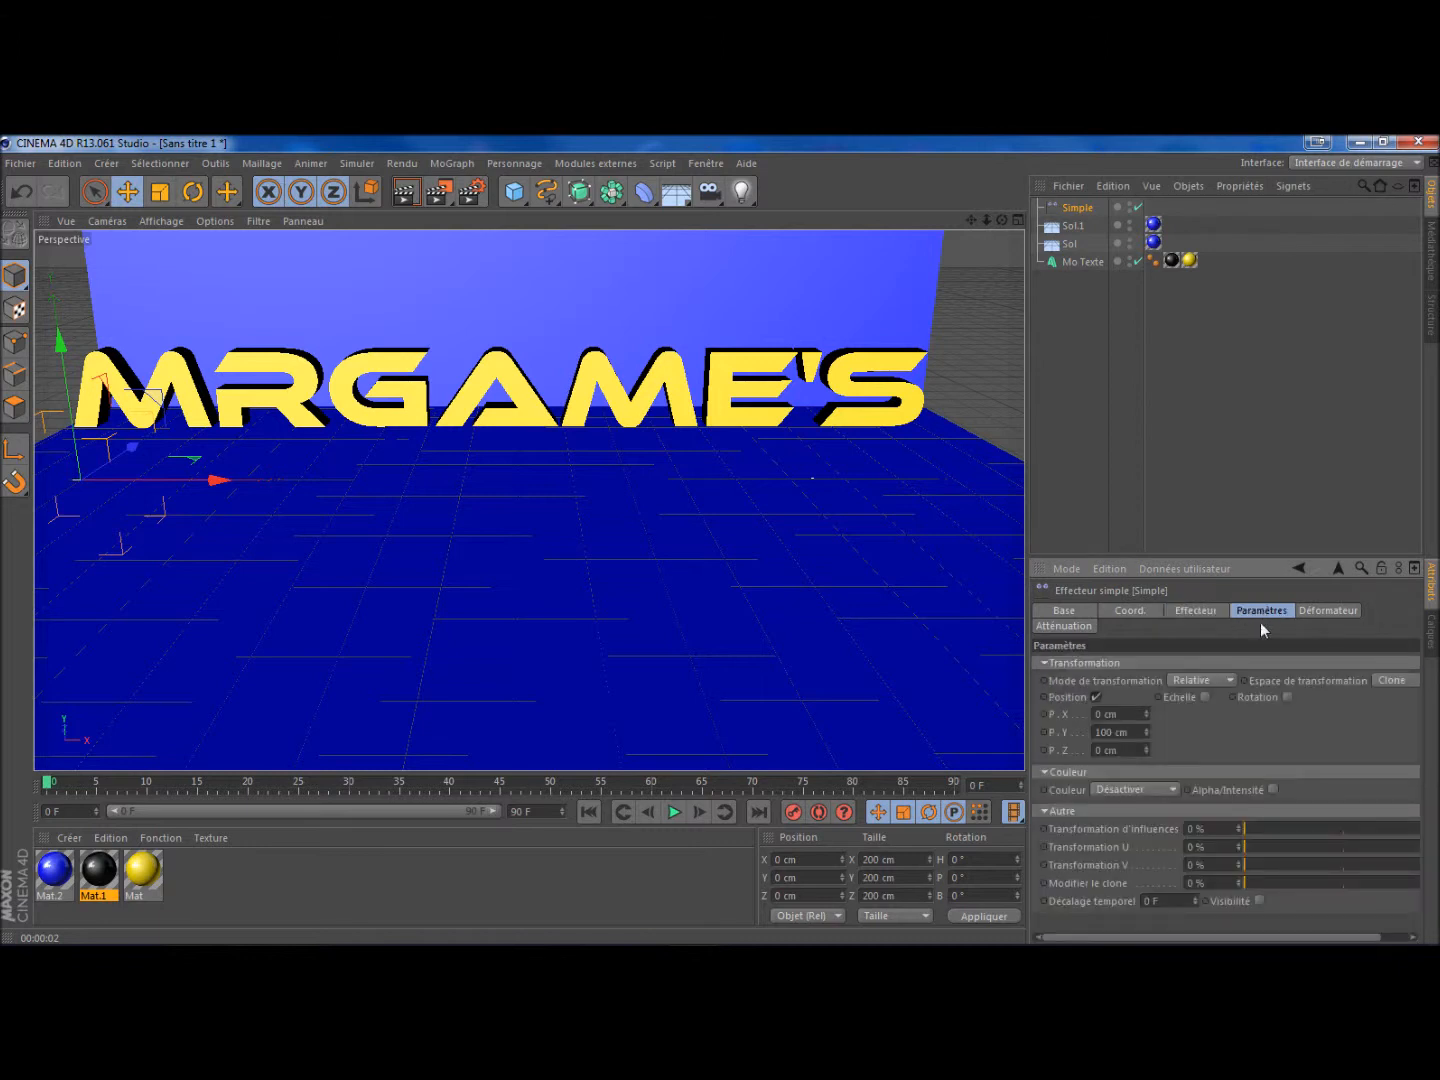
double_click(1112, 740)
type("2000")
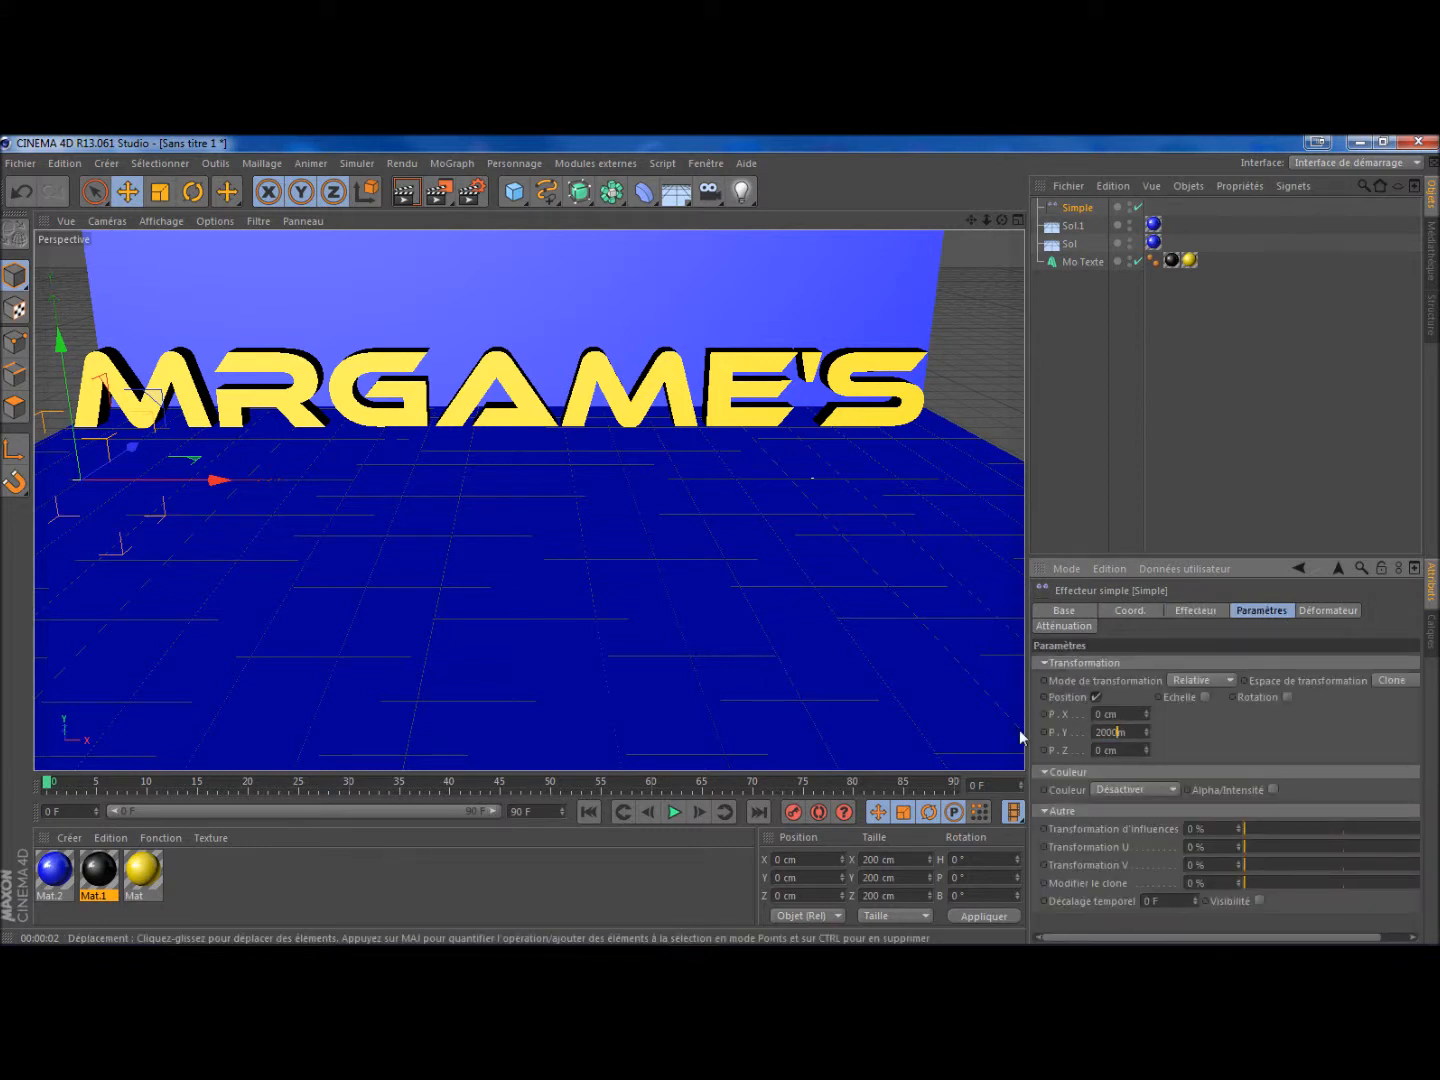
type("00")
key("Return")
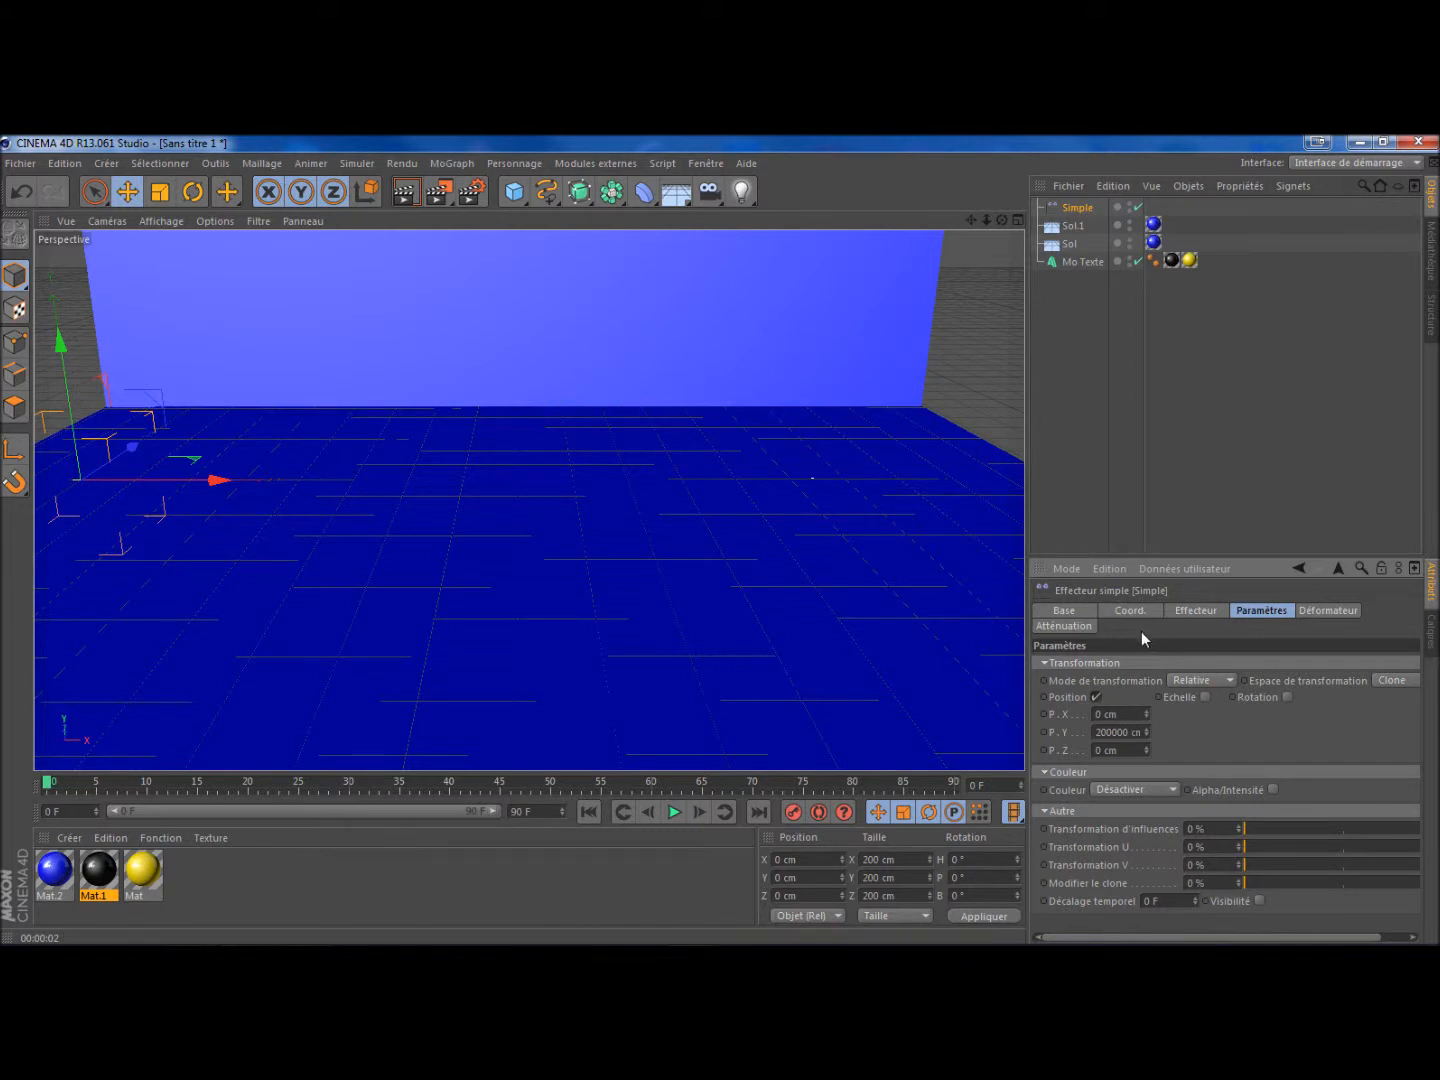
left_click(1067, 626)
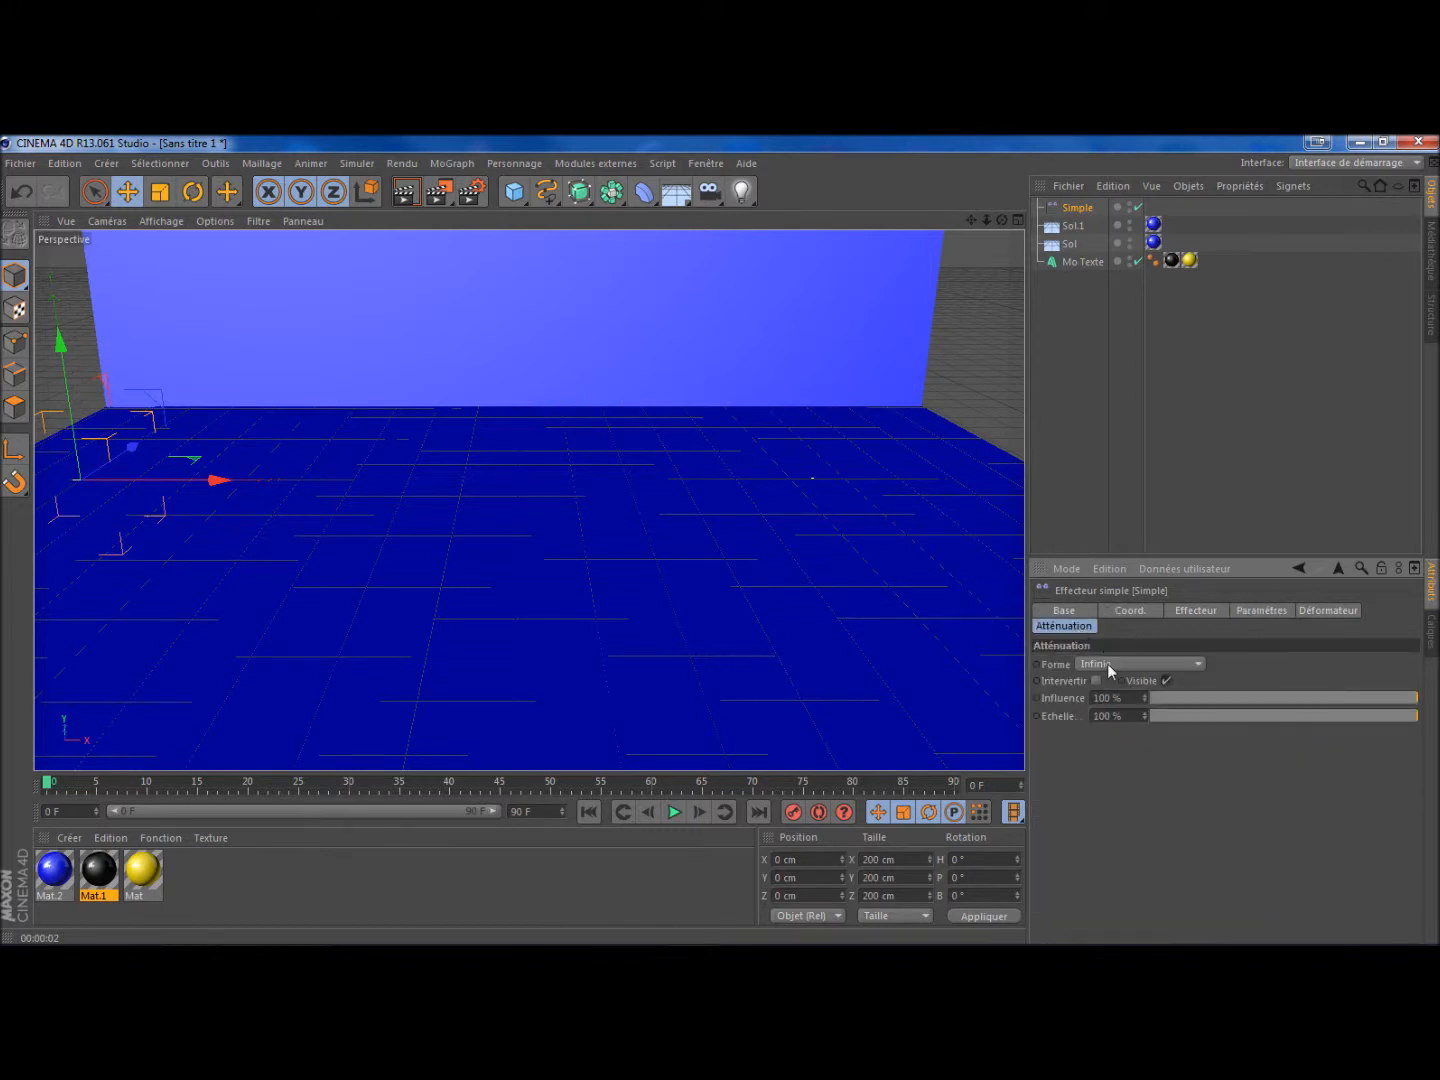
left_click(1107, 663)
left_click(1121, 717)
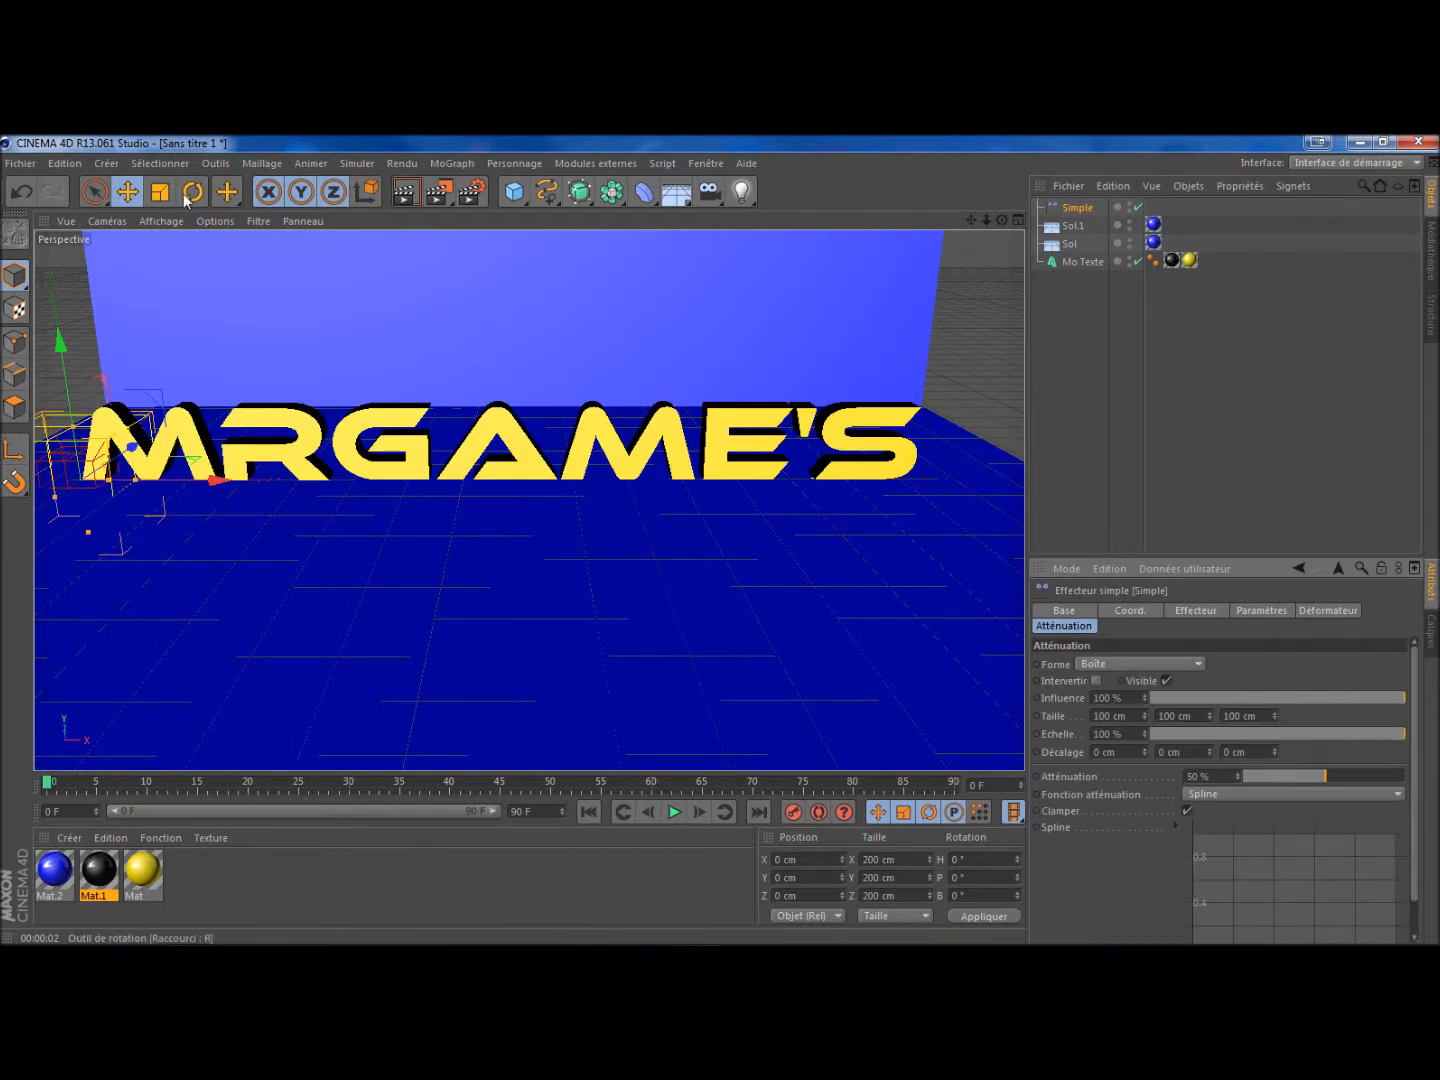
- Move the effector's box to the middle of the text at X about 743 cm and stretch it to about 1708 cm wide
left_click_drag(211, 479, 620, 492)
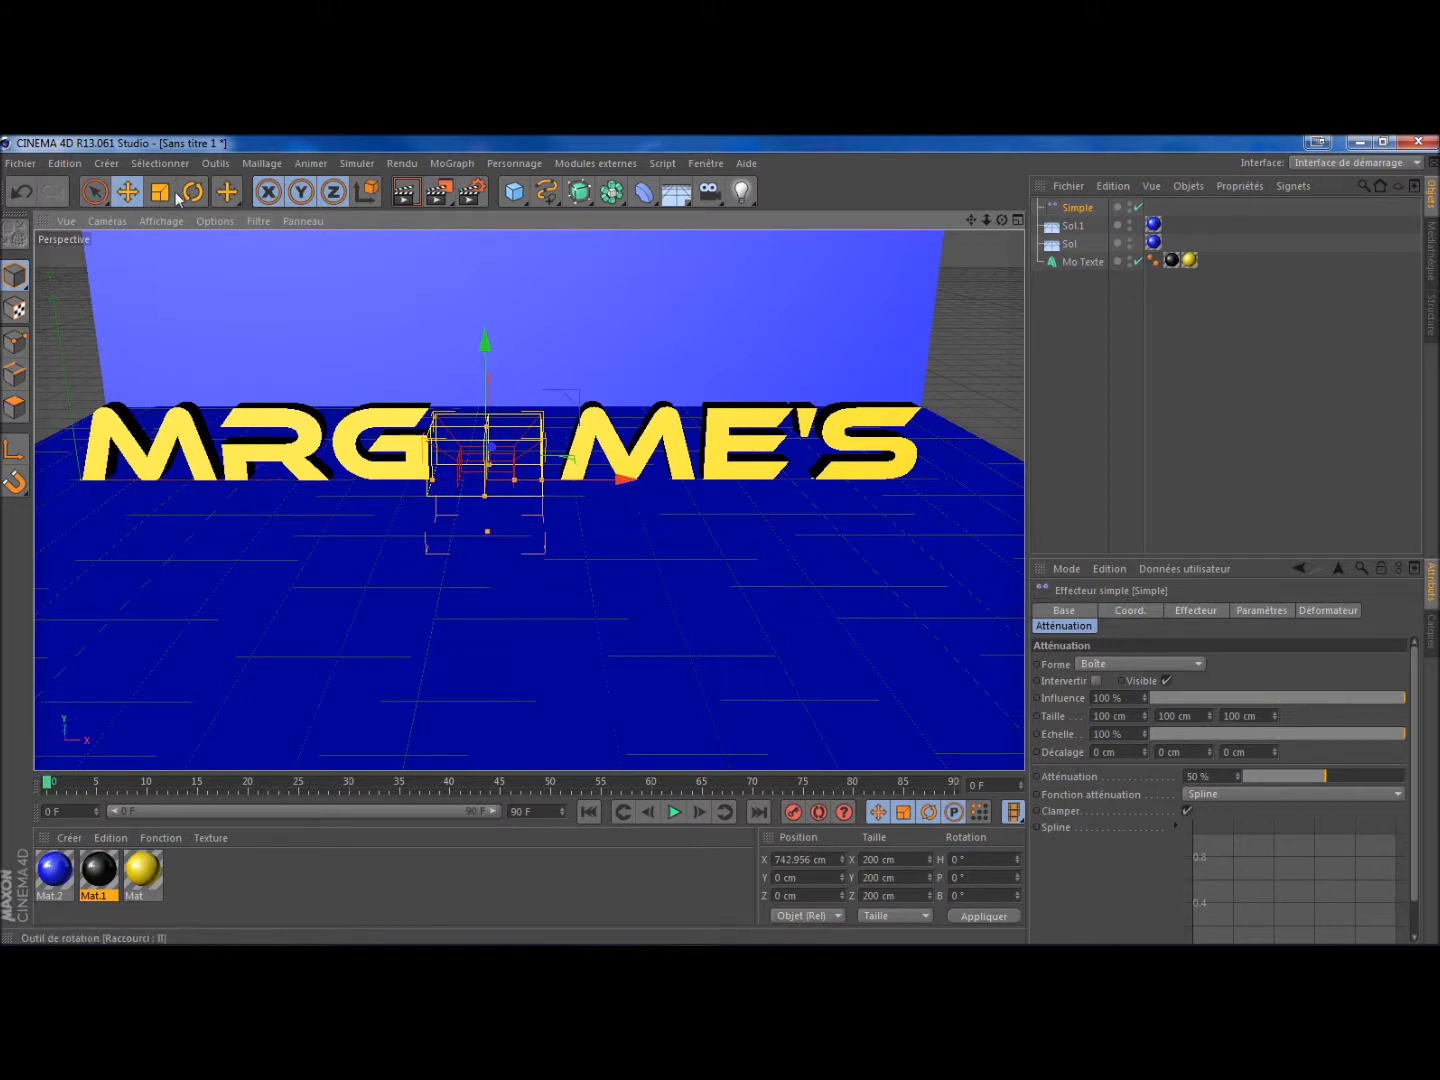
key("t")
left_click_drag(626, 490, 508, 491)
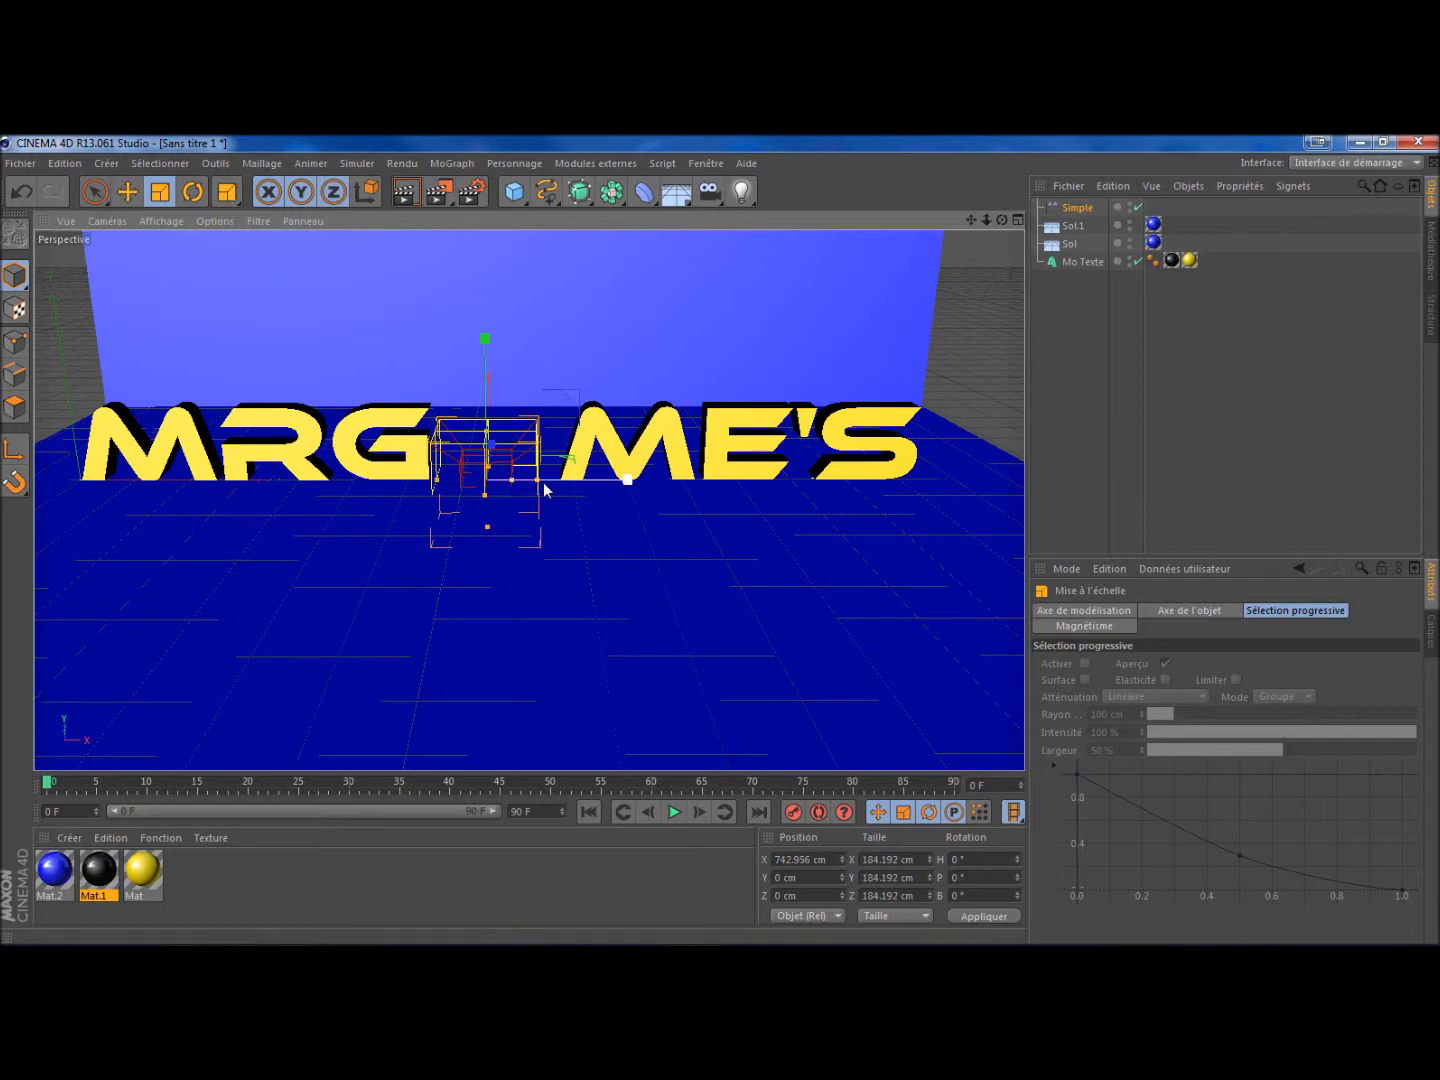
left_click_drag(545, 489, 955, 504)
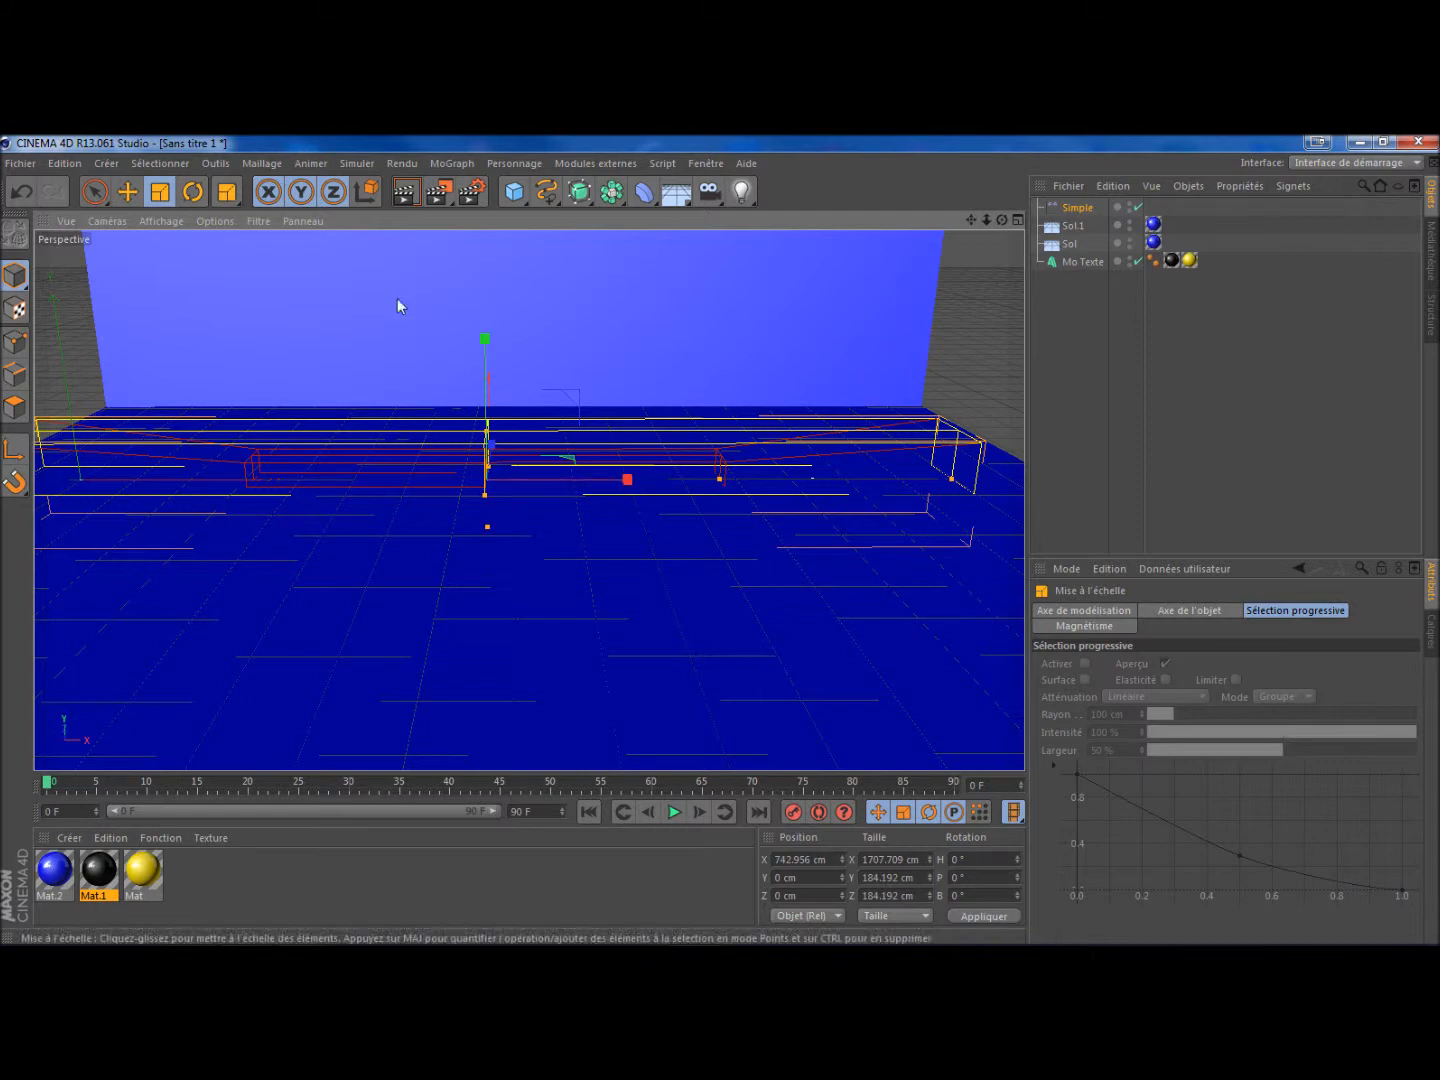
- Keyframe the effector at X about 825 cm on frame 0 and at X about 2494 cm on frame 20
key("e")
left_click_drag(627, 488, 672, 541)
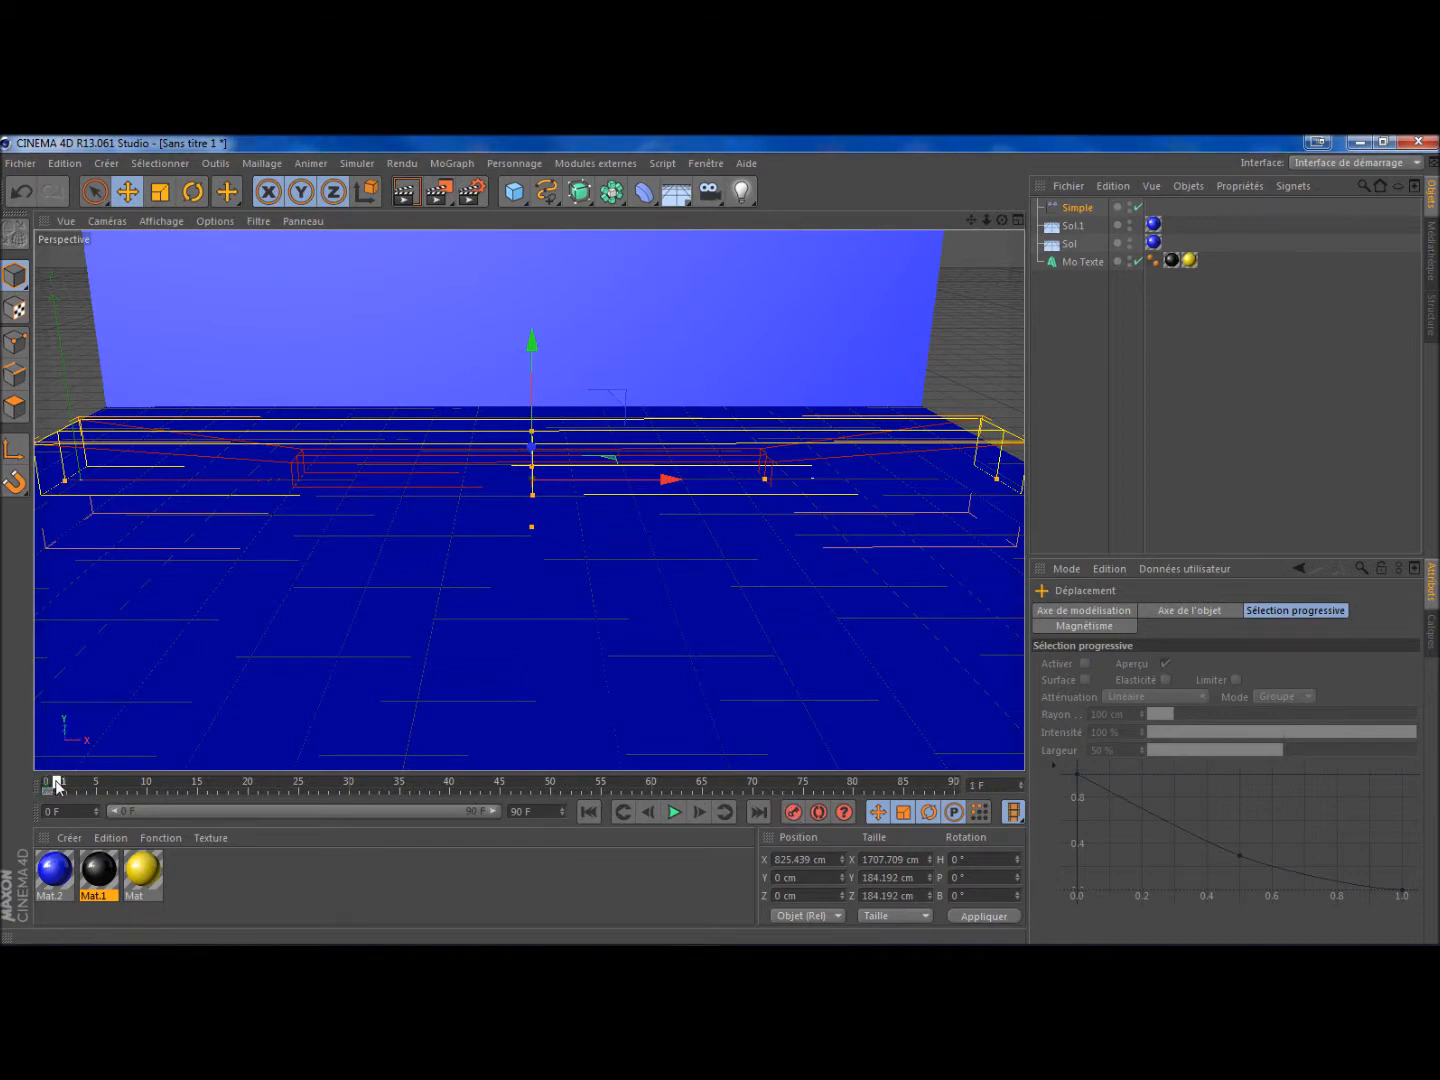
left_click_drag(47, 786, 249, 792)
left_click_drag(669, 481, 1020, 505)
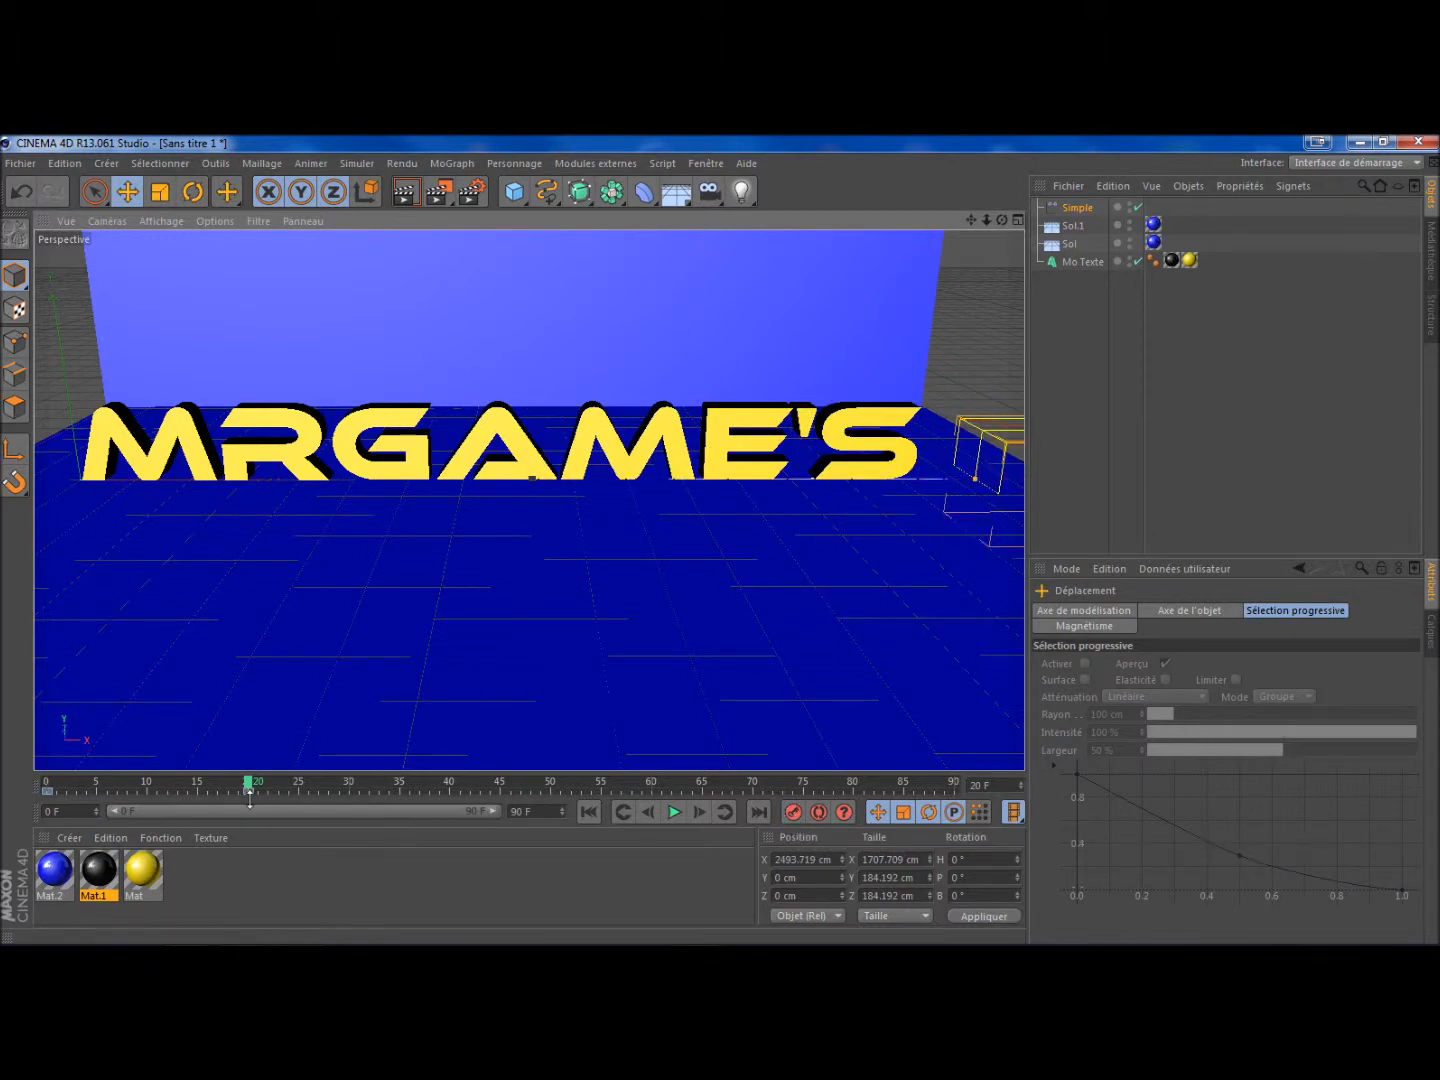
- At frame 40, move the effector back over the text to X about 662 cm and record a keyframe
left_click_drag(249, 788, 359, 785)
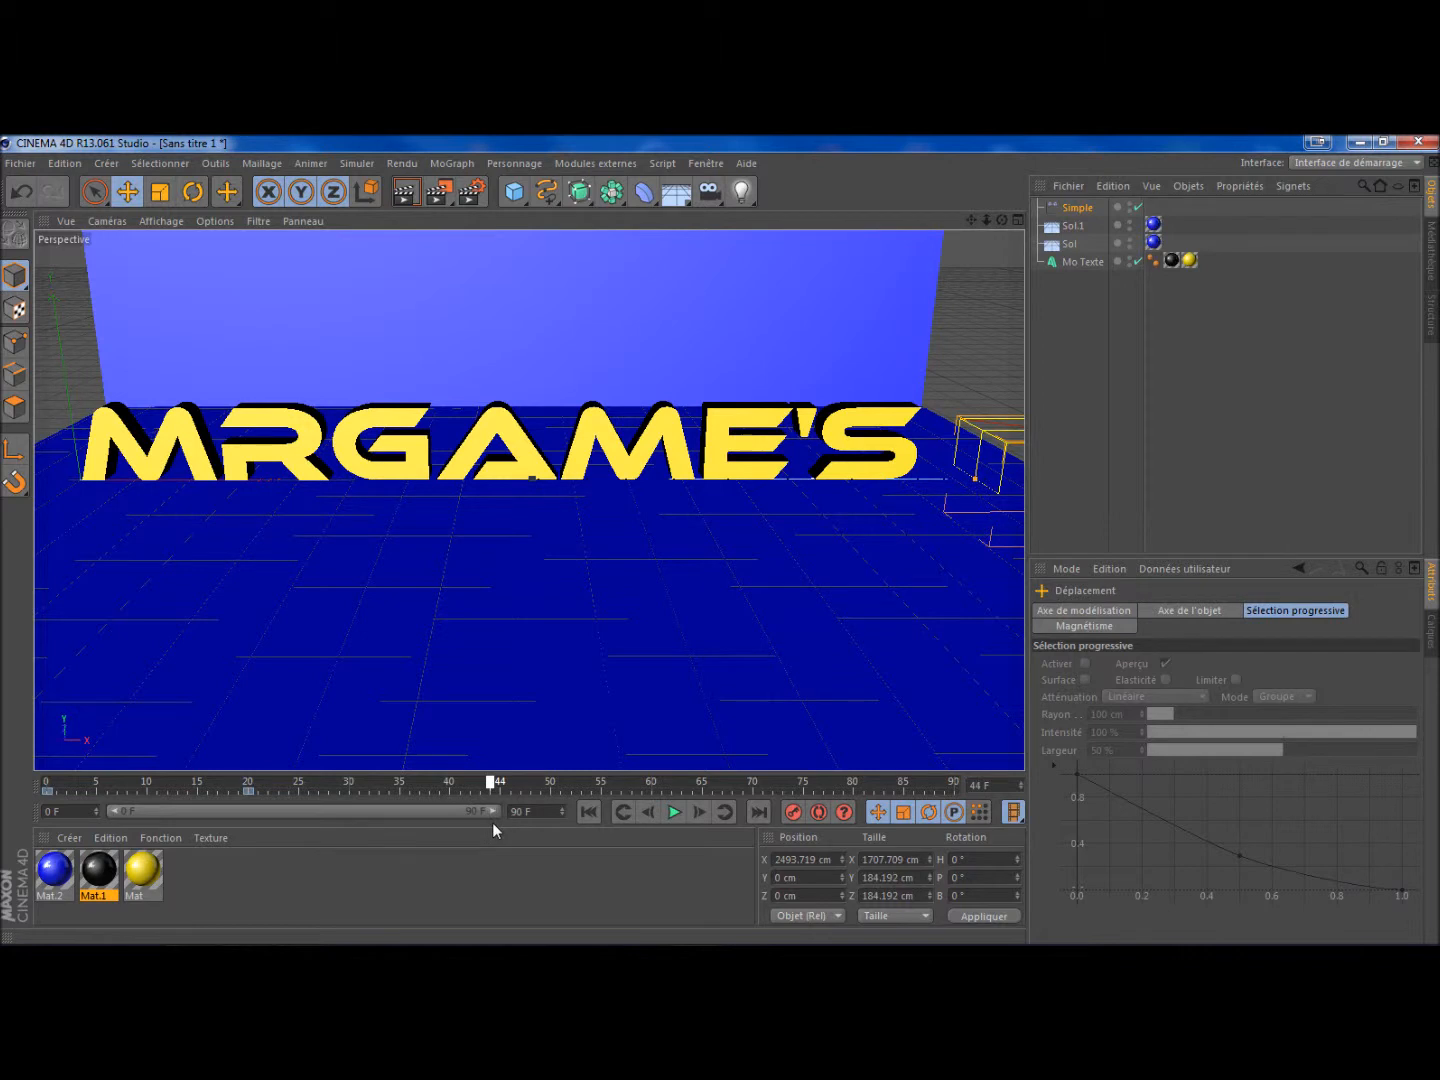
left_click_drag(470, 786, 449, 794)
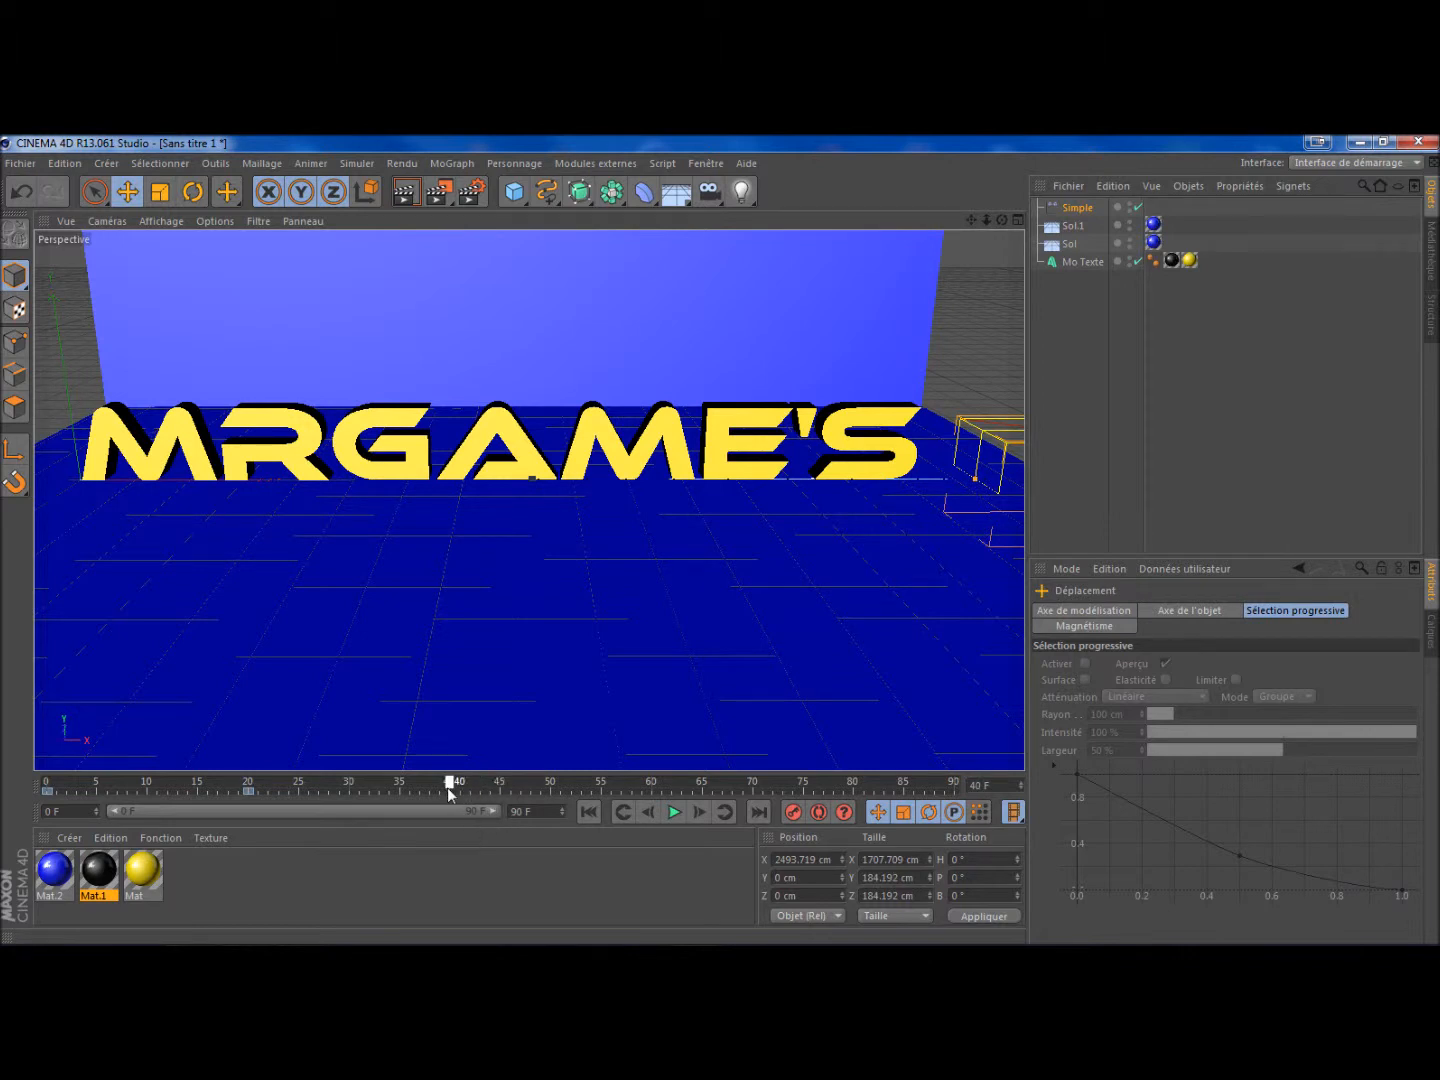
left_click(794, 814)
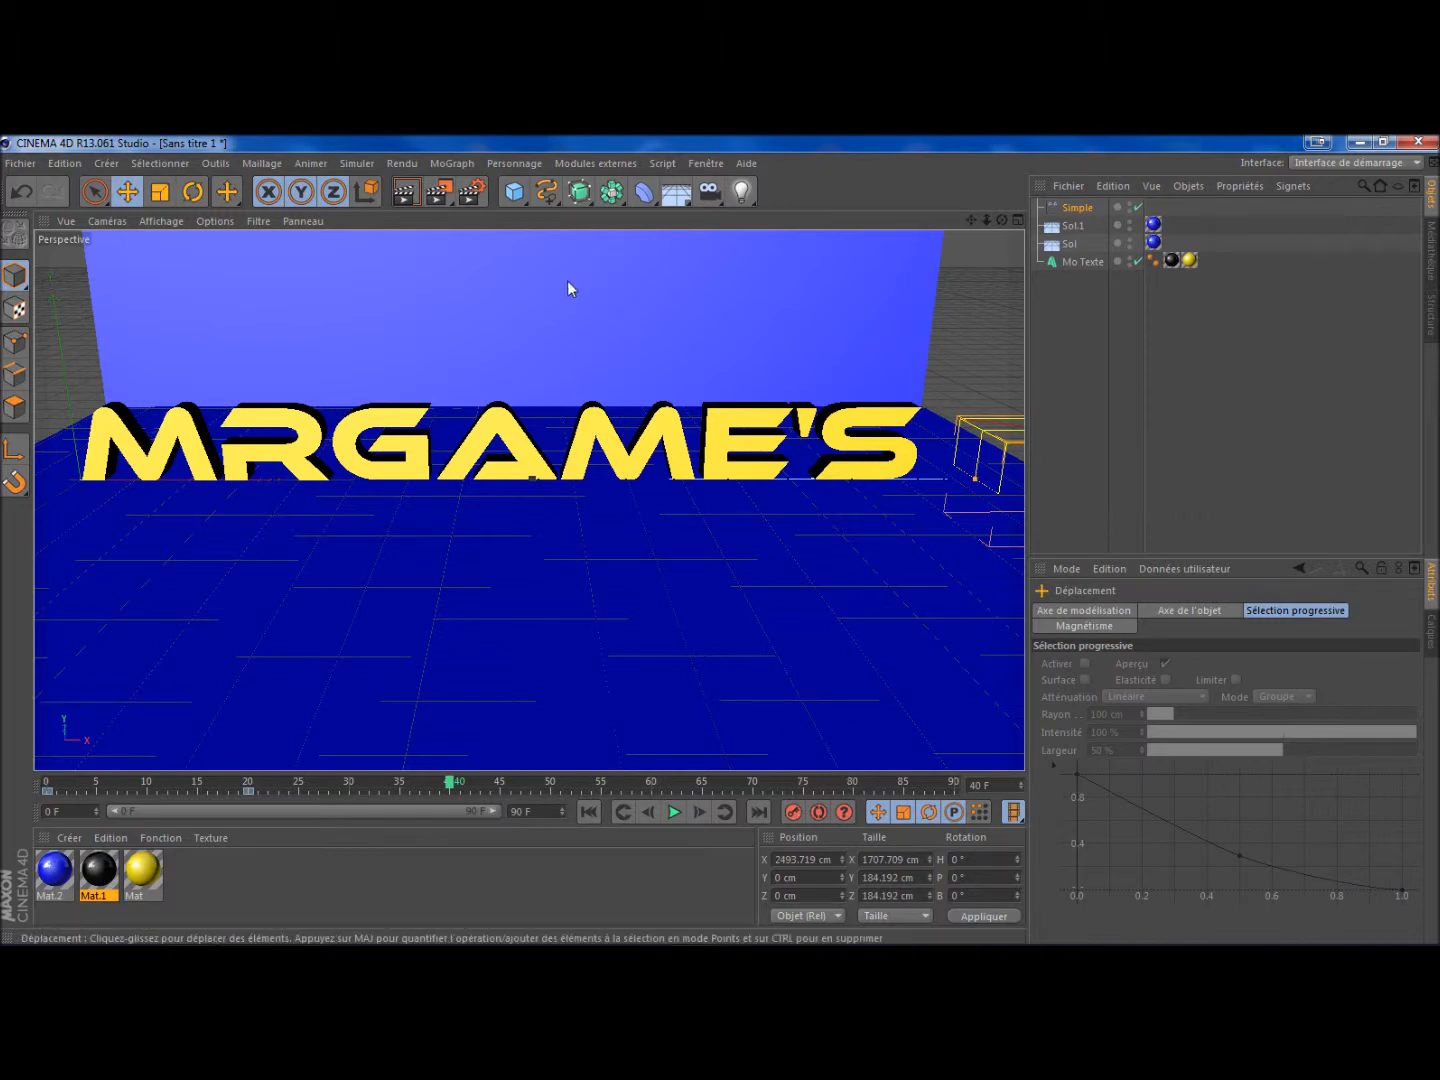
left_click_drag(971, 220, 528, 496)
left_click_drag(1007, 505, 437, 506)
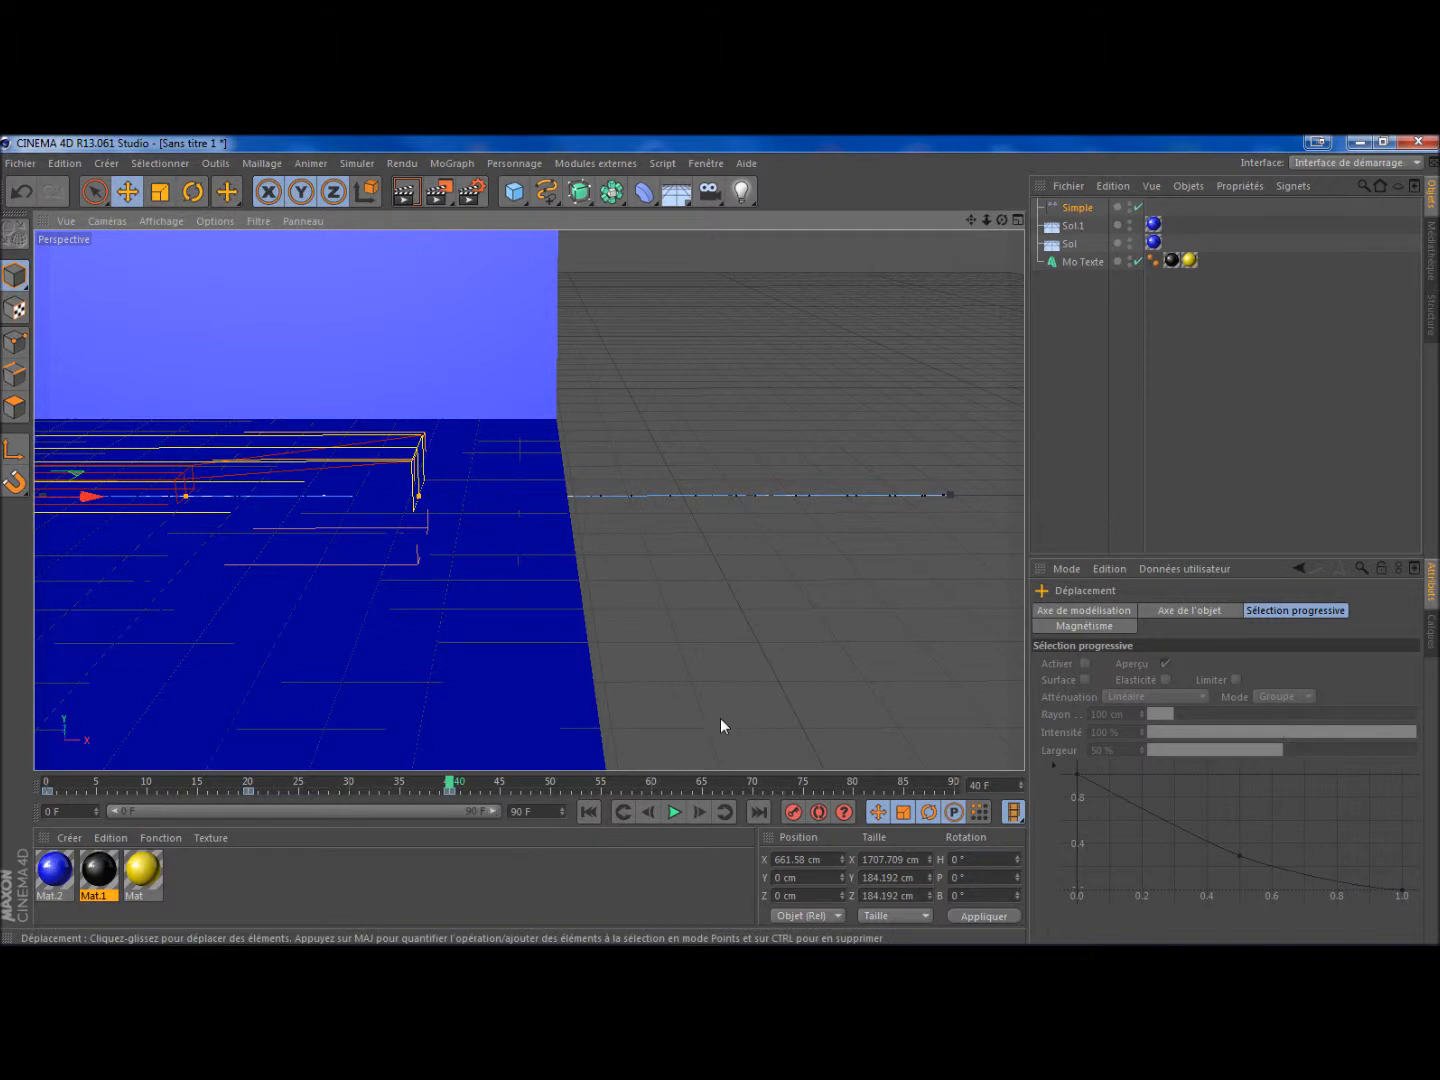
left_click_drag(970, 221, 1427, 231)
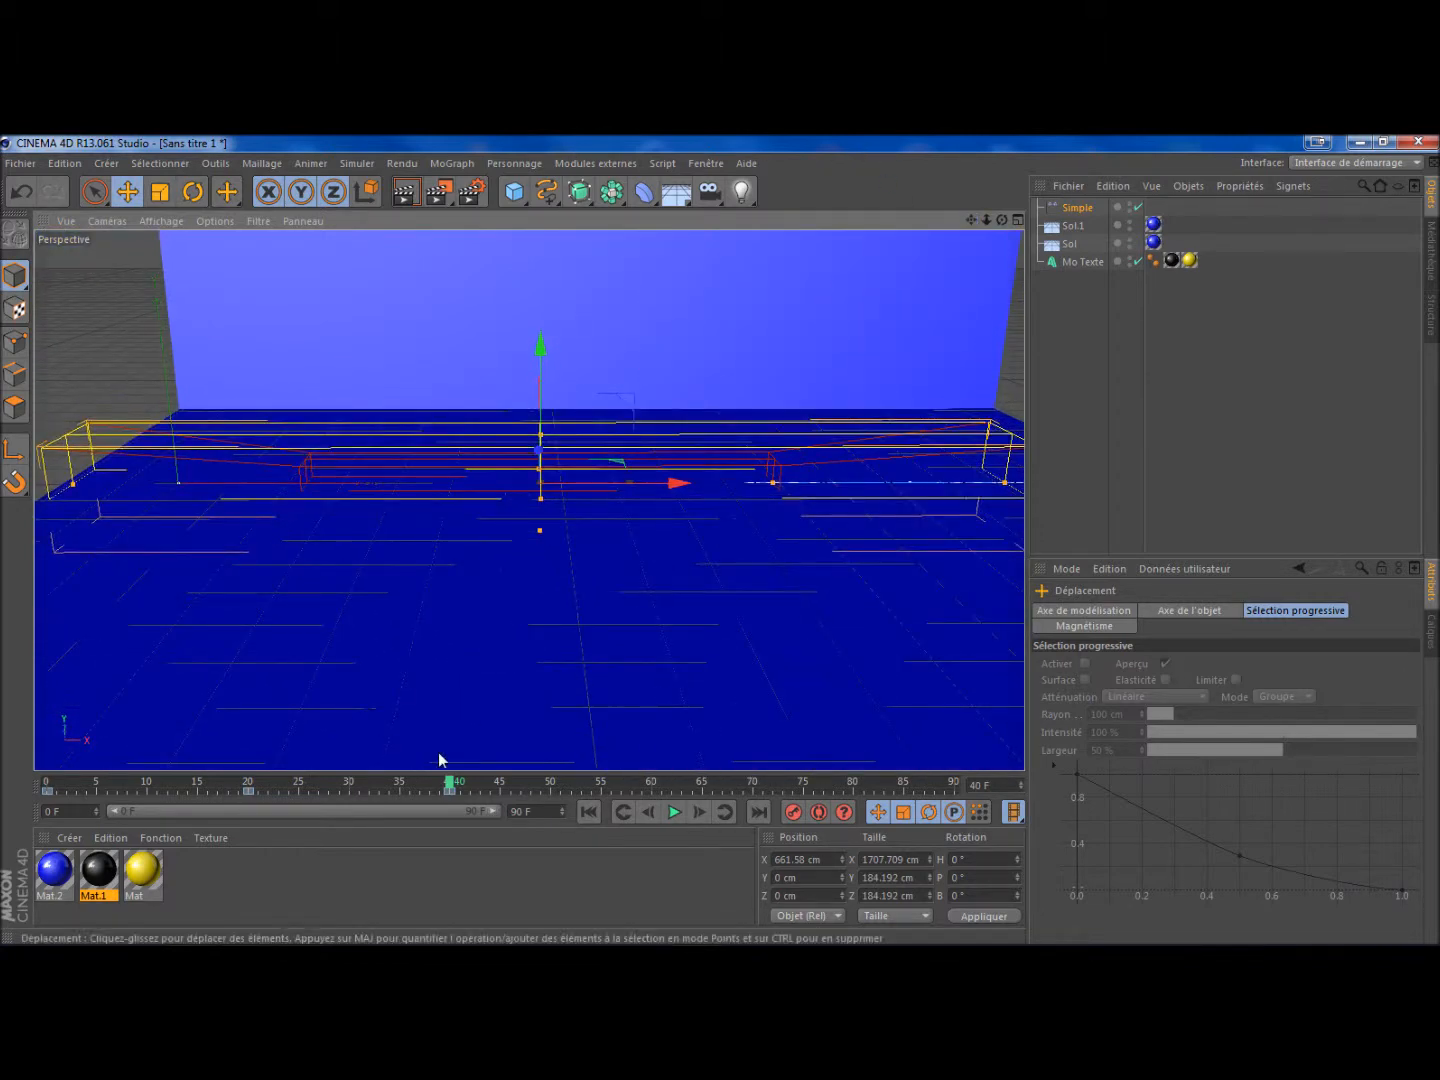
- Play the animation from frame 0 to check how the letters drop in
left_click(48, 781)
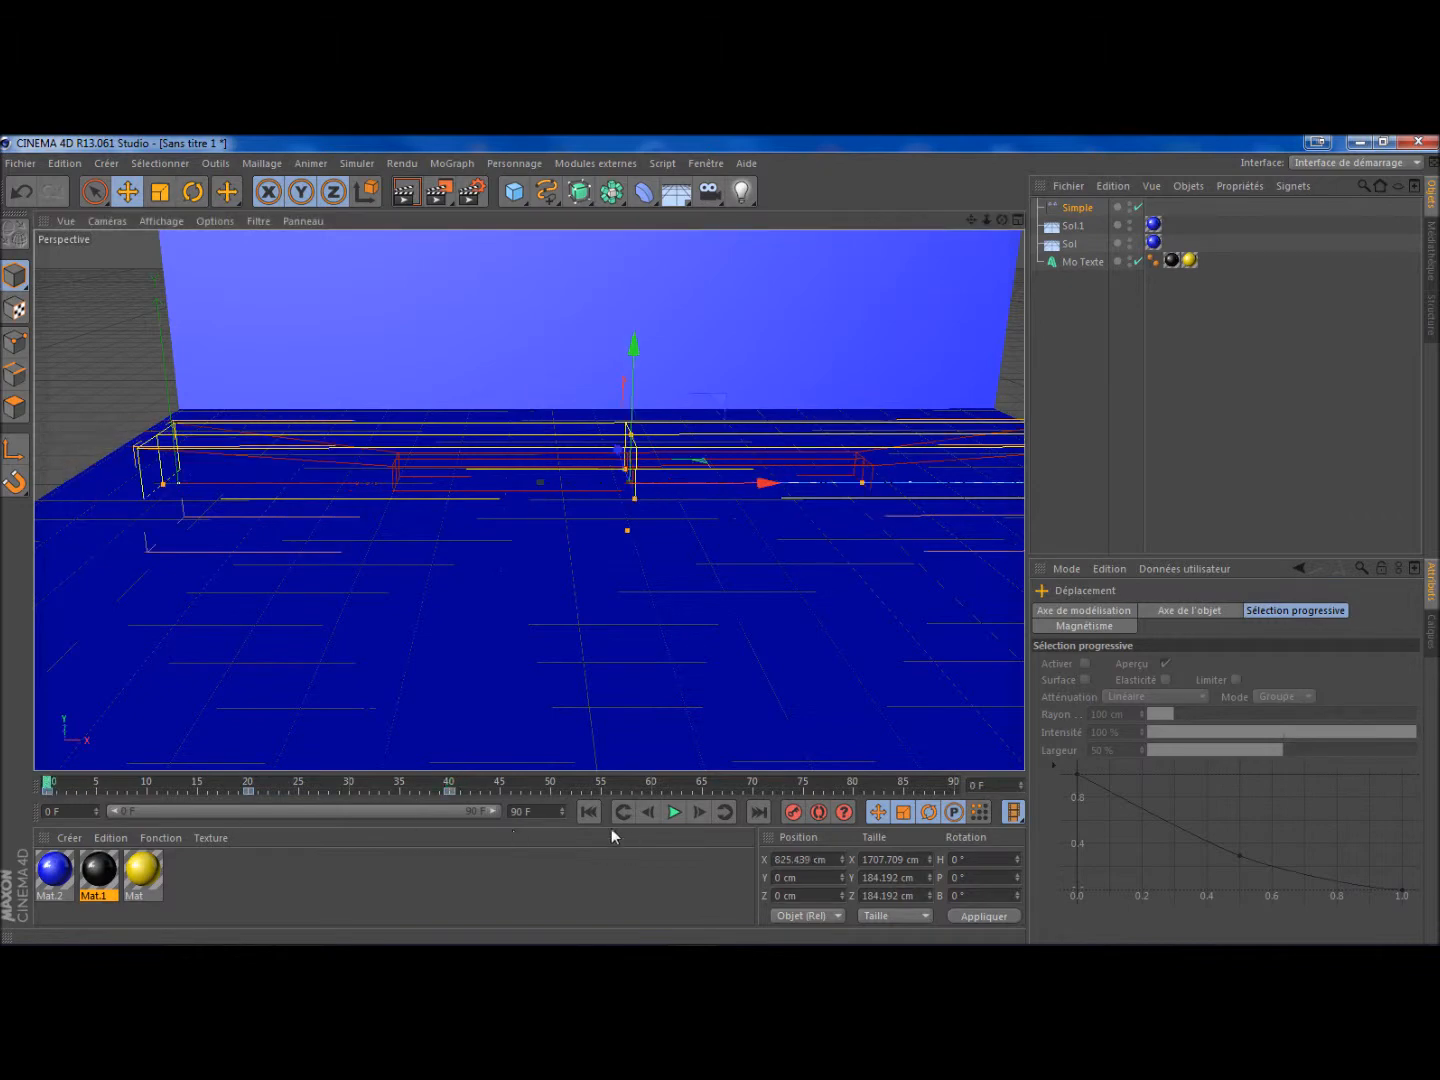
left_click(675, 811)
left_click(675, 812)
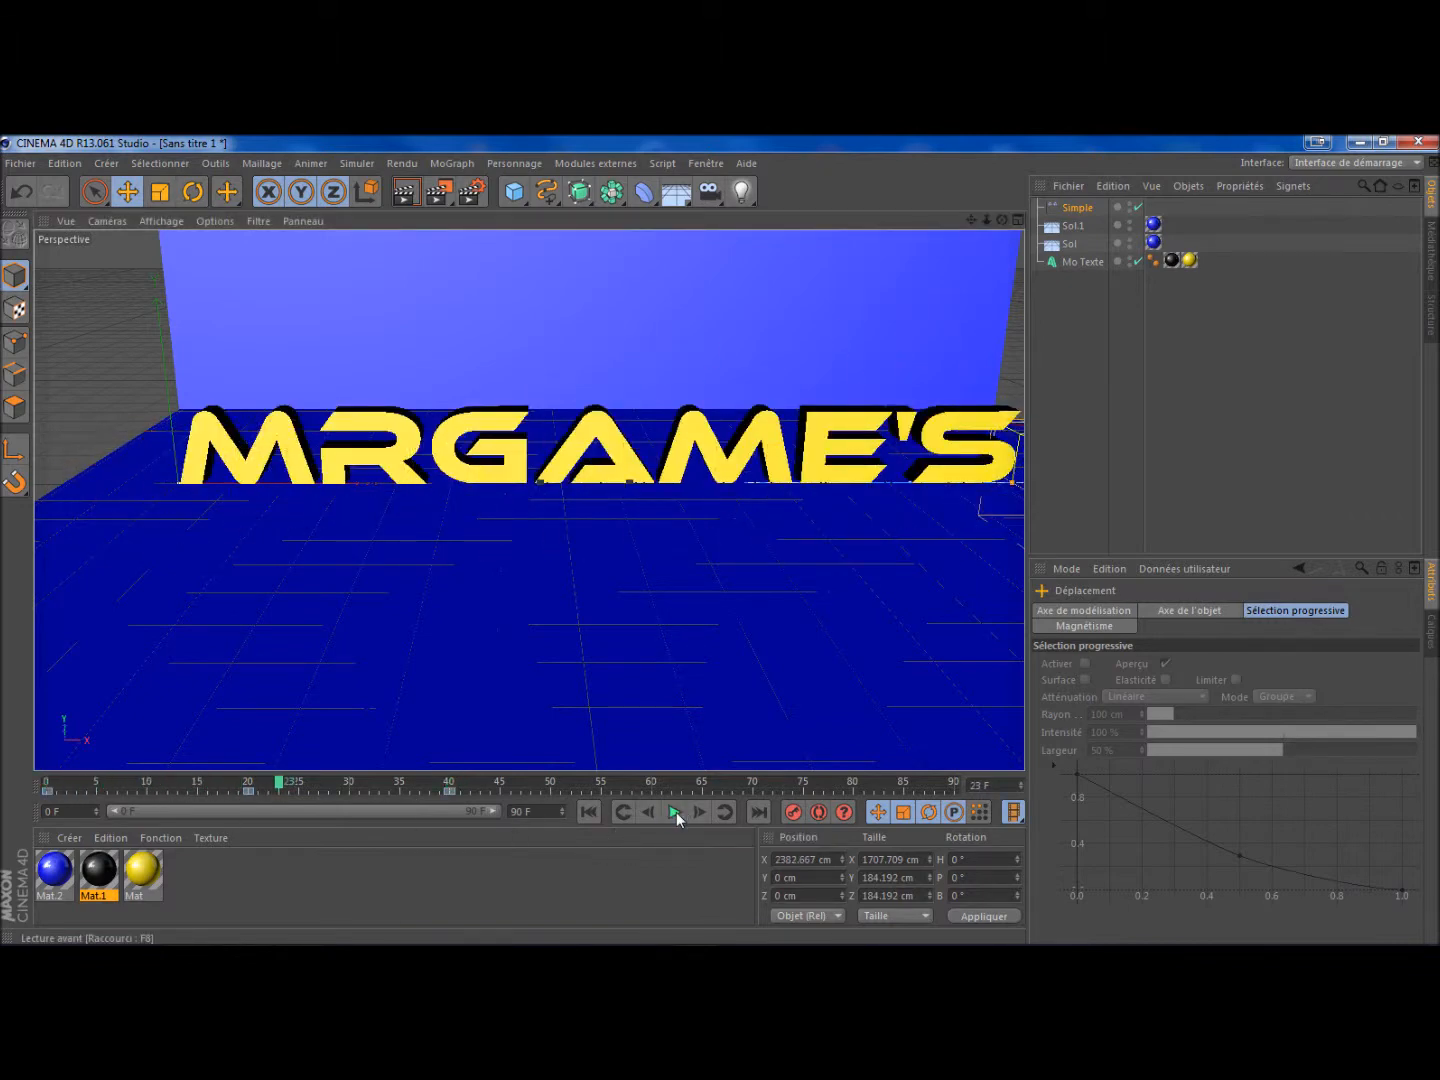
- Extend the animation to 200 frames and expand the timeline to show the full range
type("200")
key("Return")
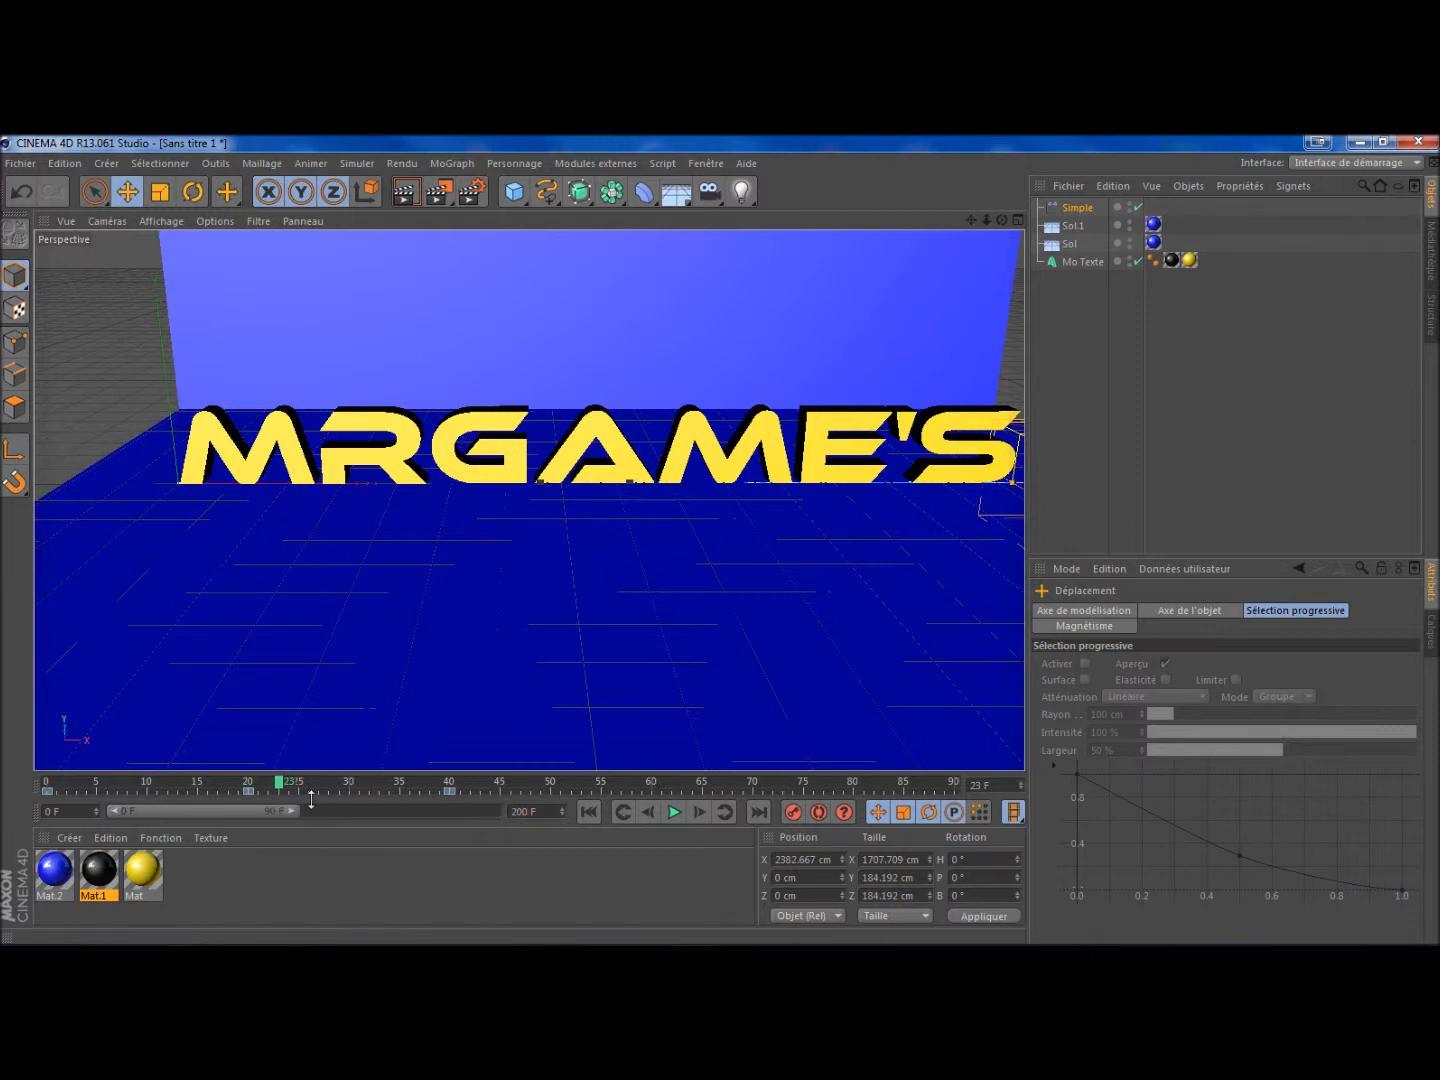
left_click_drag(294, 811, 565, 819)
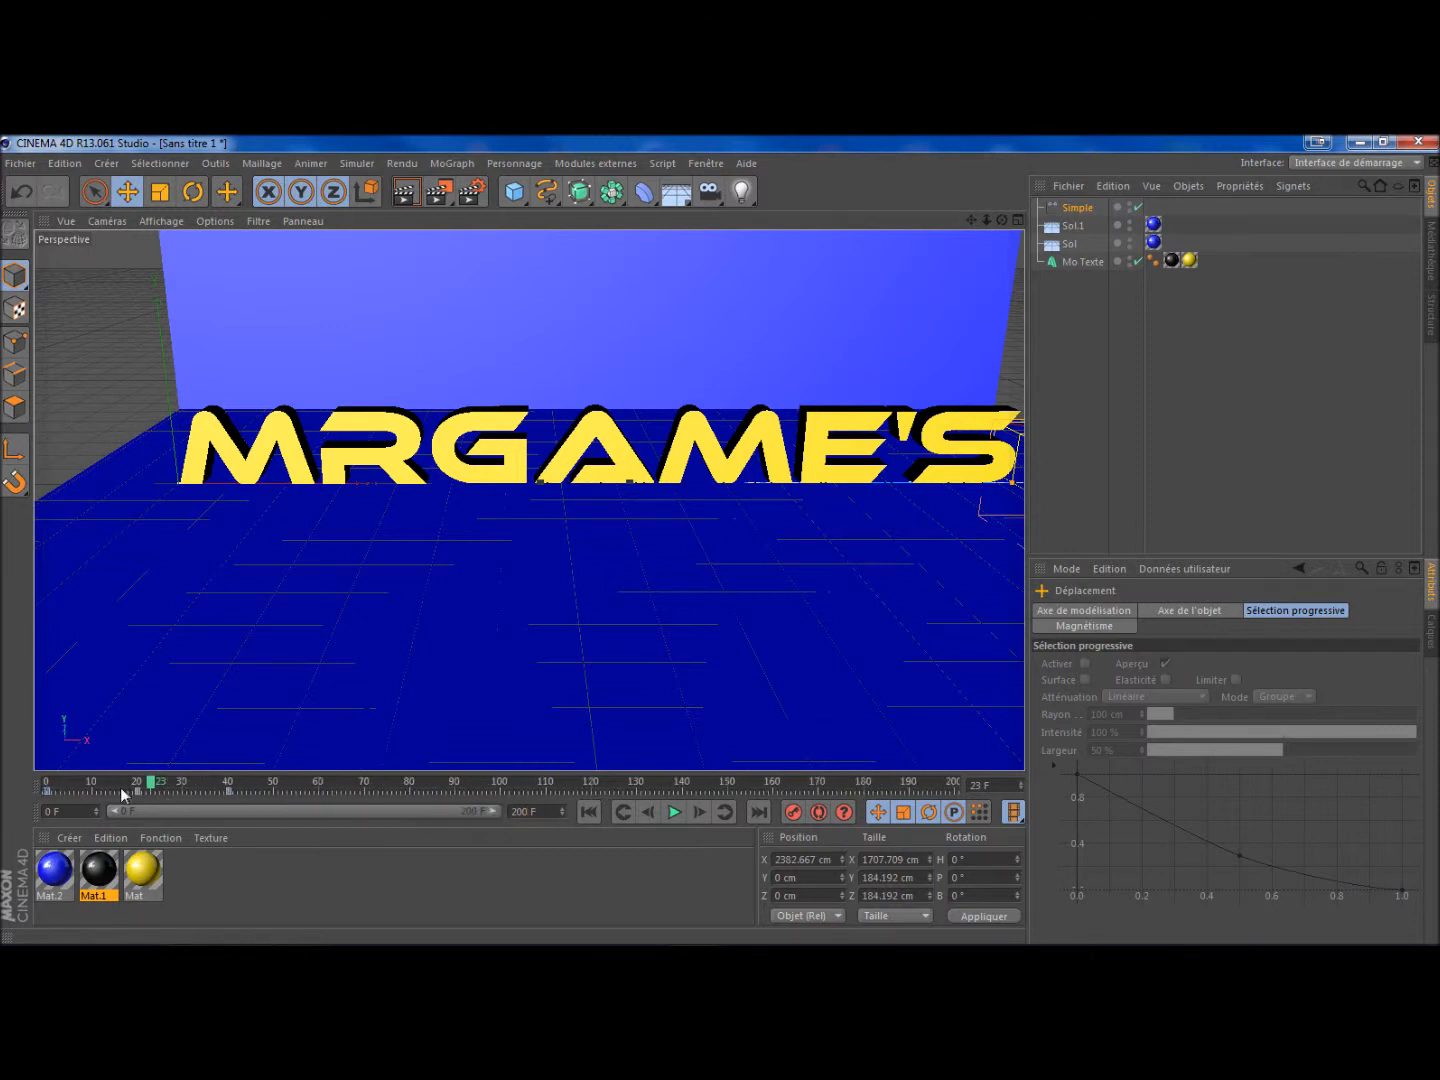
- Retime the effector's last keyframe to frame 100 and the middle one to about frame 52, and play the animation from the start
left_click_drag(231, 791, 502, 794)
left_click_drag(183, 797, 274, 796)
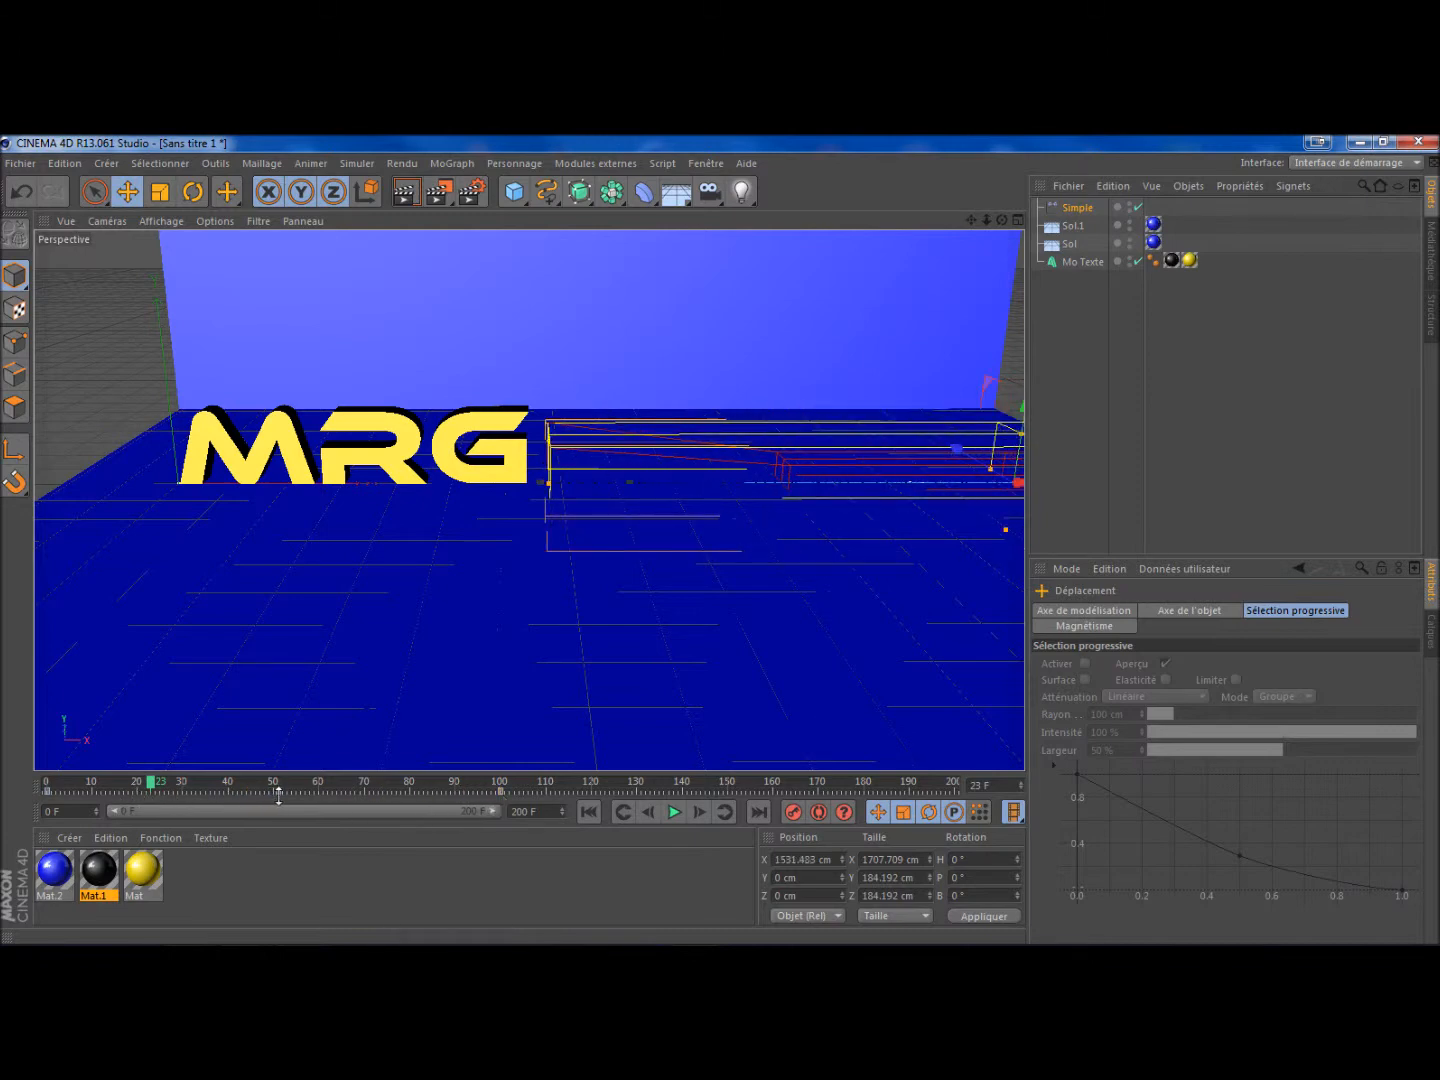
left_click(48, 788)
left_click(674, 812)
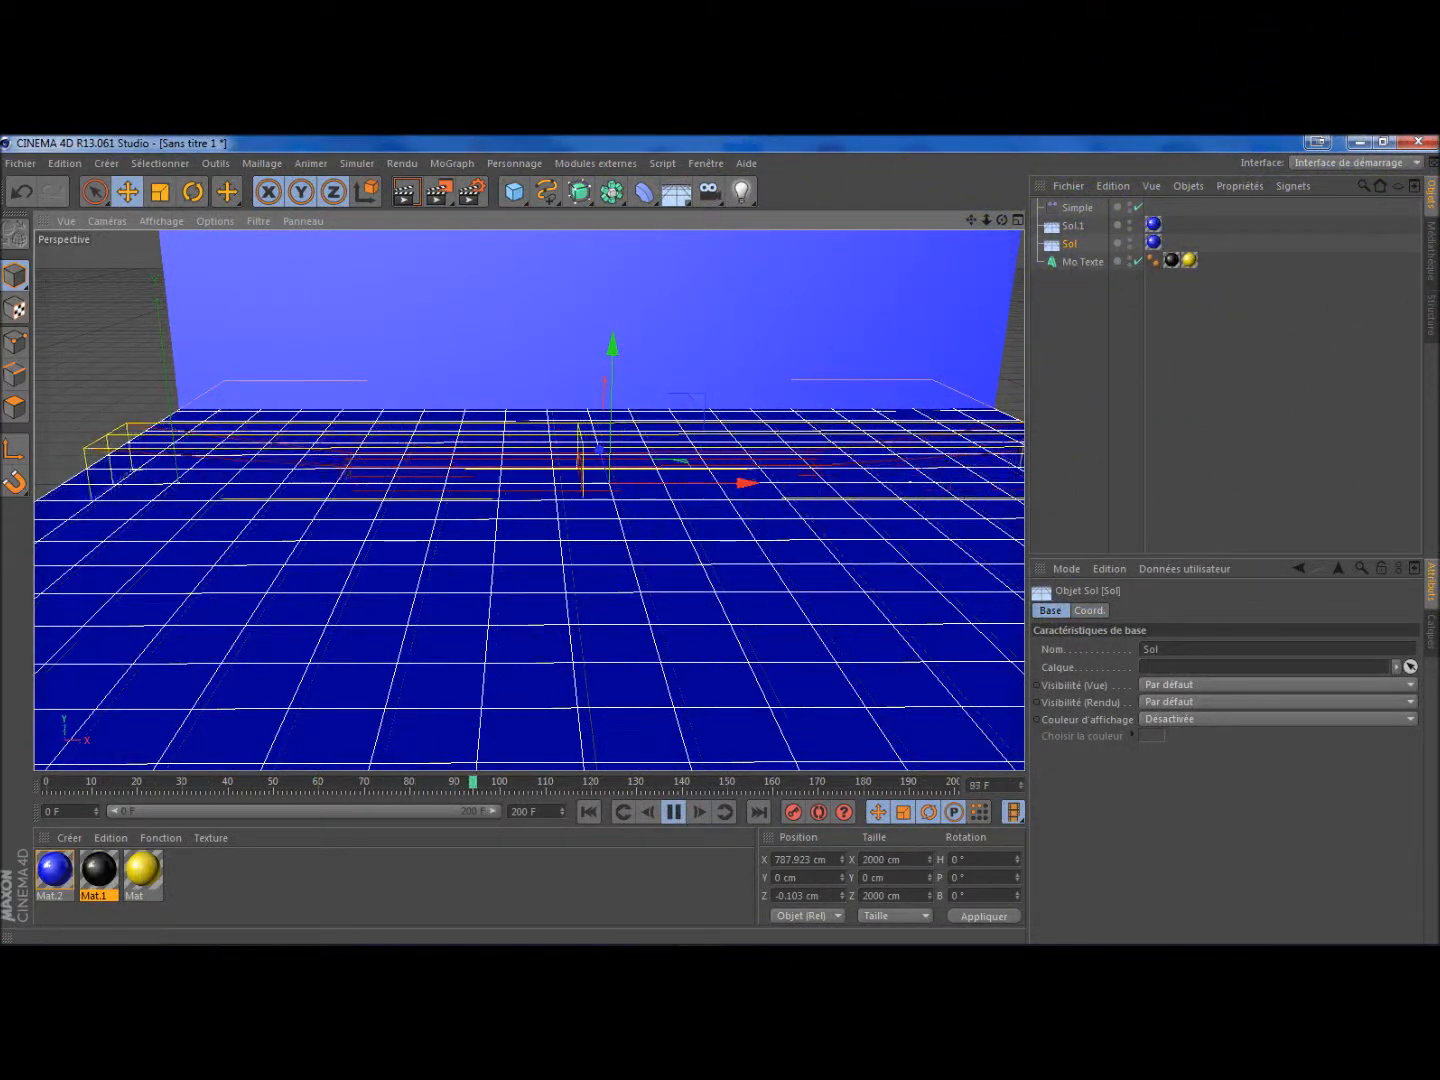
- Replay the letter animation from frame 0 and check the Simple effector's keyframes on the timeline
left_click(674, 812)
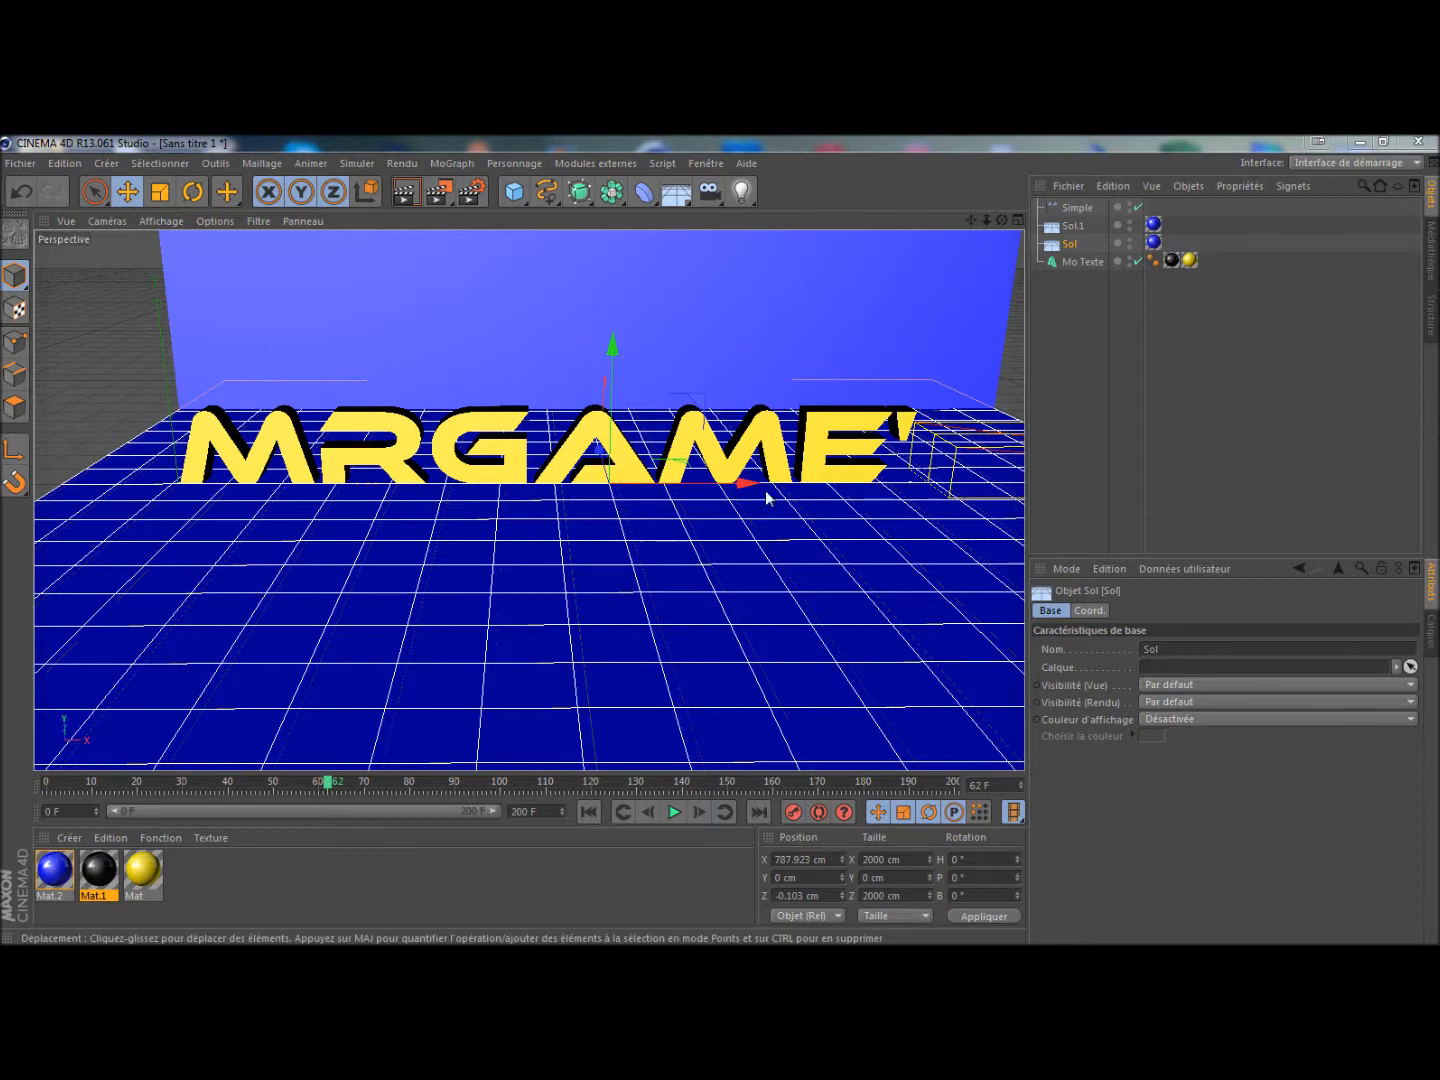
left_click(46, 784)
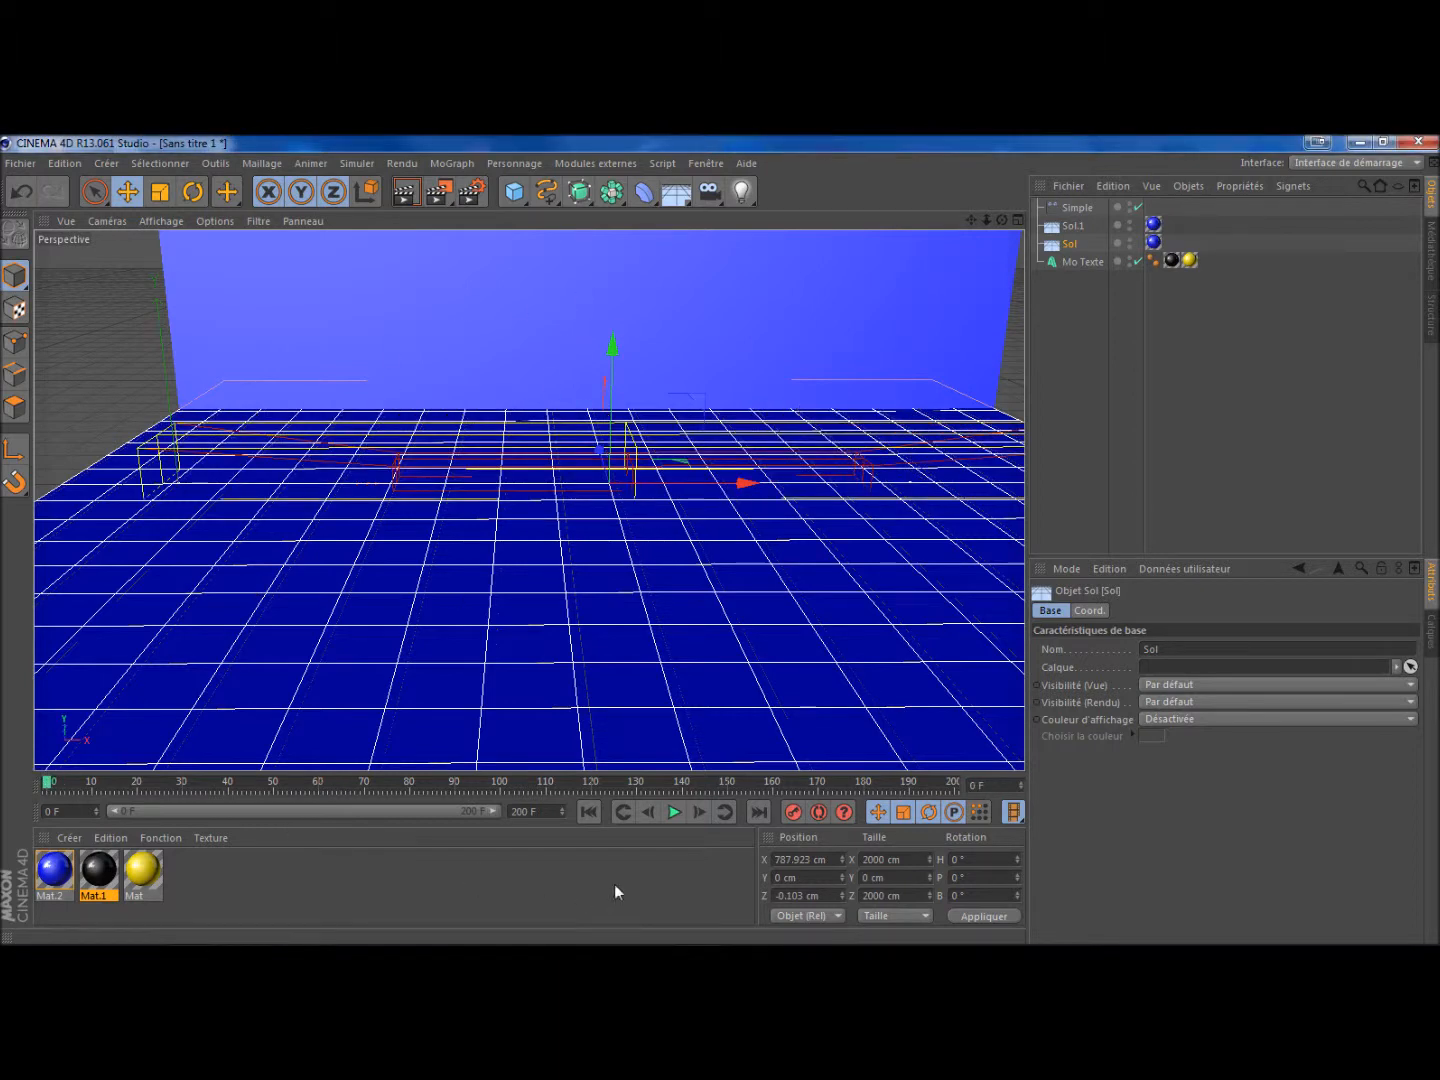
left_click(674, 812)
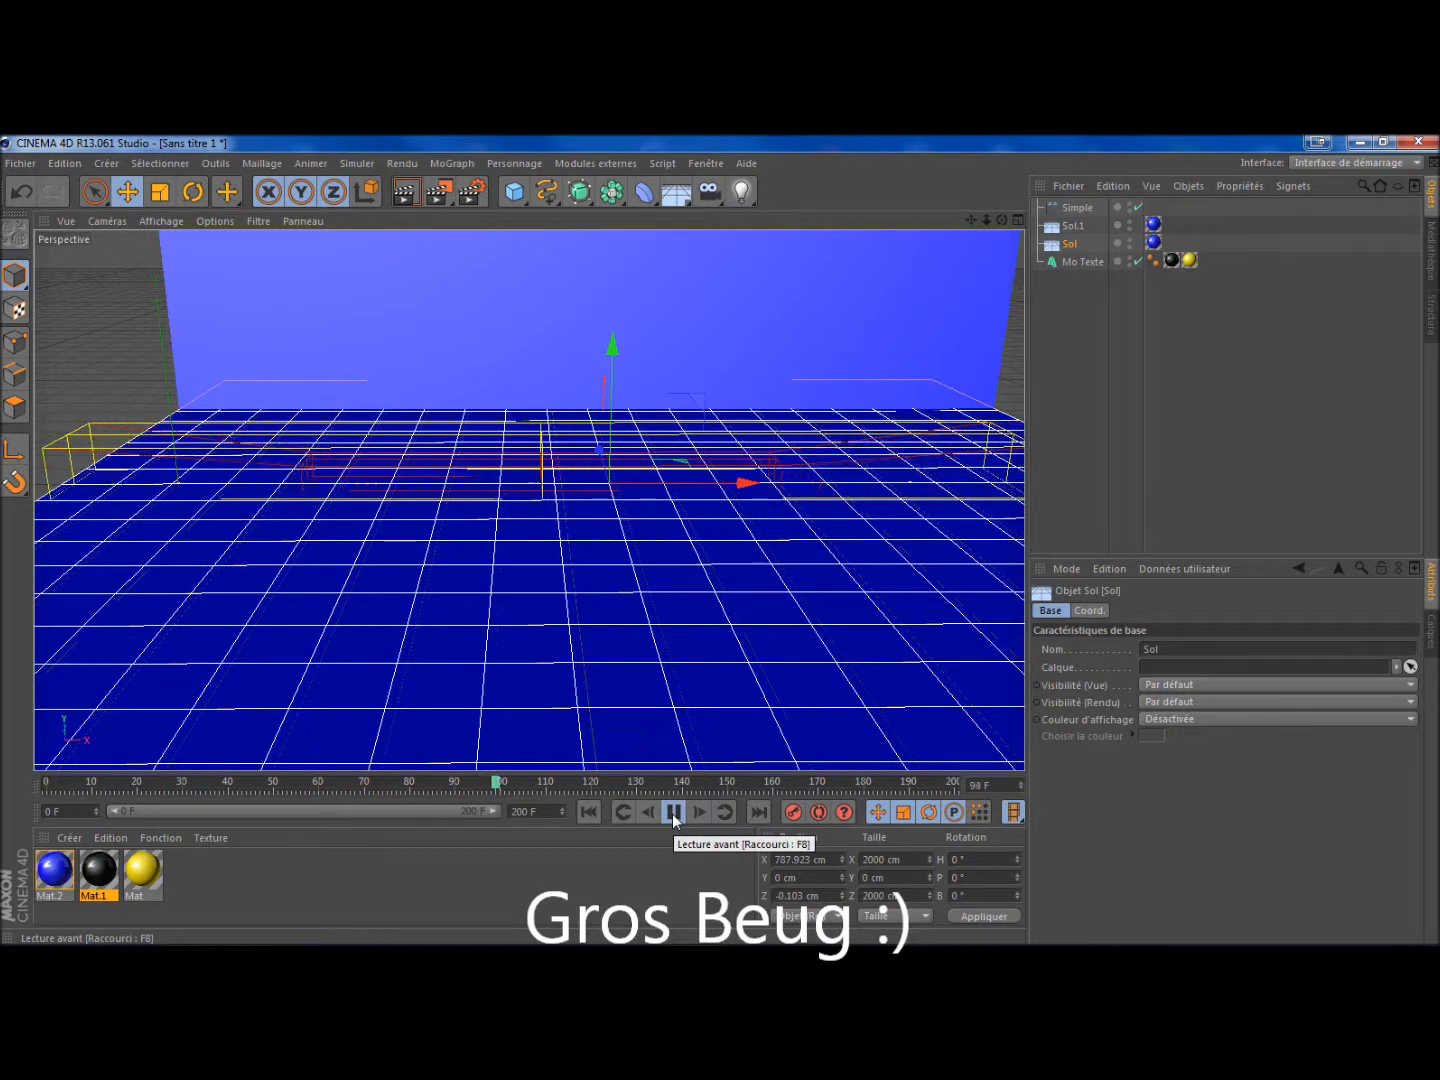
left_click(674, 813)
left_click_drag(522, 783, 42, 779)
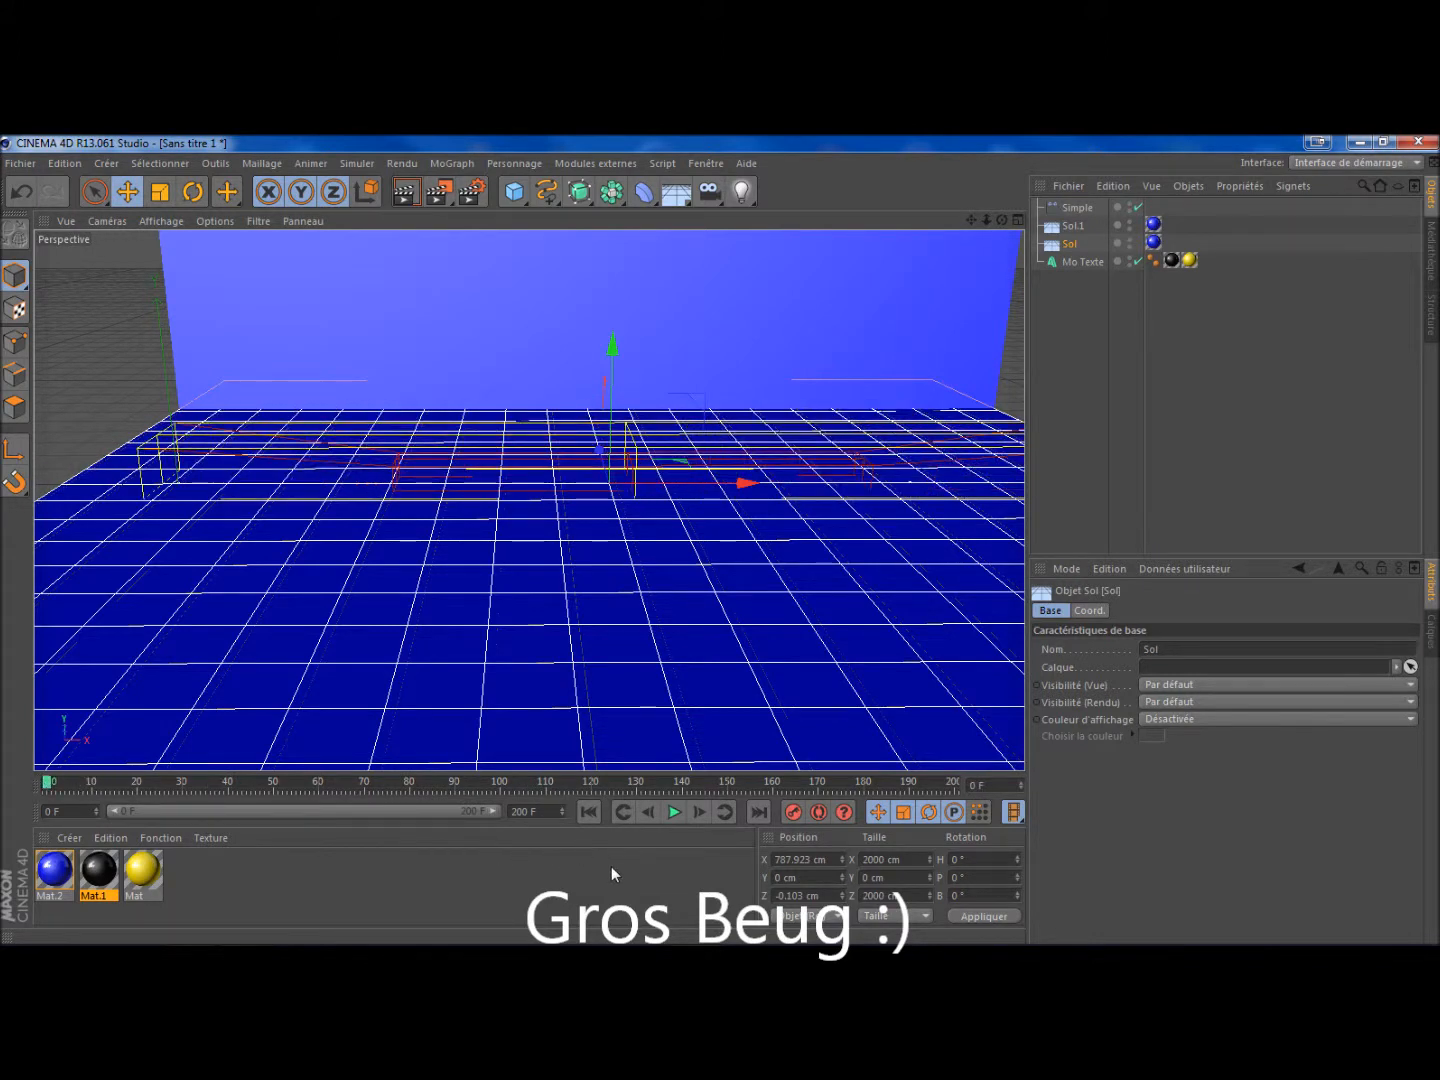
left_click(1073, 208)
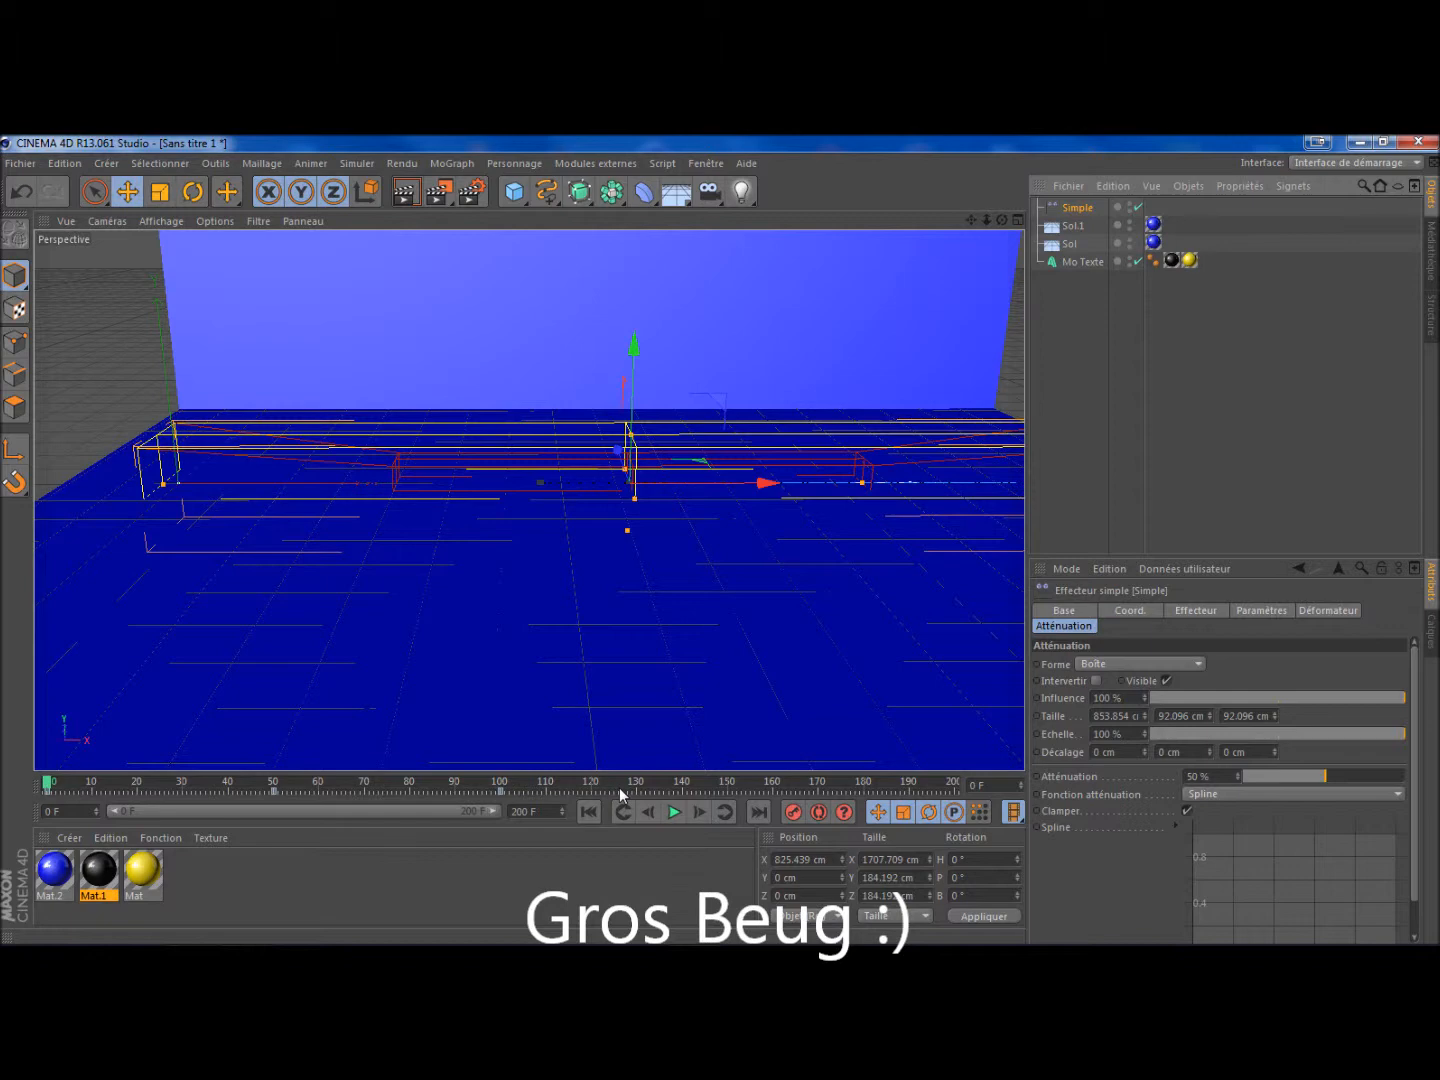
left_click(675, 812)
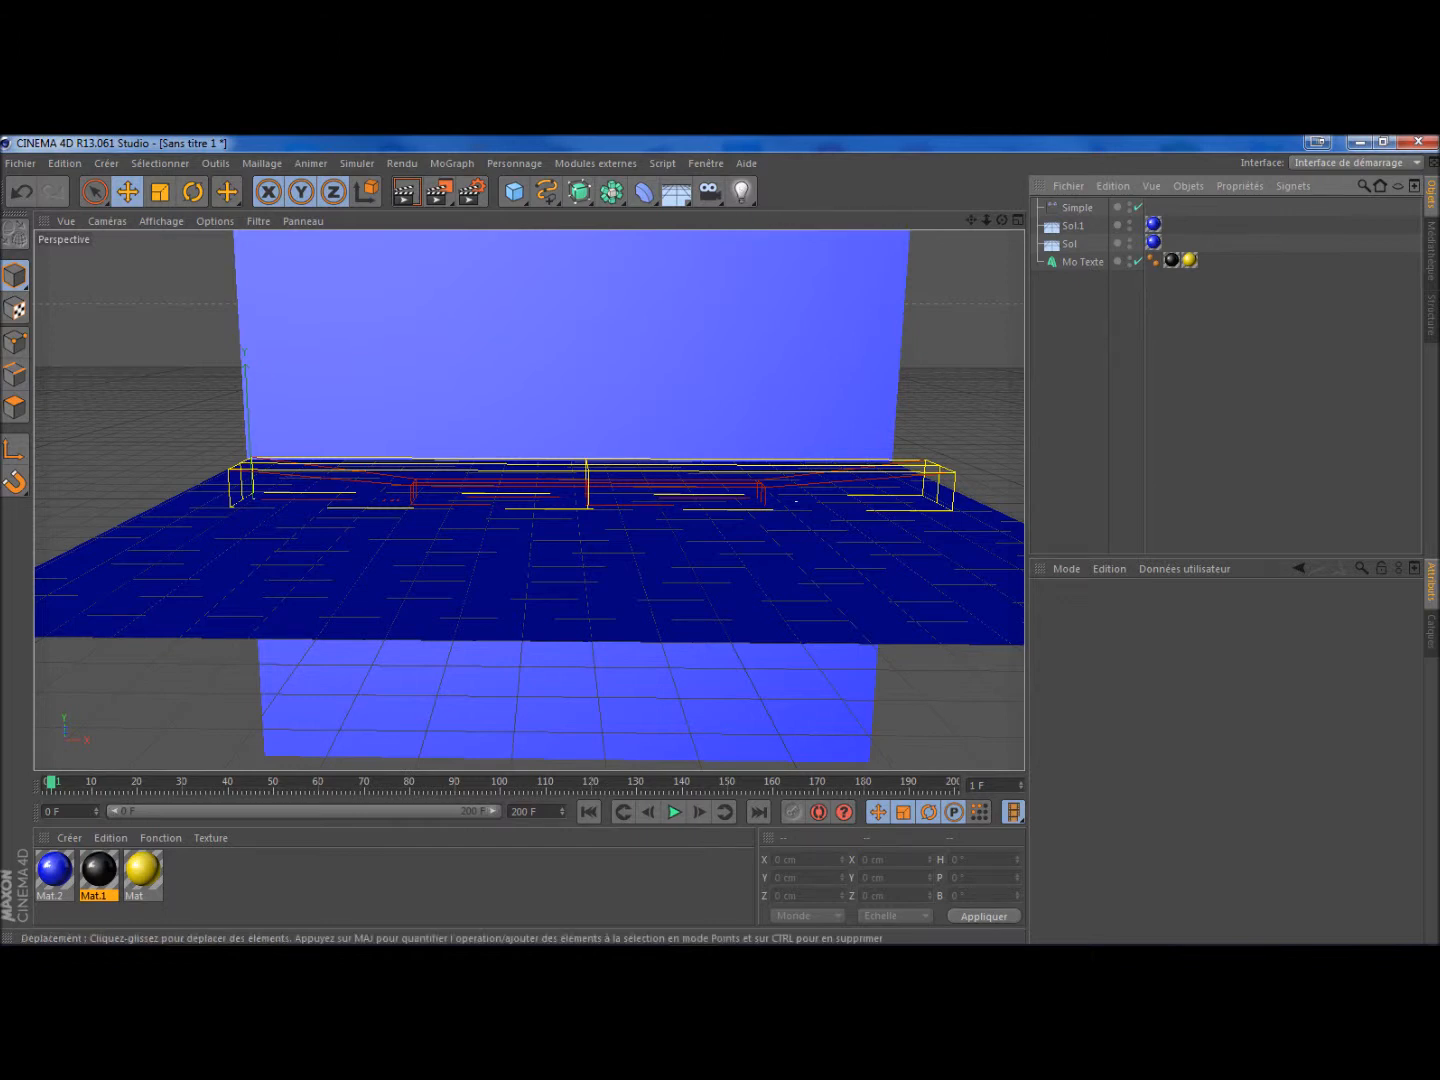
- Add a light, move it below the floor to about X 816, Y -604, Z 109 cm, and record a keyframe at frame 0
left_click(742, 192)
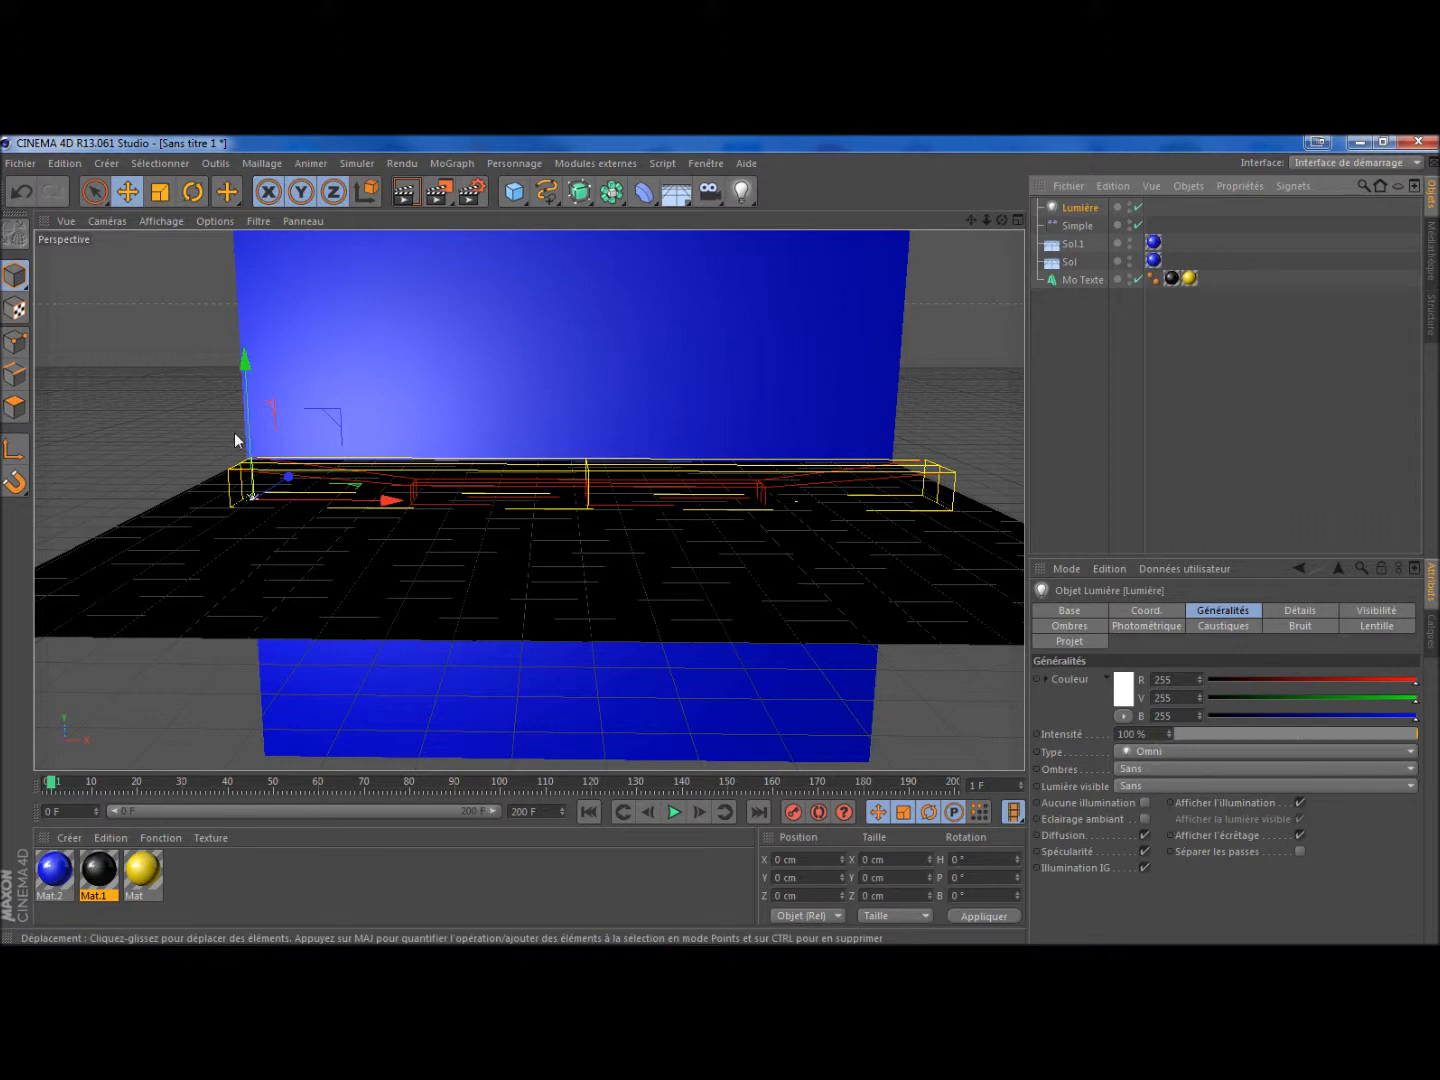
left_click_drag(388, 499, 716, 509)
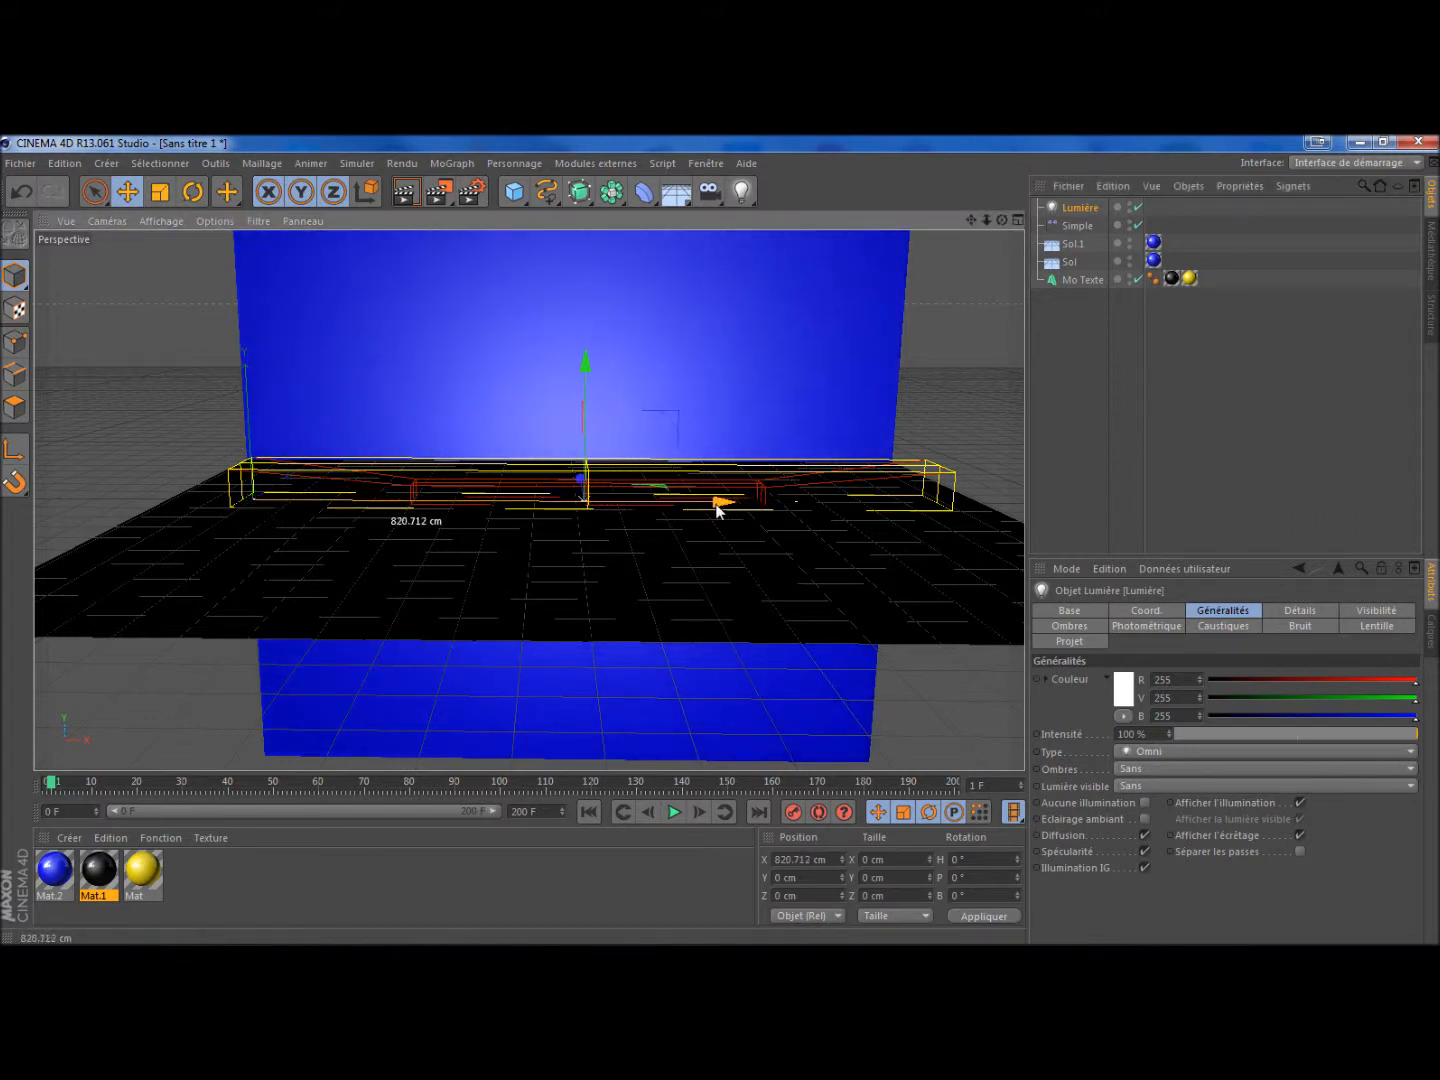
left_click_drag(583, 365, 625, 610)
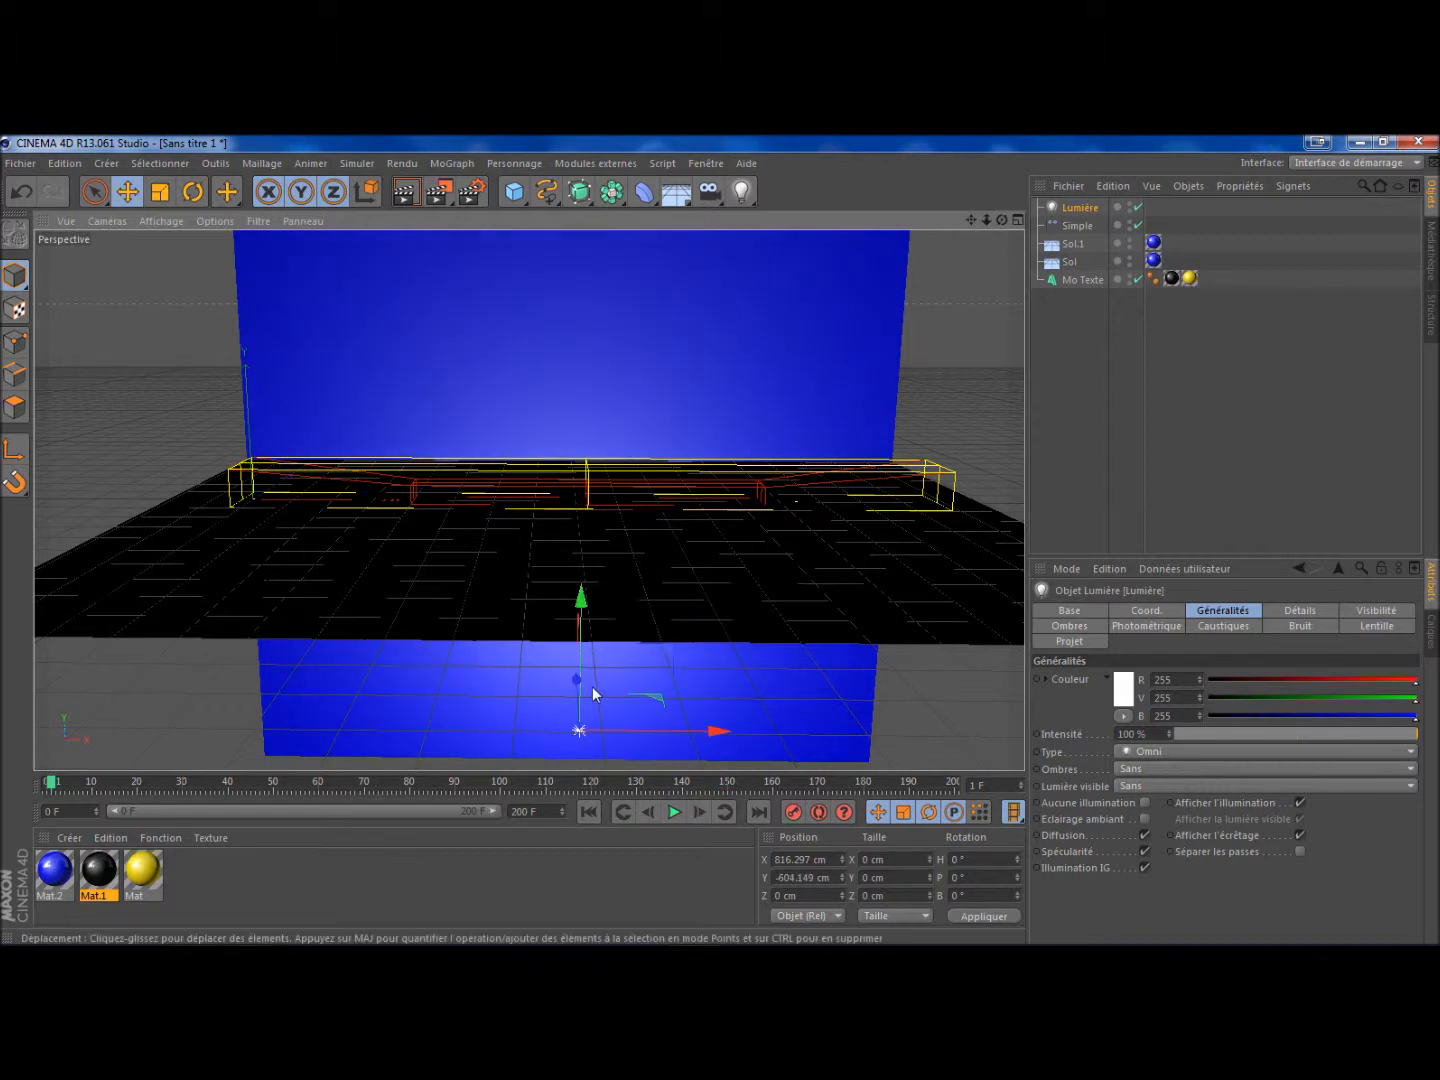
left_click_drag(578, 689, 612, 664)
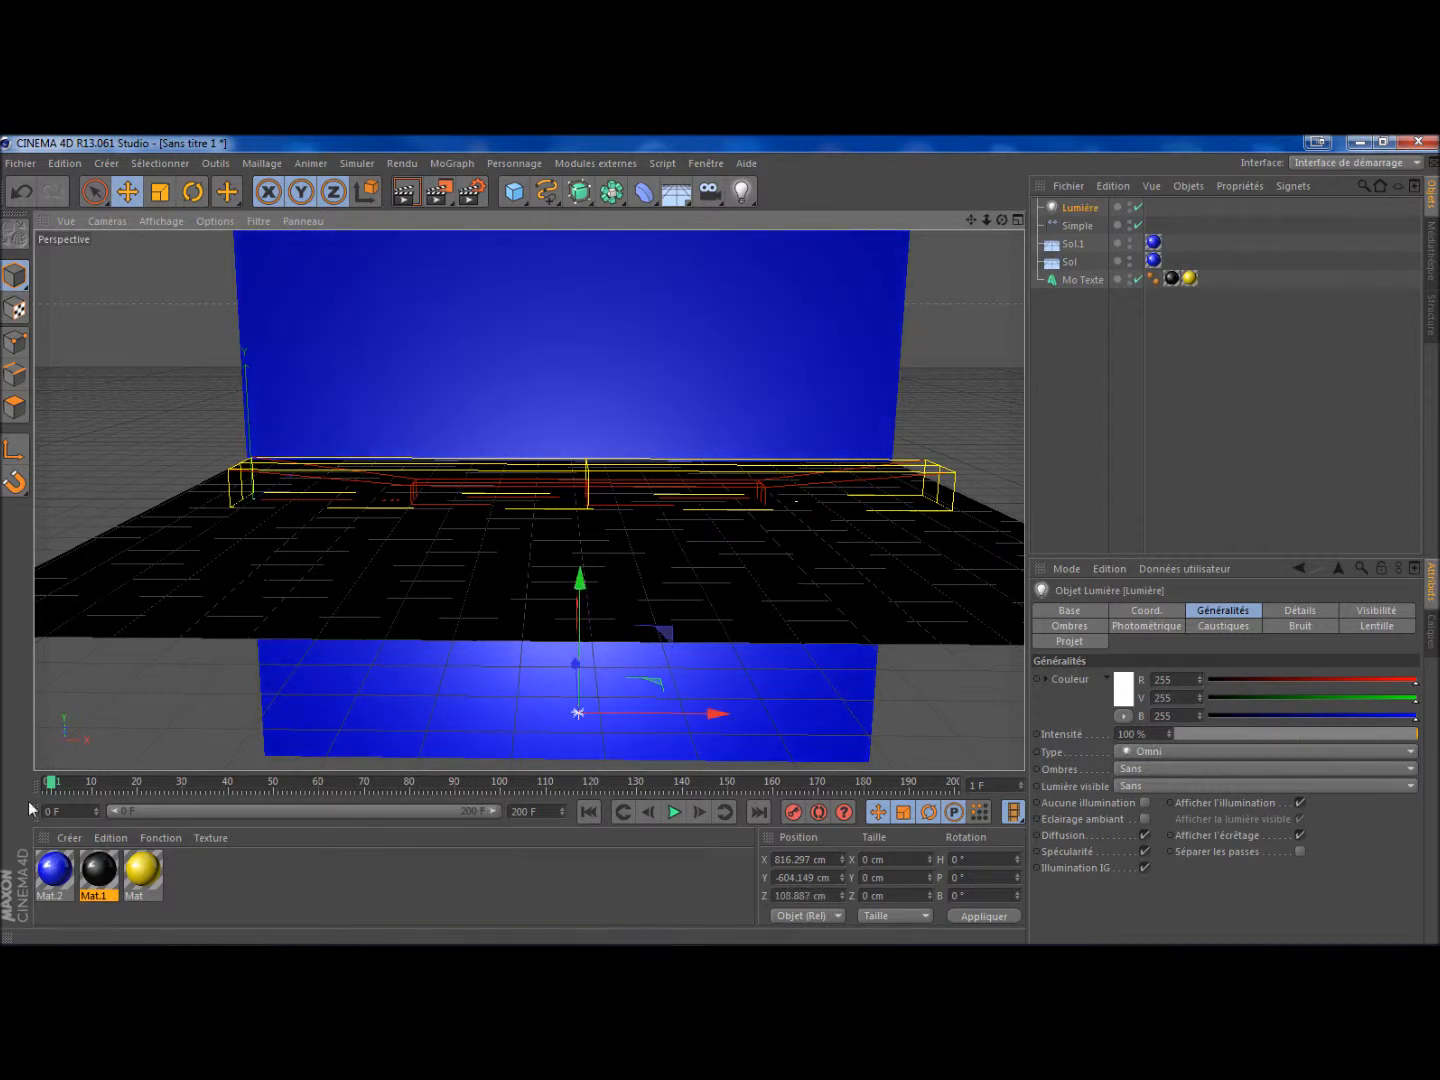
left_click(589, 811)
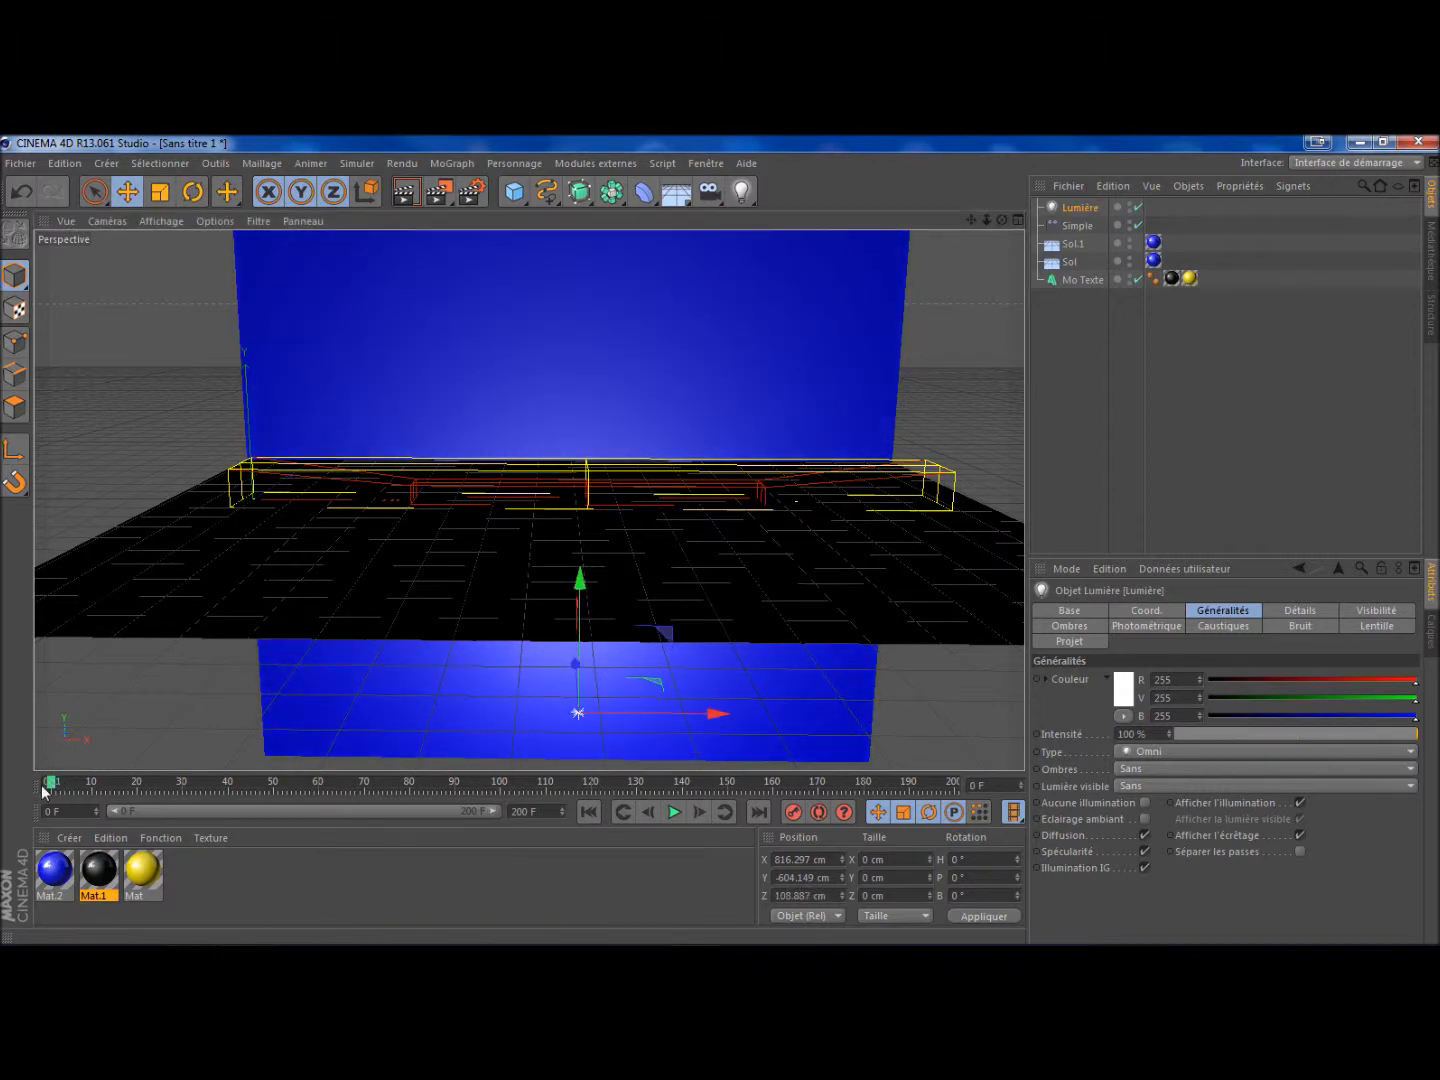
left_click(794, 813)
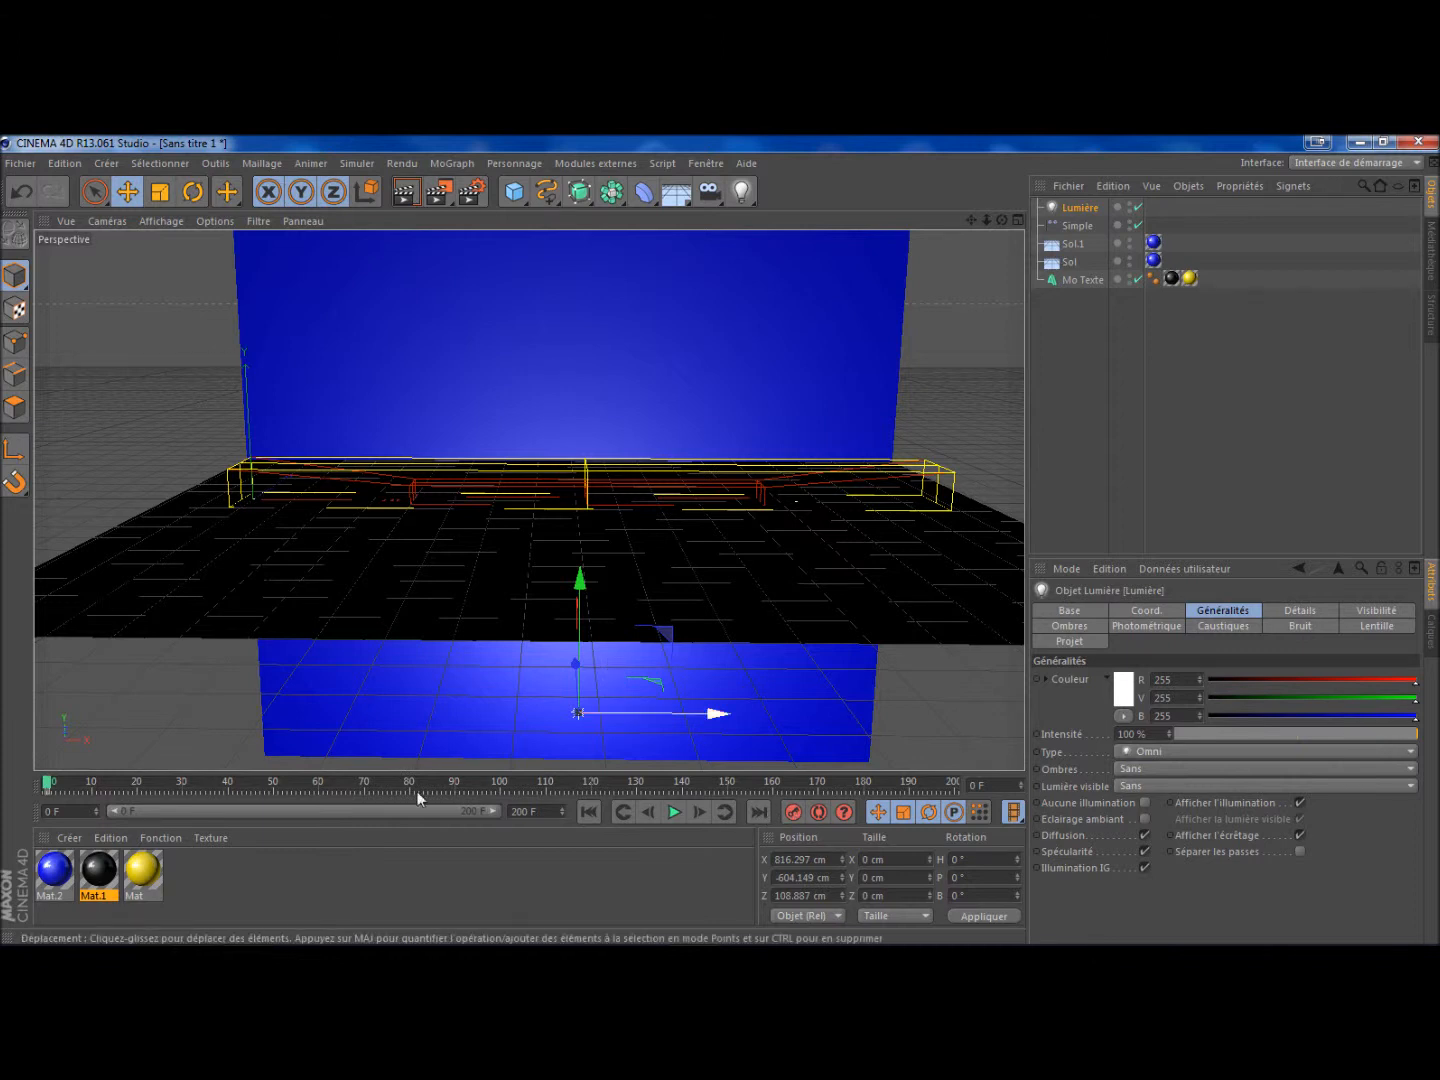
- At frame 50, raise the light in front of the text to about X 769, Y 306, Z -524 cm and record a keyframe
left_click(272, 787)
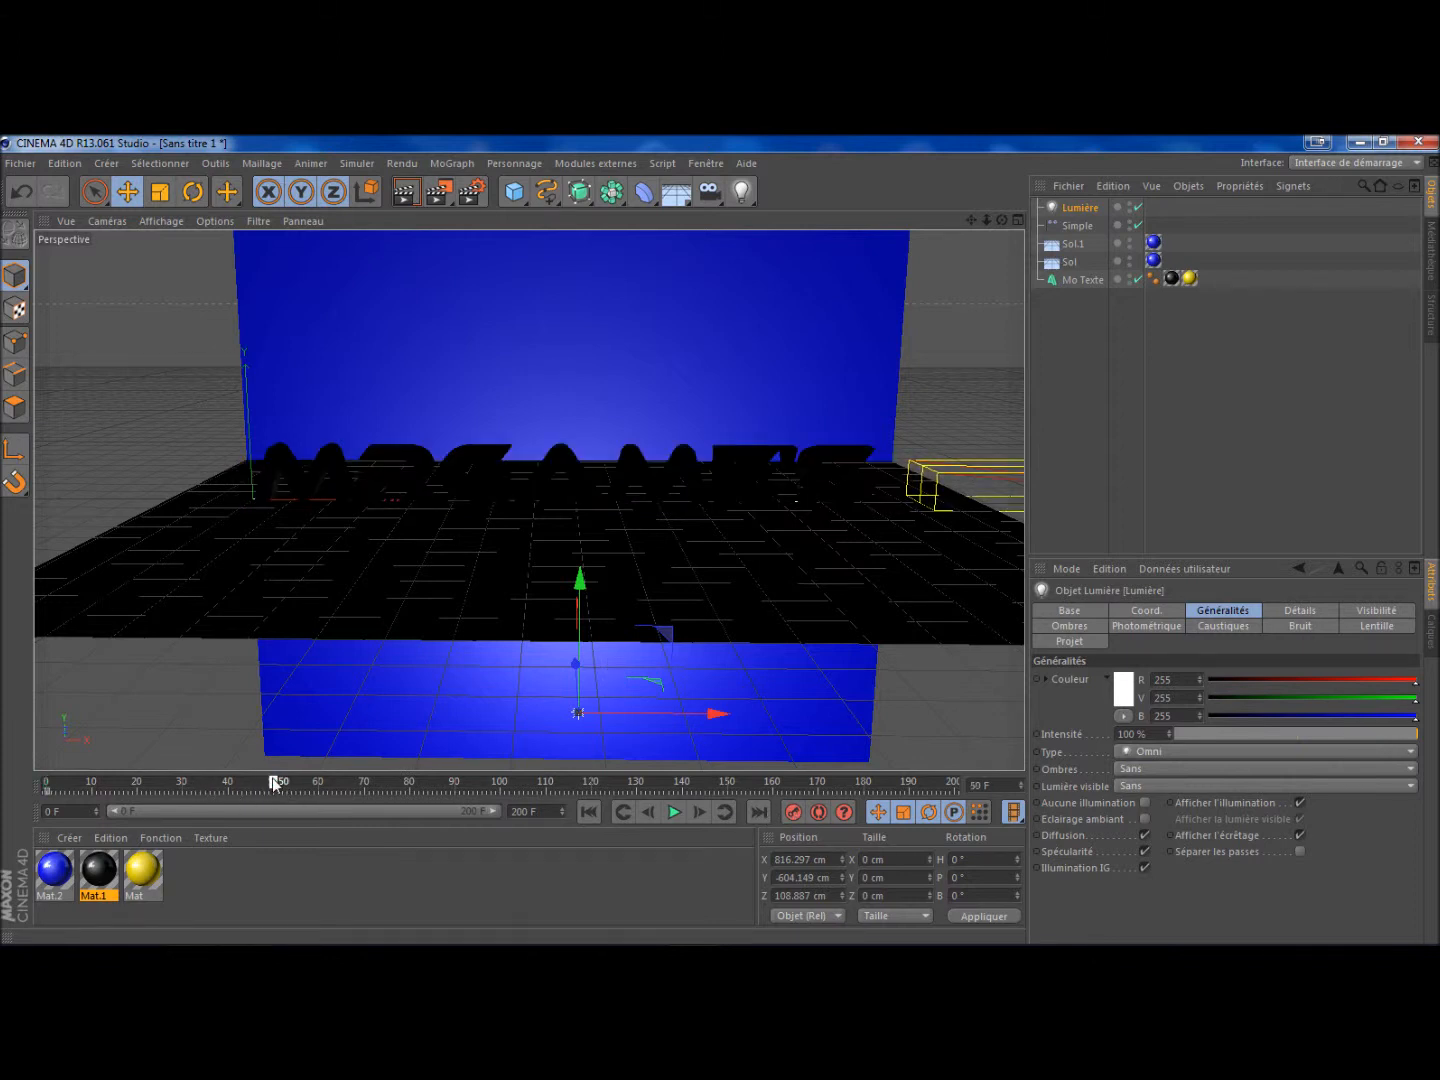
left_click_drag(580, 581, 645, 215)
left_click_drag(581, 344, 580, 368)
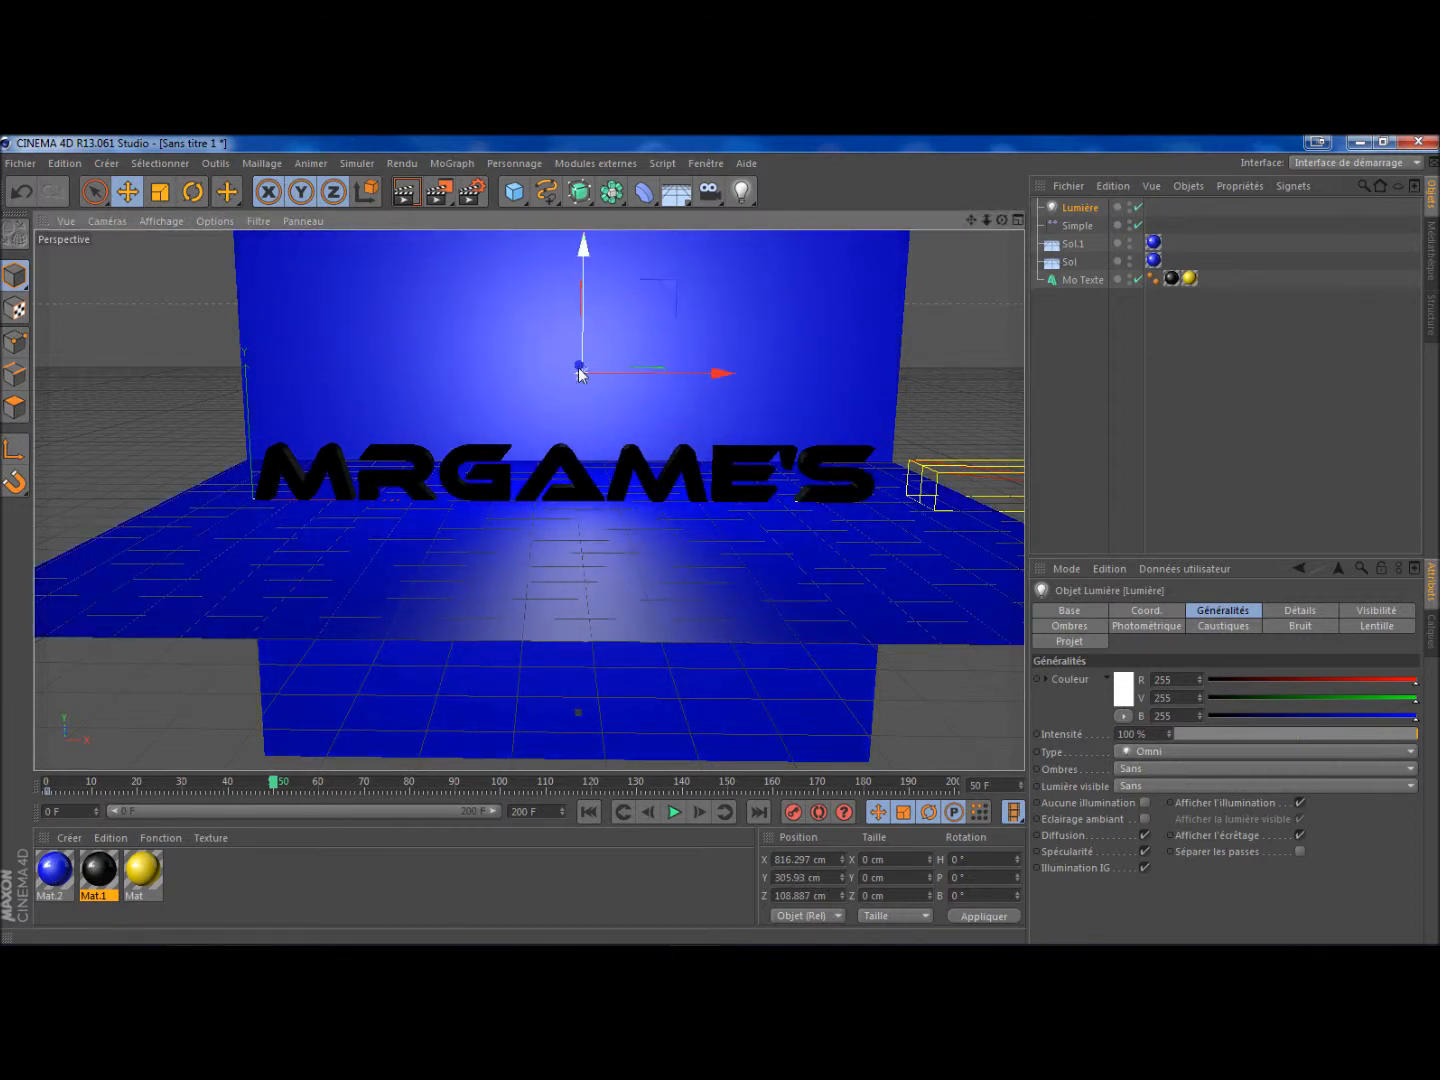
left_click_drag(581, 372, 575, 363)
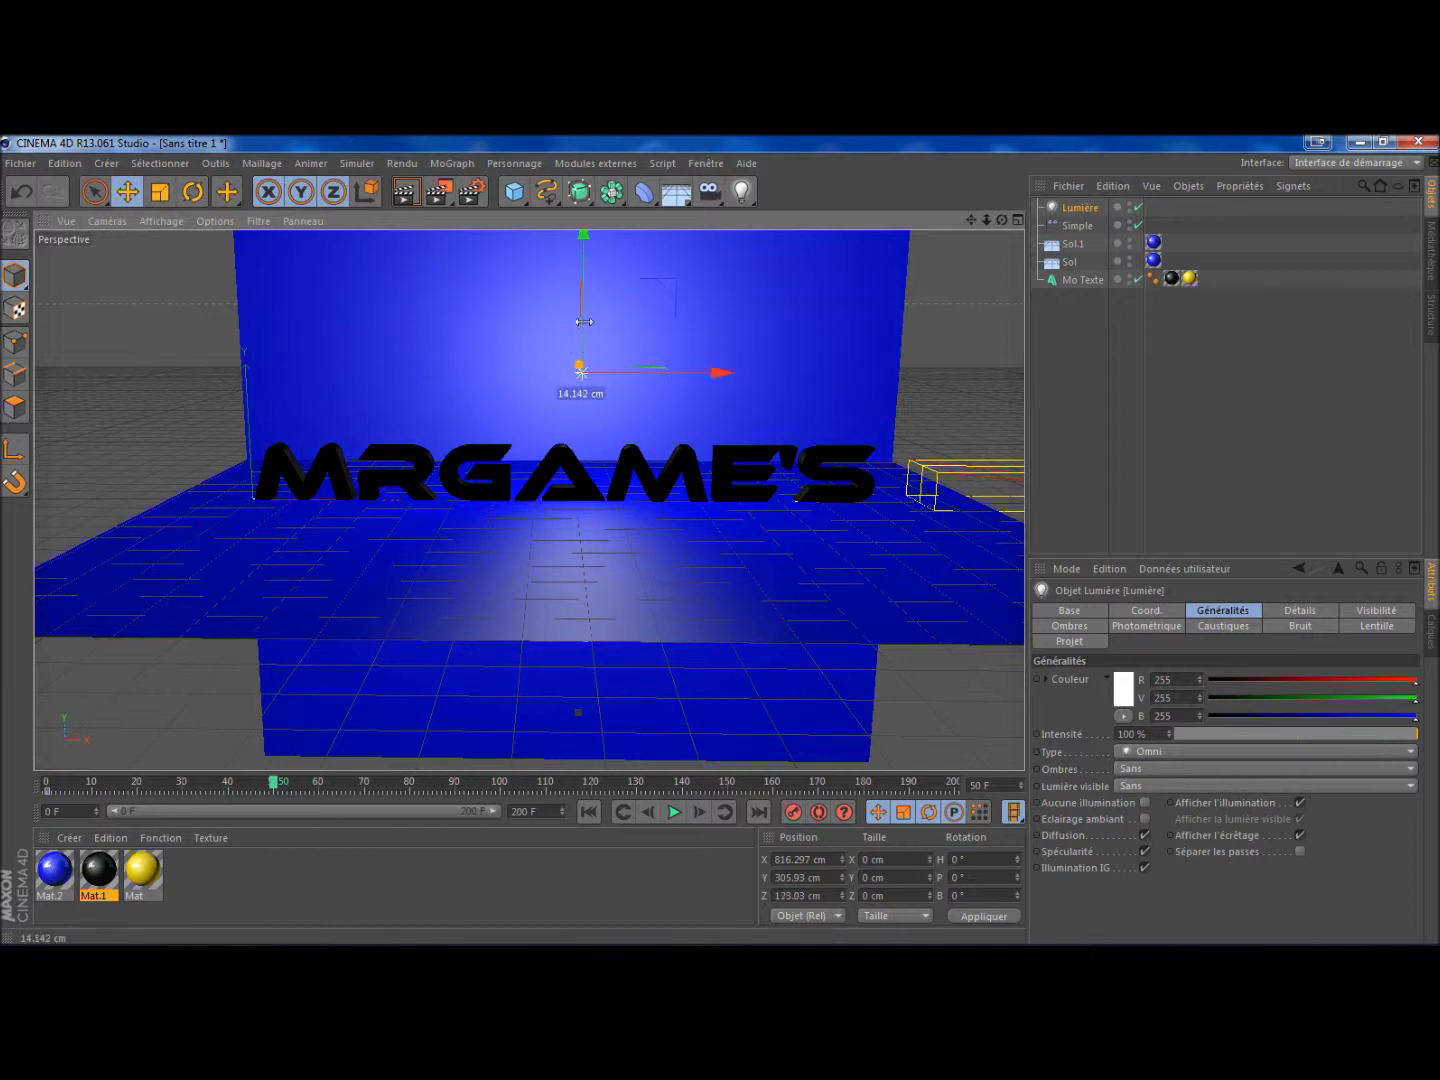
left_click_drag(588, 546, 589, 620)
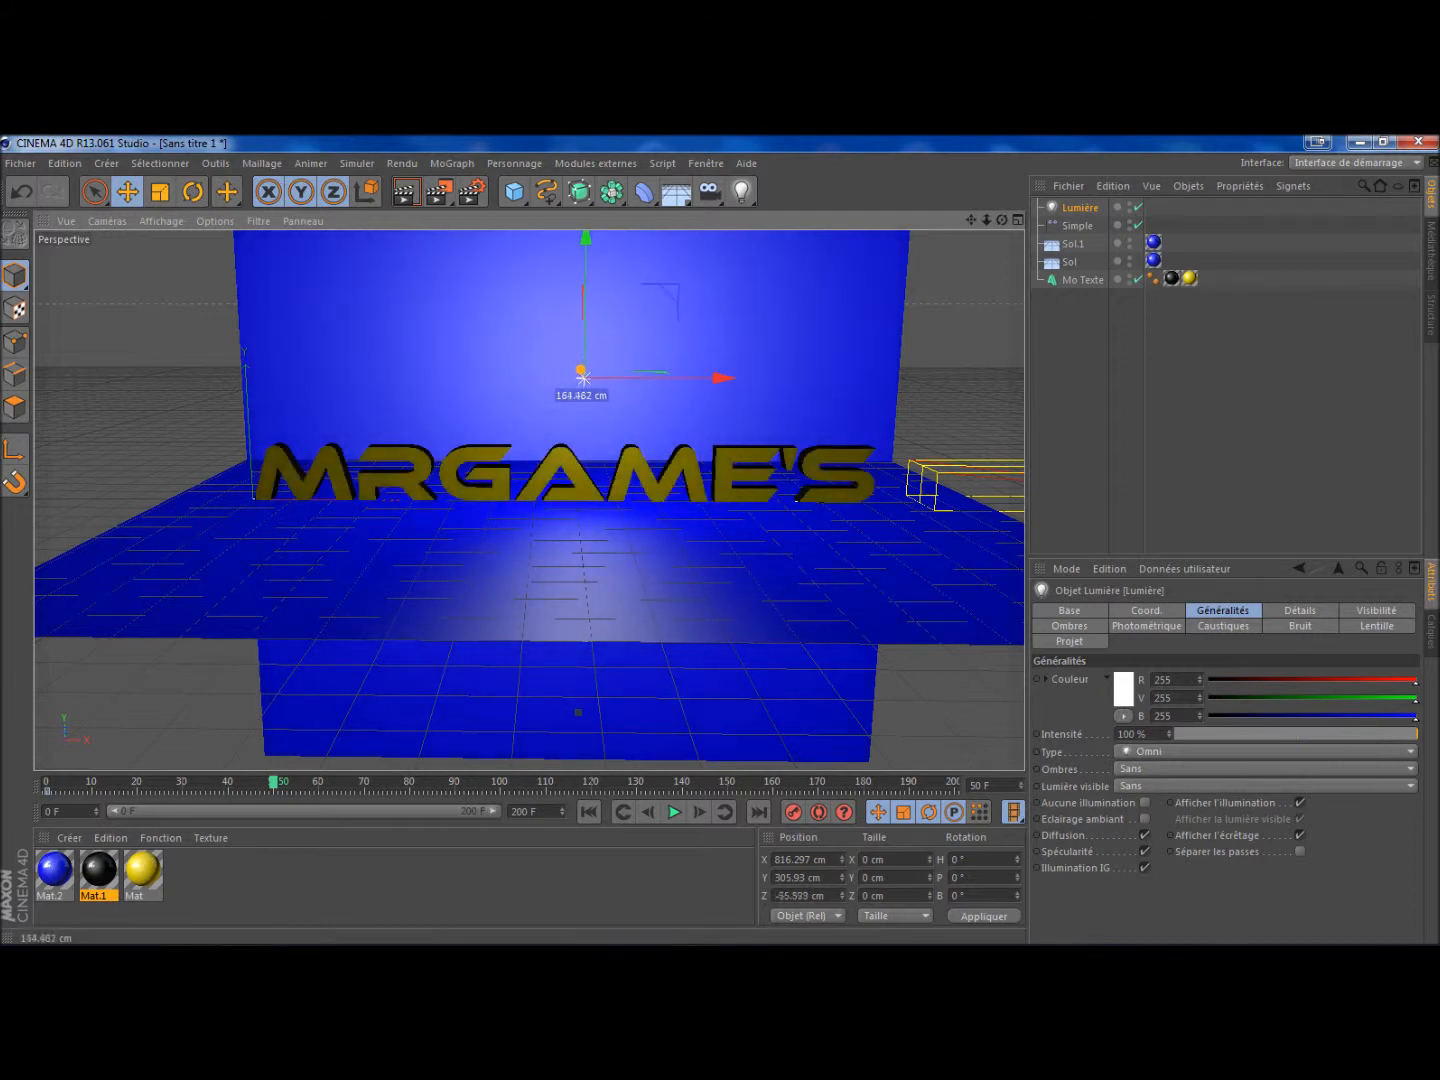
left_click_drag(582, 378, 584, 380)
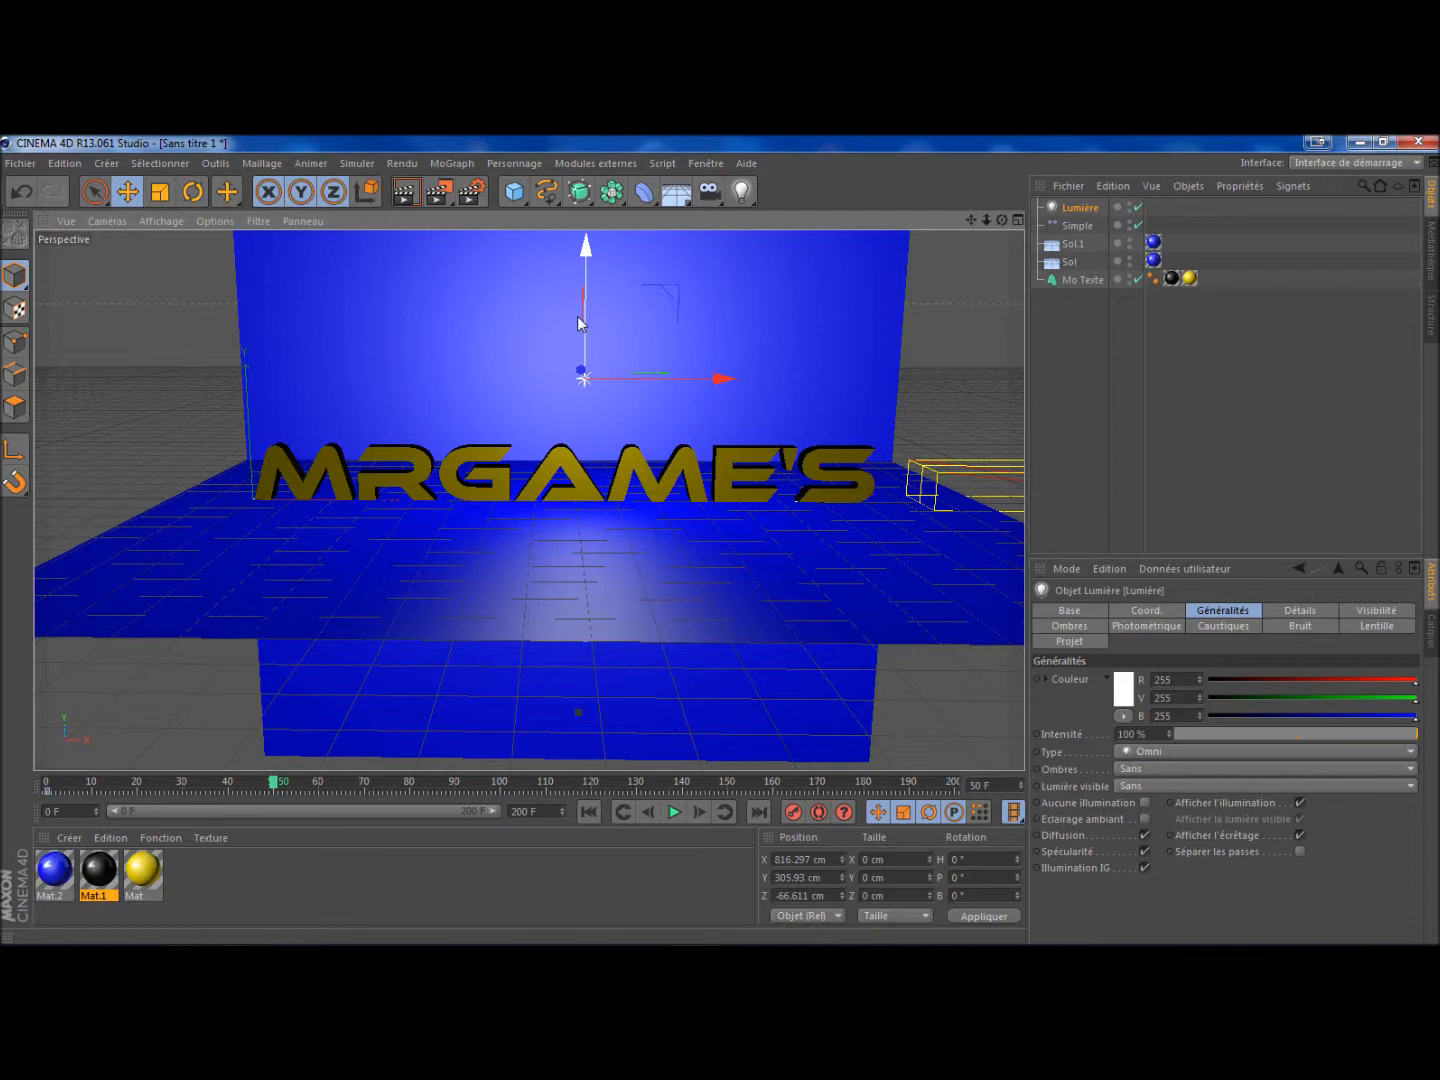
left_click_drag(581, 373, 625, 402)
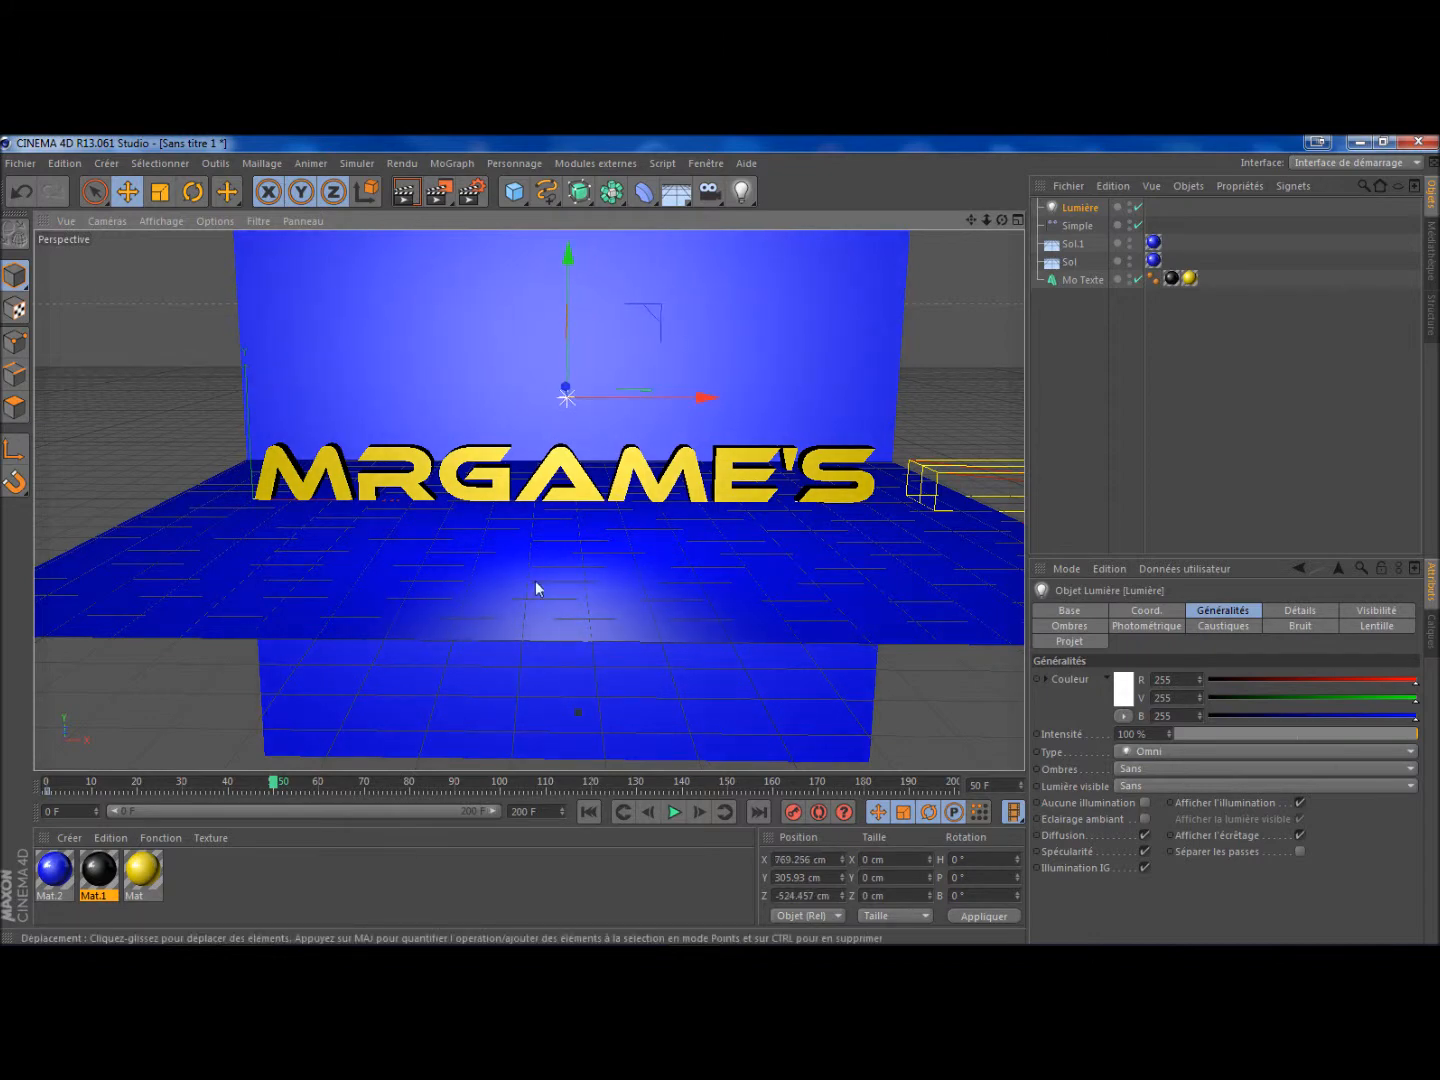
left_click(789, 813)
- At frame 100, lower the light beneath the floor to Y about -473 cm, record a keyframe and return to frame 0
left_click(498, 785)
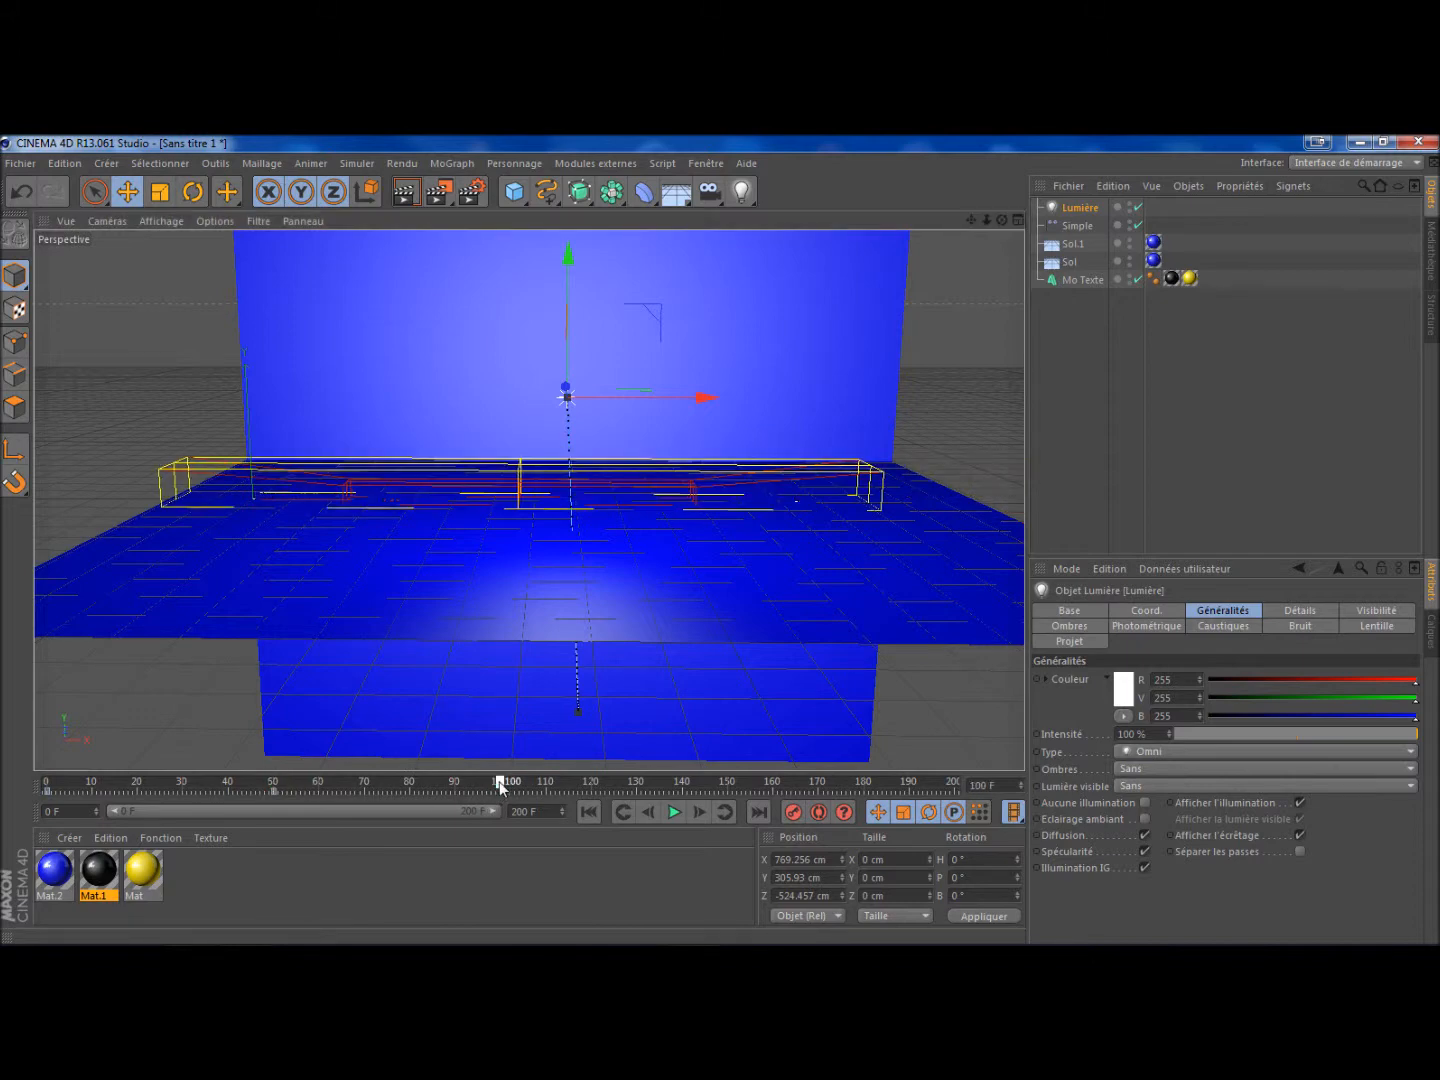
left_click_drag(497, 788, 504, 782)
left_click_drag(568, 340, 575, 716)
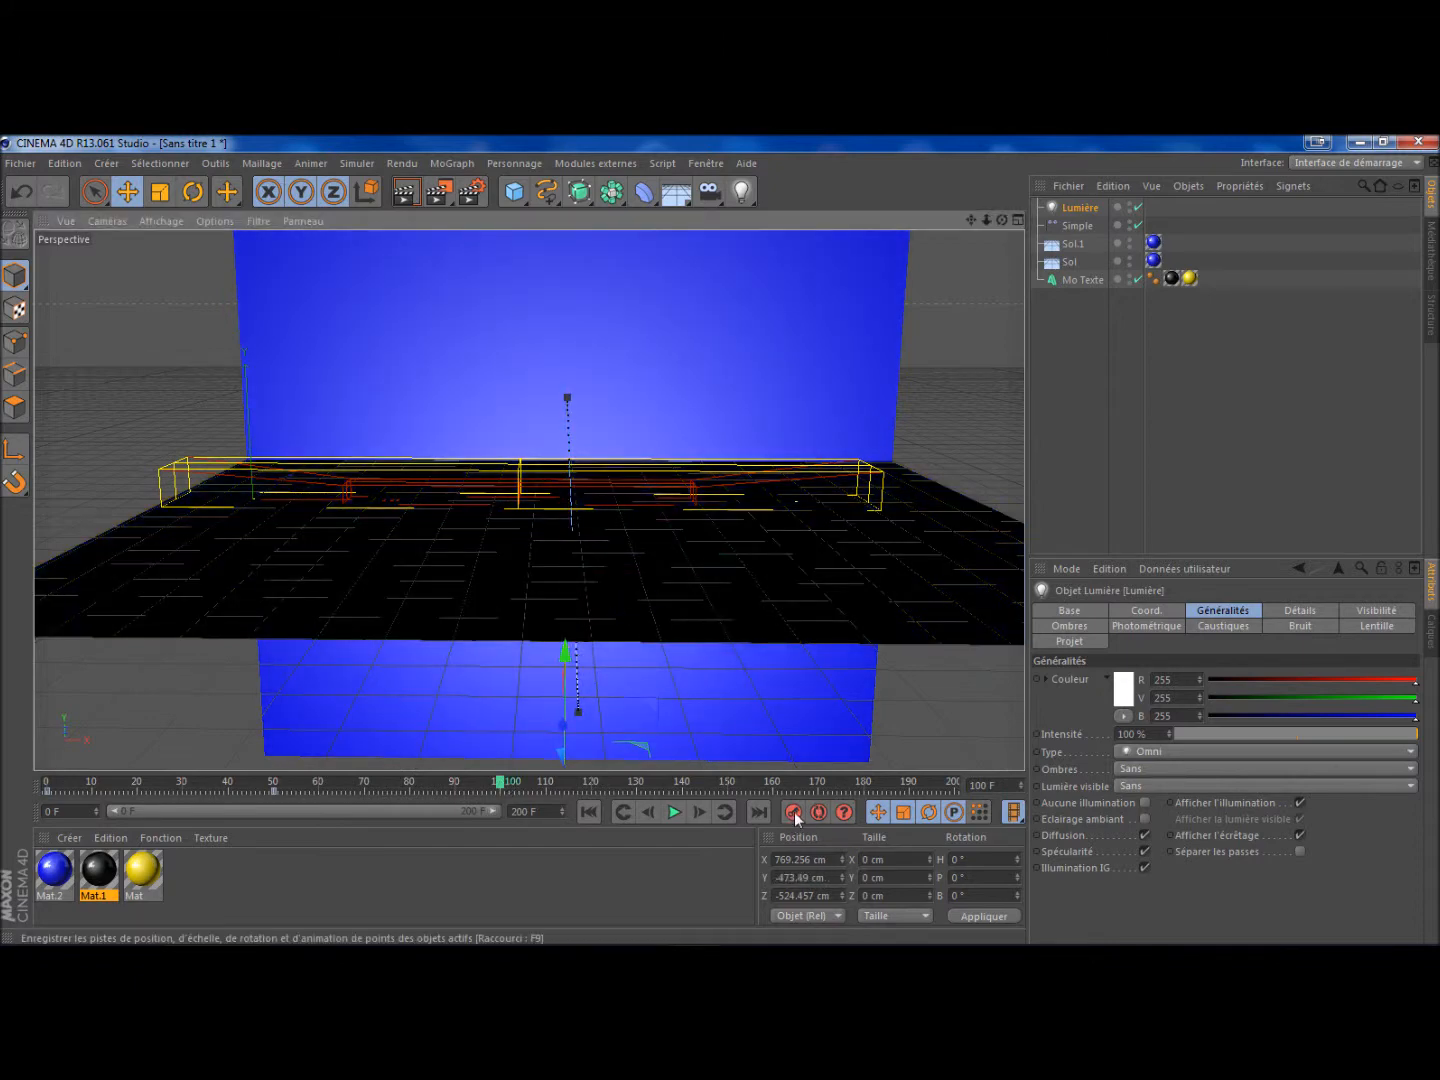
left_click(794, 813)
left_click_drag(502, 786, 47, 787)
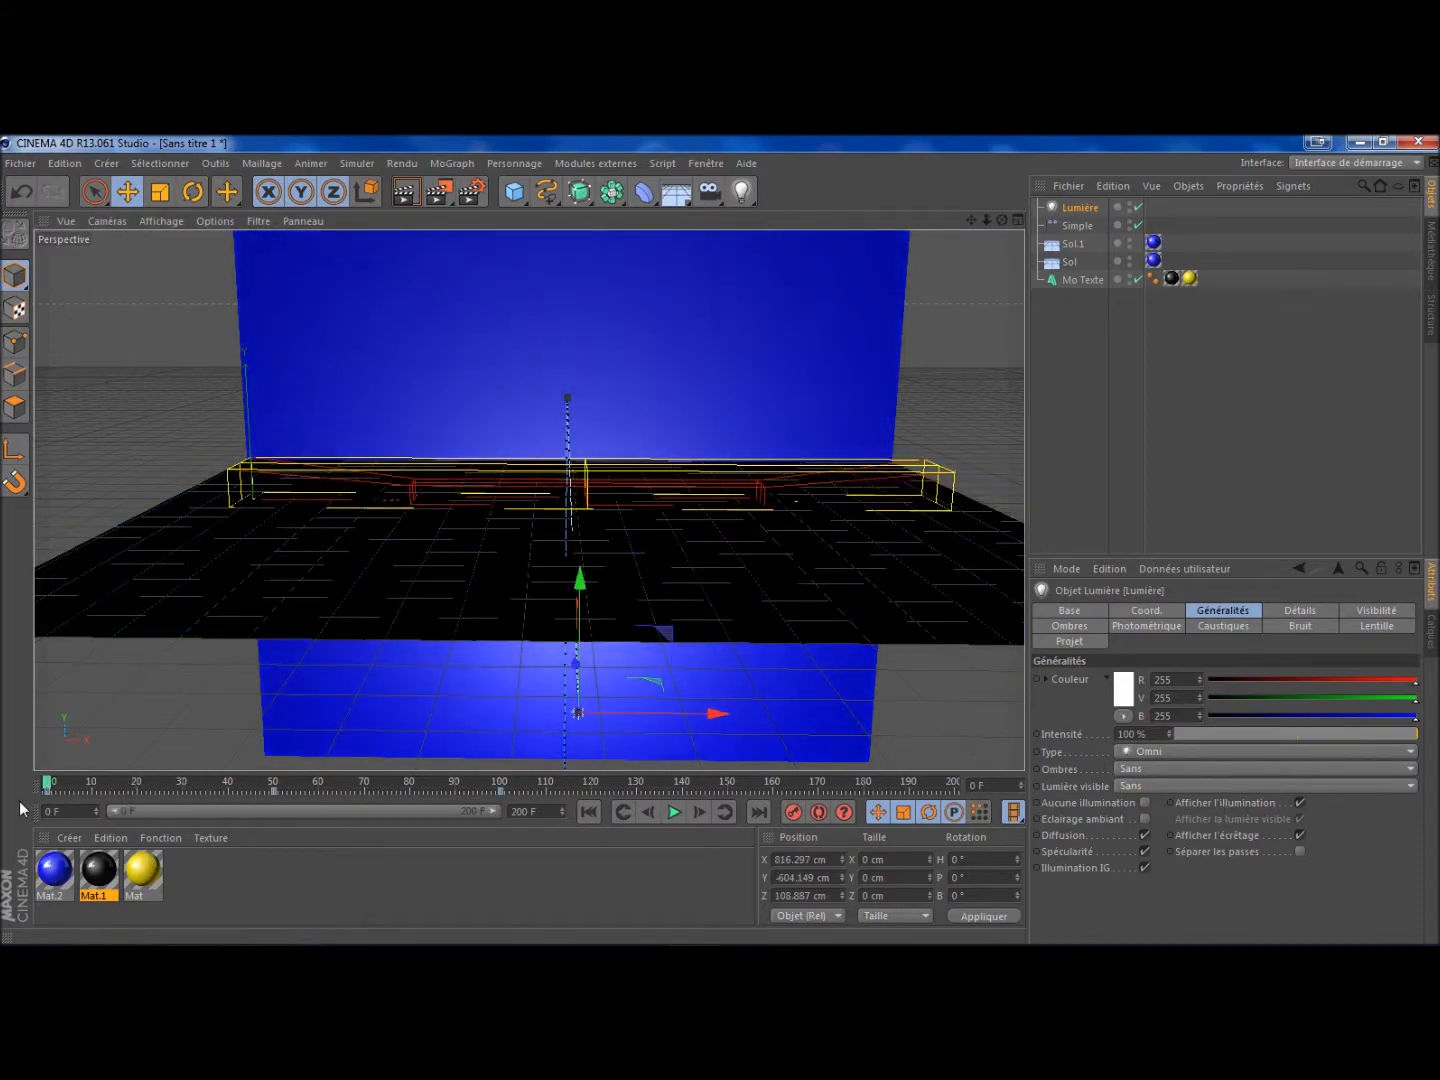
- Add an active camera and keyframe it at frame 0 at about X -225, Y 385, Z -1338 cm with heading about -28°
left_click(700, 194)
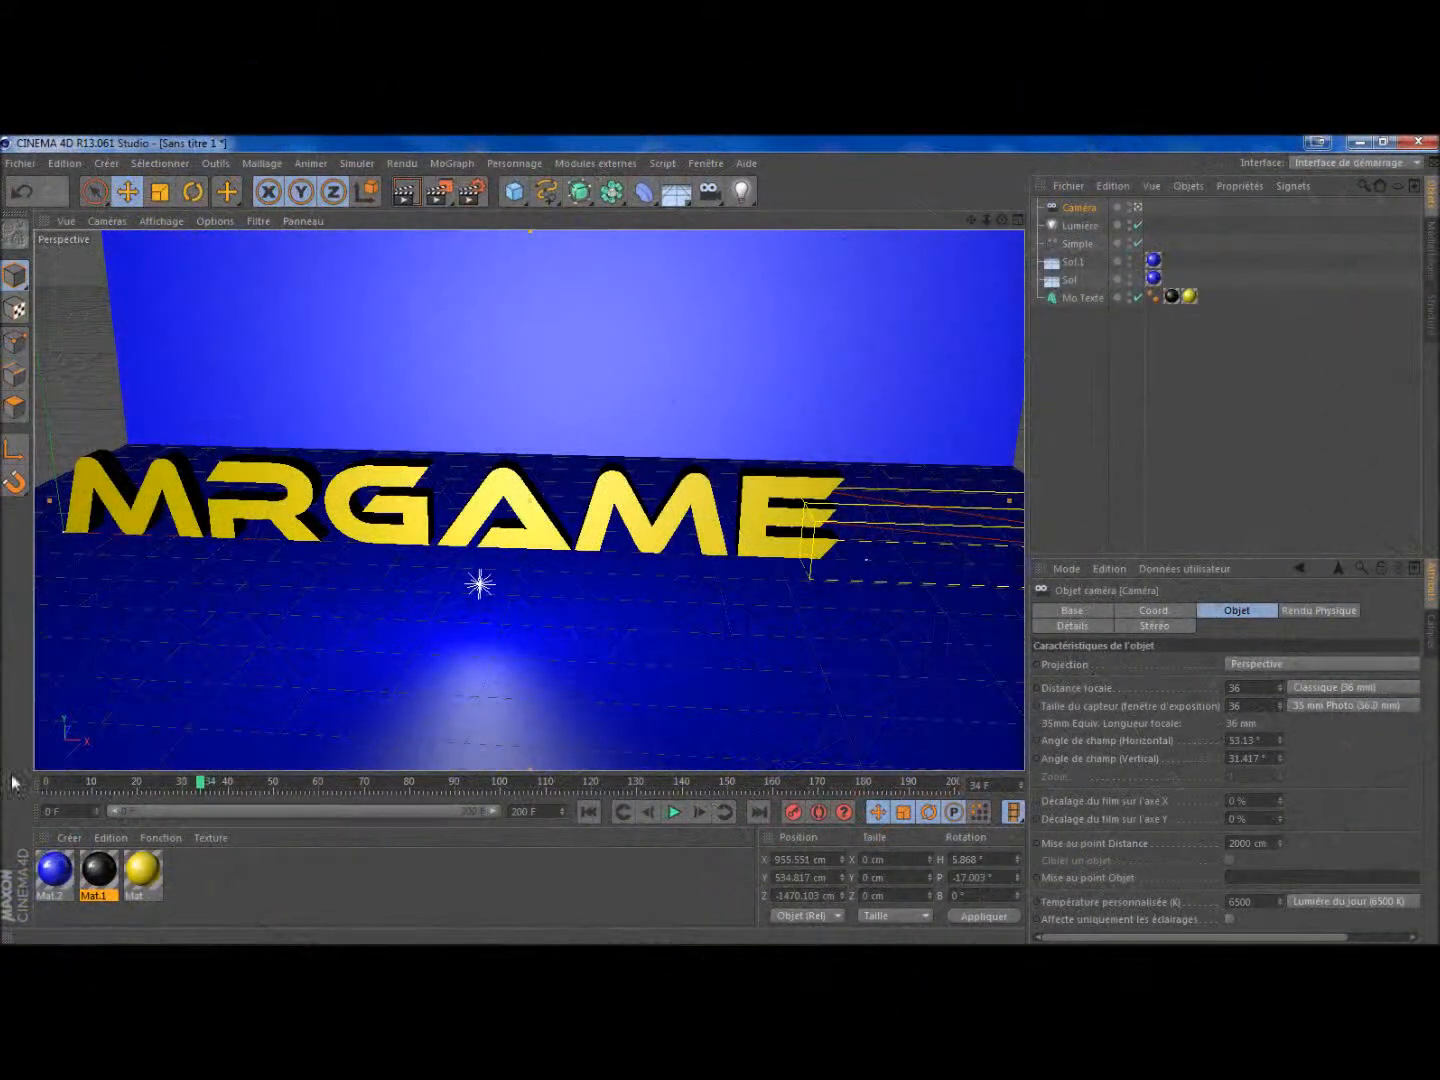
left_click(43, 782)
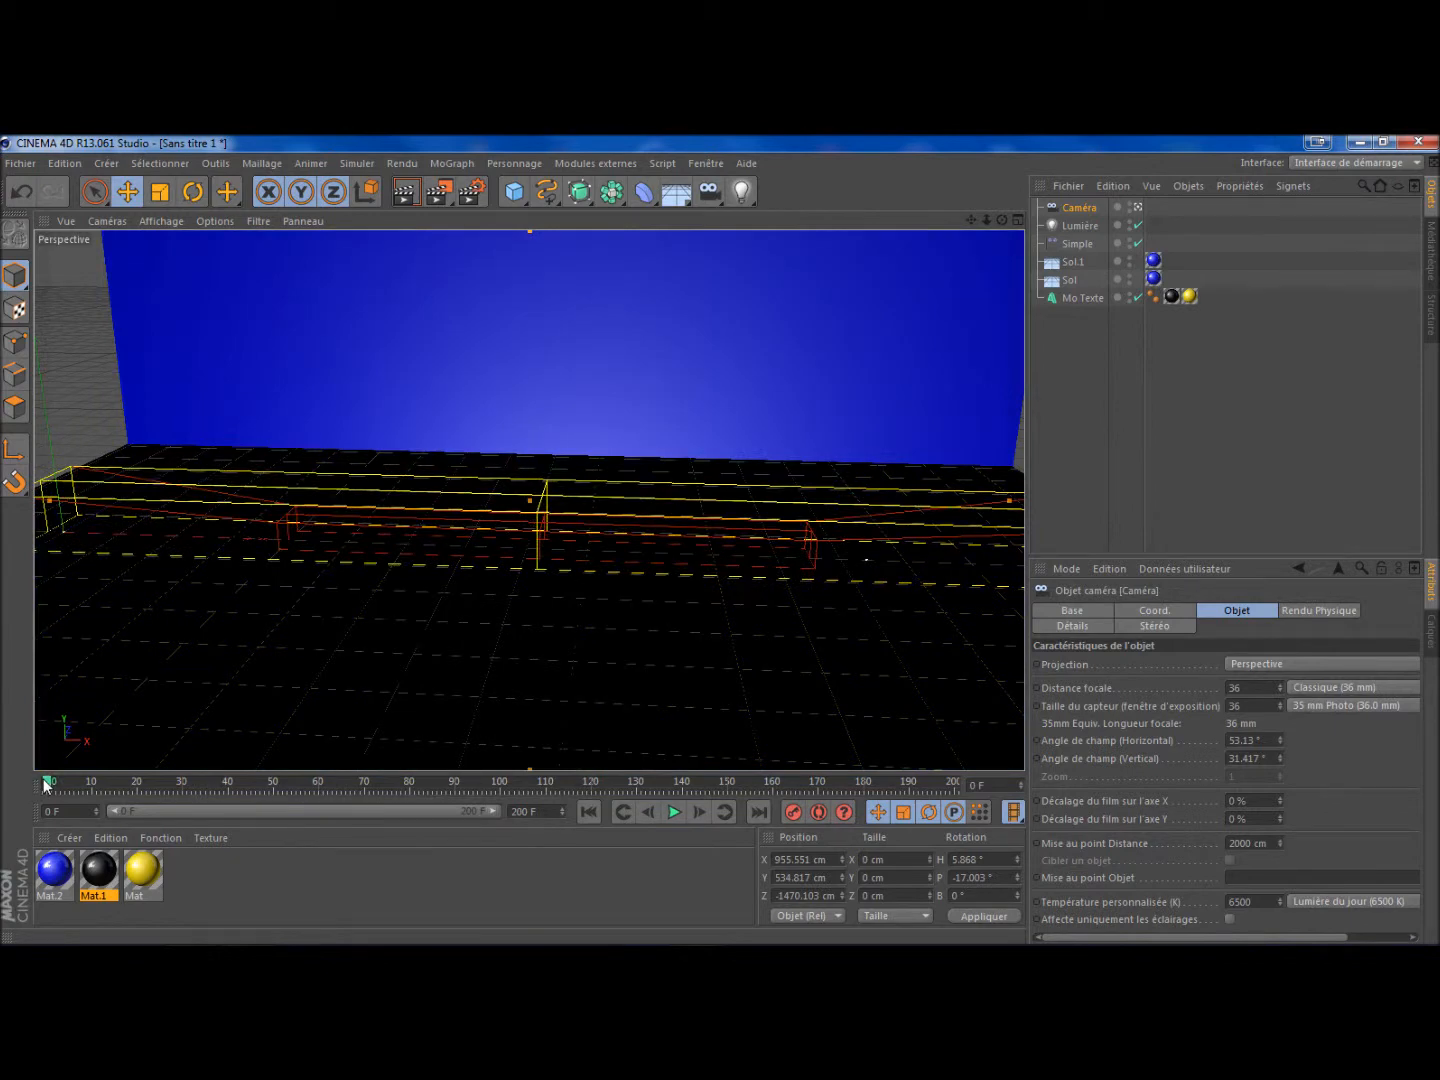
left_click_drag(972, 229, 895, 299)
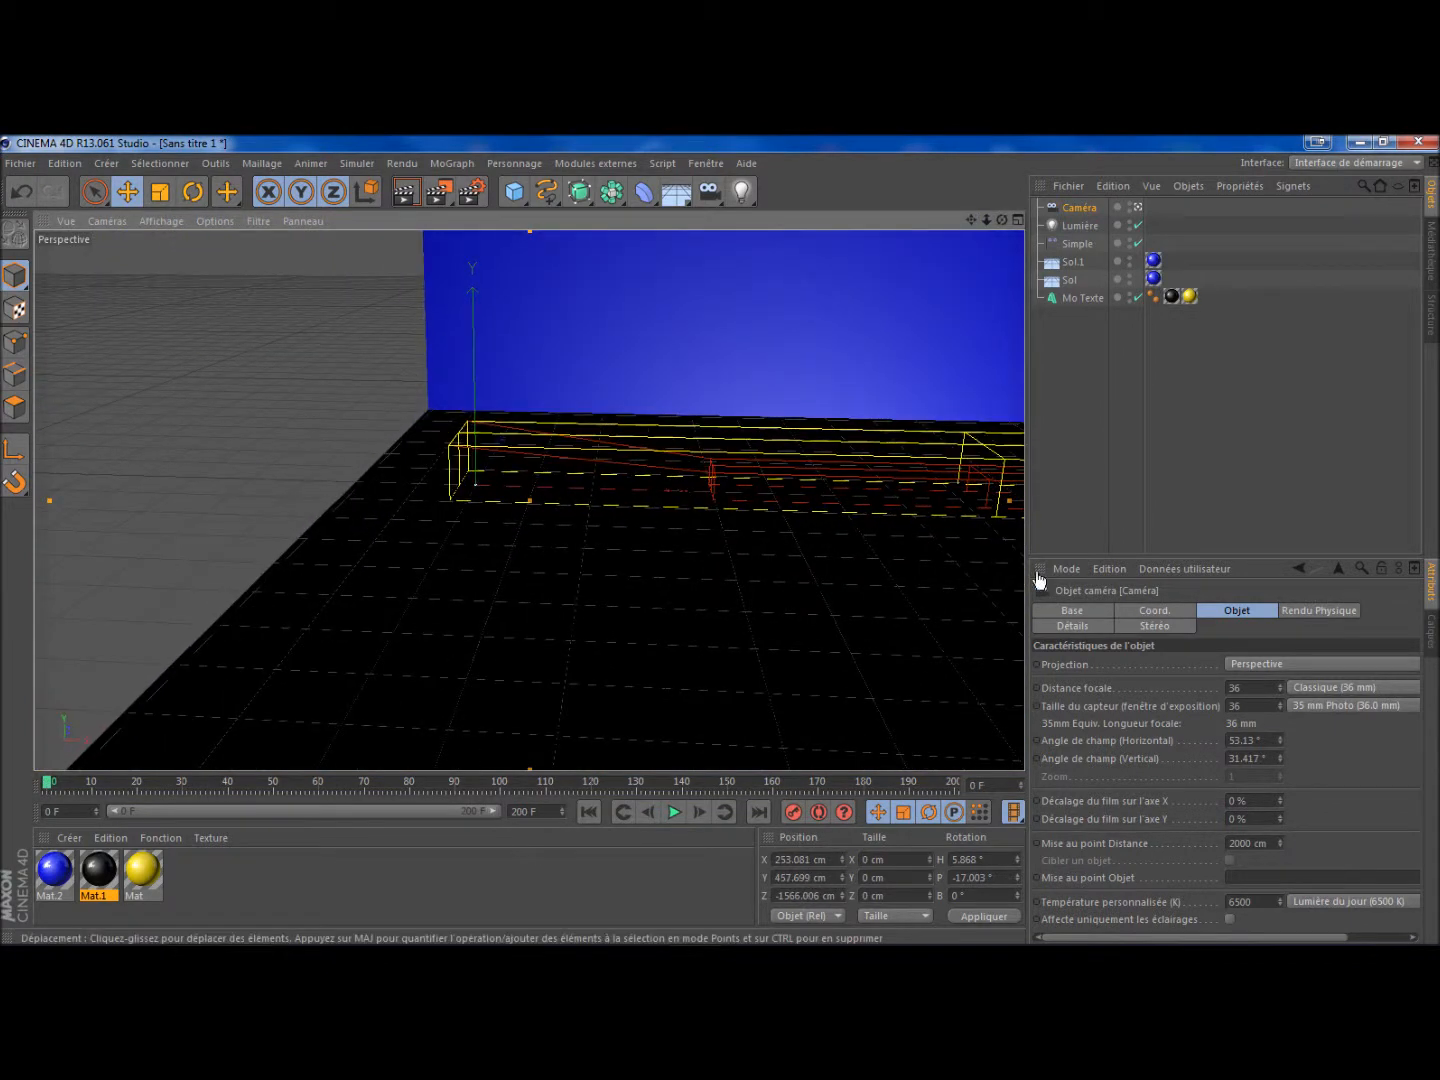
left_click_drag(1002, 220, 925, 262)
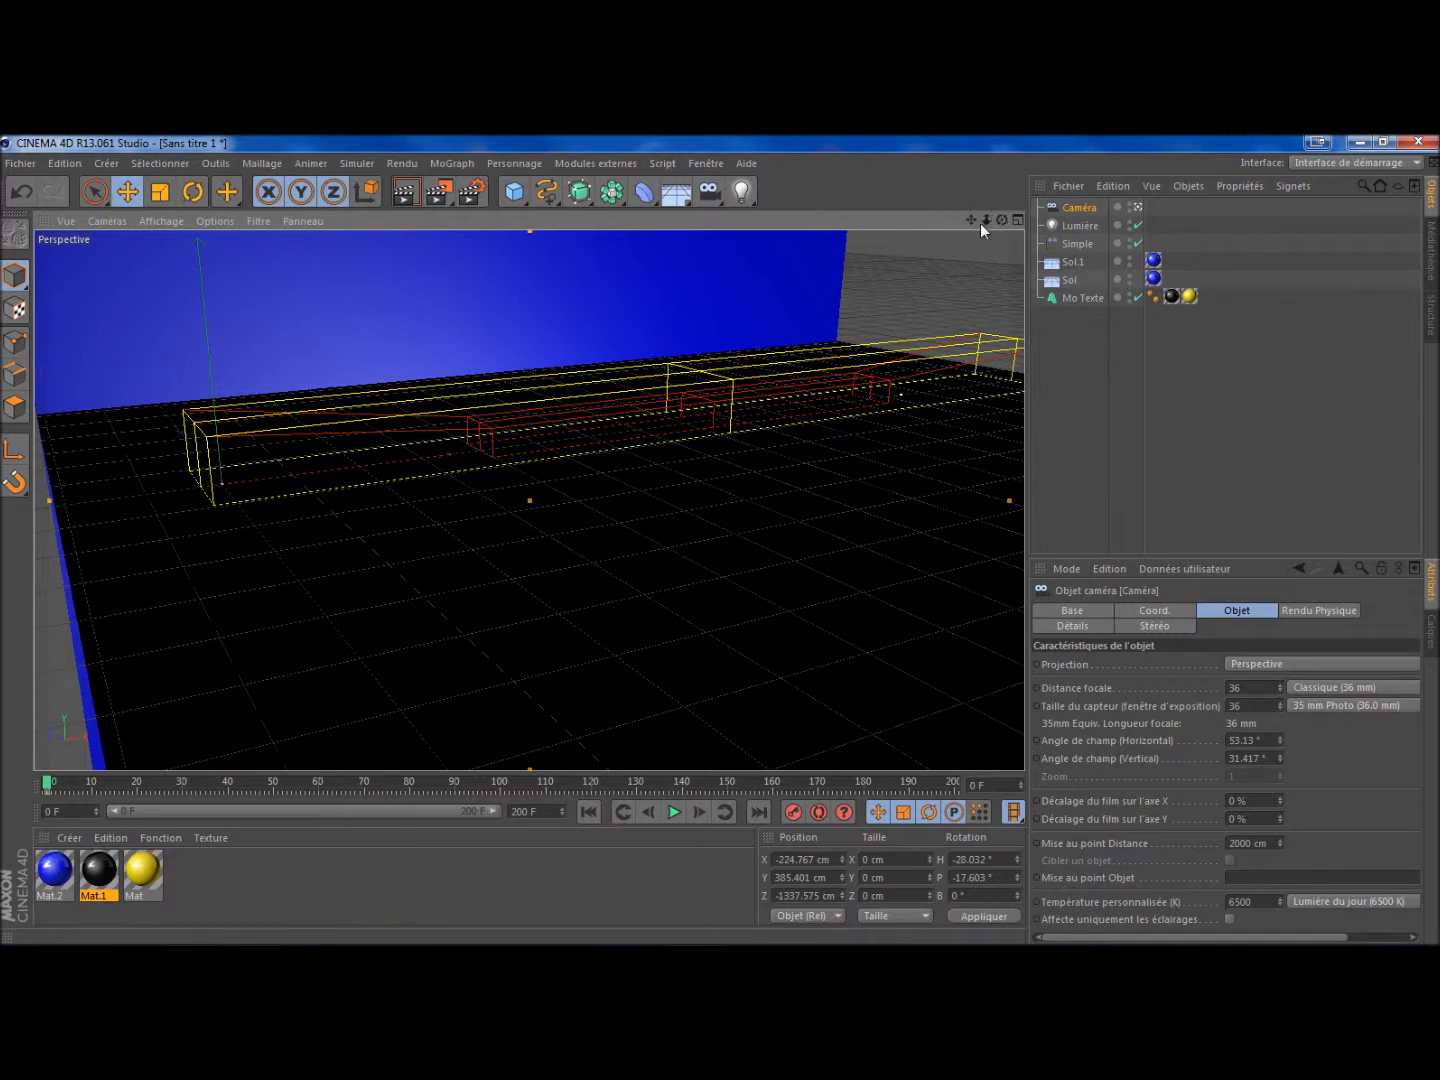
left_click_drag(1003, 220, 941, 229)
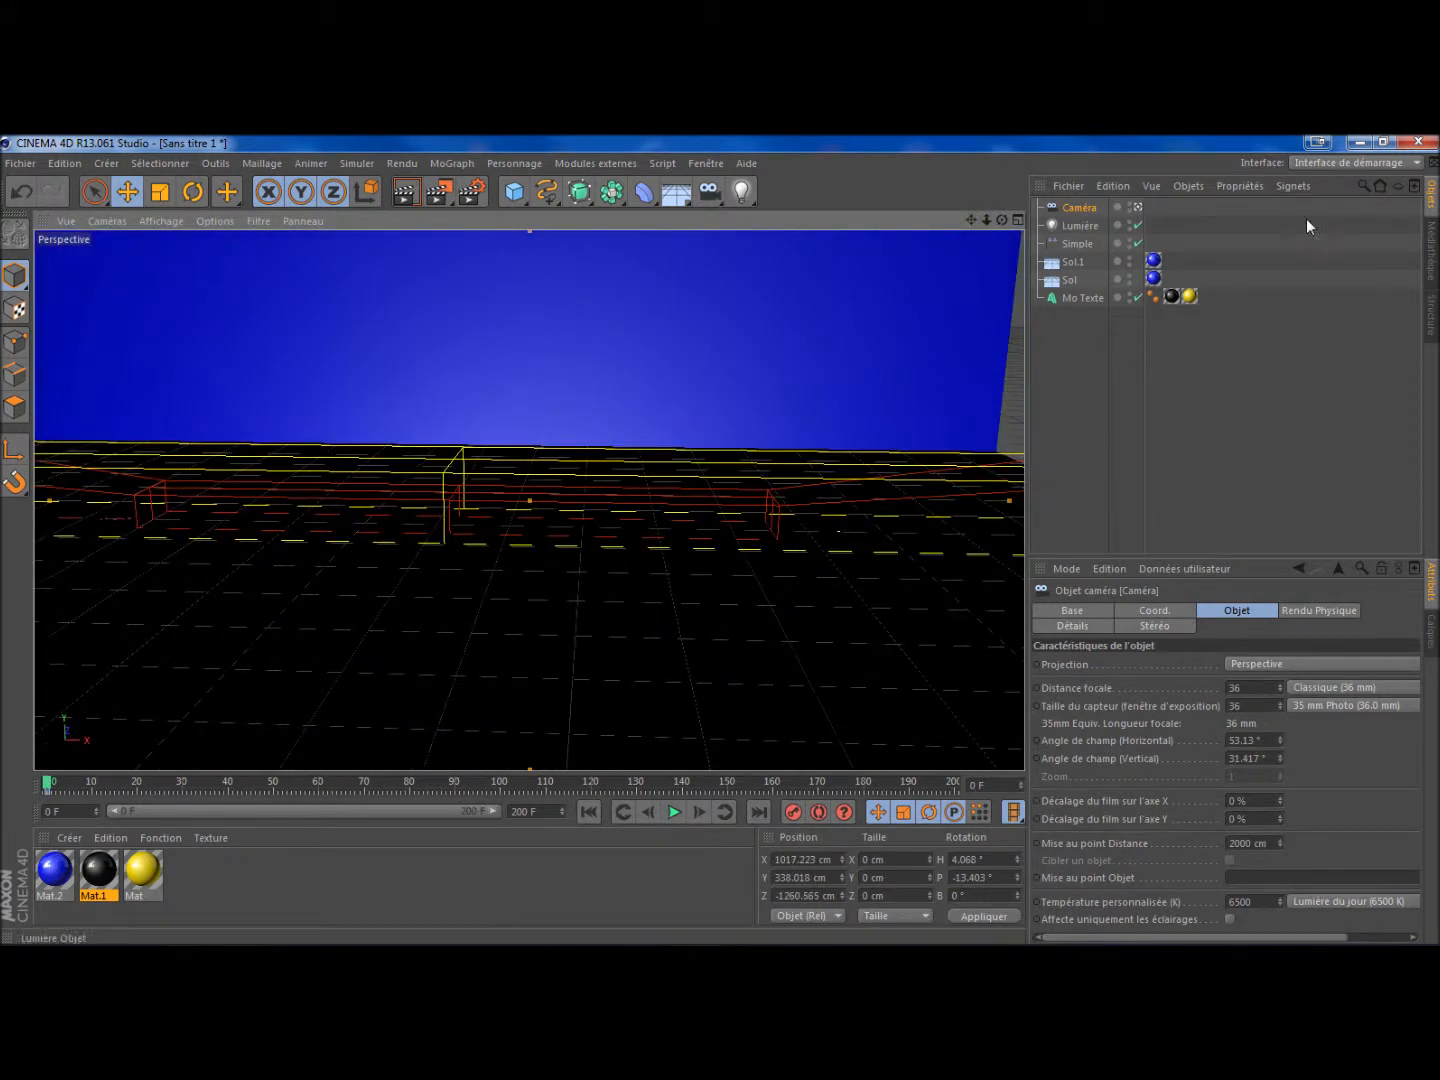
- At frame 50, move the camera in front of the whole text to about X 996, Y 559, Z -1762 cm and record a keyframe
left_click(270, 787)
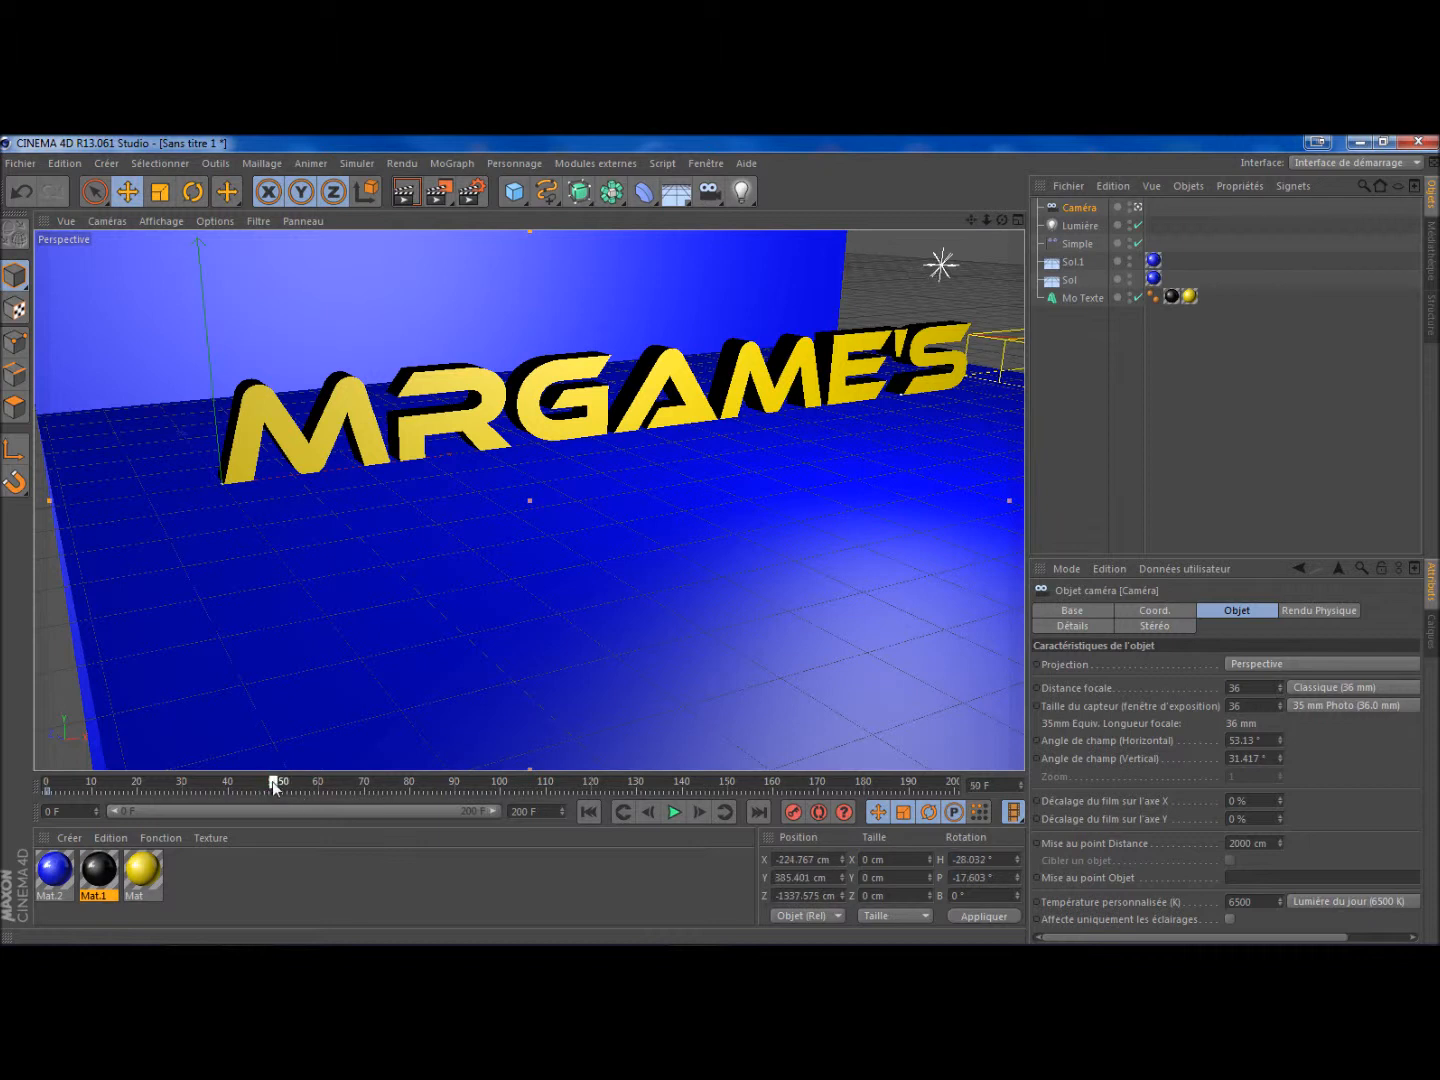
left_click_drag(1002, 219, 790, 213)
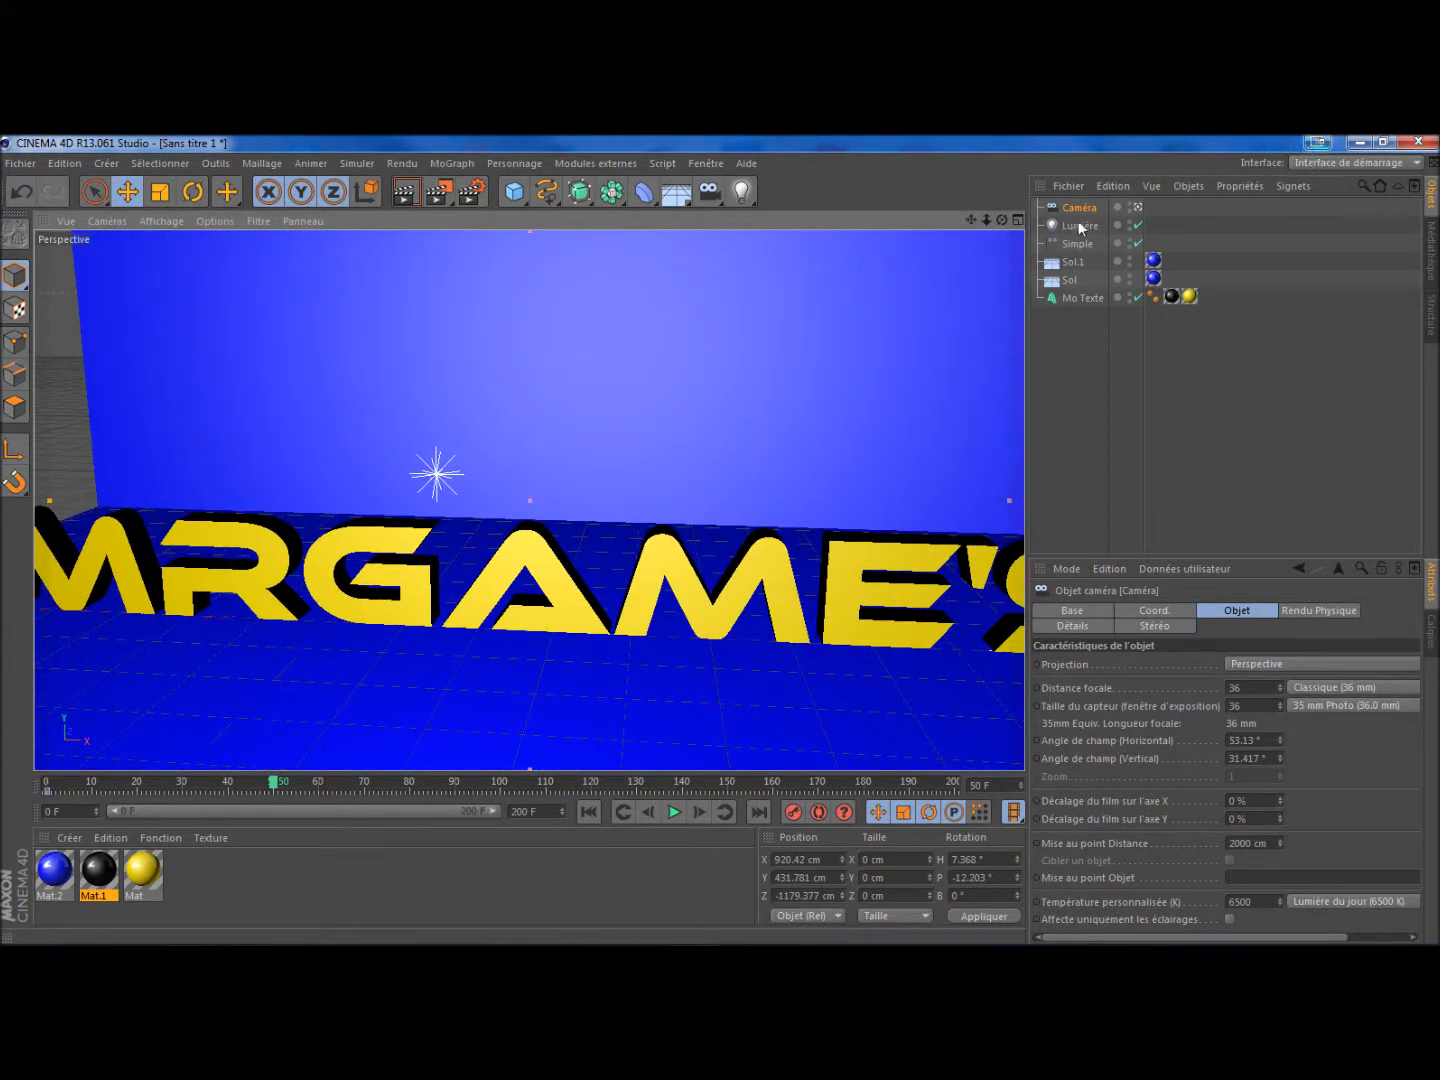
left_click_drag(986, 221, 1005, 265)
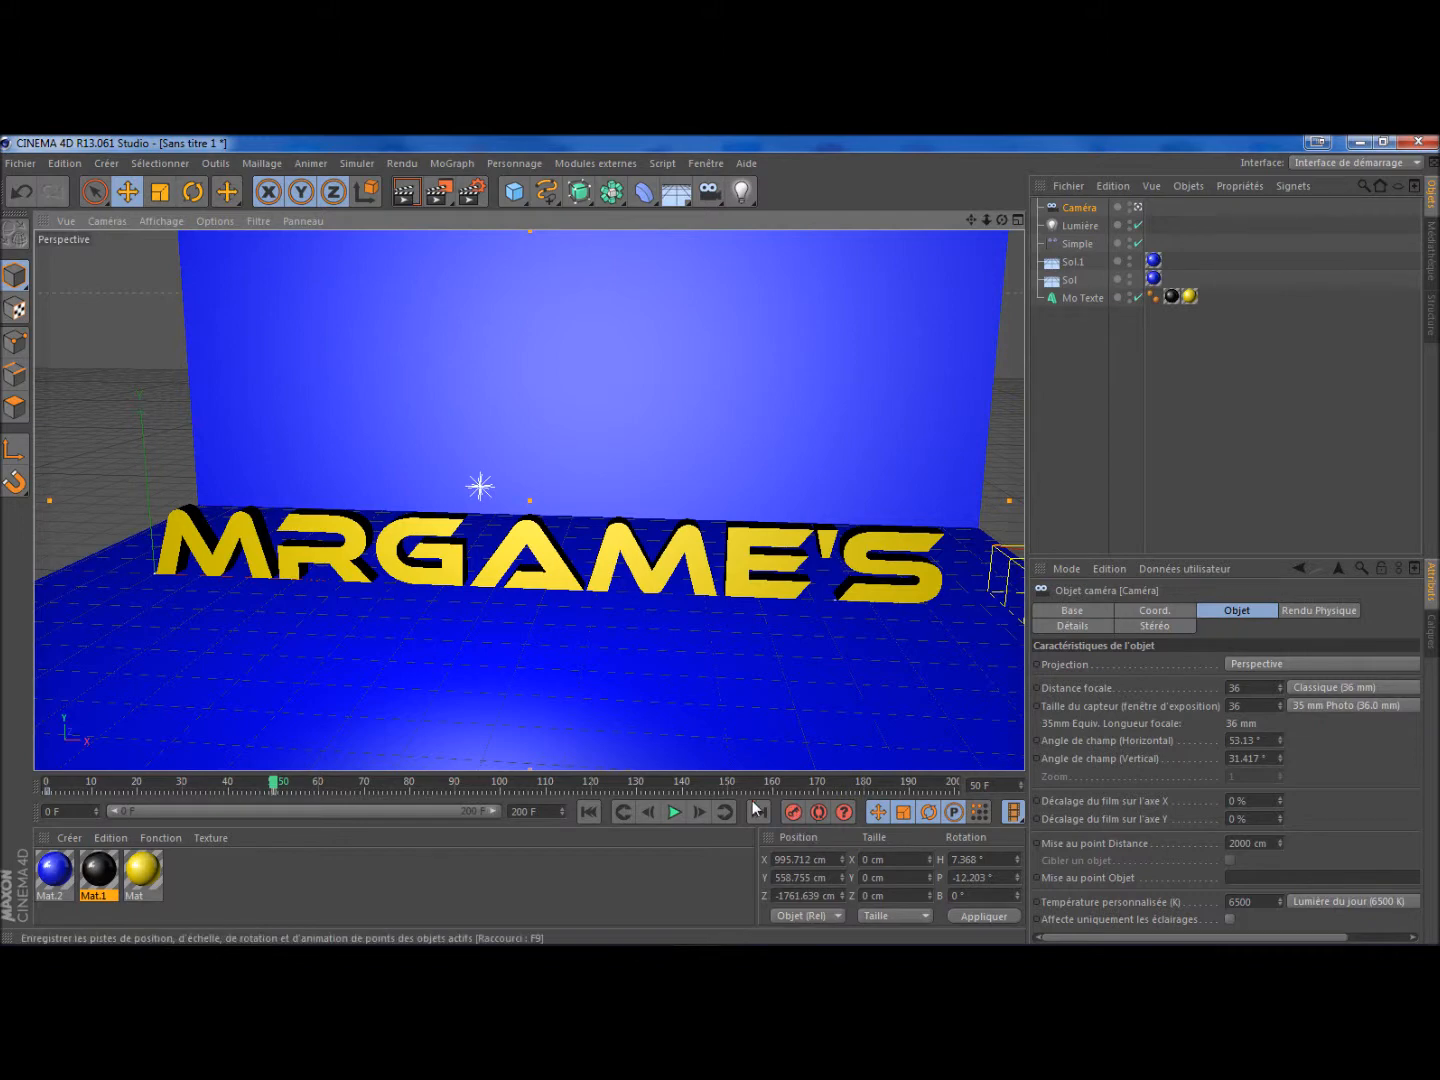
- At frame 100, swing the camera to about X 2325, Y 376, Z 335 cm, heading 114°, keyframe it and play the animation from frame 0
left_click(499, 787)
left_click_drag(1002, 219, 665, 158)
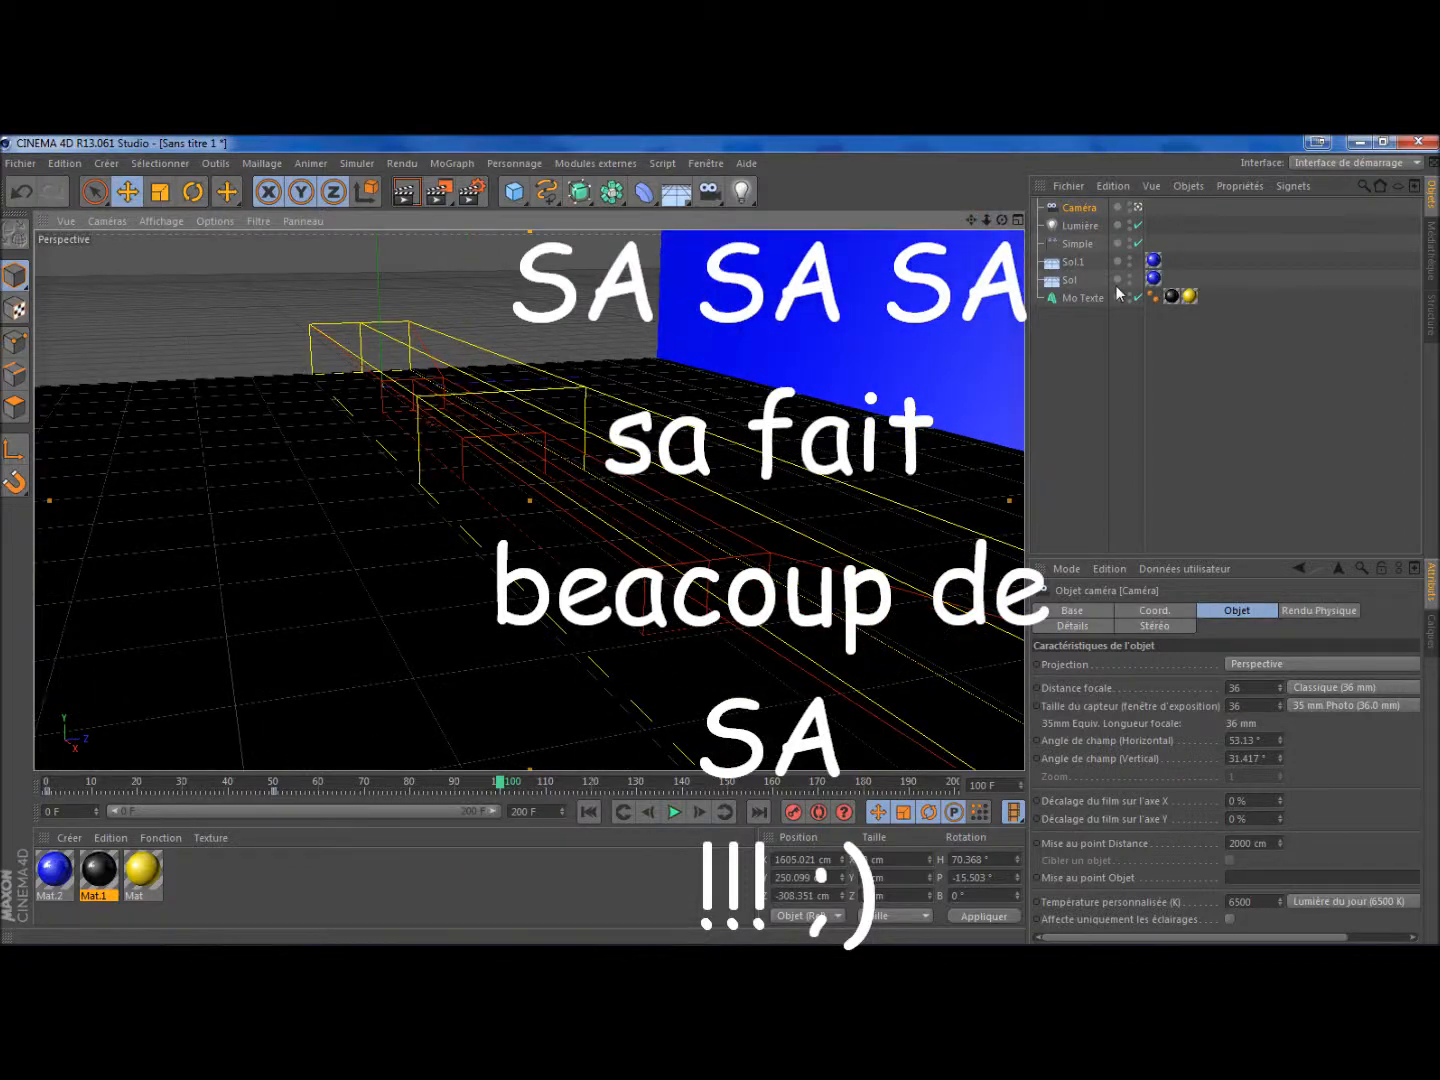
left_click_drag(1004, 221, 751, 182)
mouse_move(987, 219)
left_mouse_down()
mouse_move(1055, 230)
mouse_move(1000, 224)
left_mouse_up()
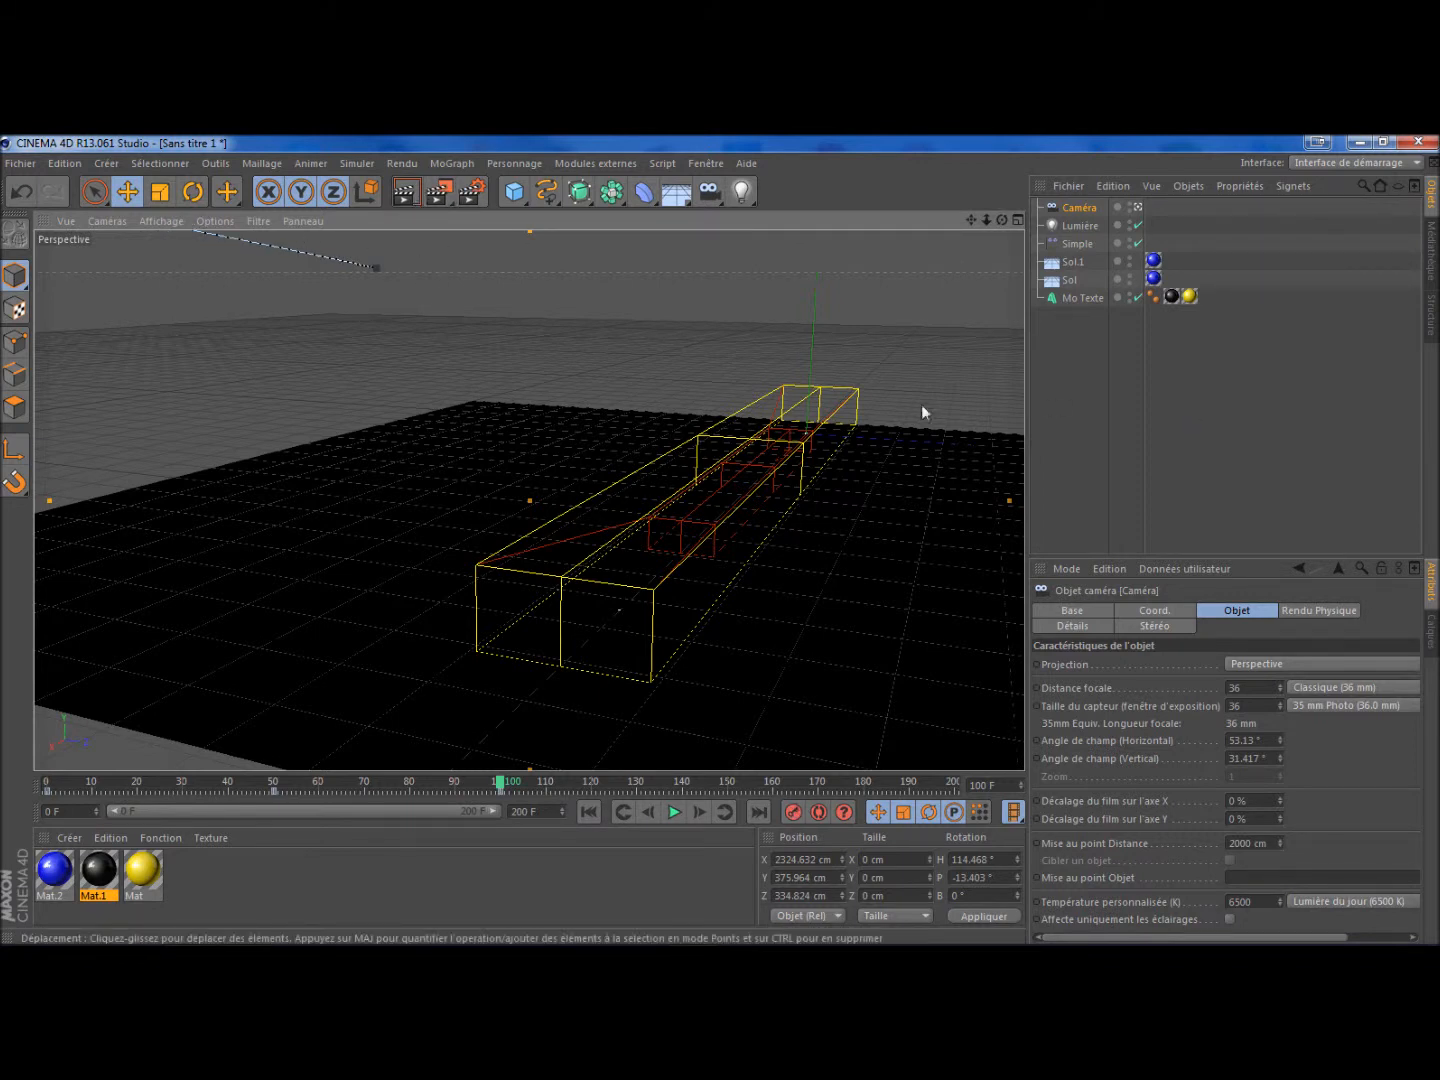
left_click(49, 783)
left_click(674, 811)
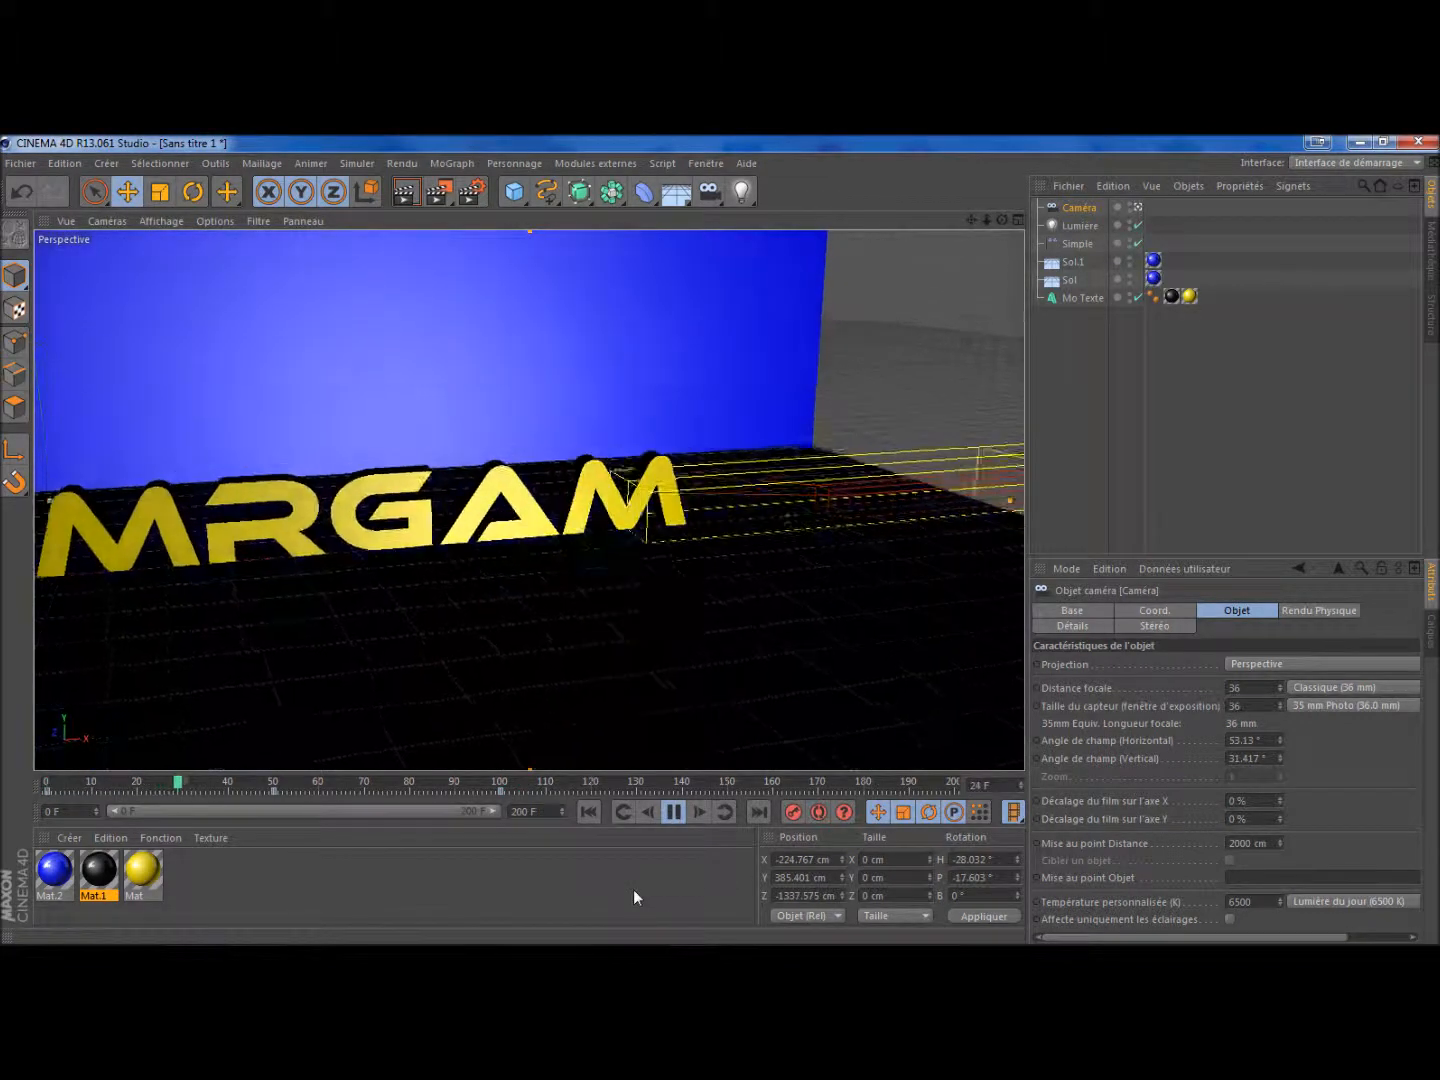